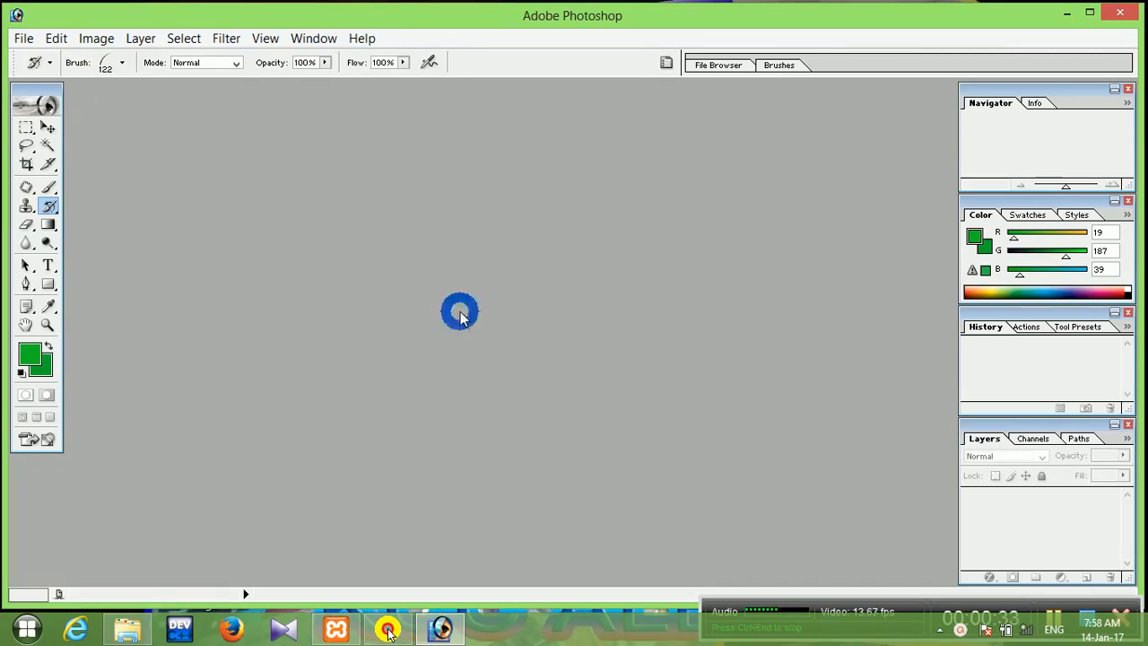
Start a new document and choose the Custom preset size.
click(18, 41)
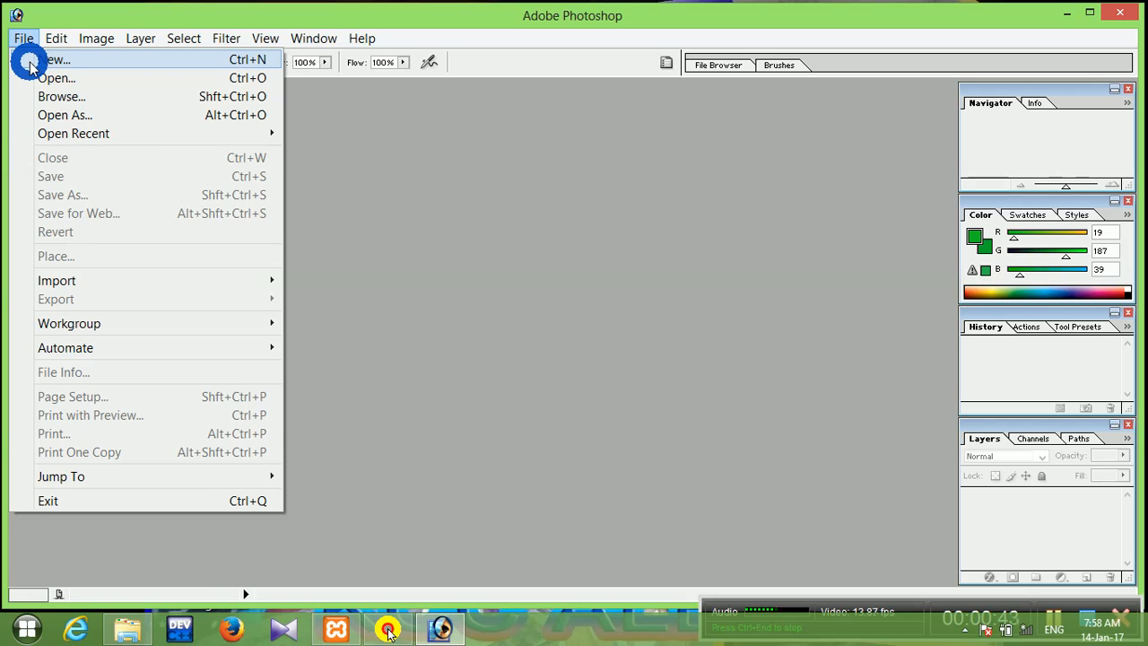
click(56, 66)
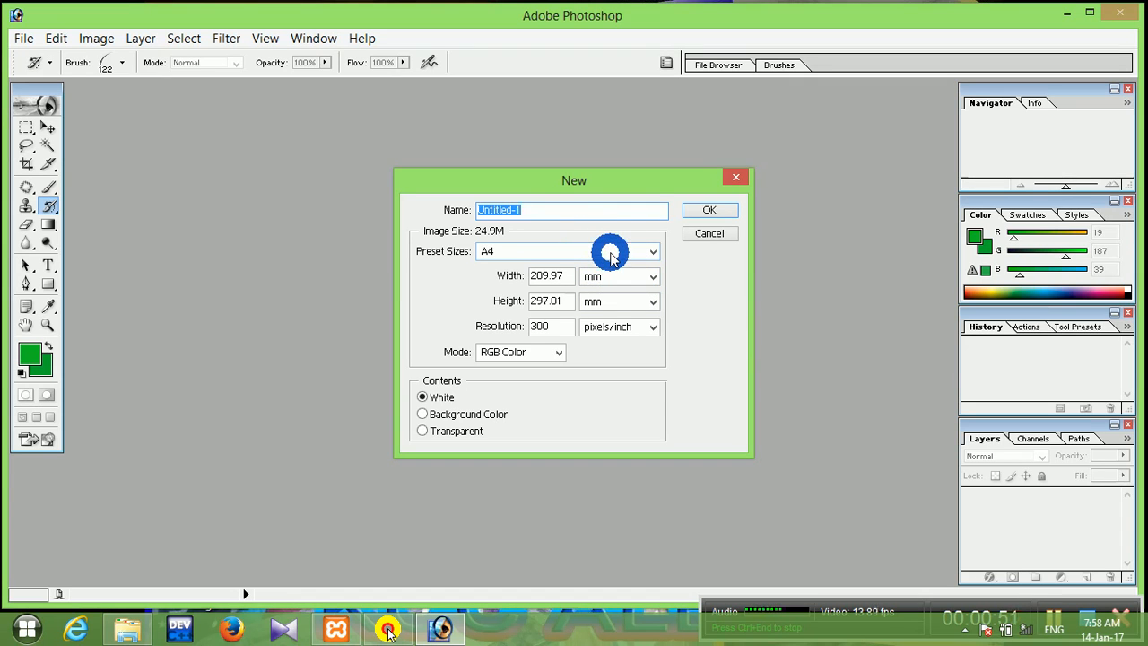
click(610, 256)
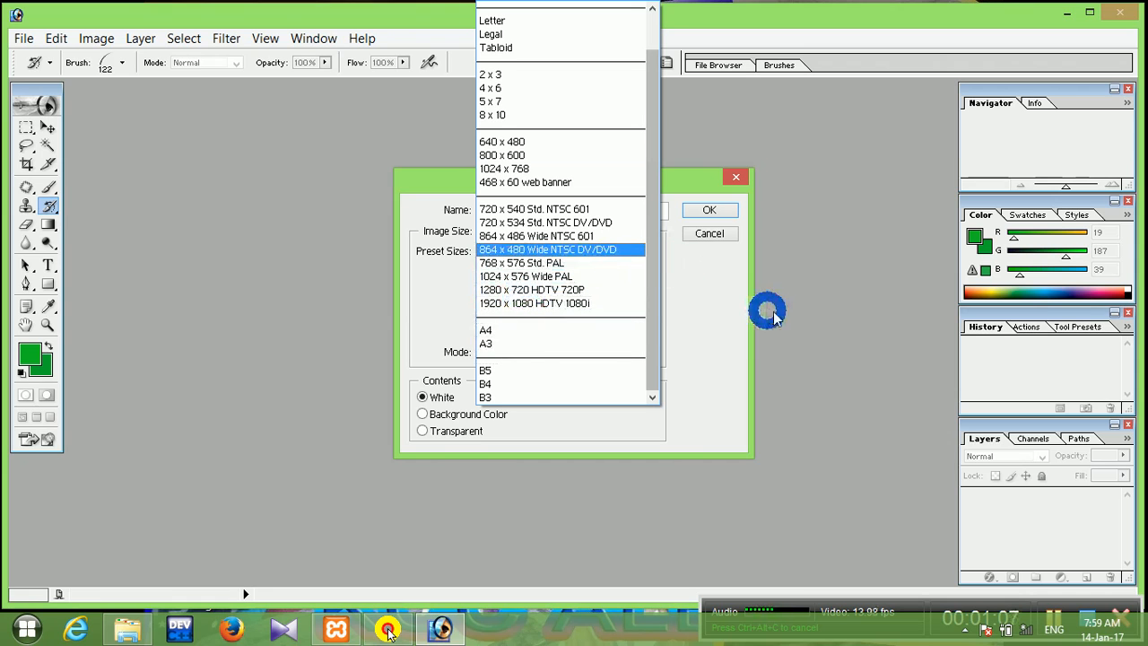
click(690, 329)
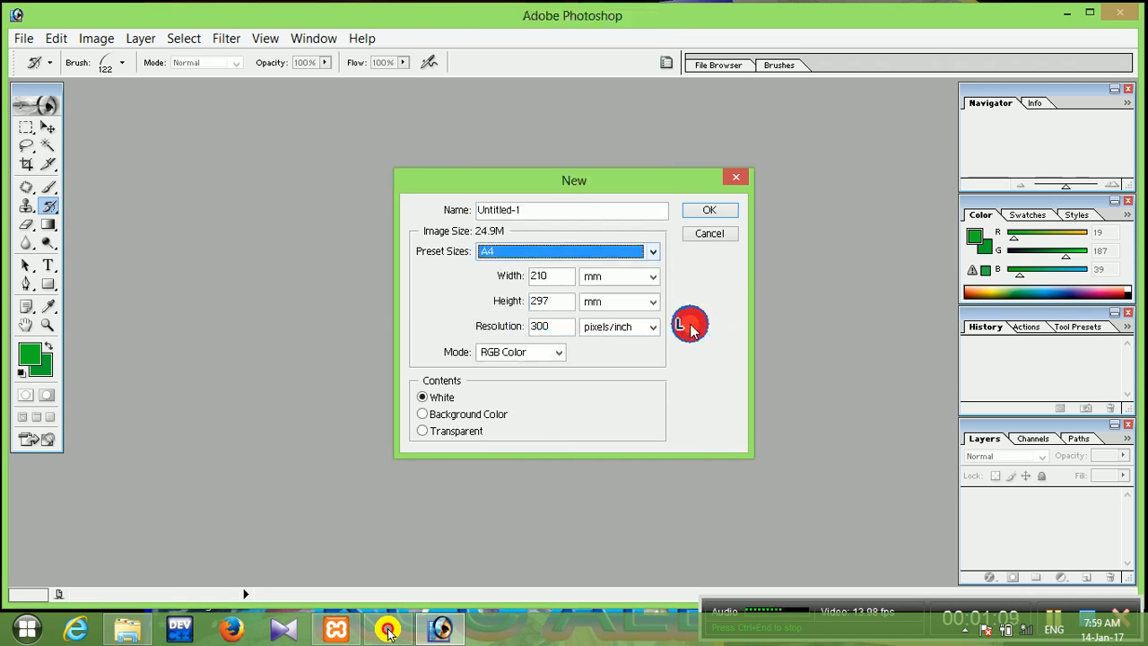
click(641, 251)
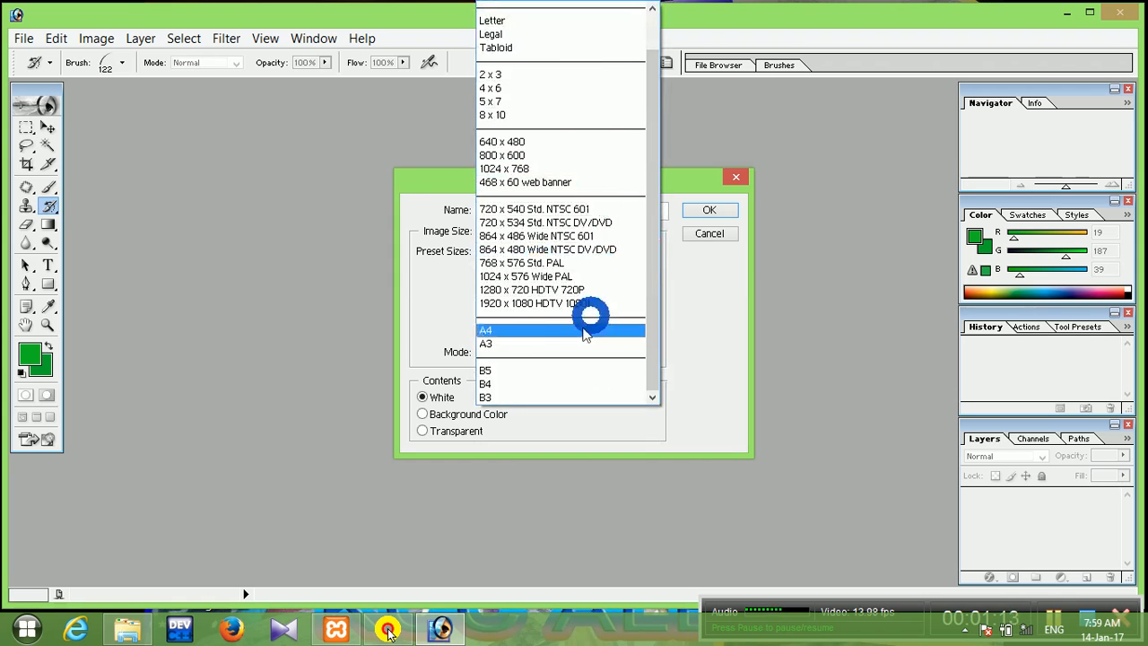
scroll(568, 317, up, 1)
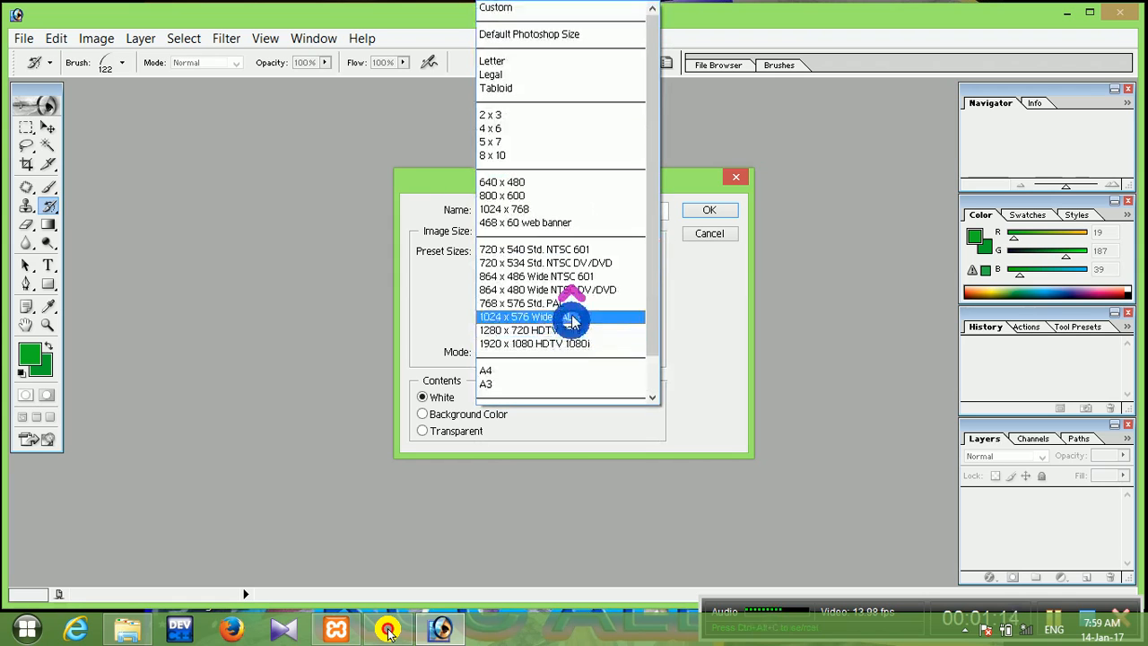
click(560, 8)
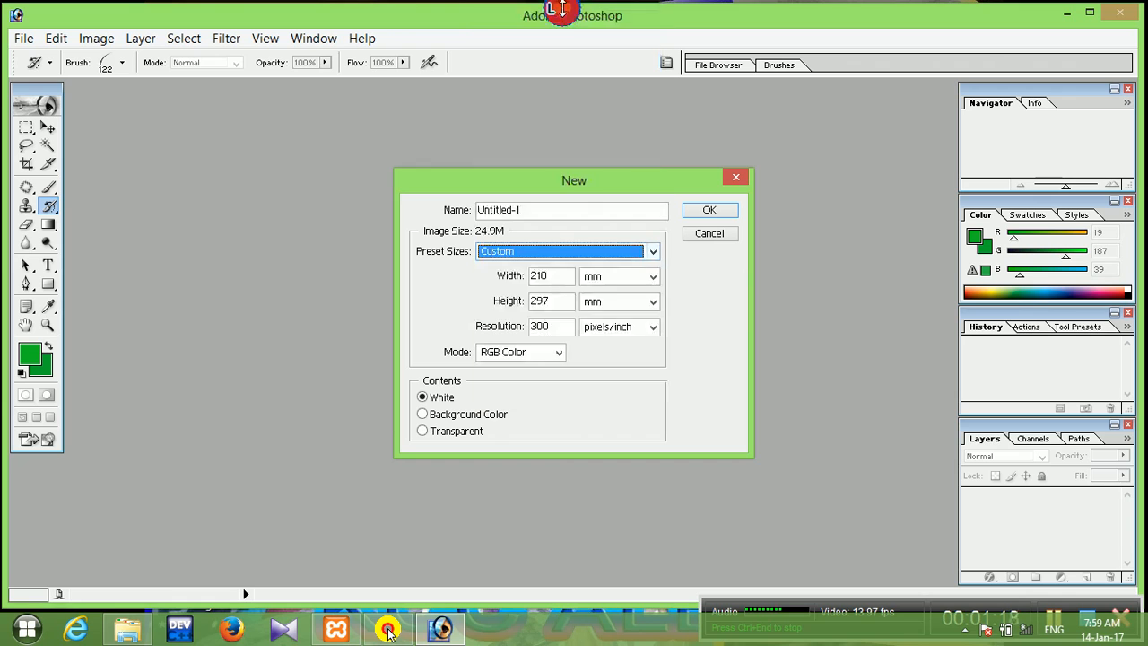
Set the new document's dimensions to 1024 pixels wide by 768 pixels high.
click(612, 283)
click(615, 289)
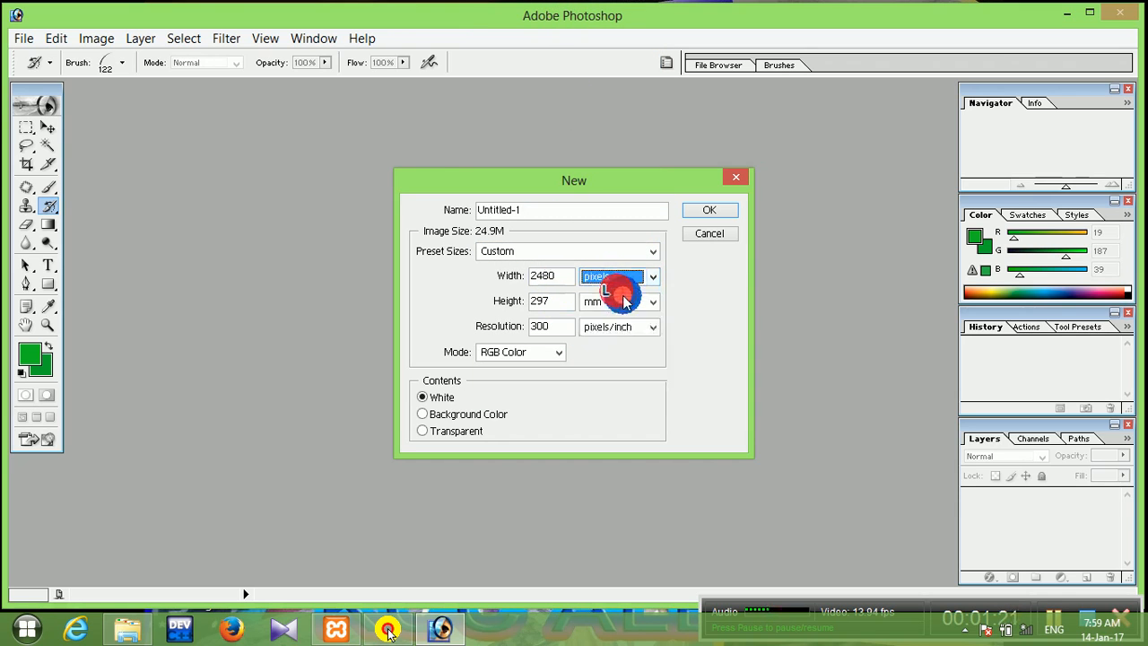
click(625, 302)
click(619, 315)
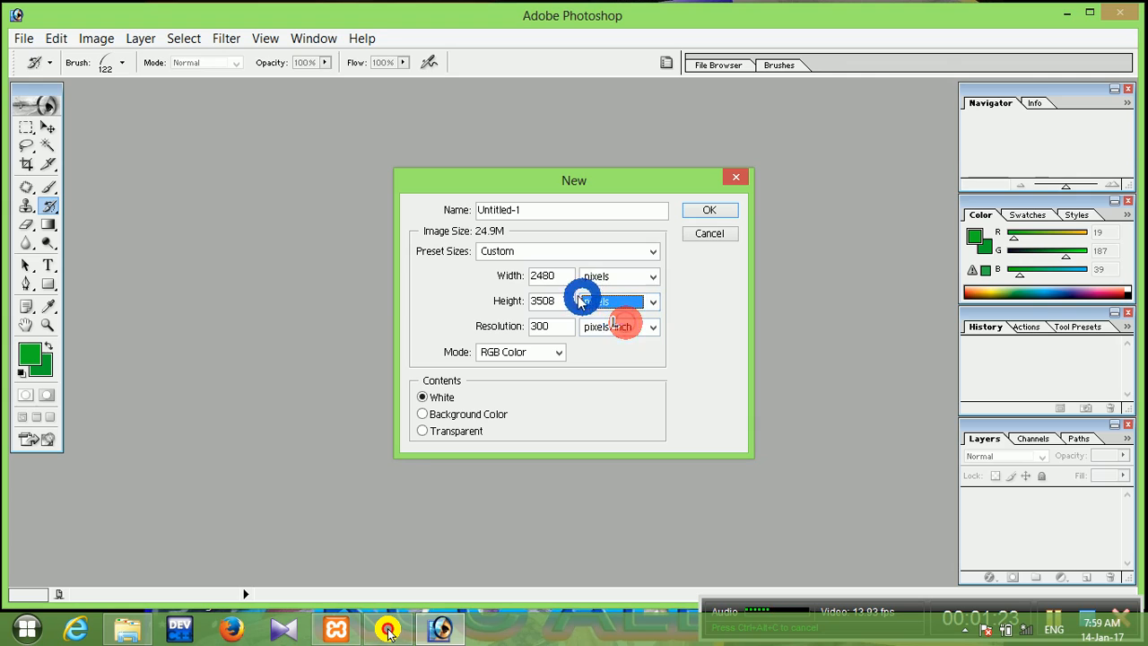
drag(557, 280, 425, 285)
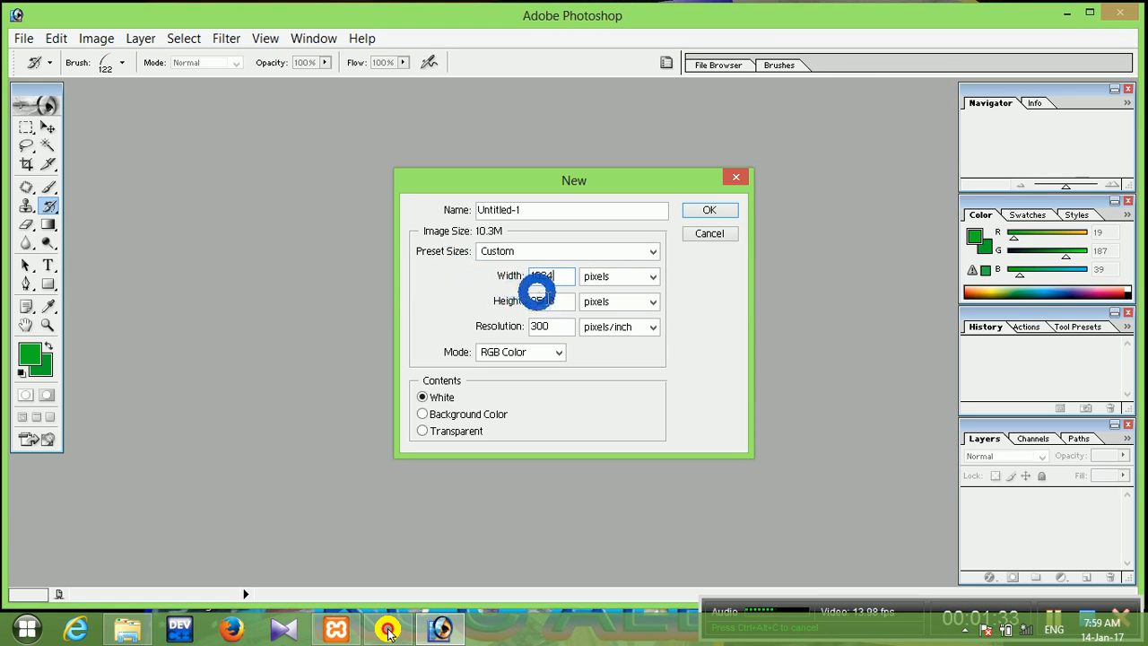
drag(552, 302, 443, 287)
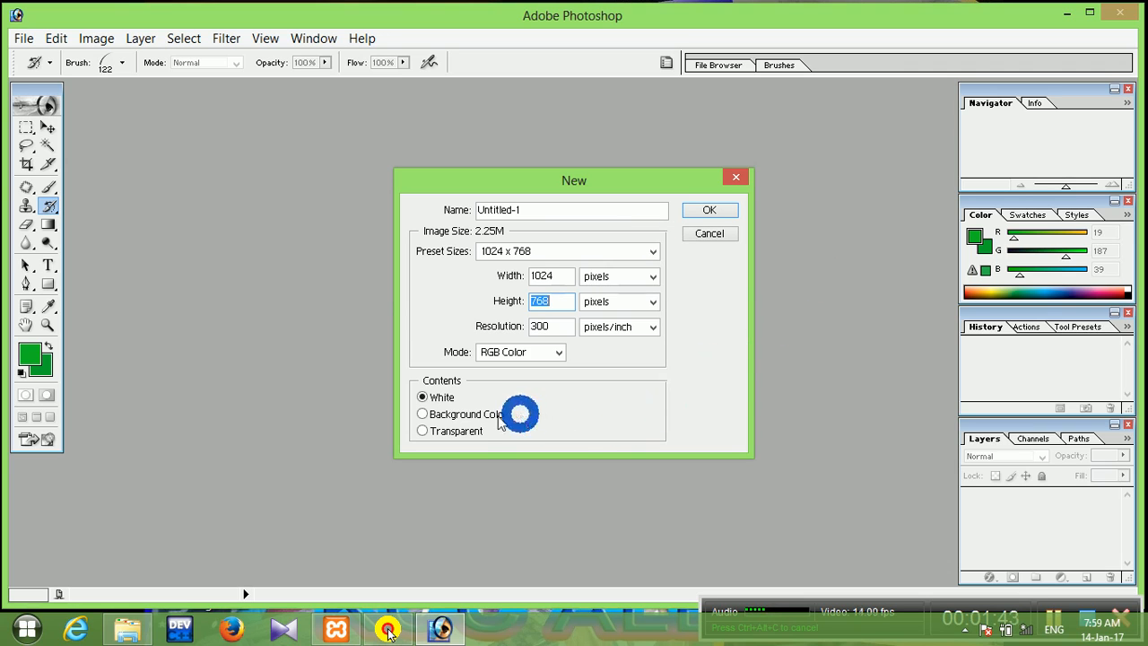
Create the document with its contents filled with Background Color and center its window in the workspace.
click(422, 414)
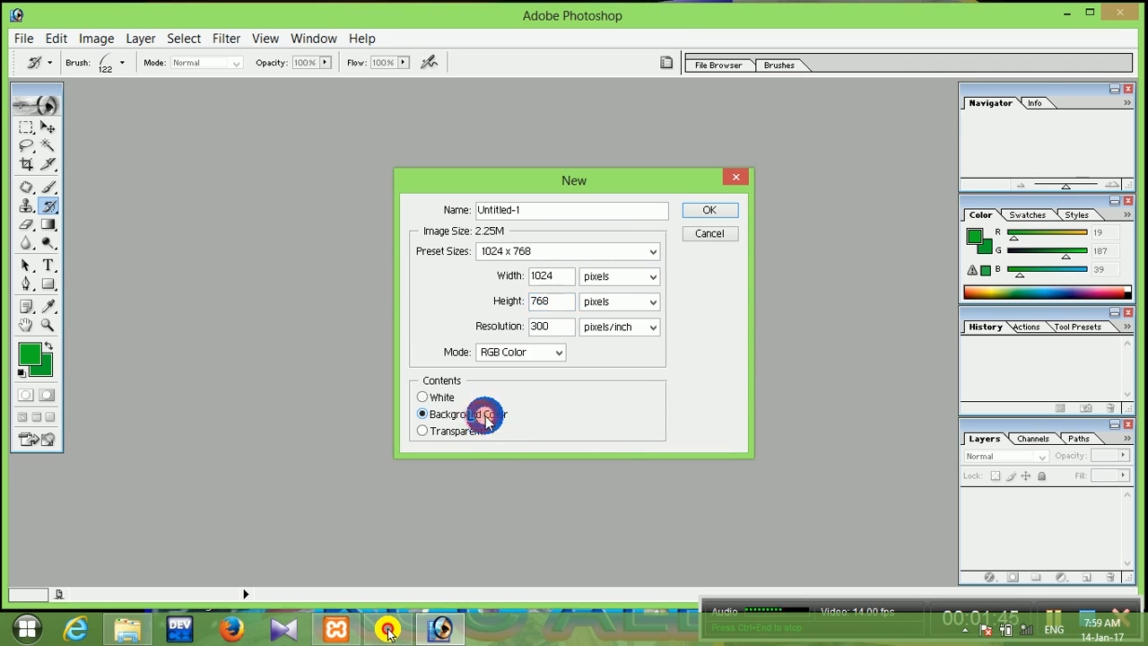
click(699, 220)
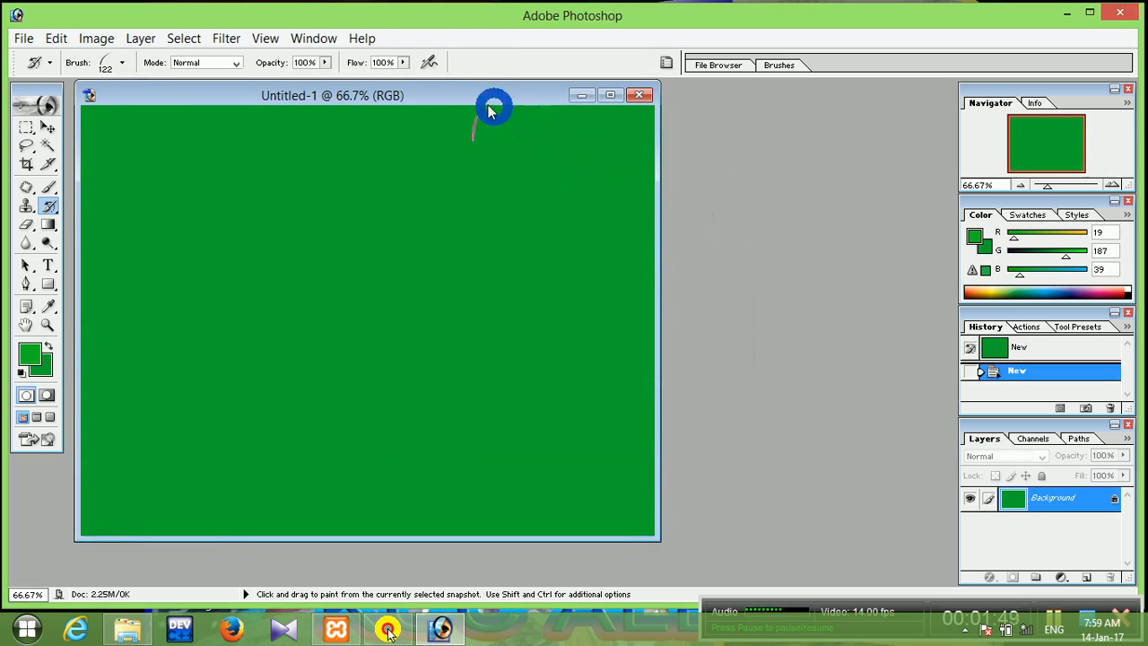
drag(488, 102, 627, 117)
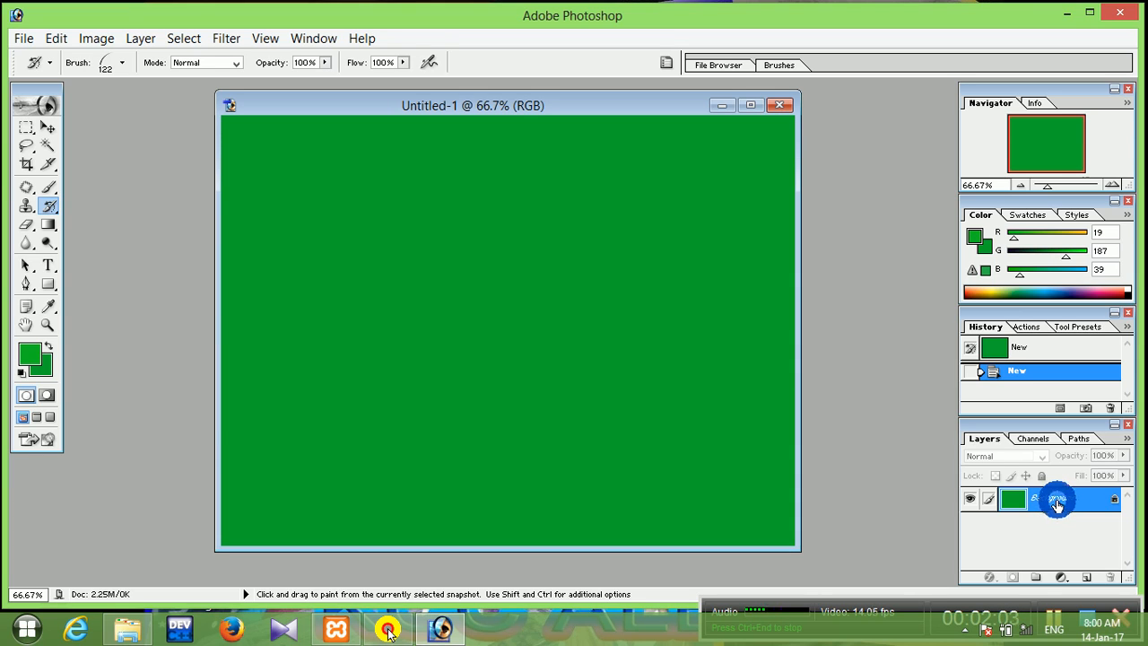
Duplicate the Background layer and delete the copy.
drag(1055, 504, 1085, 577)
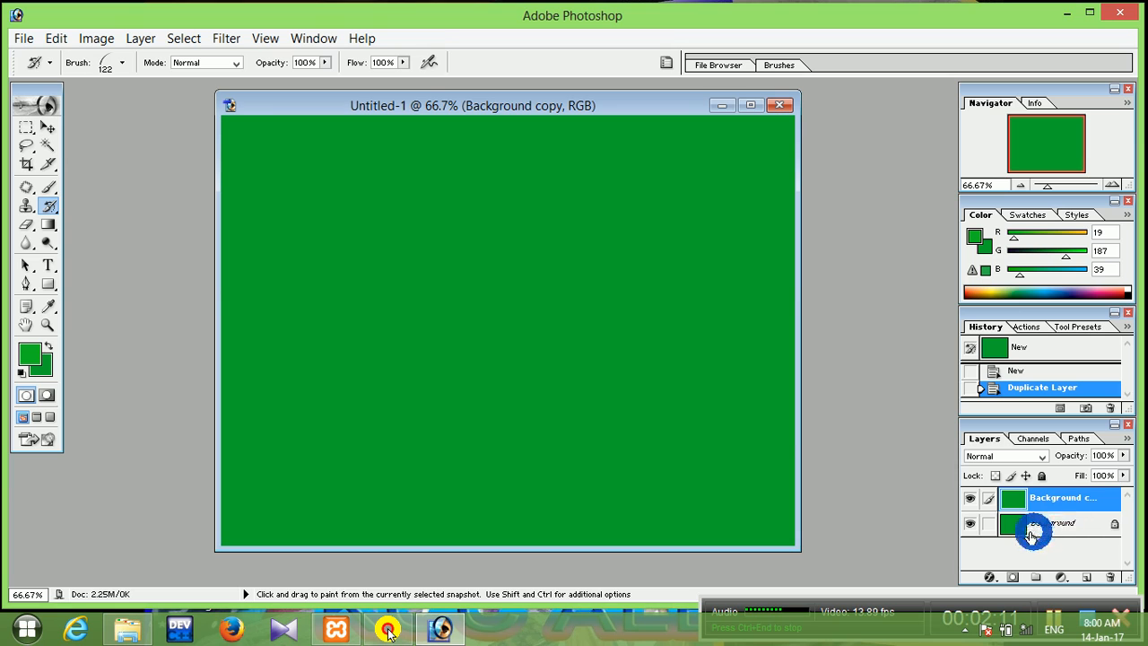
drag(1030, 530, 1110, 578)
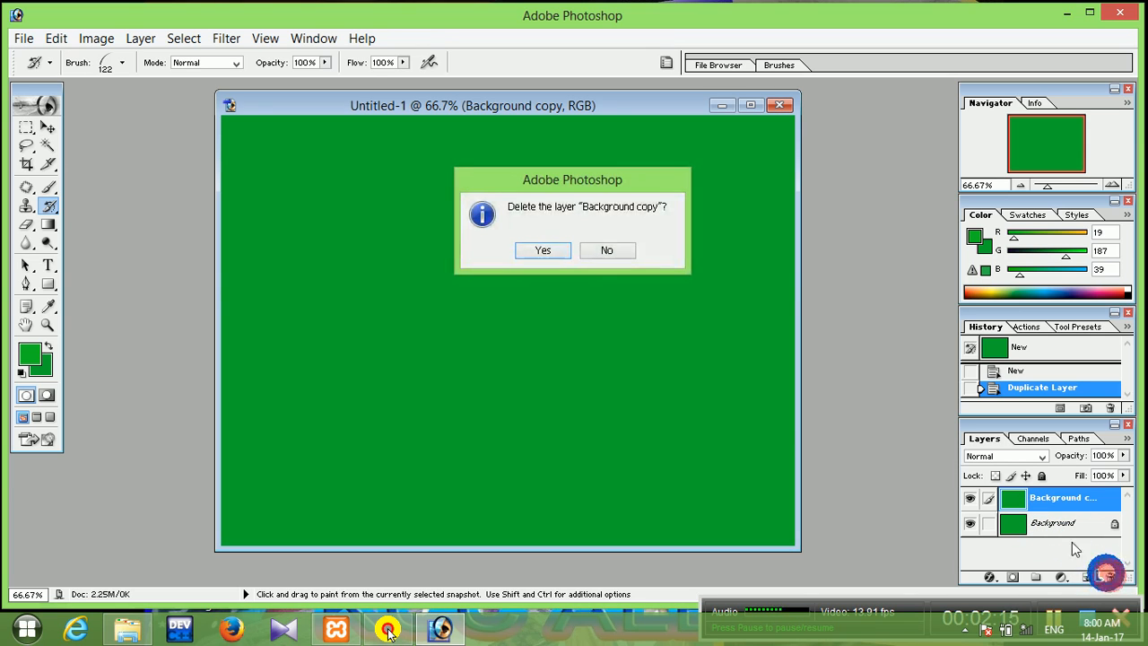
click(558, 252)
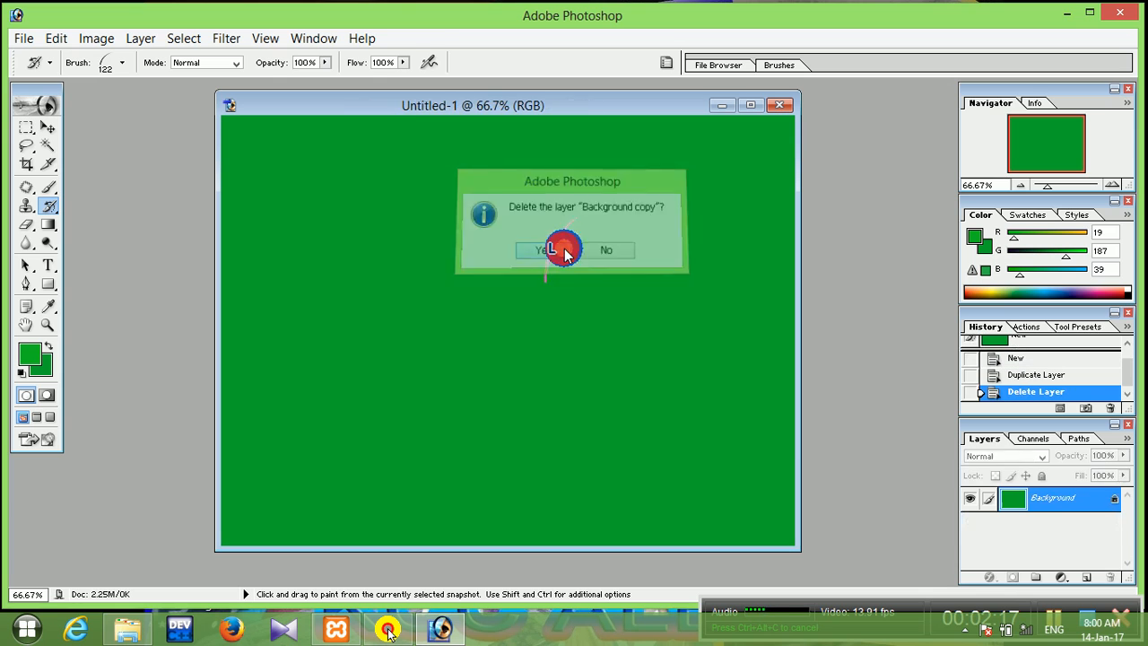
Duplicate the Background layer within the same document, keeping the suggested layer name.
right_click(1066, 502)
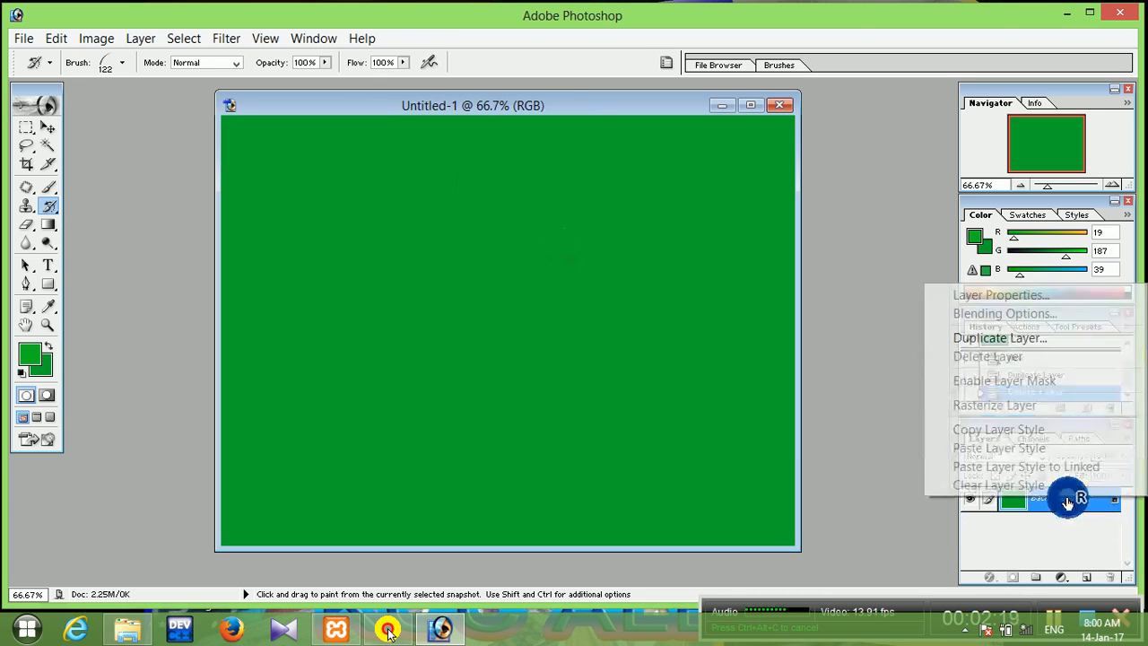
click(1025, 341)
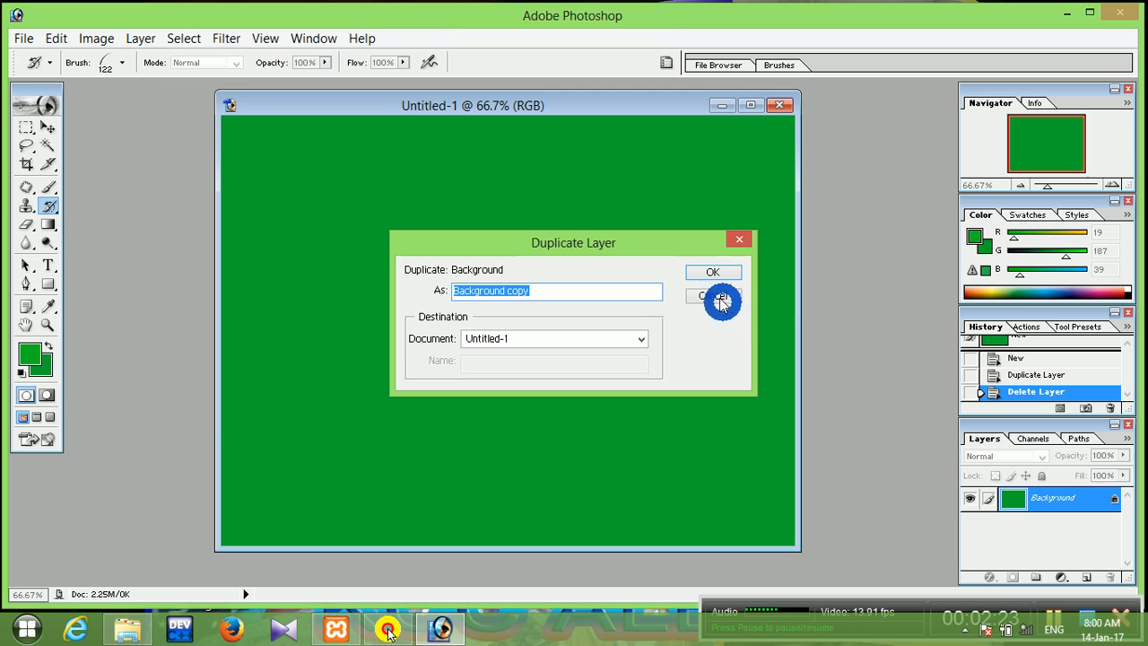
click(725, 274)
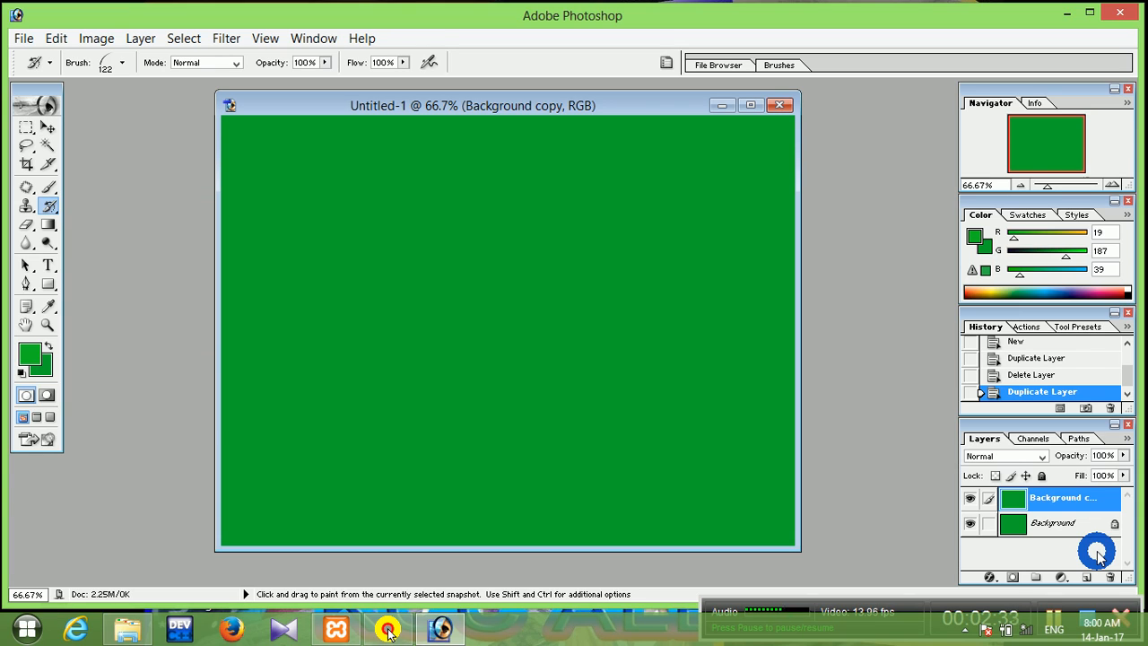
Open the blending options of the duplicated background layer and enable a Gradient Overlay.
right_click(1074, 503)
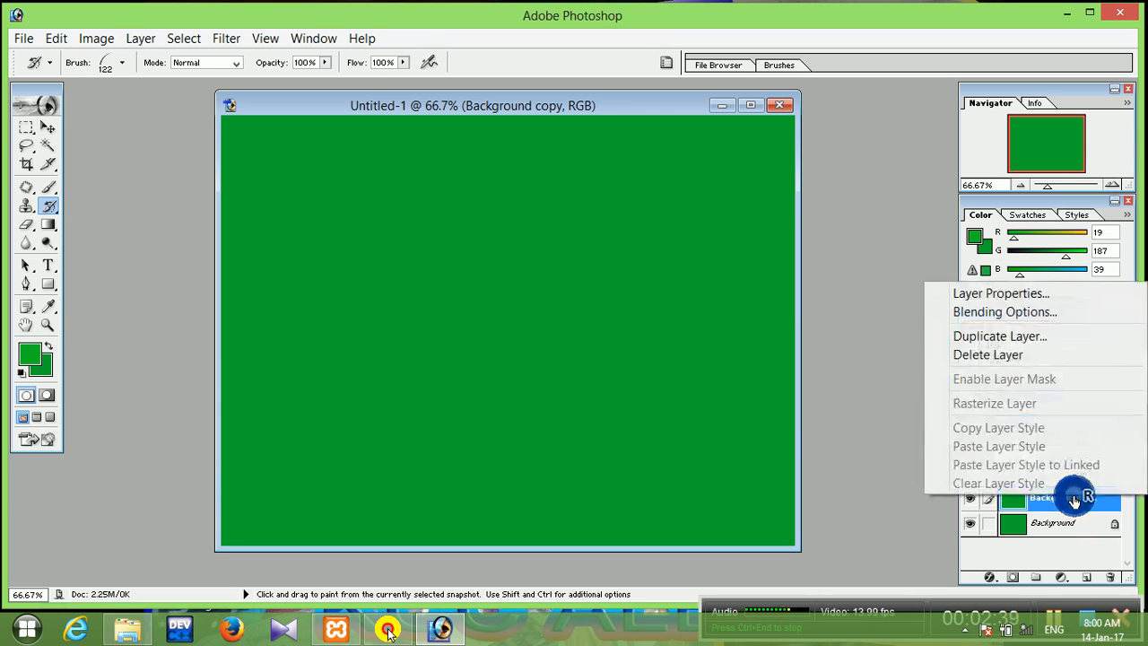
click(1038, 316)
click(1034, 328)
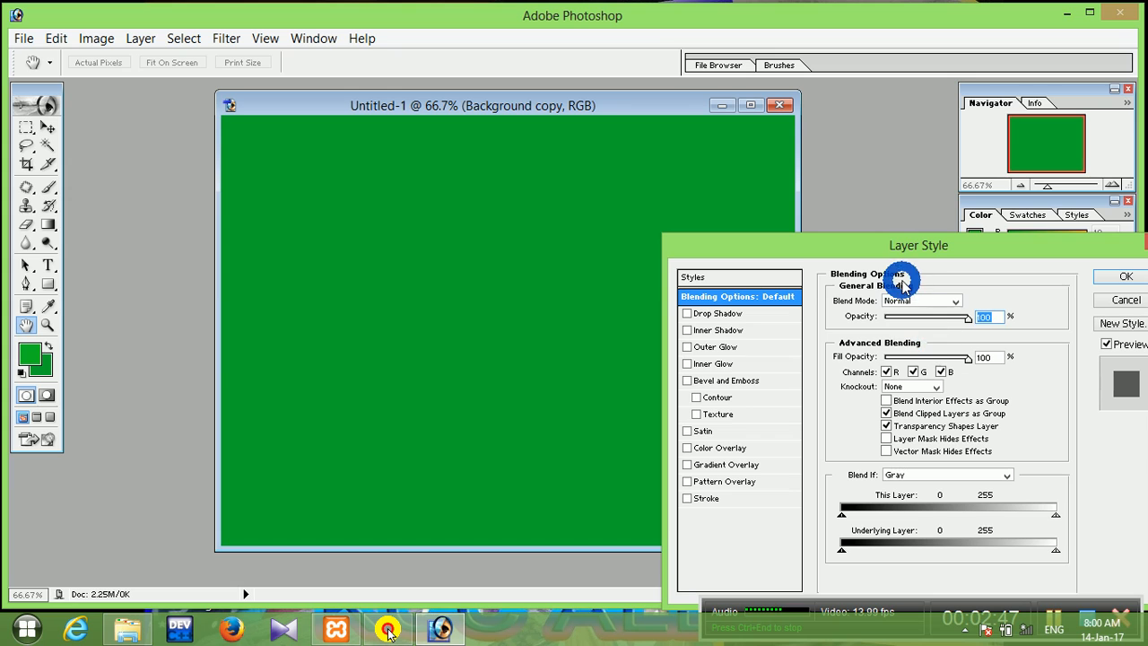
drag(929, 253, 690, 144)
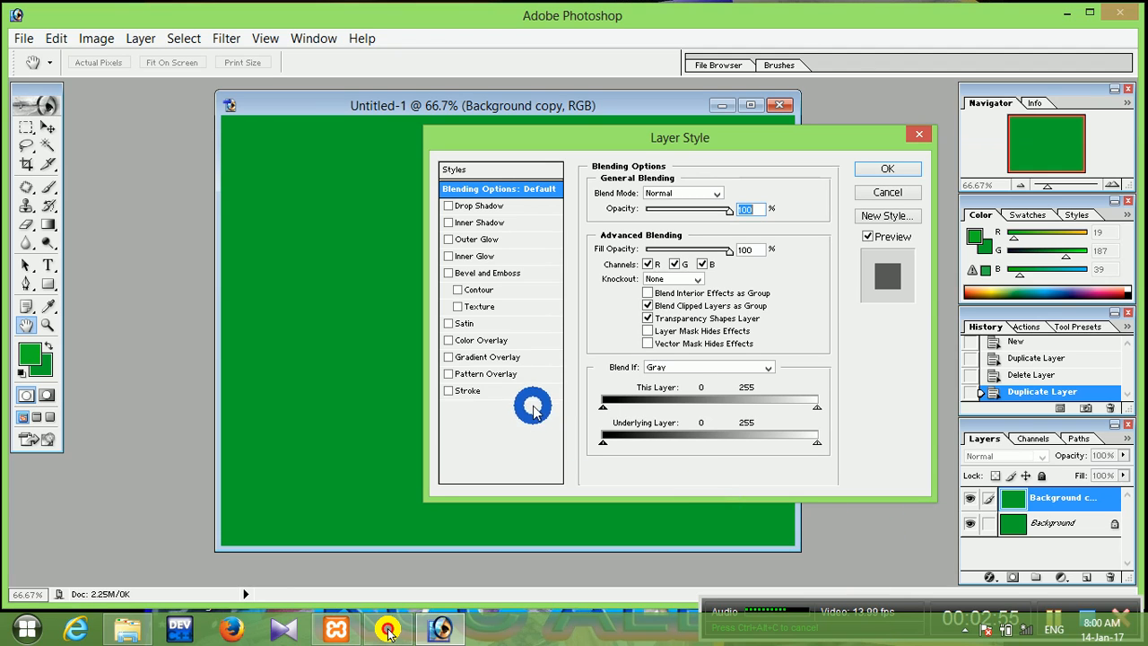
click(511, 357)
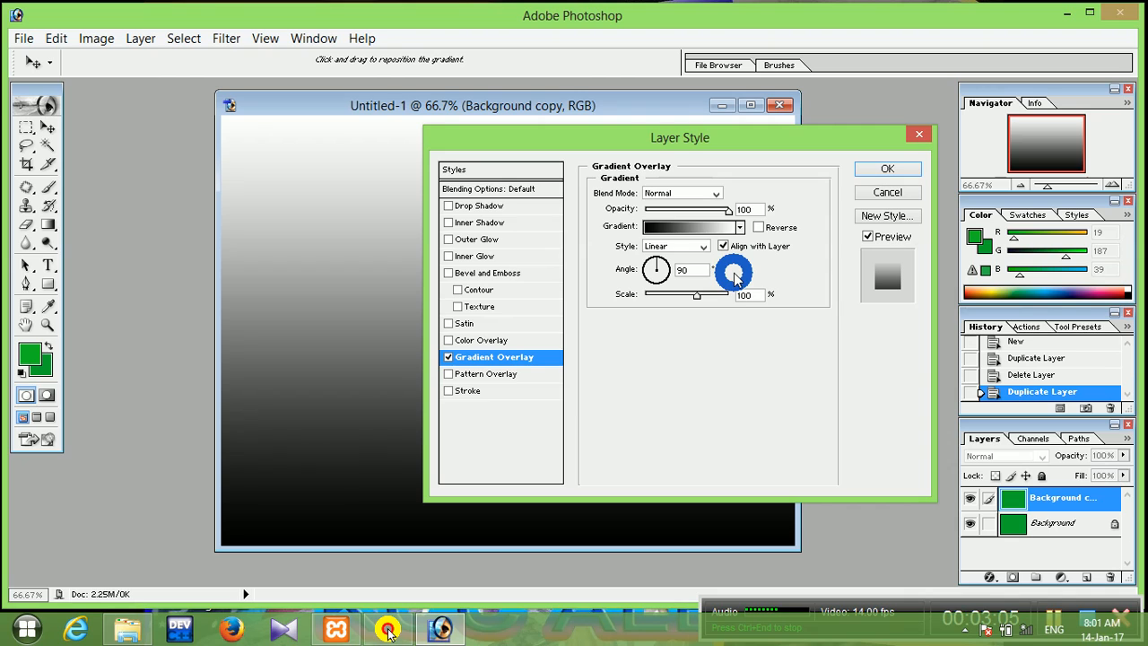
Apply the Orange, Yellow, Orange preset to the overlay's gradient in the Gradient Editor.
click(679, 228)
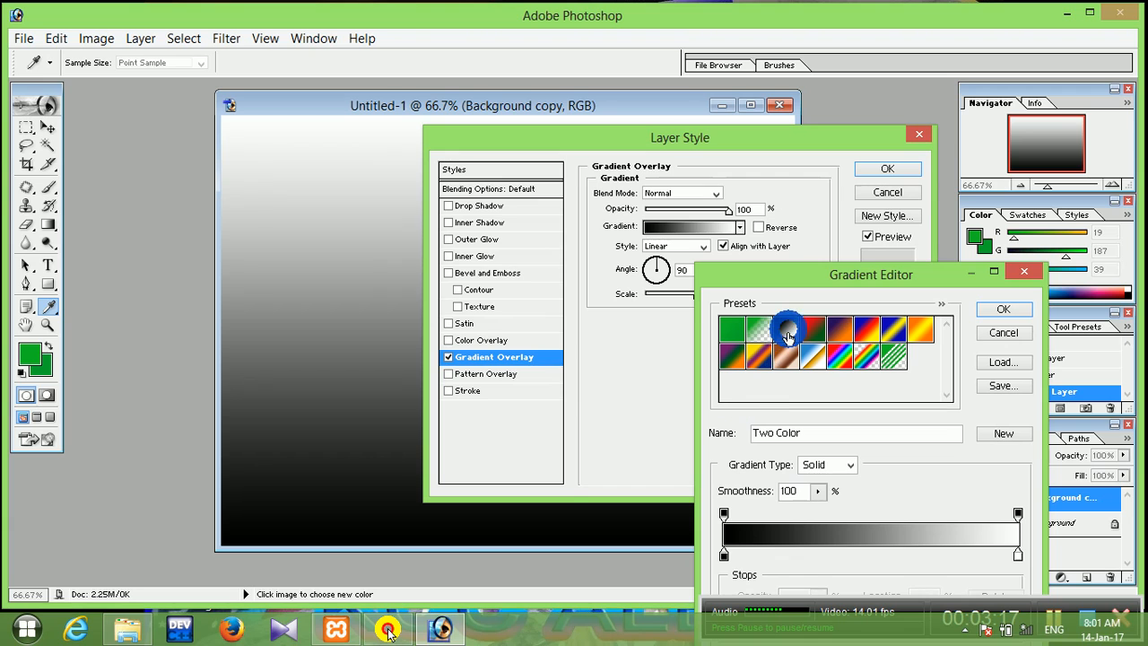
drag(819, 289, 631, 100)
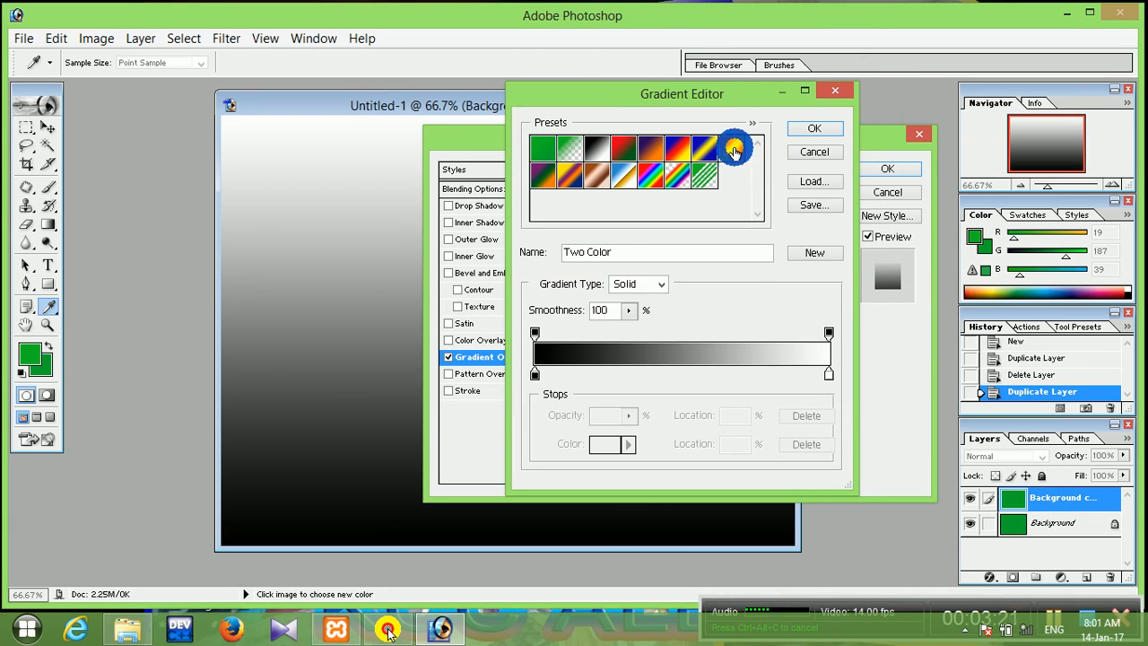
click(728, 148)
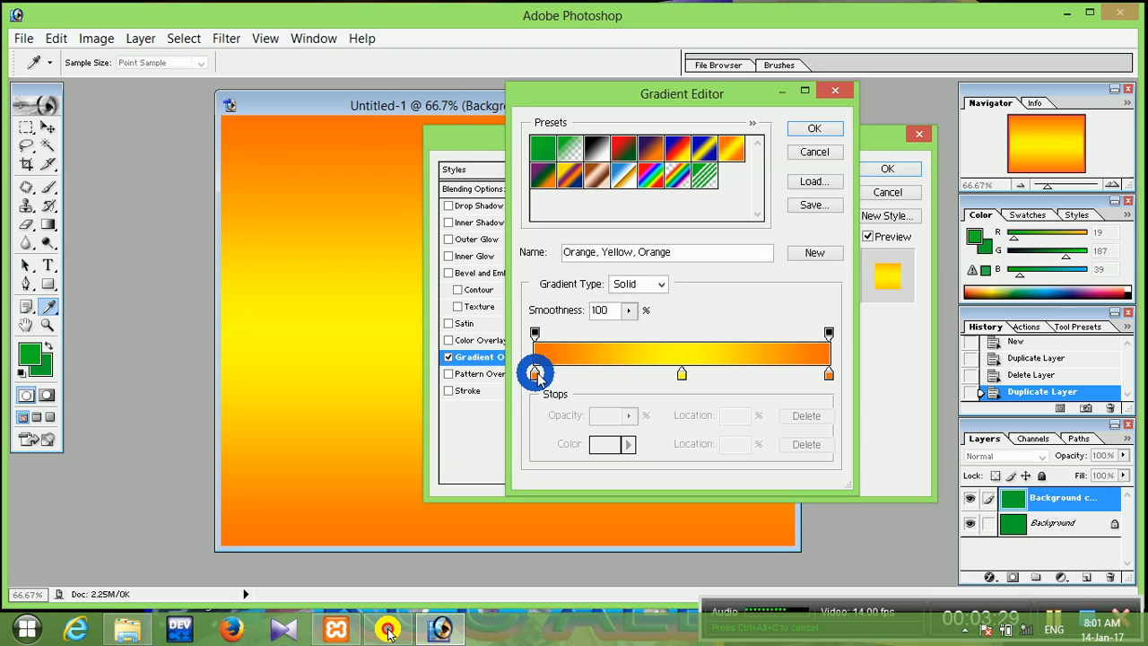
Change the gradient's color stop at location 0% to dark green, 09950F.
click(535, 375)
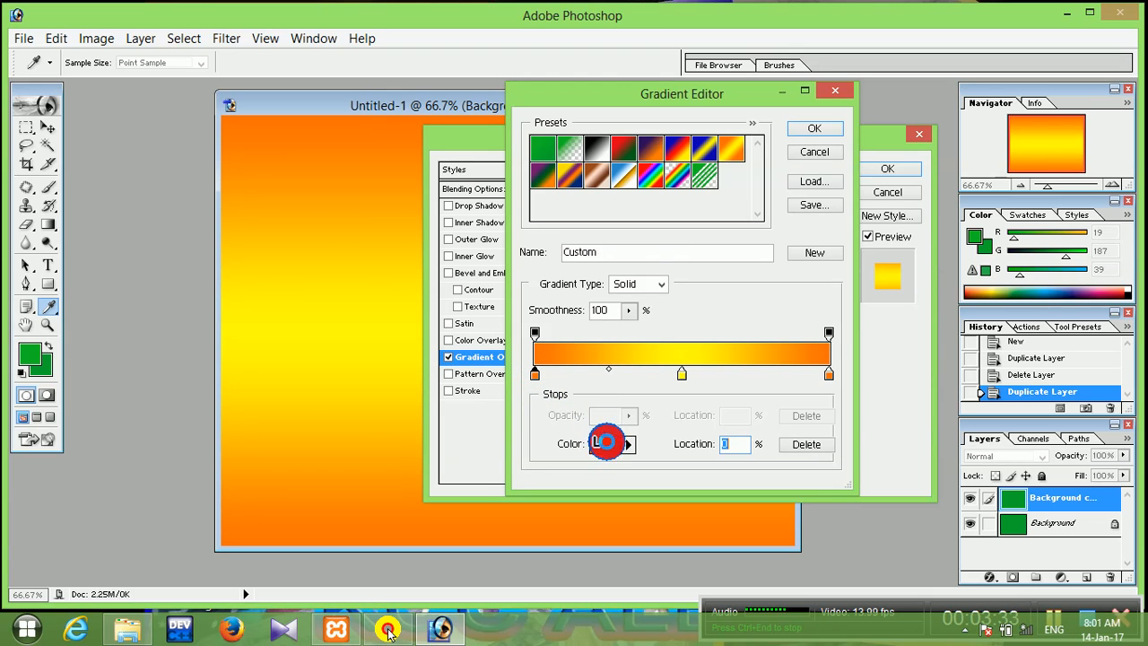
click(606, 442)
click(300, 356)
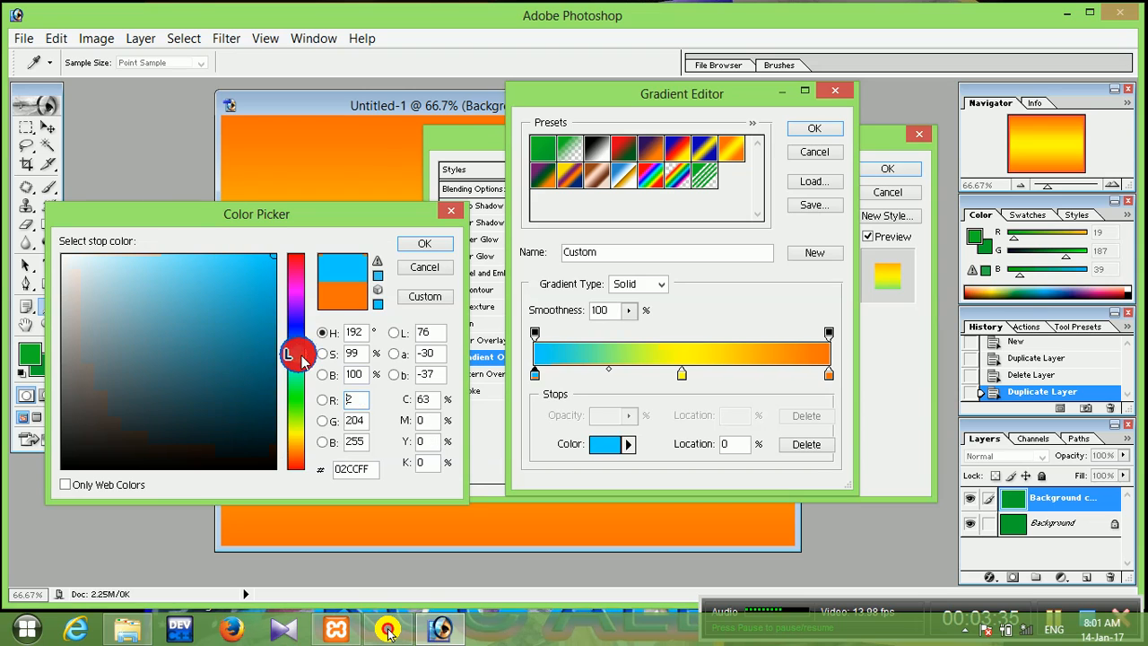
click(301, 357)
click(299, 334)
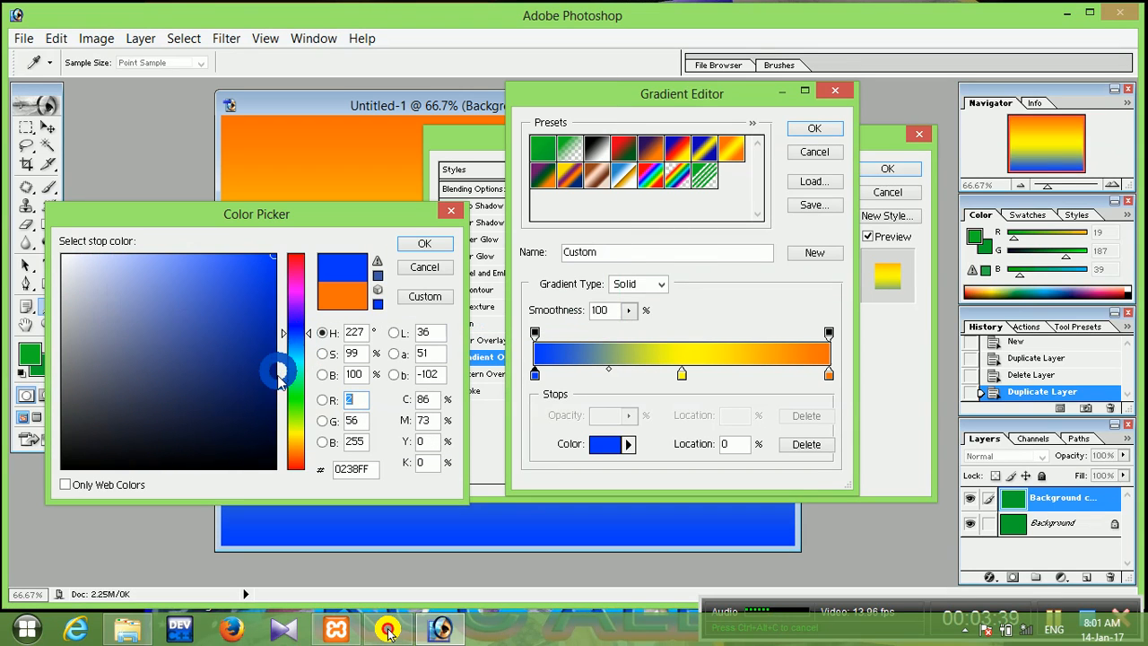
click(293, 399)
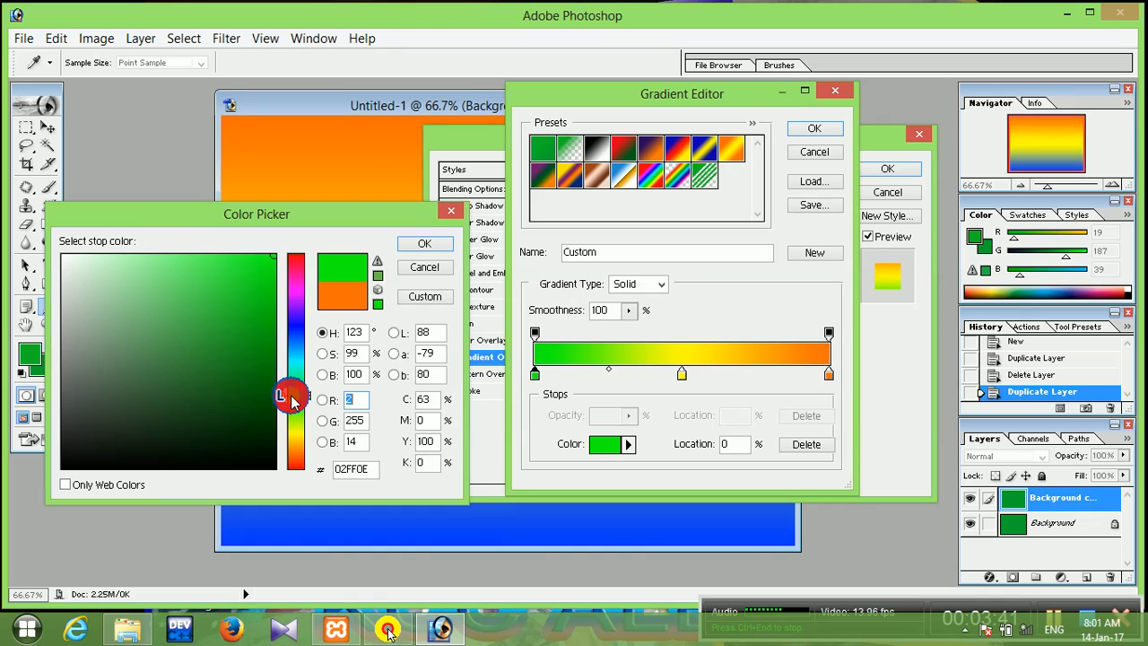
click(259, 377)
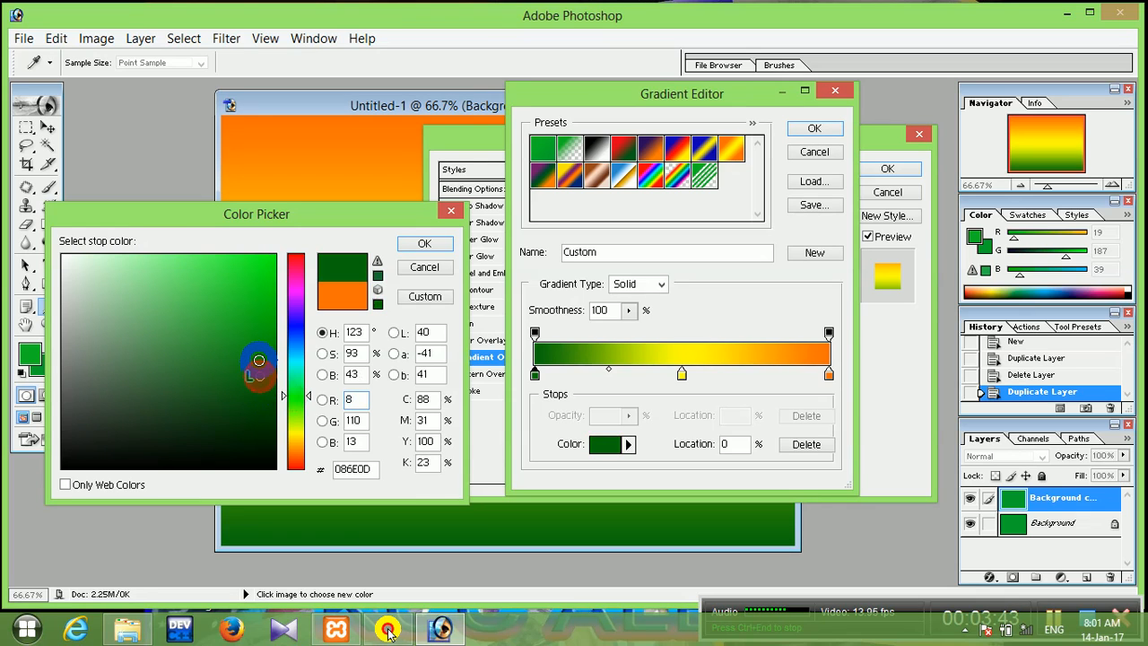
click(256, 353)
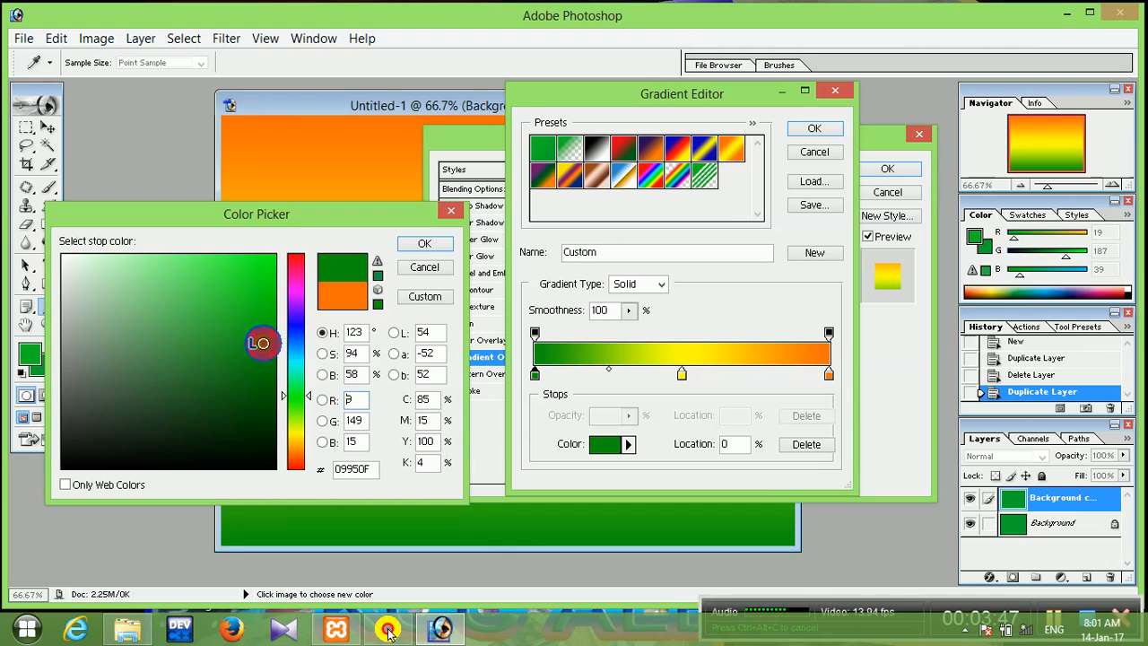
click(412, 251)
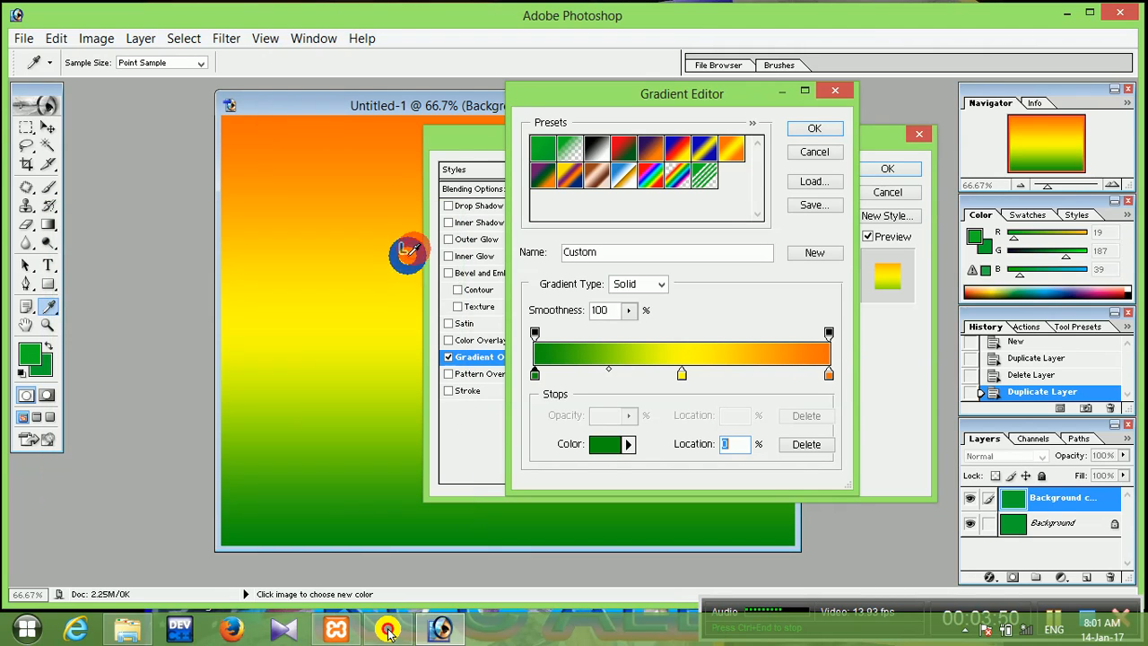
Change the gradient's color stop at location 50% to pale cream, ECECCB.
click(682, 375)
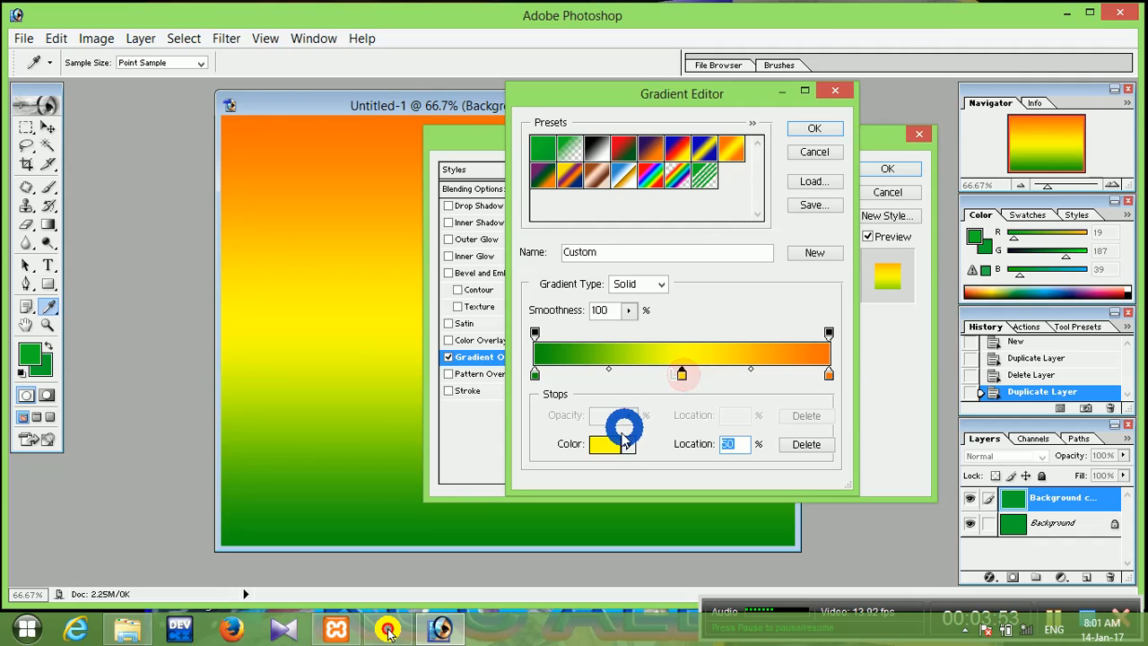
click(609, 446)
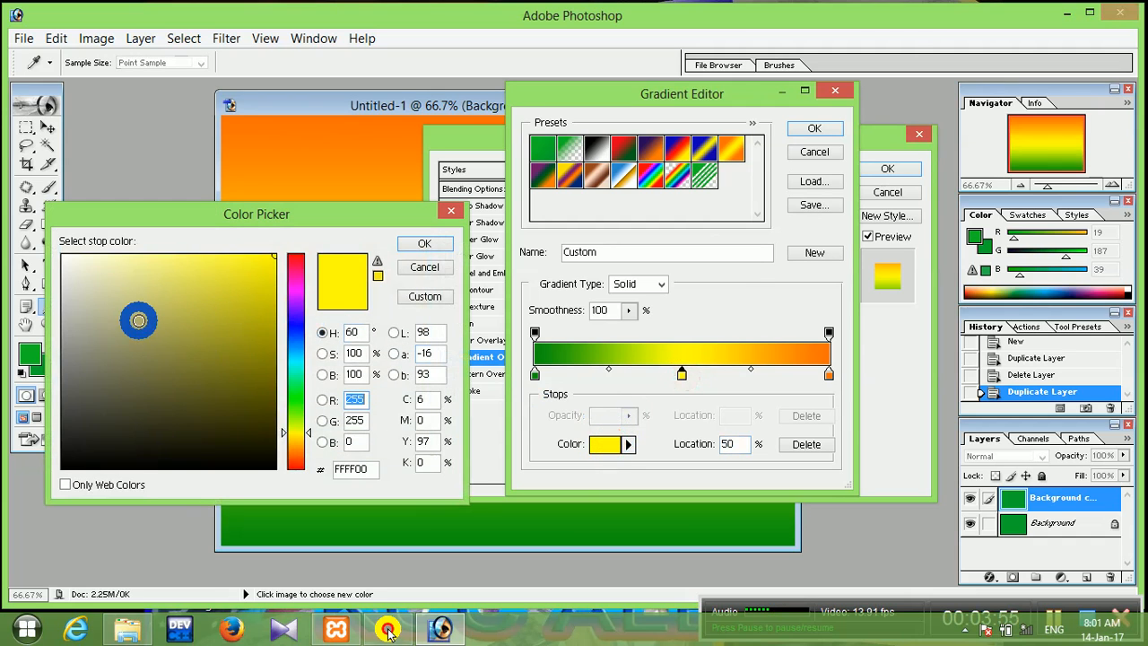
click(137, 321)
drag(96, 279, 88, 269)
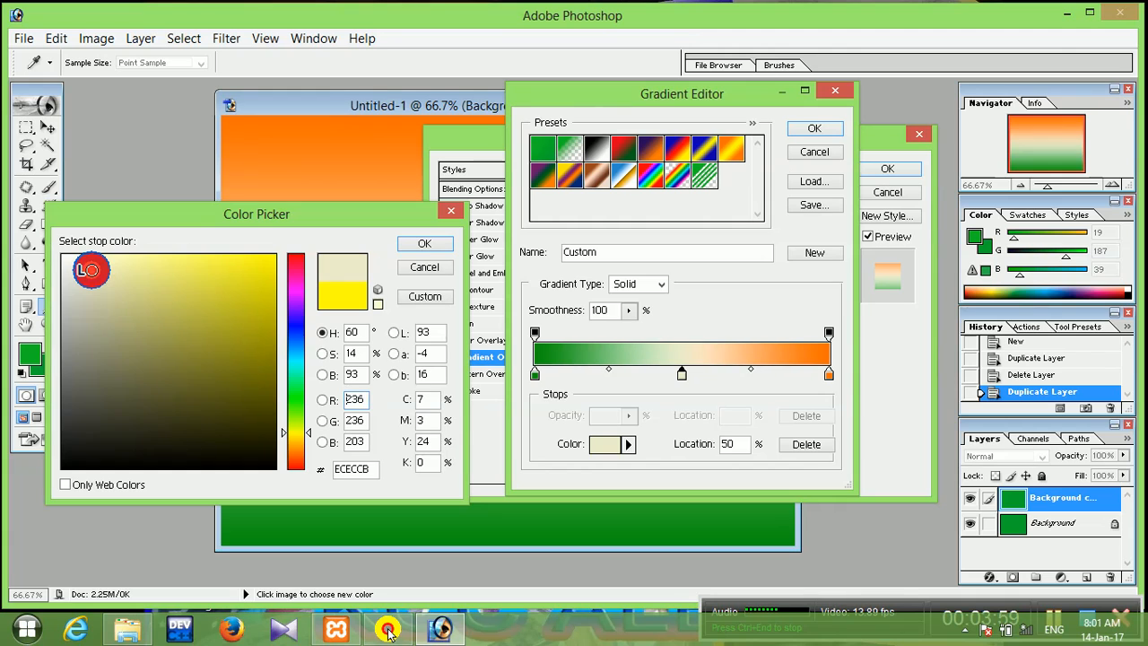
click(423, 246)
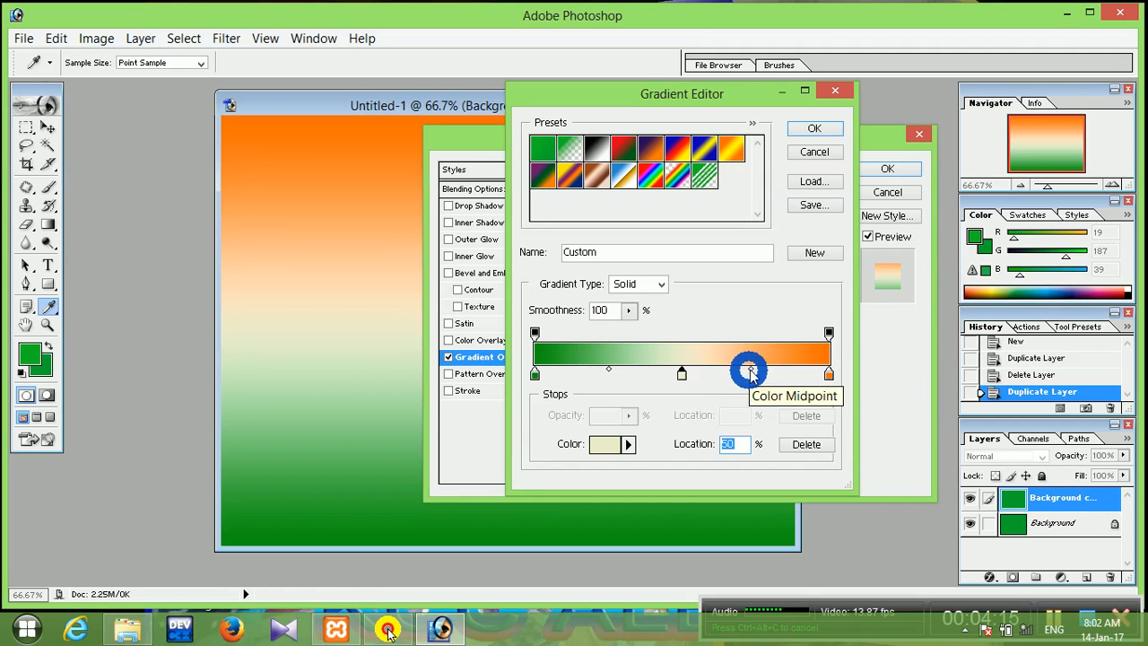
Set the midpoint between the cream and orange stops to 59% and move the cream stop to location 41%.
drag(750, 375, 768, 376)
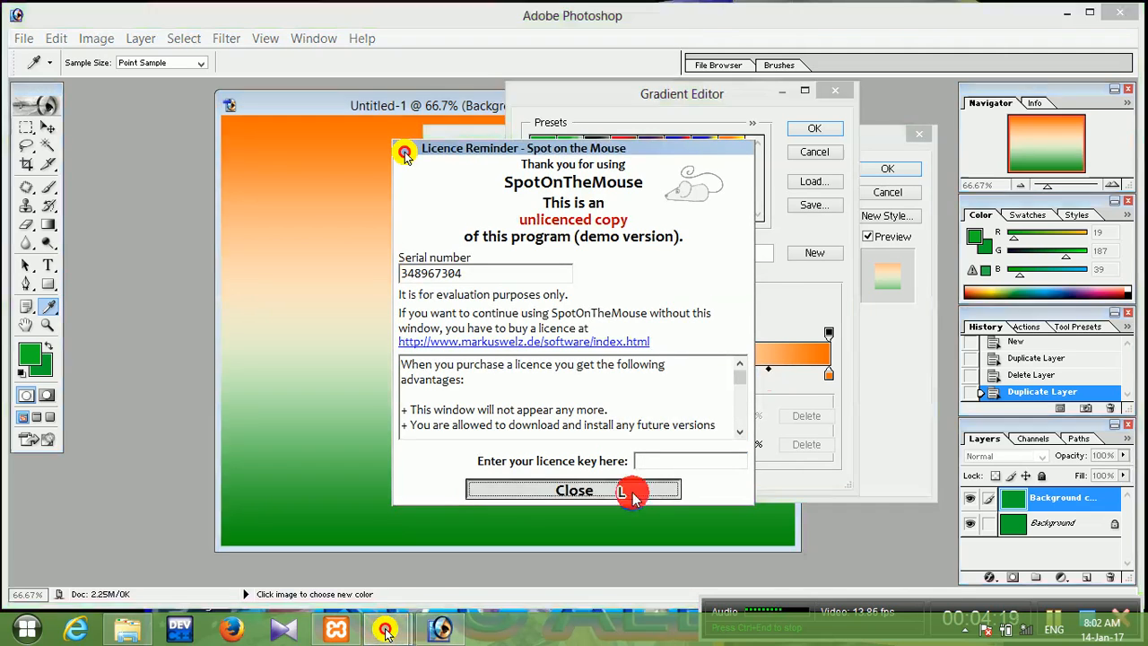
click(633, 492)
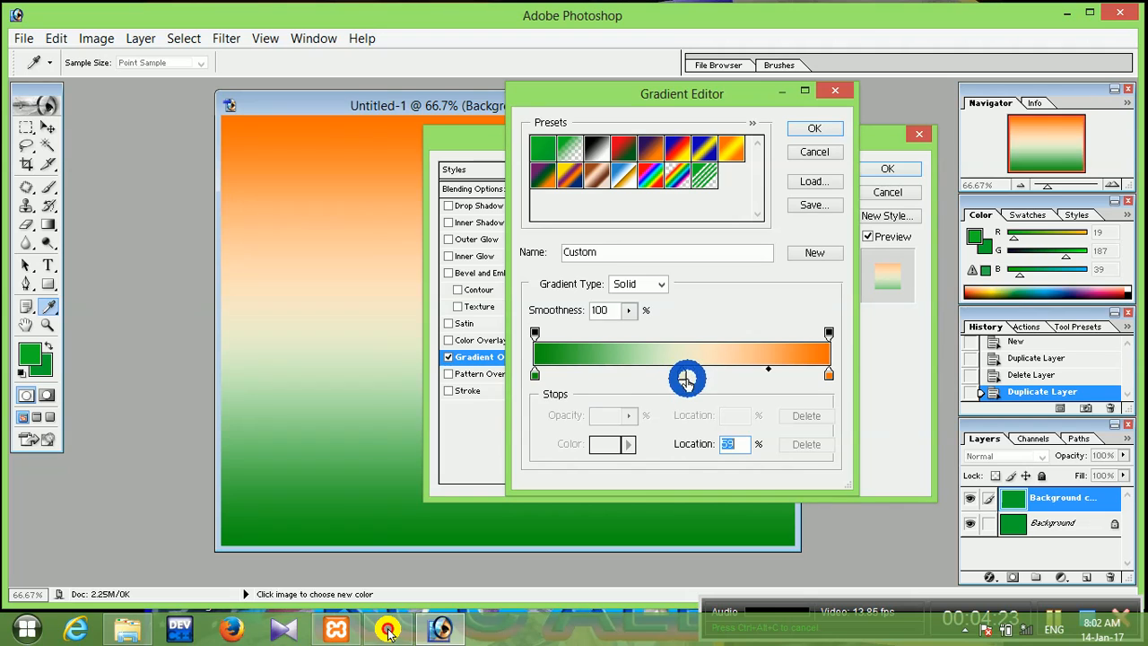
drag(686, 378, 654, 375)
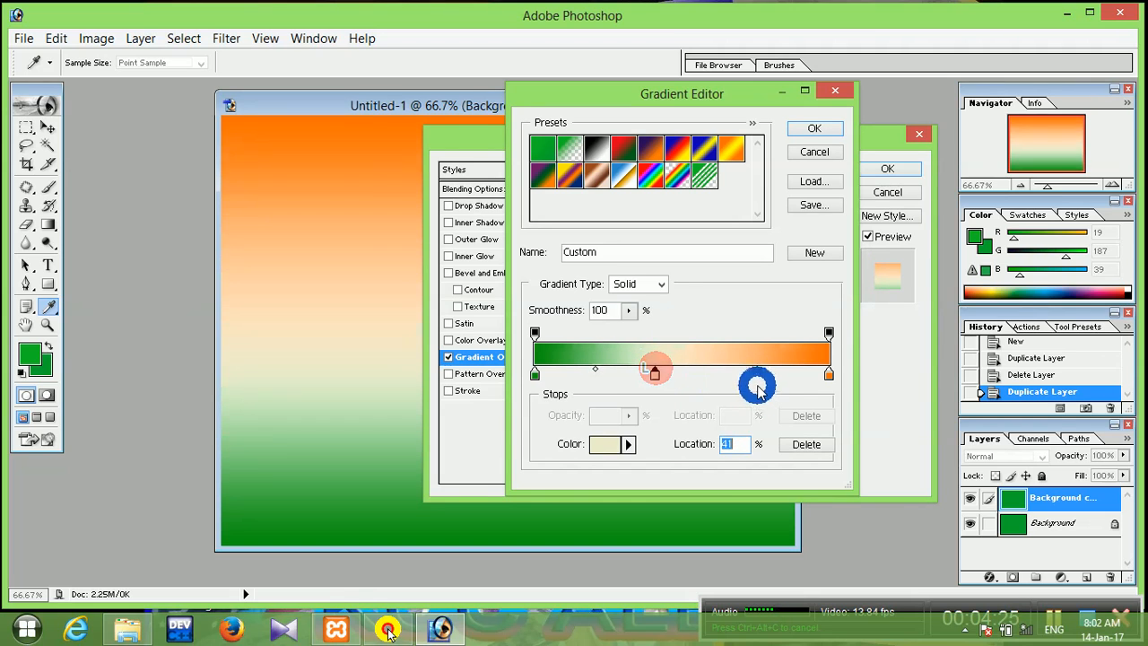
Add a second cream color stop at location 68% and apply the gradient overlay to the layer.
click(733, 374)
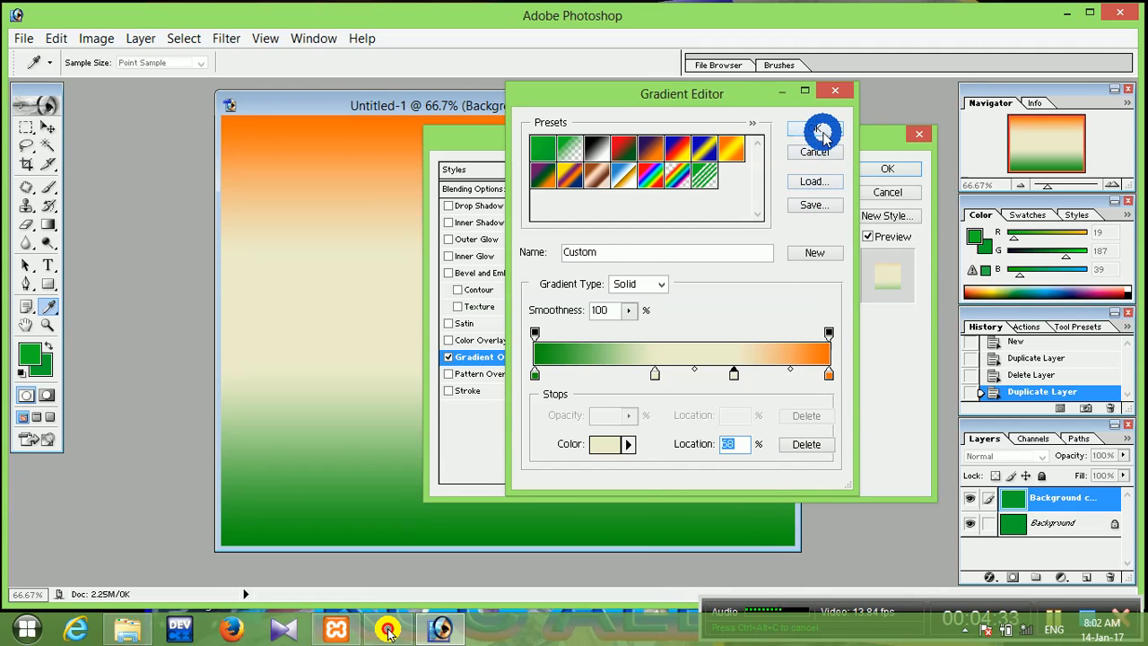
click(824, 133)
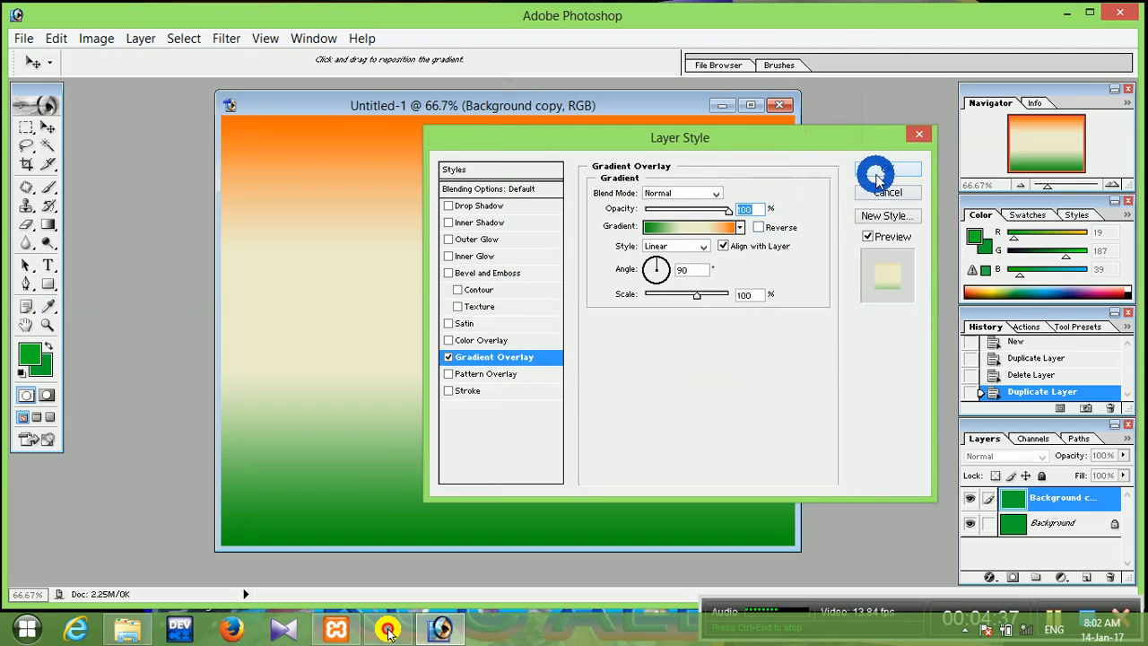
click(881, 173)
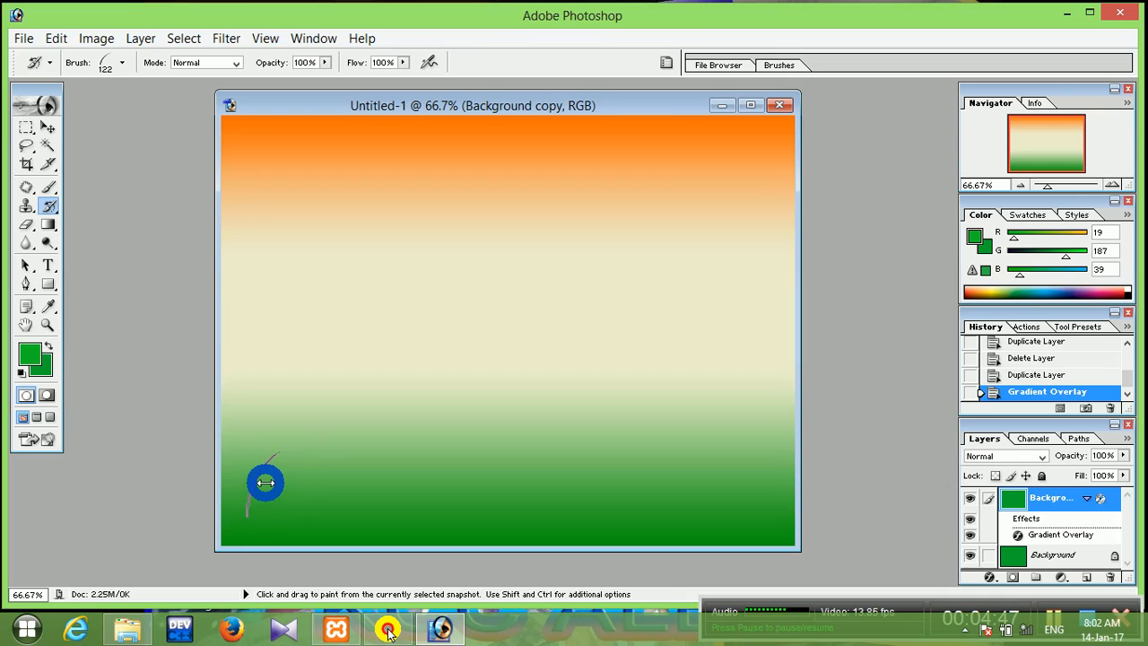
Choose the 134 px grass tip for the History Brush and dab it near the canvas's lower-right corner.
click(51, 211)
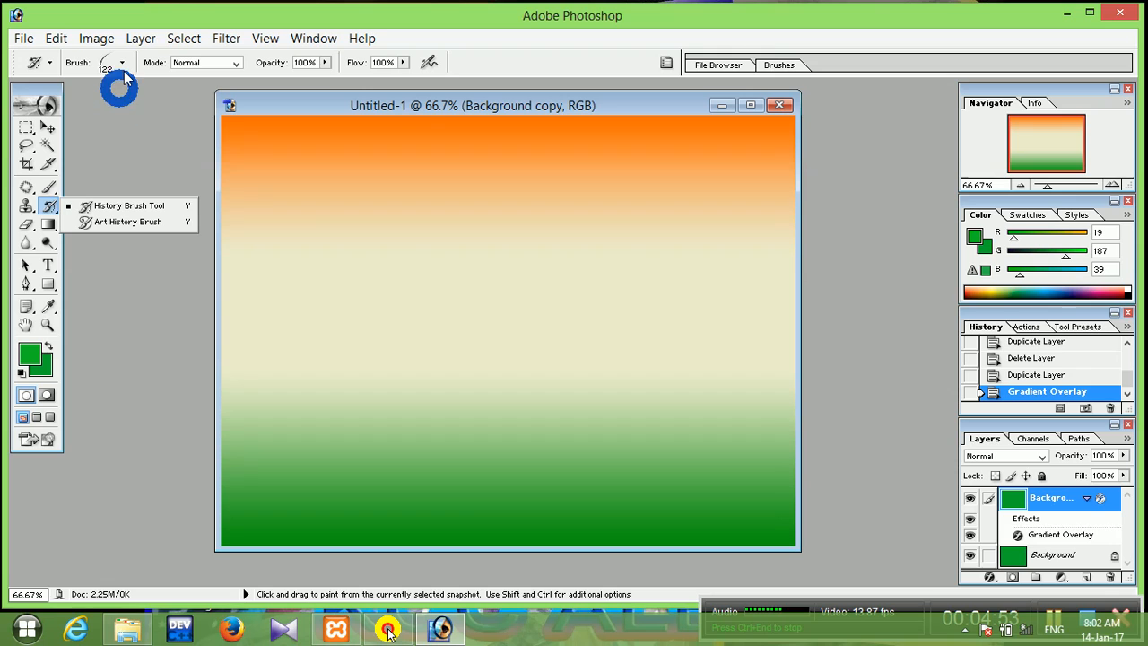
click(54, 207)
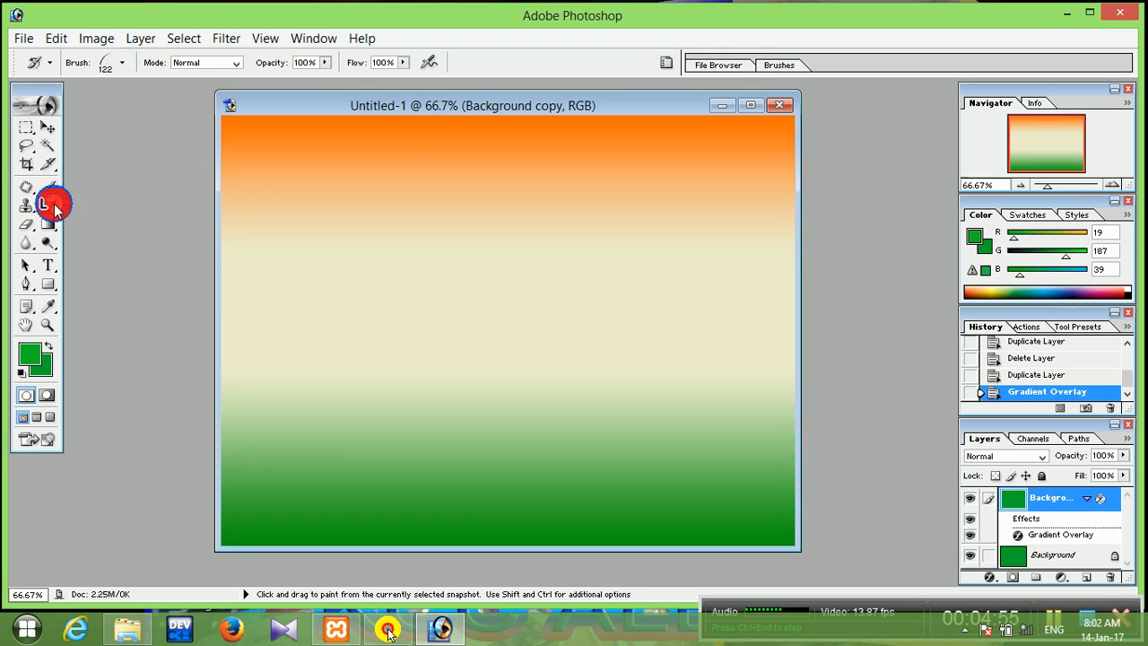
click(120, 67)
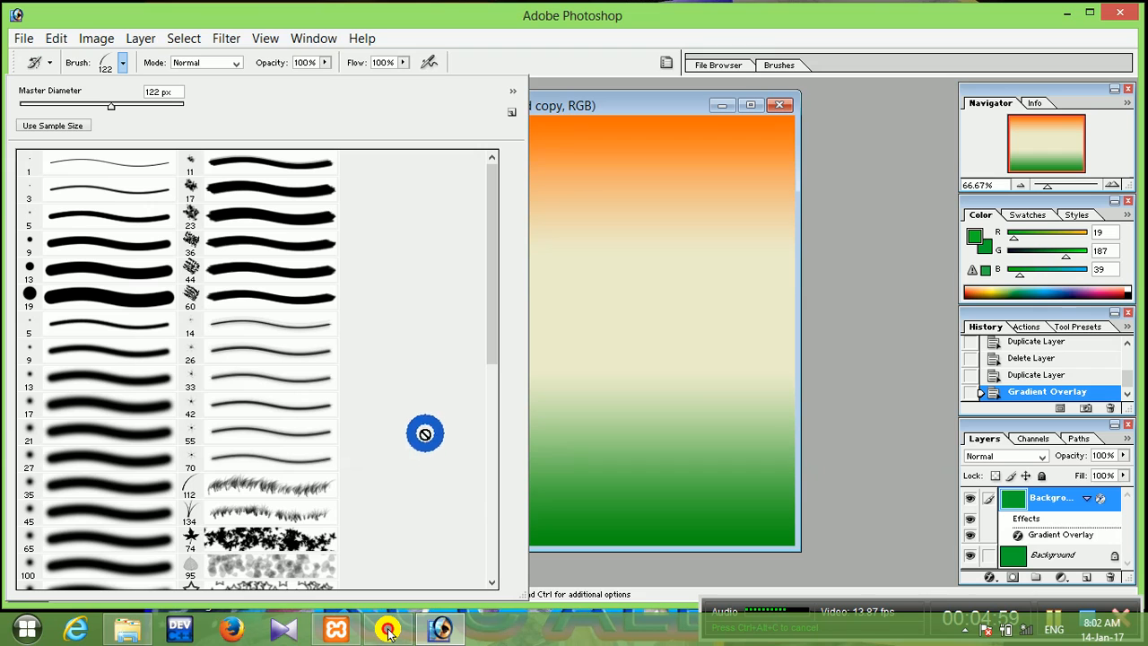
click(485, 341)
drag(485, 342, 495, 484)
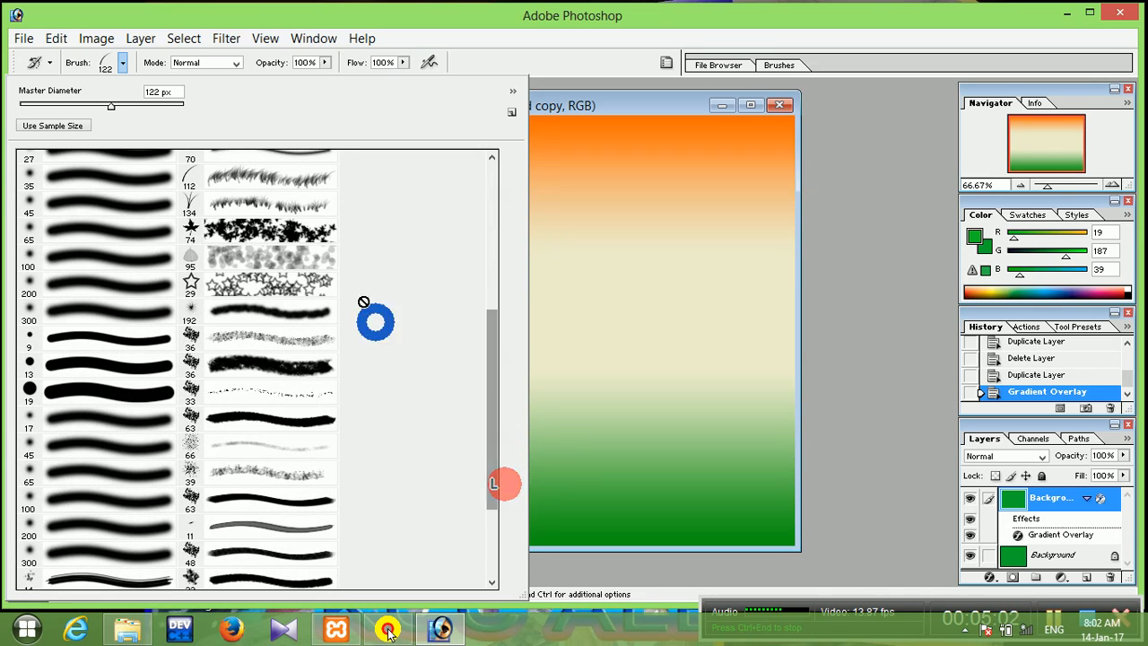
click(310, 178)
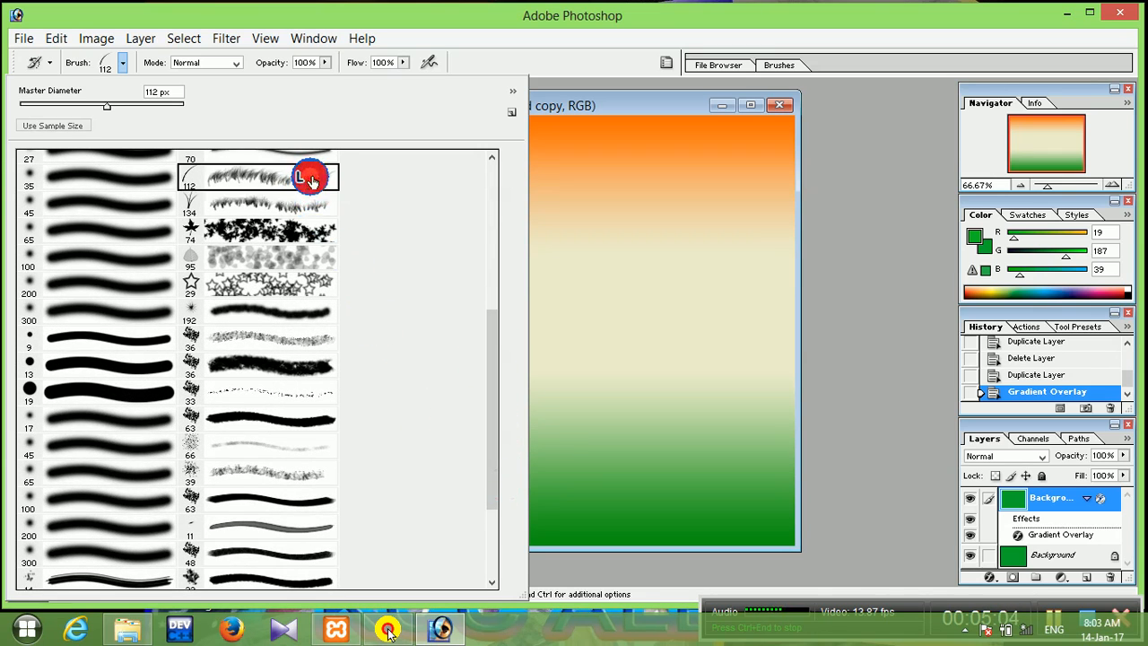
click(250, 209)
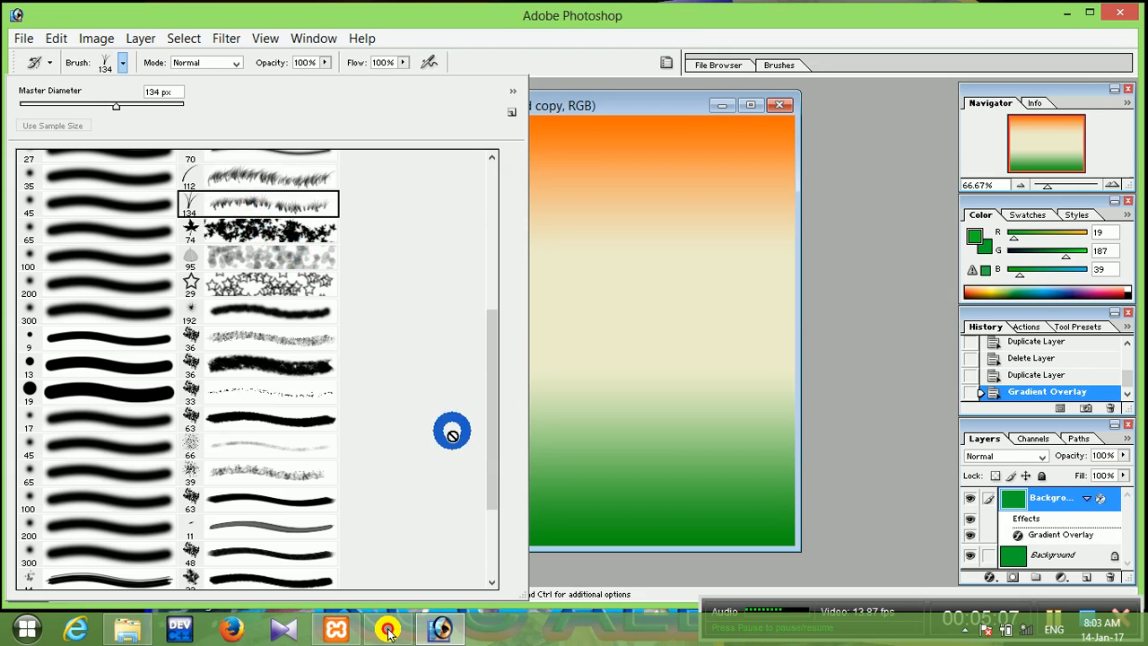
click(512, 112)
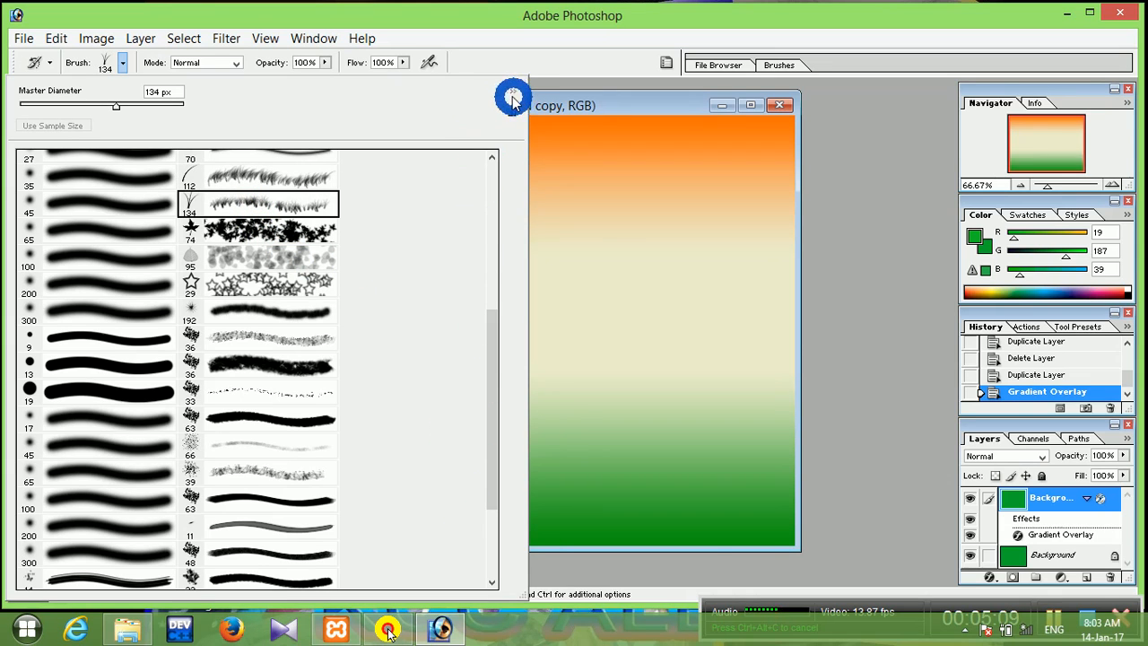
click(512, 94)
click(513, 93)
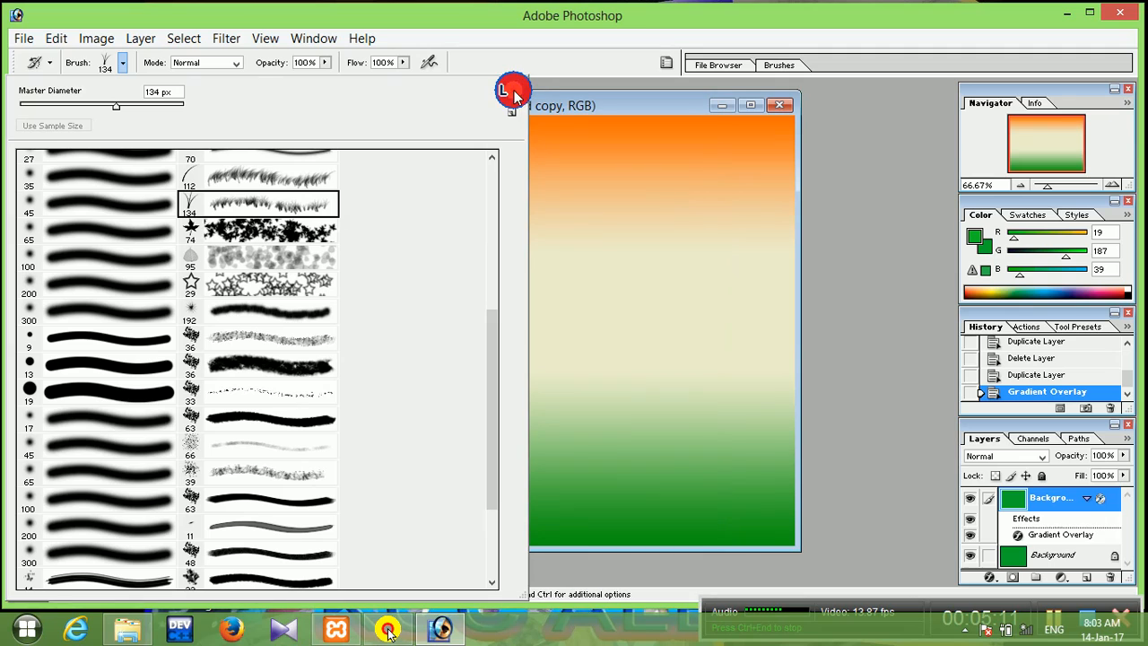
click(784, 482)
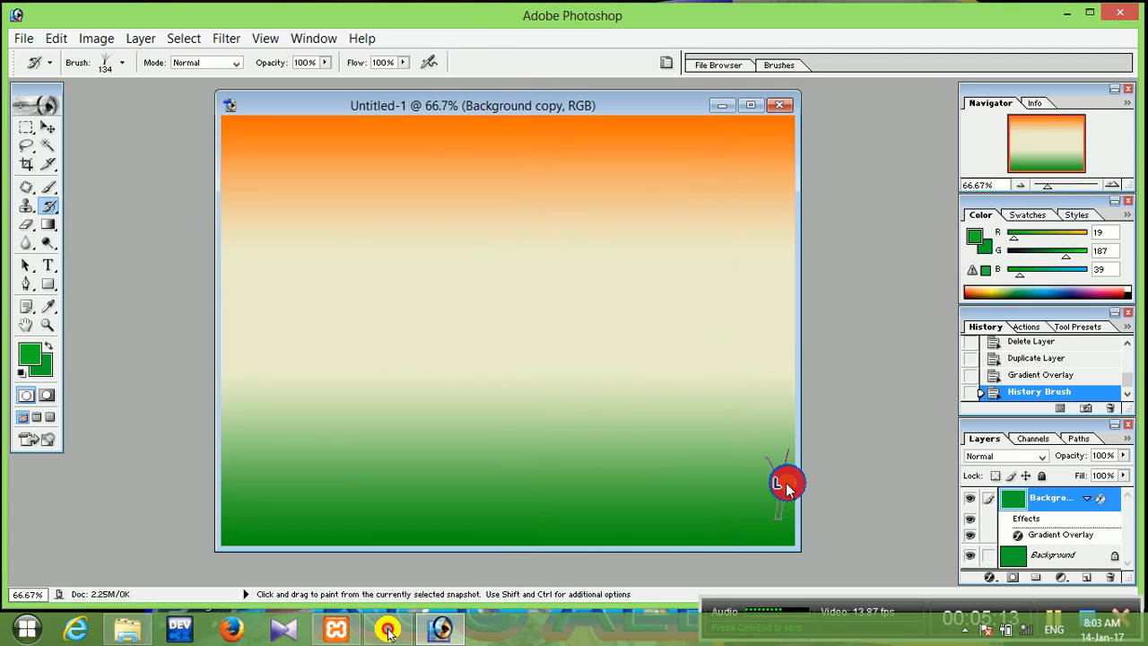
Set the background color to green, 059B29.
click(47, 358)
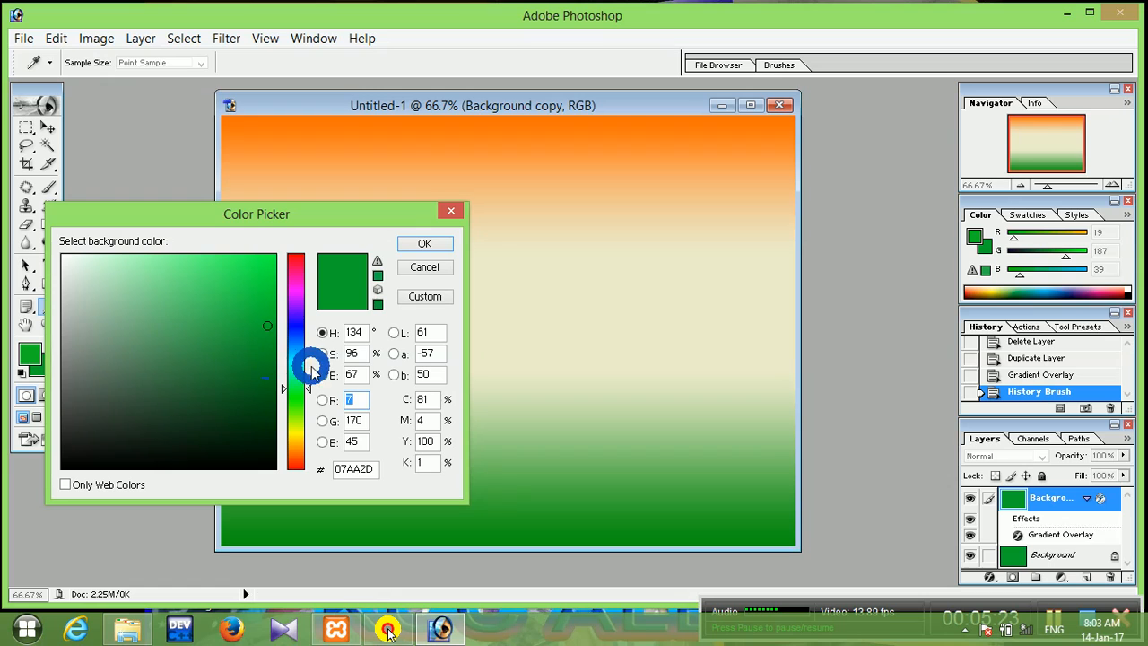
click(264, 338)
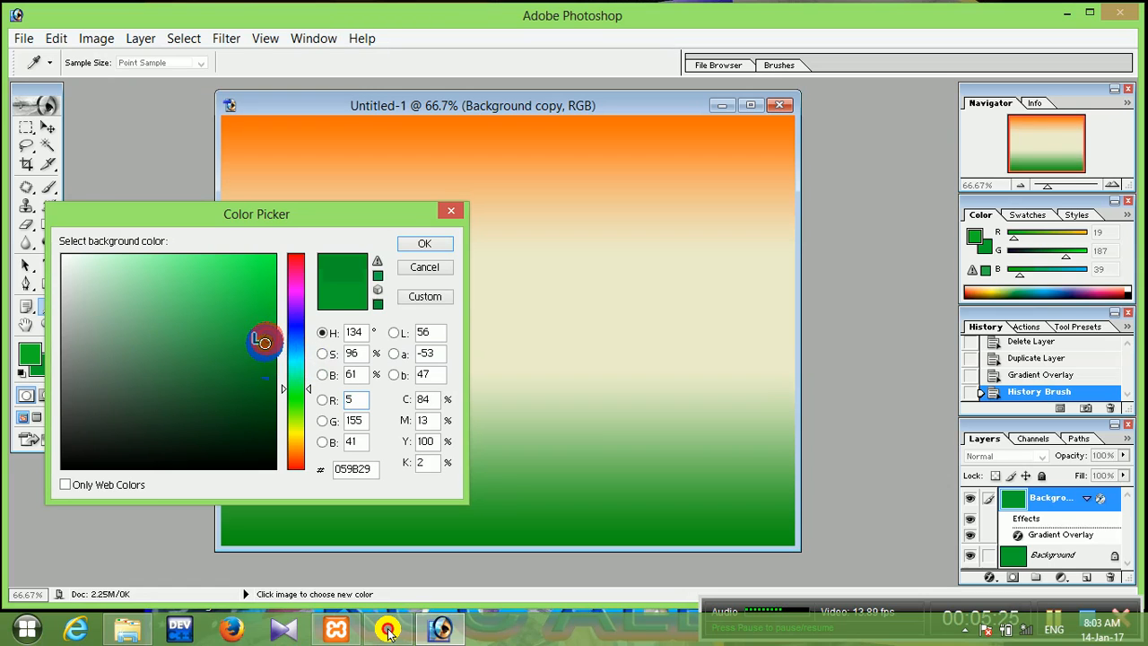
click(417, 244)
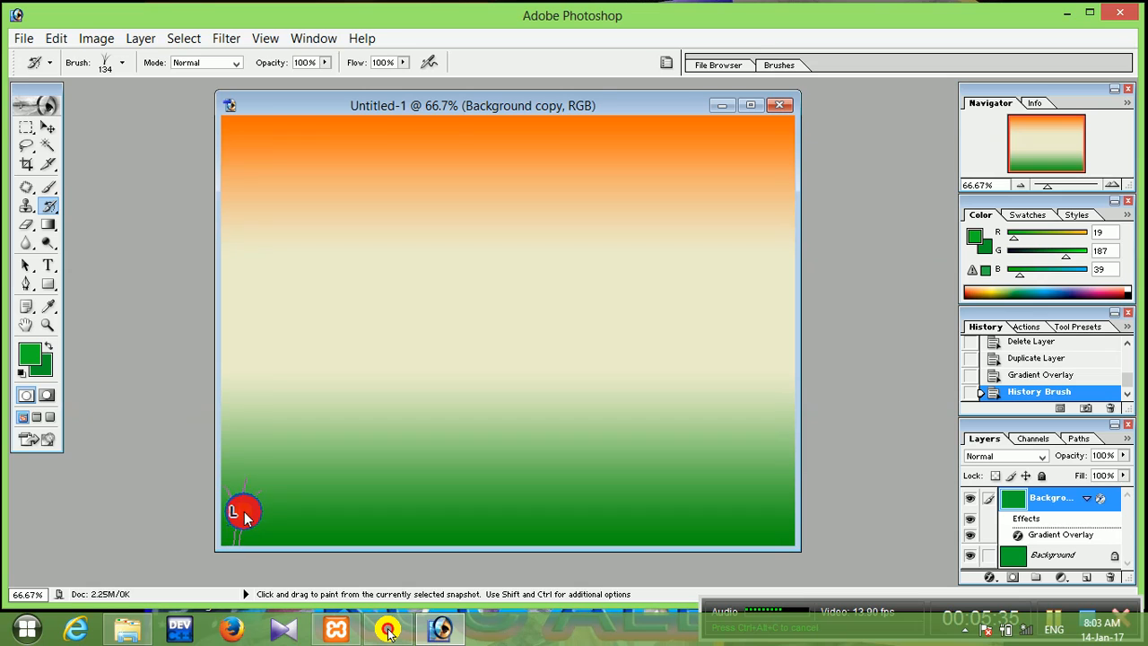
Paint History Brush strokes in the canvas's lower-left area and collapse the effects list of the duplicated background layer.
mouse_move(253, 514)
mouse_down()
mouse_move(349, 505)
mouse_move(240, 518)
mouse_move(266, 520)
mouse_up()
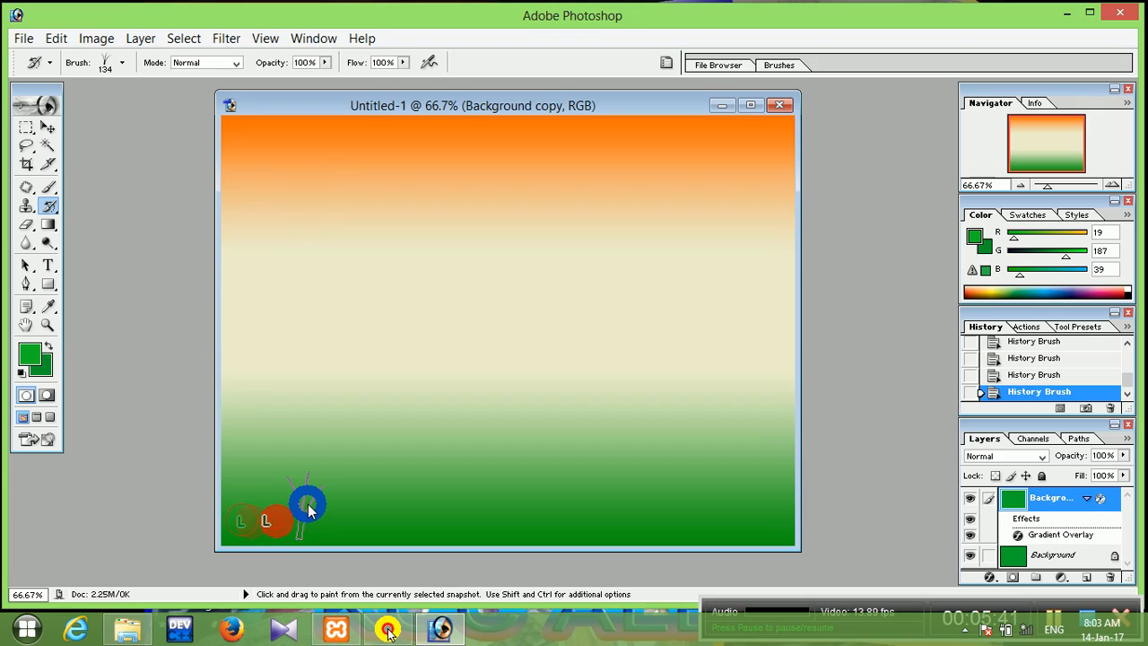
click(305, 499)
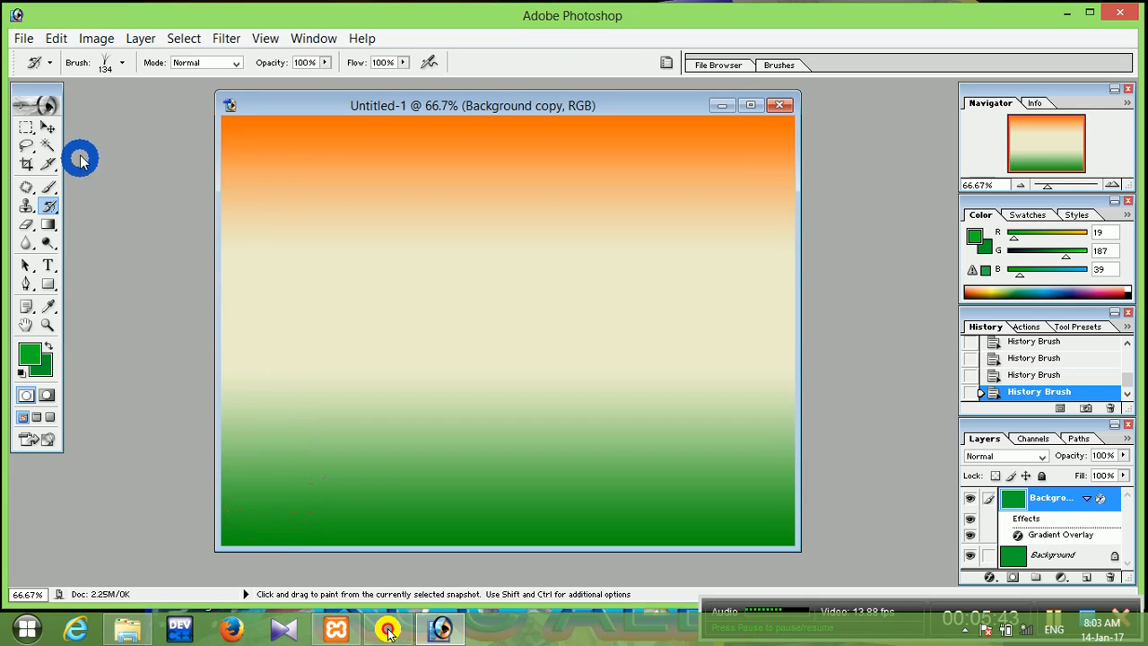
click(1086, 500)
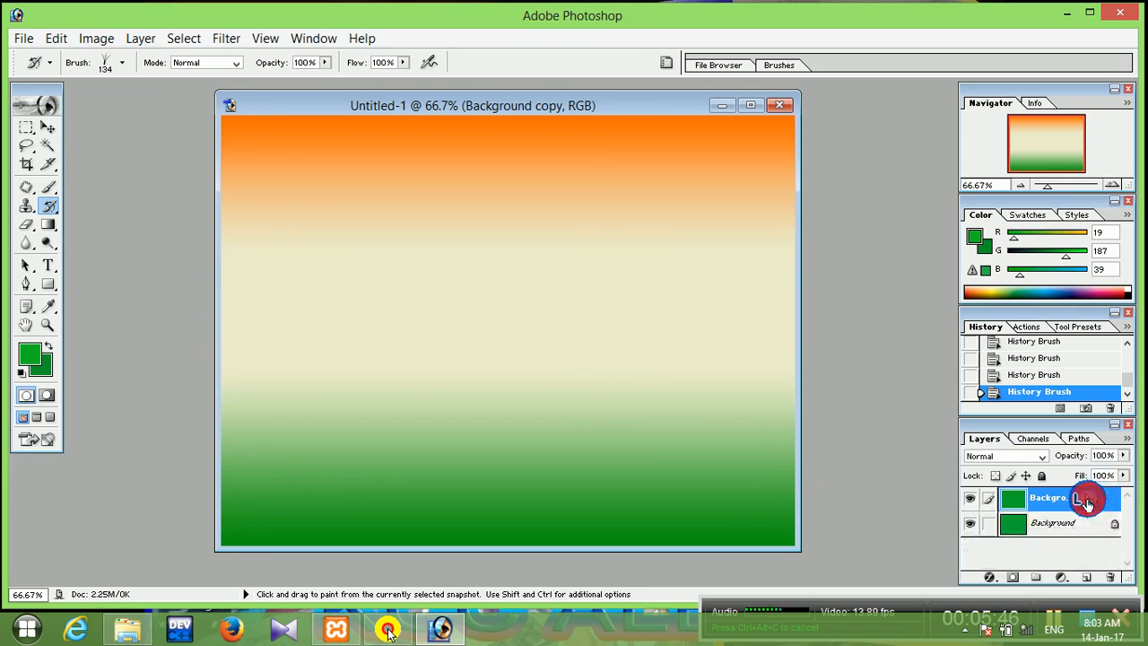
Select nearly the whole canvas with a rectangular marquee and paint 74 px star Brush strokes in the lower green area.
click(26, 129)
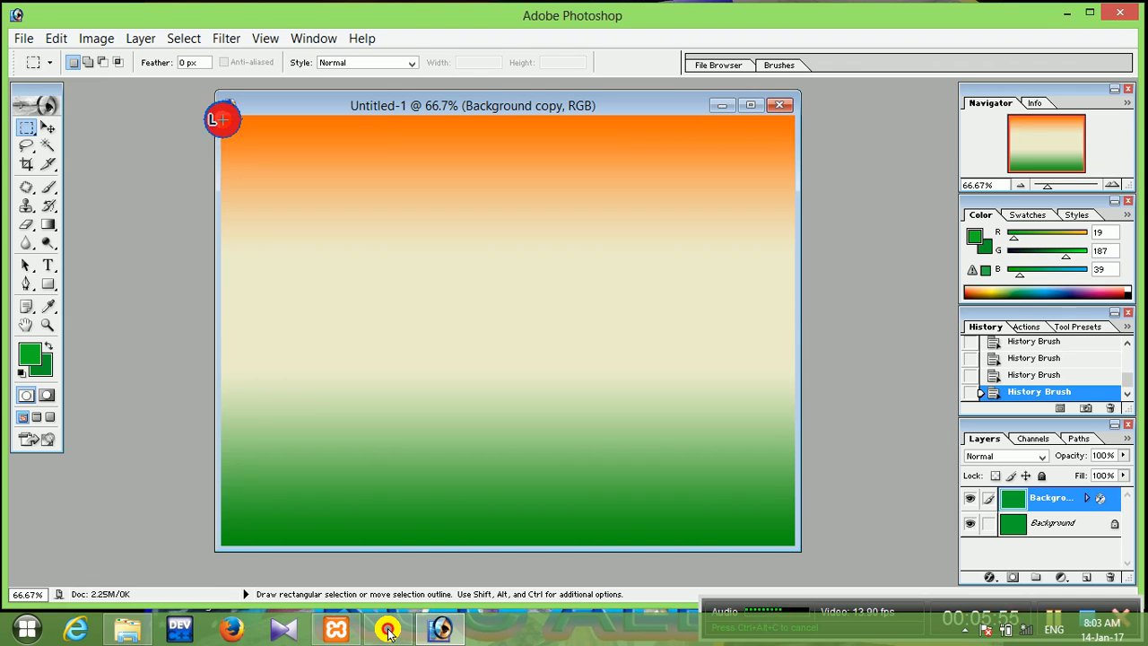
drag(224, 171, 807, 587)
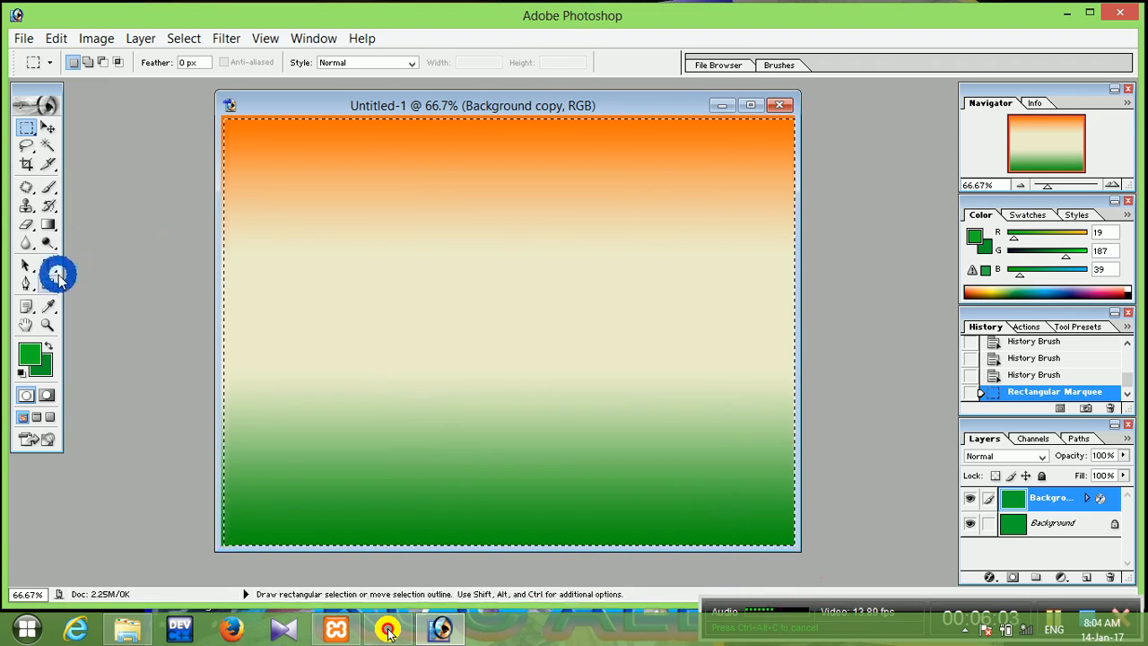
click(44, 192)
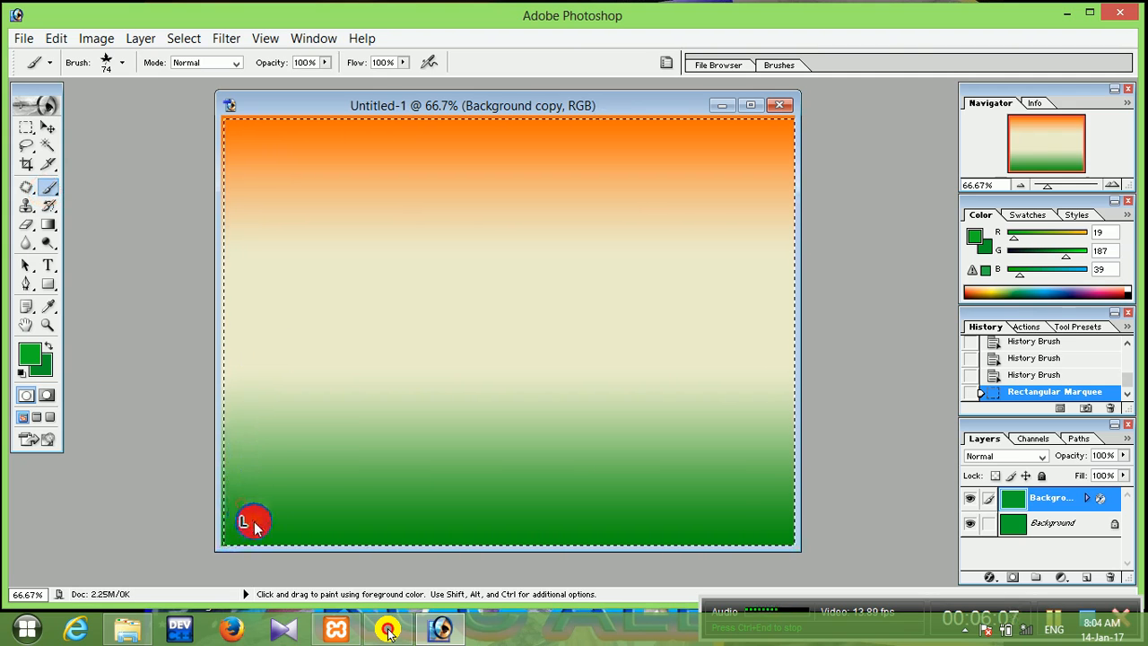
click(358, 480)
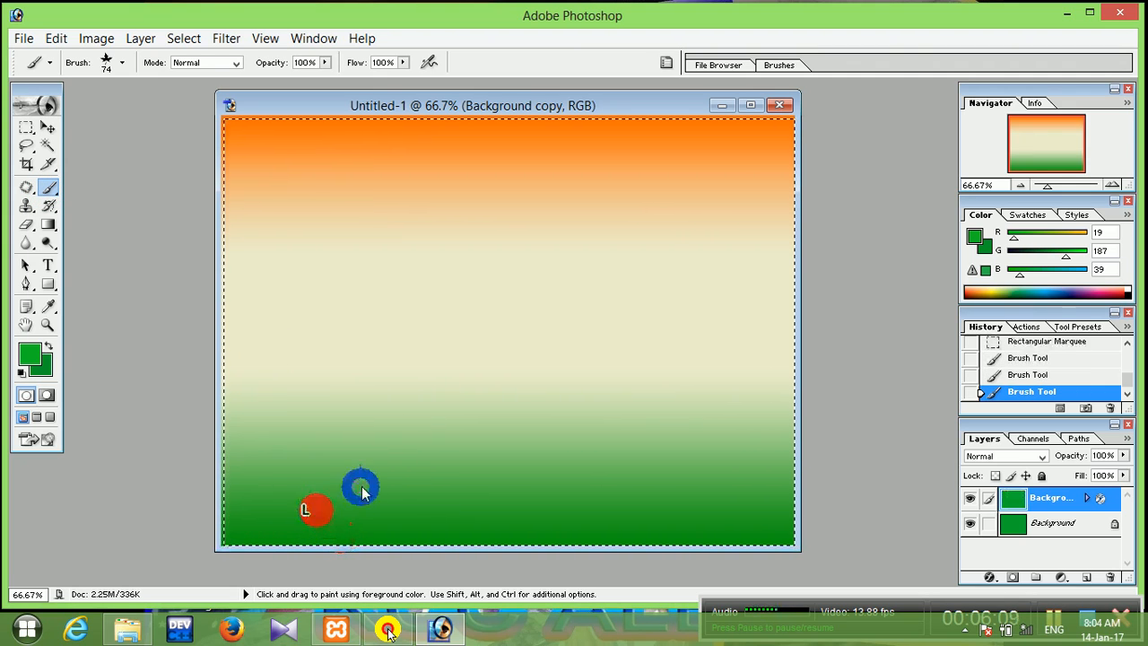
click(383, 470)
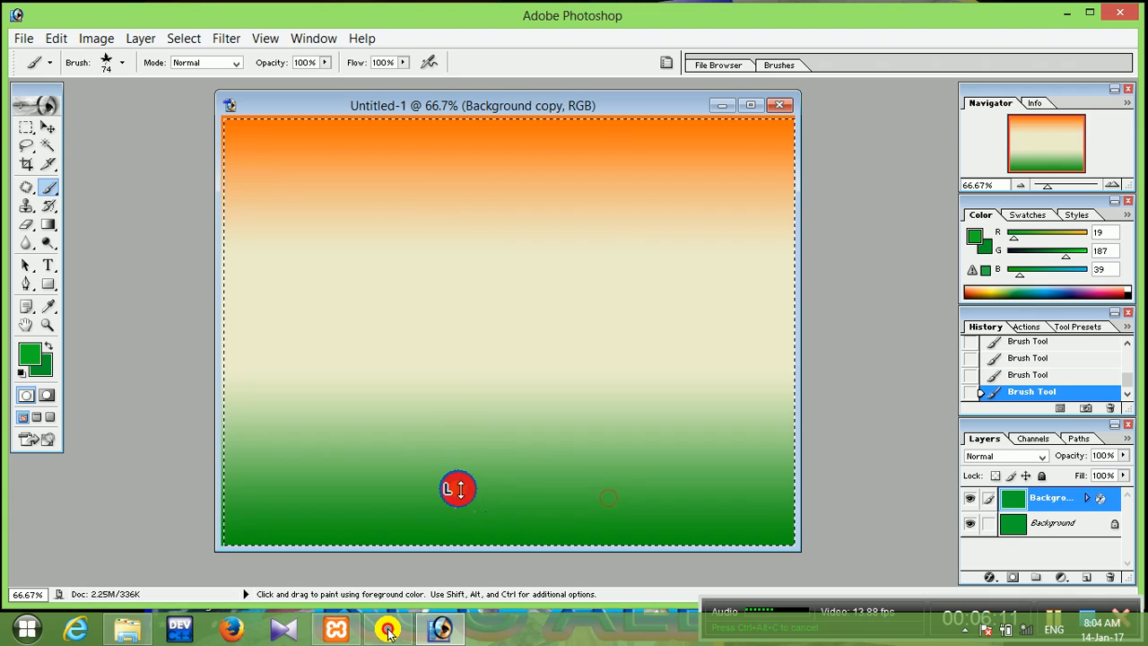
Paint more star Brush strokes across the upper part of the green area with the 74 px tip.
click(27, 132)
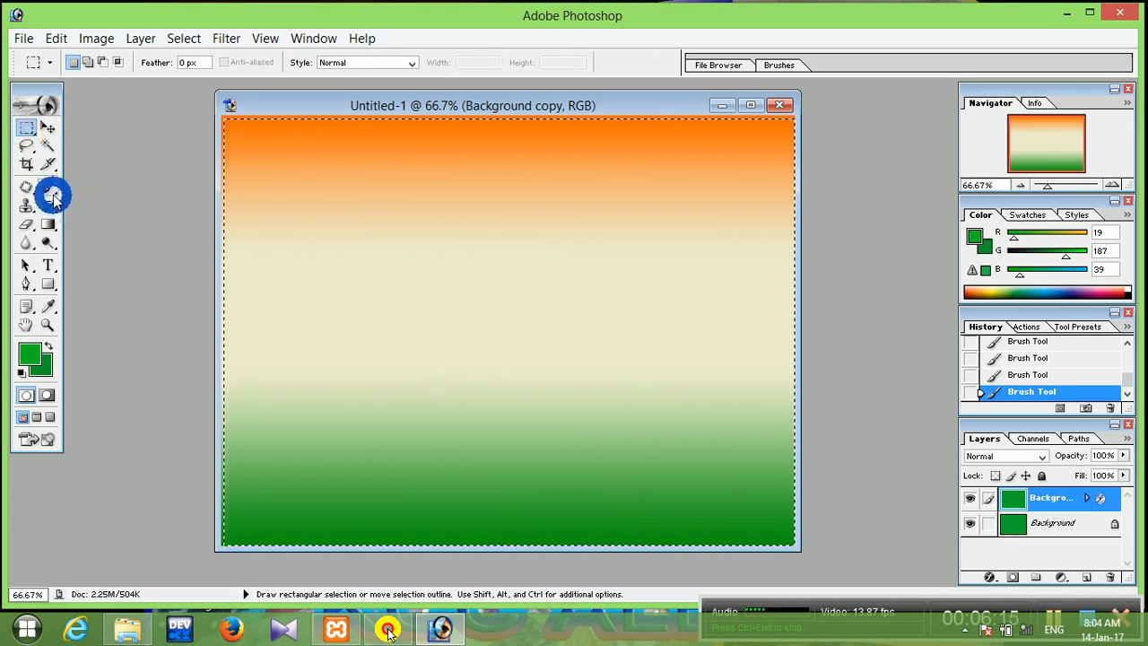
click(50, 192)
click(323, 430)
click(333, 469)
drag(340, 470, 440, 462)
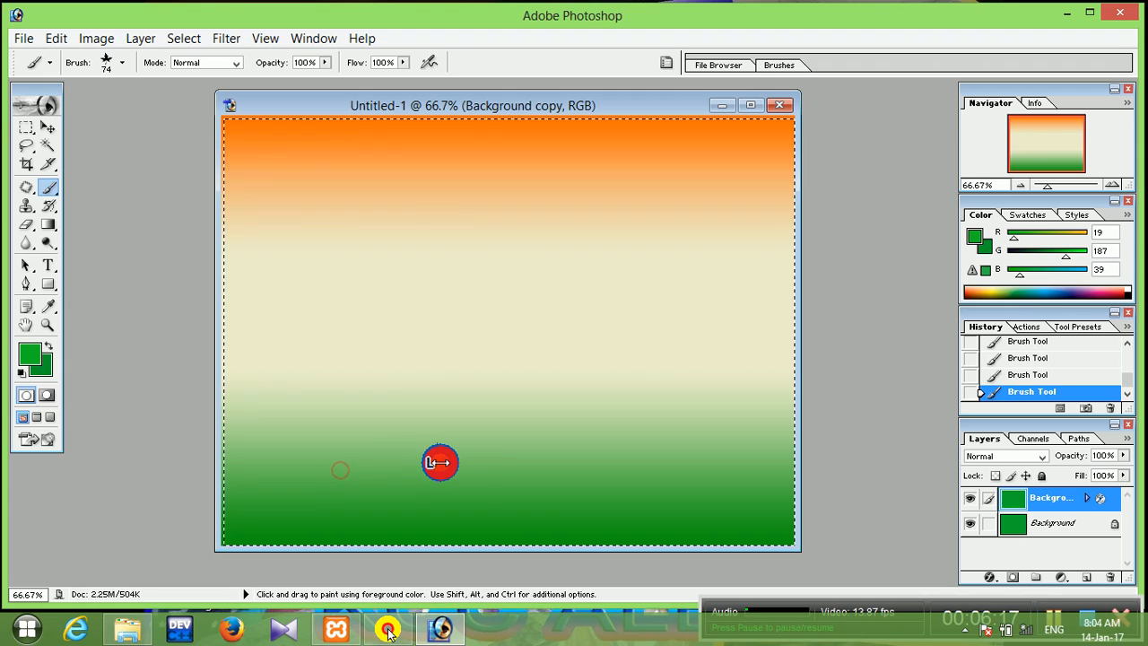
drag(548, 446, 648, 431)
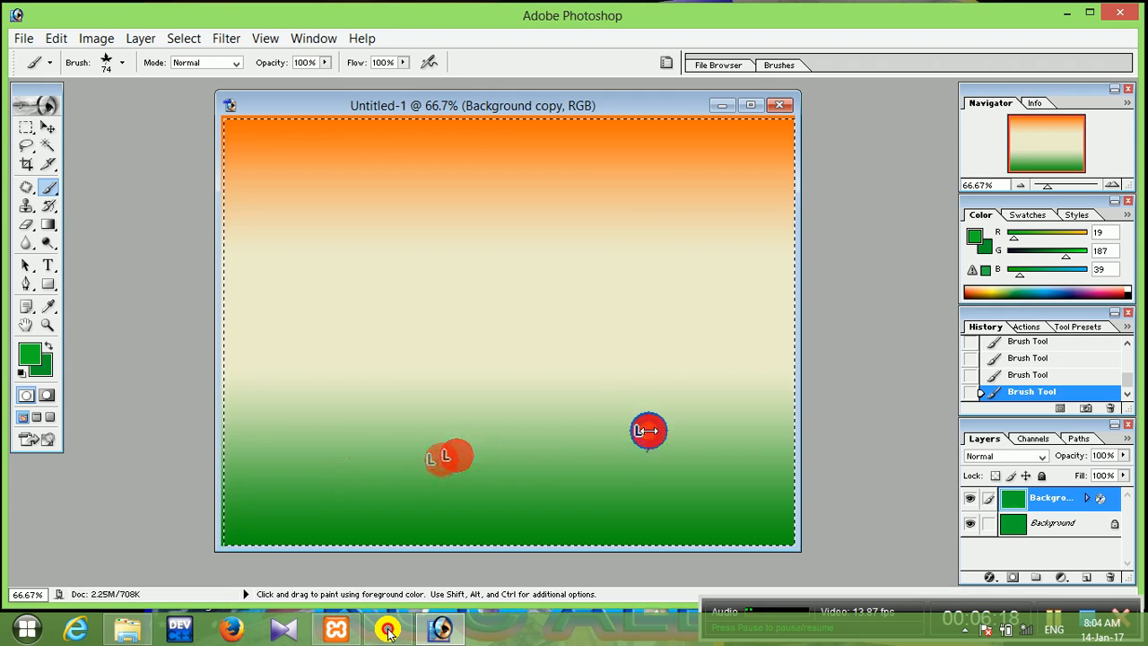
Deselect the canvas and draw a smaller rectangular marquee from the cream band into the green area.
click(27, 125)
click(259, 206)
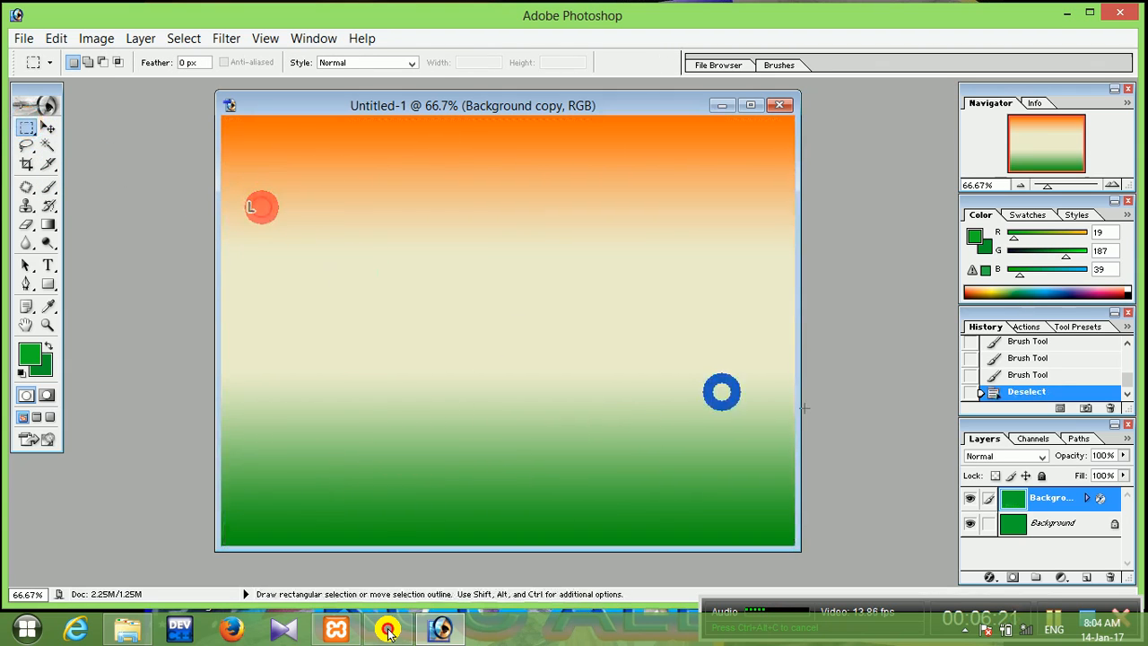
drag(289, 311, 429, 453)
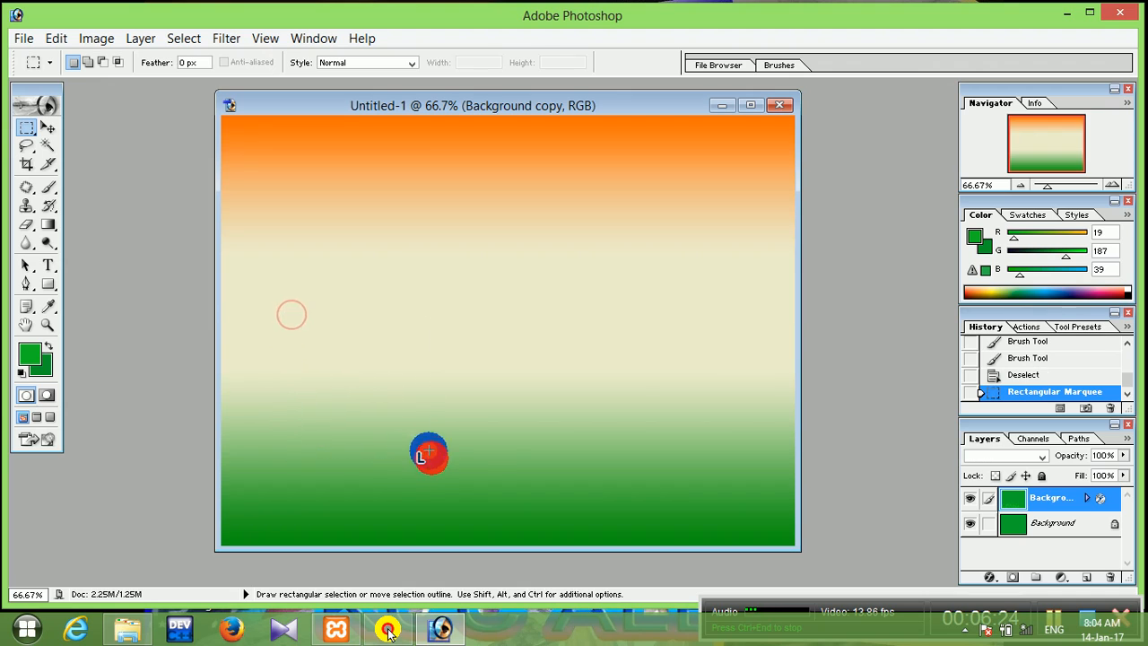
Clear the rectangular selection and choose the 112 px grass tip for the Brush tool.
click(235, 163)
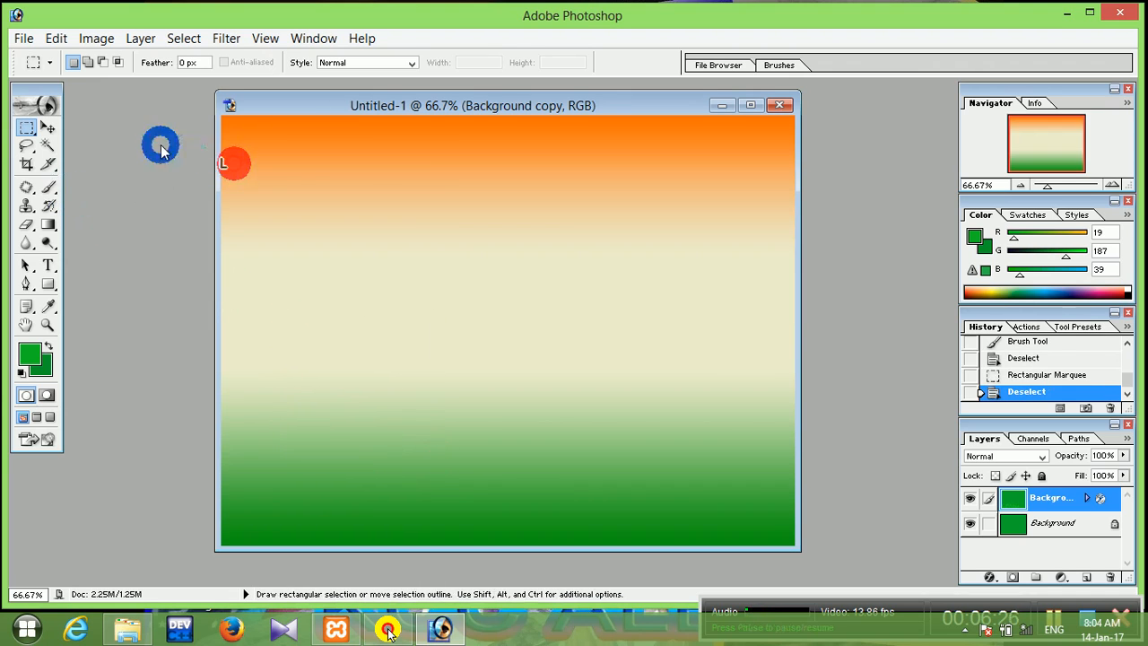
click(49, 186)
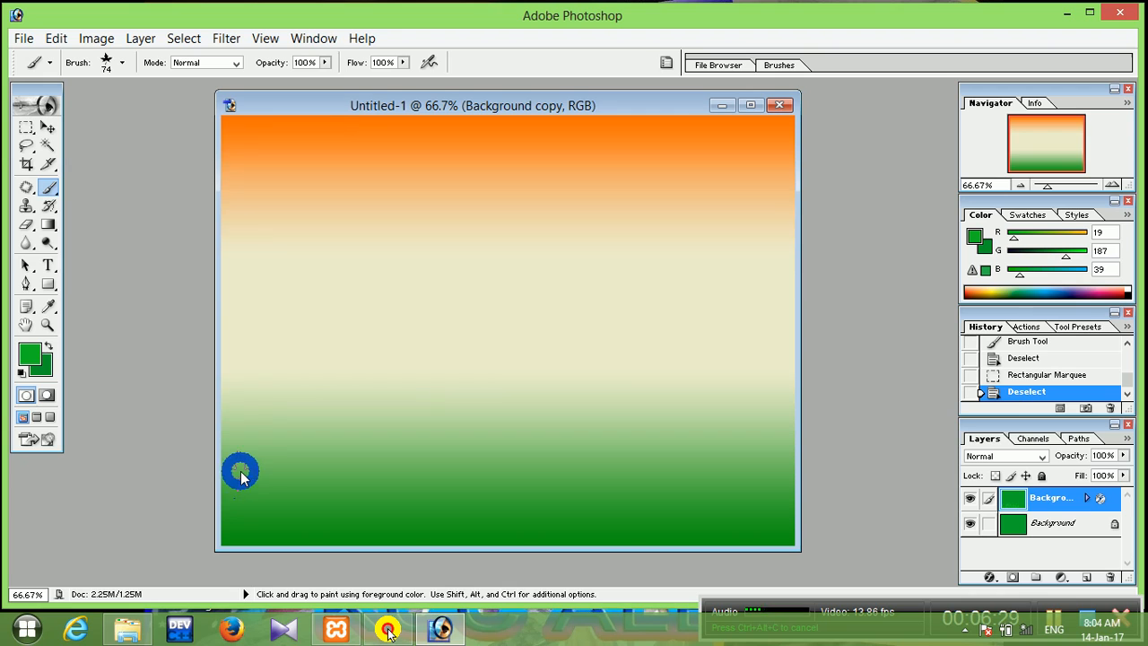
click(122, 62)
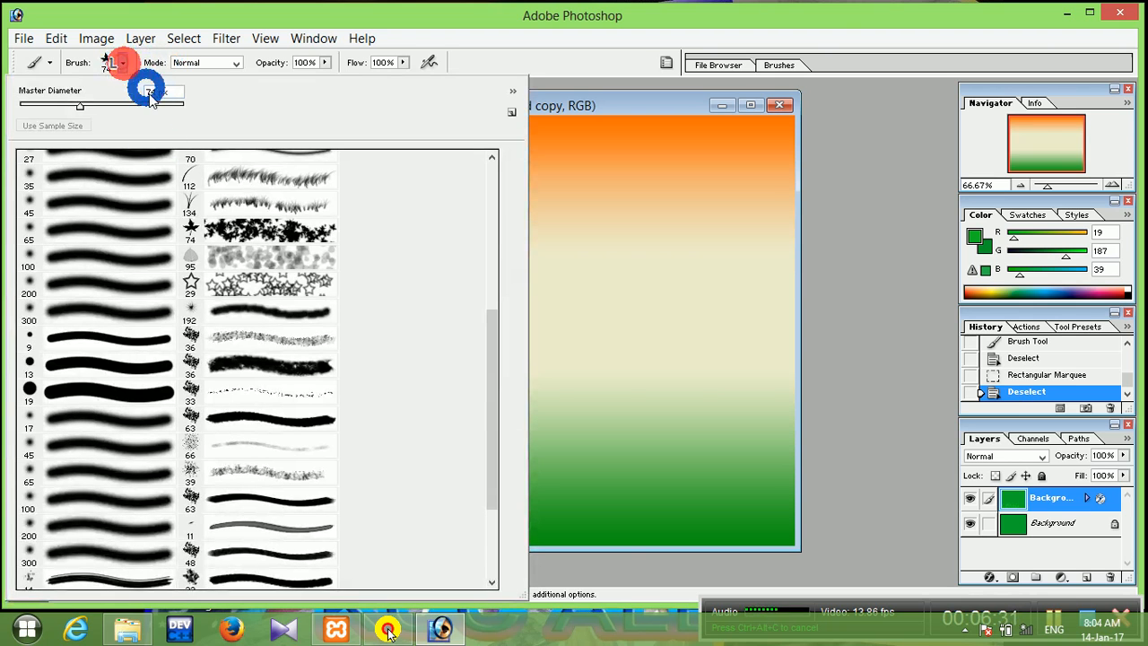
click(268, 179)
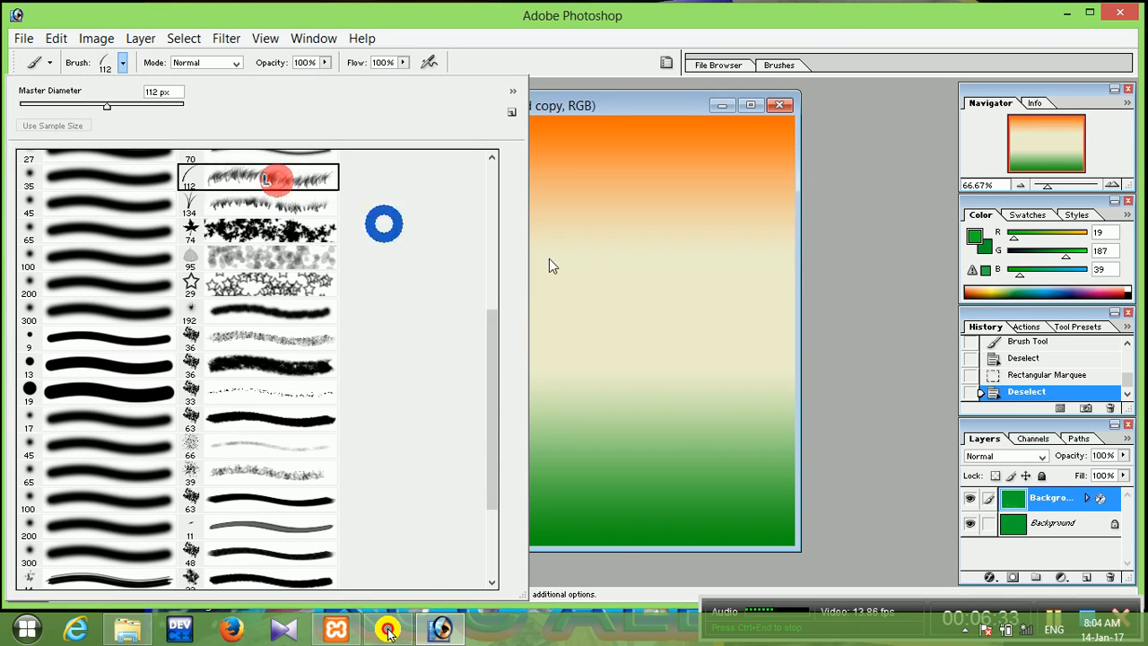
click(587, 285)
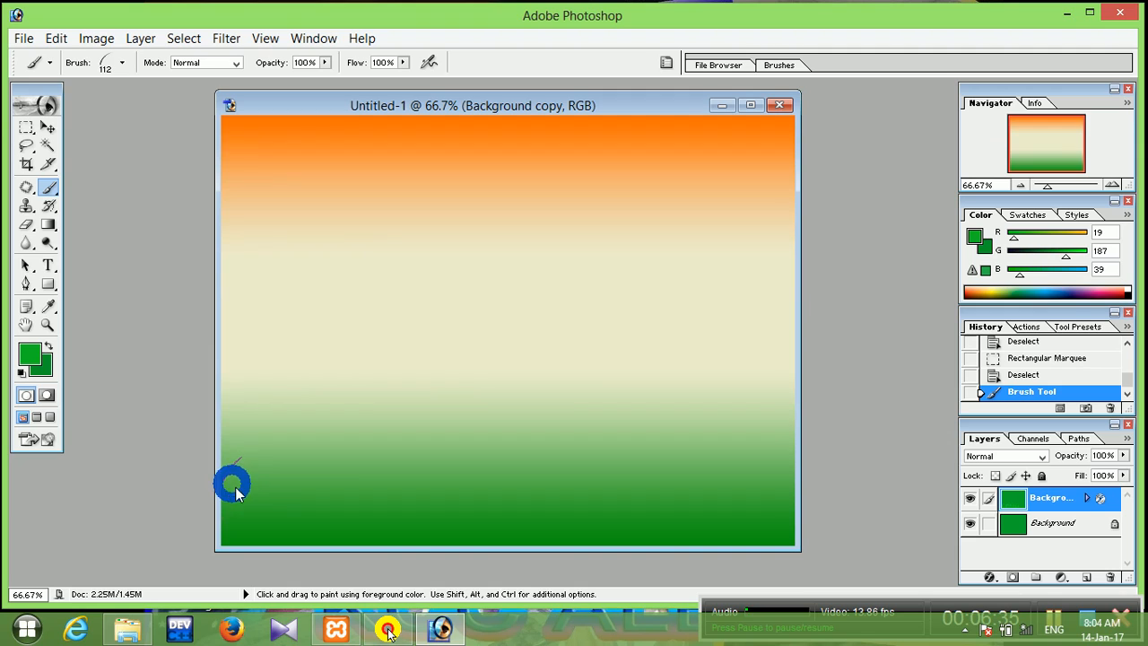
Paint 112 px grass strokes across the lower green area on the duplicated background layer.
click(295, 500)
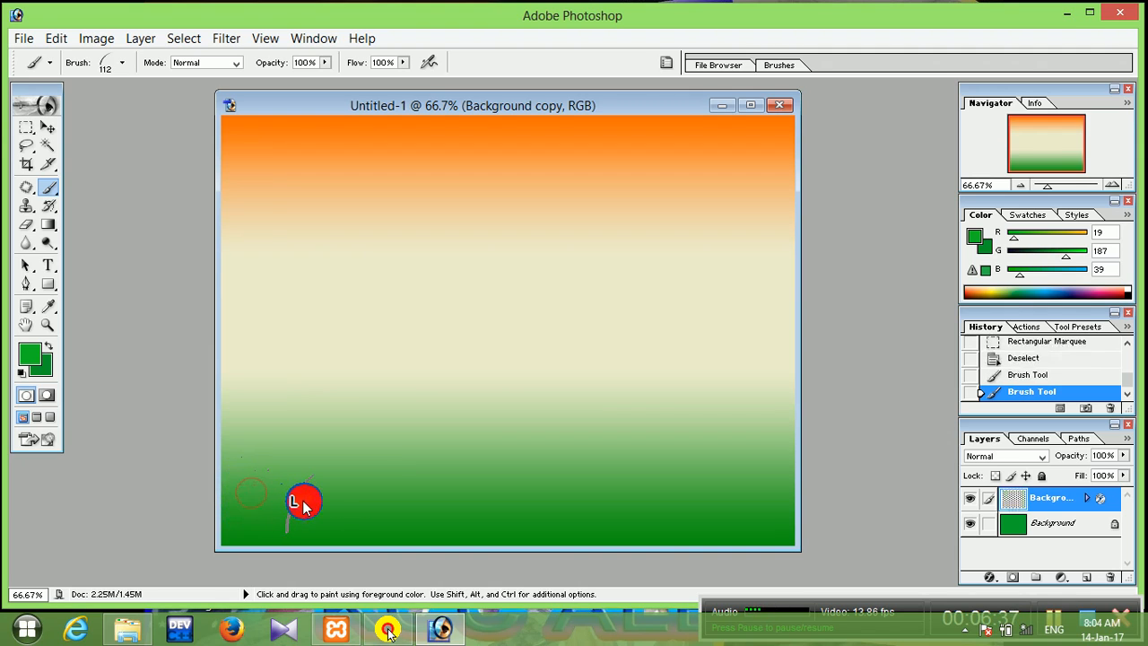
click(305, 496)
mouse_move(387, 508)
mouse_down()
mouse_move(468, 518)
mouse_move(809, 464)
mouse_move(643, 493)
mouse_up()
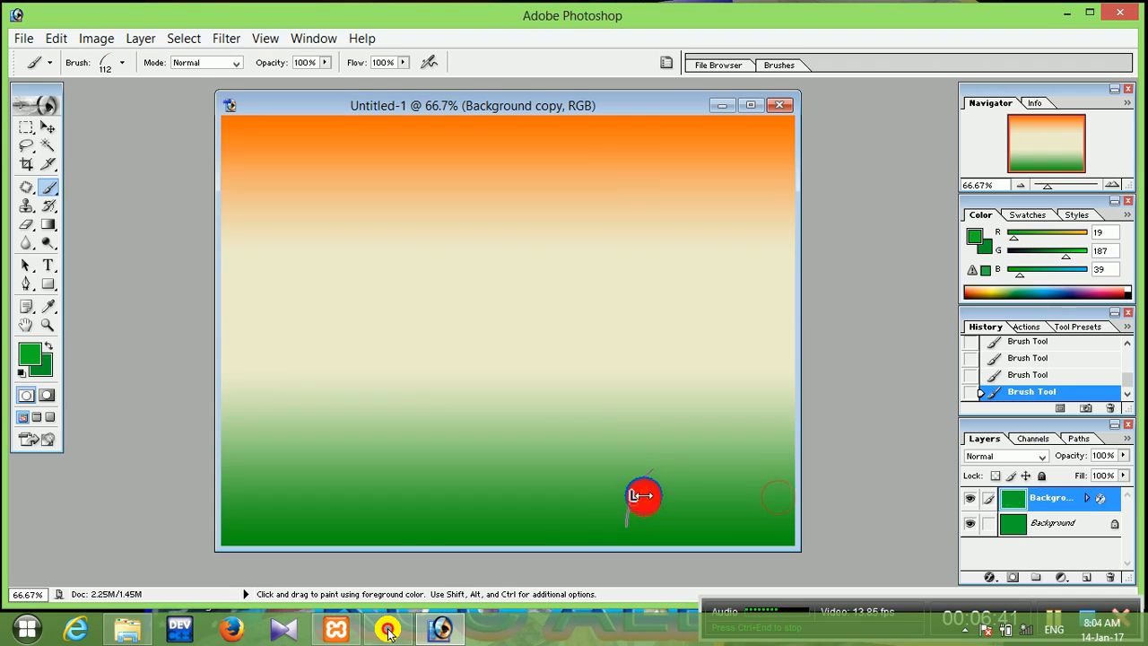
drag(567, 504, 497, 504)
mouse_move(477, 503)
mouse_down()
mouse_move(417, 494)
mouse_move(529, 471)
mouse_up()
Set the foreground color to the darker green 058A15.
click(35, 356)
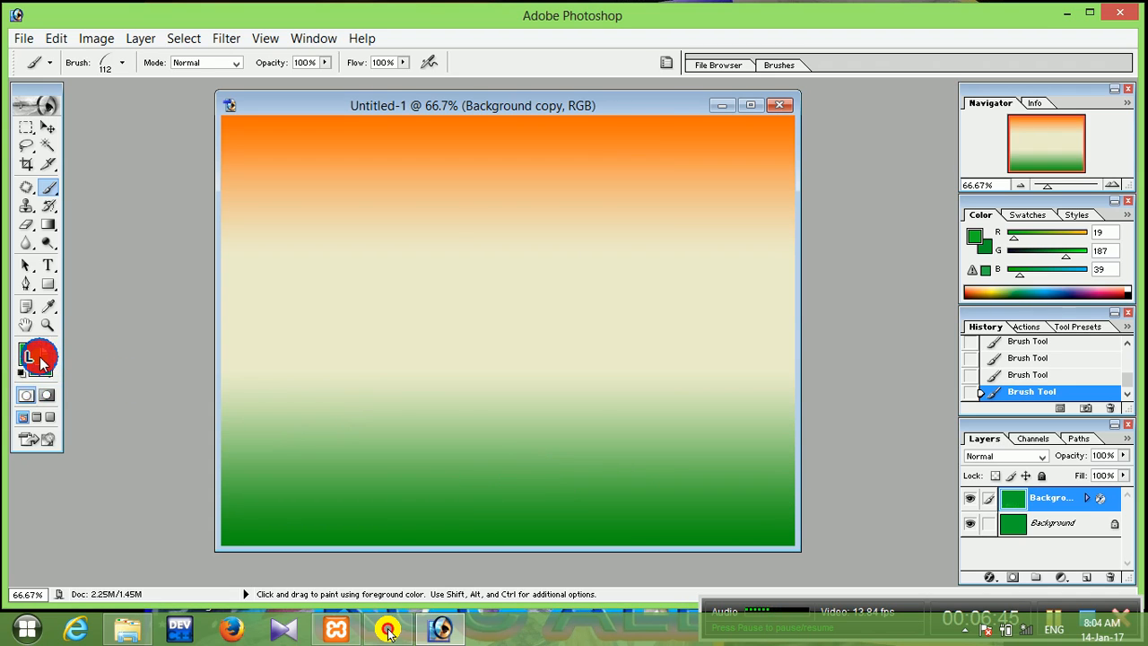
click(269, 353)
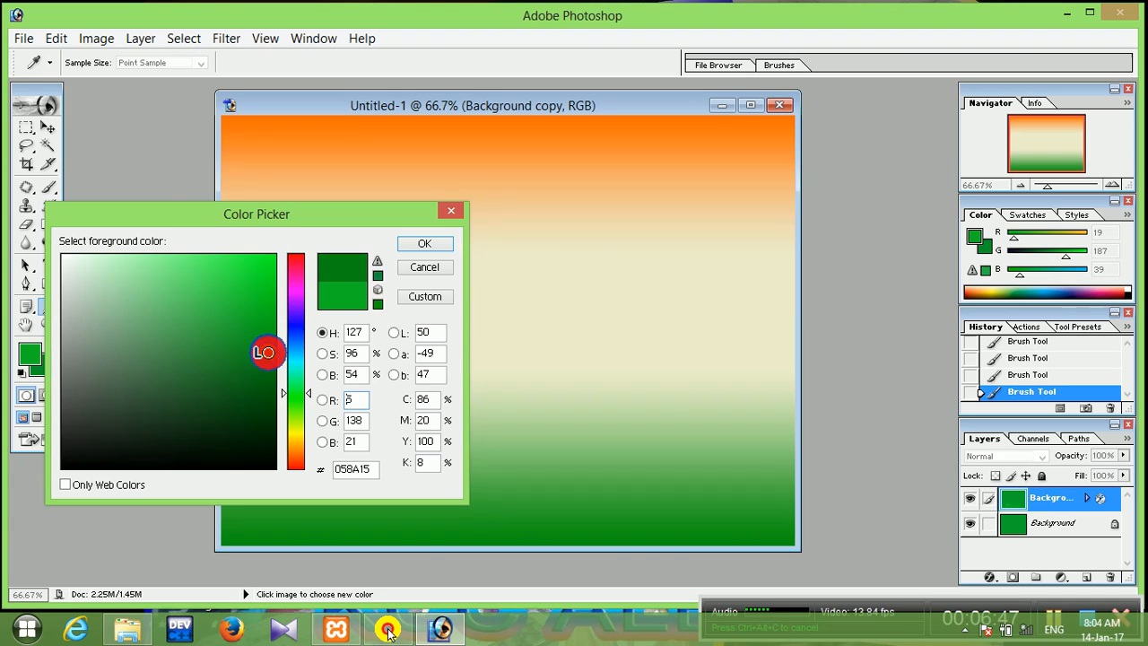
click(431, 248)
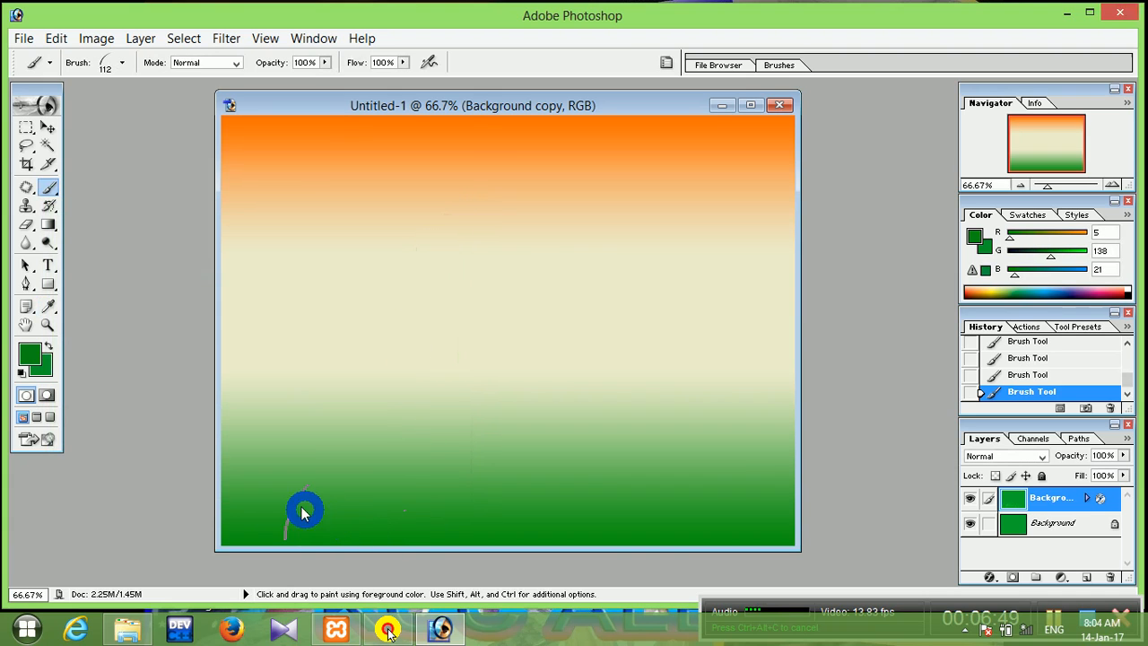
Paint darker green grass strokes from the lower-left part of the green area to its right side and back.
mouse_move(286, 494)
mouse_down()
mouse_move(345, 485)
mouse_move(473, 495)
mouse_up()
drag(488, 502, 712, 505)
drag(719, 499, 736, 486)
mouse_move(729, 489)
mouse_down()
mouse_move(593, 502)
mouse_move(578, 489)
mouse_up()
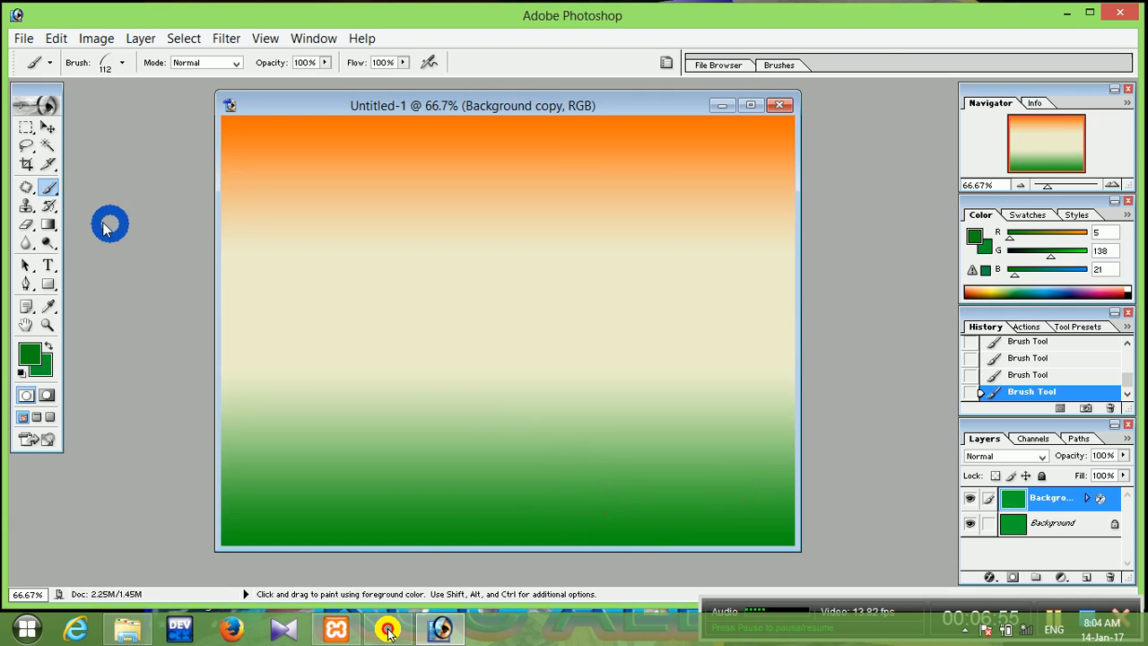
click(49, 207)
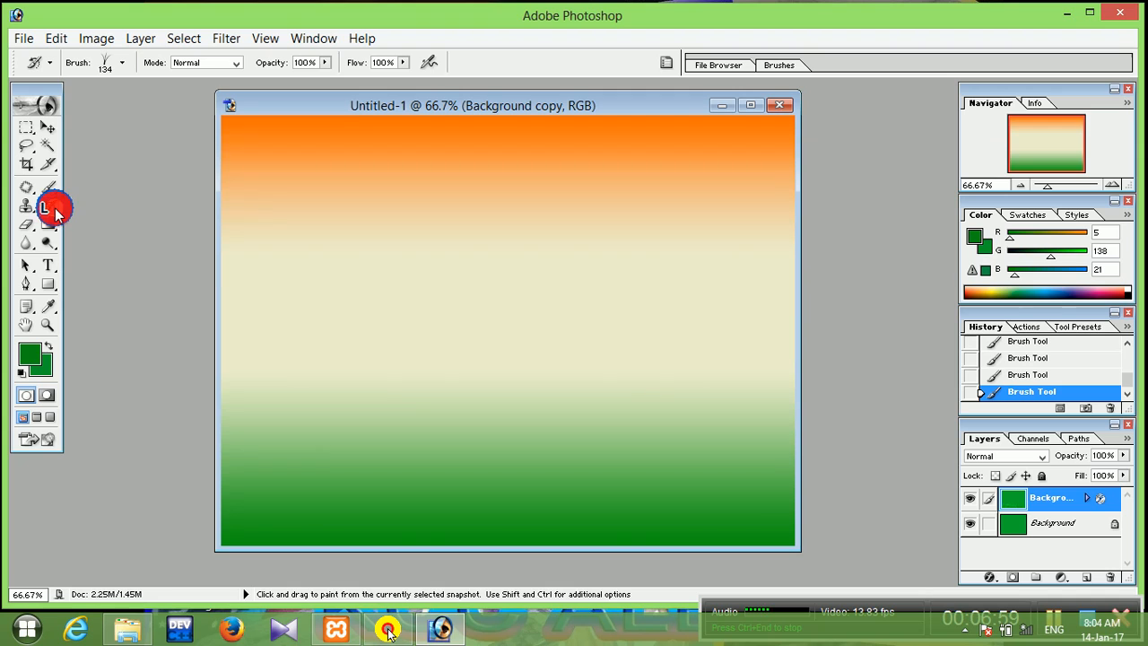
click(49, 207)
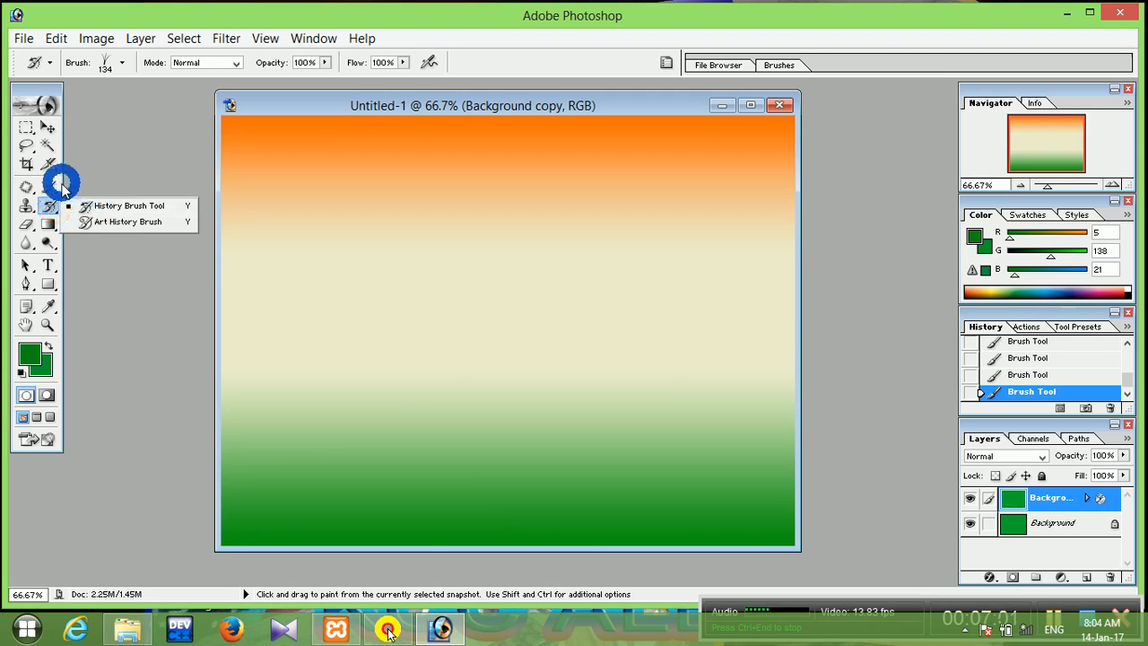
click(52, 185)
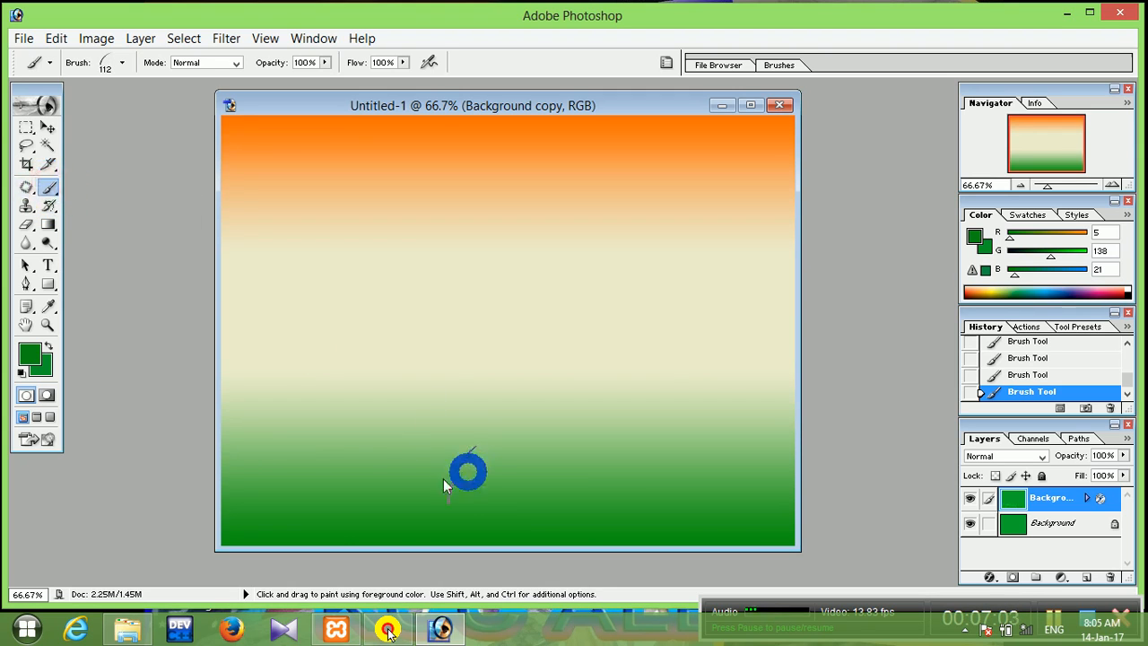
Paint further 112 px grass strokes from the middle of the green area toward the canvas's right edge.
click(368, 463)
mouse_move(376, 494)
mouse_down()
mouse_move(449, 511)
mouse_move(607, 515)
mouse_up()
drag(770, 498, 769, 488)
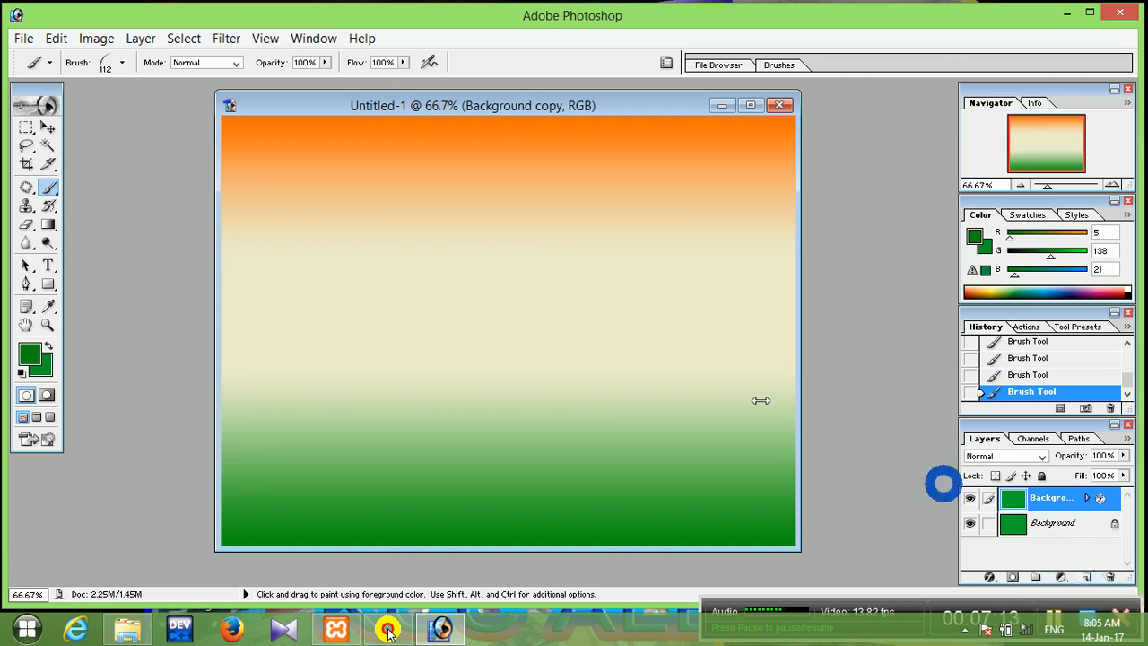
Add a new layer with default settings and paint 112 px green grass along the canvas's entire bottom edge.
click(130, 40)
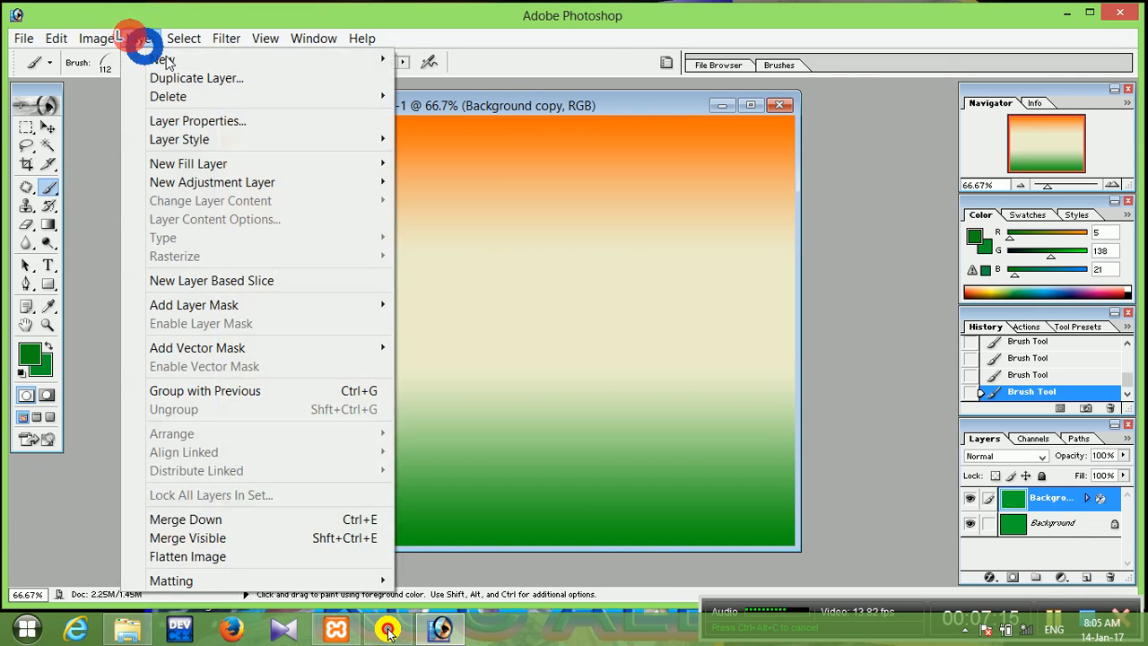
click(170, 57)
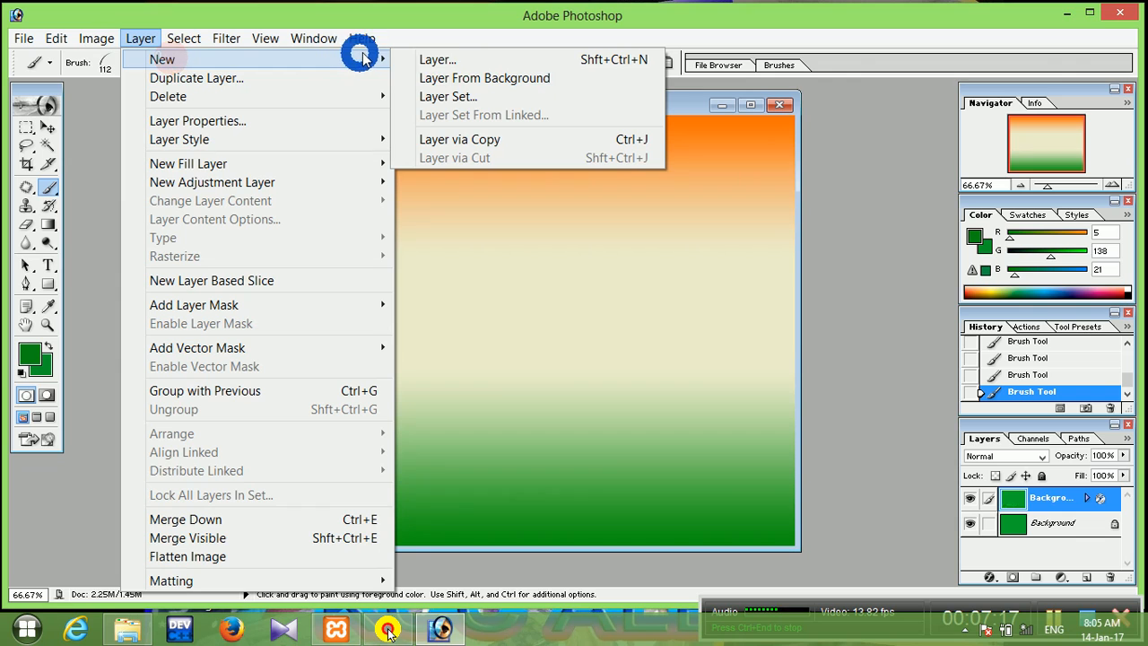
click(473, 60)
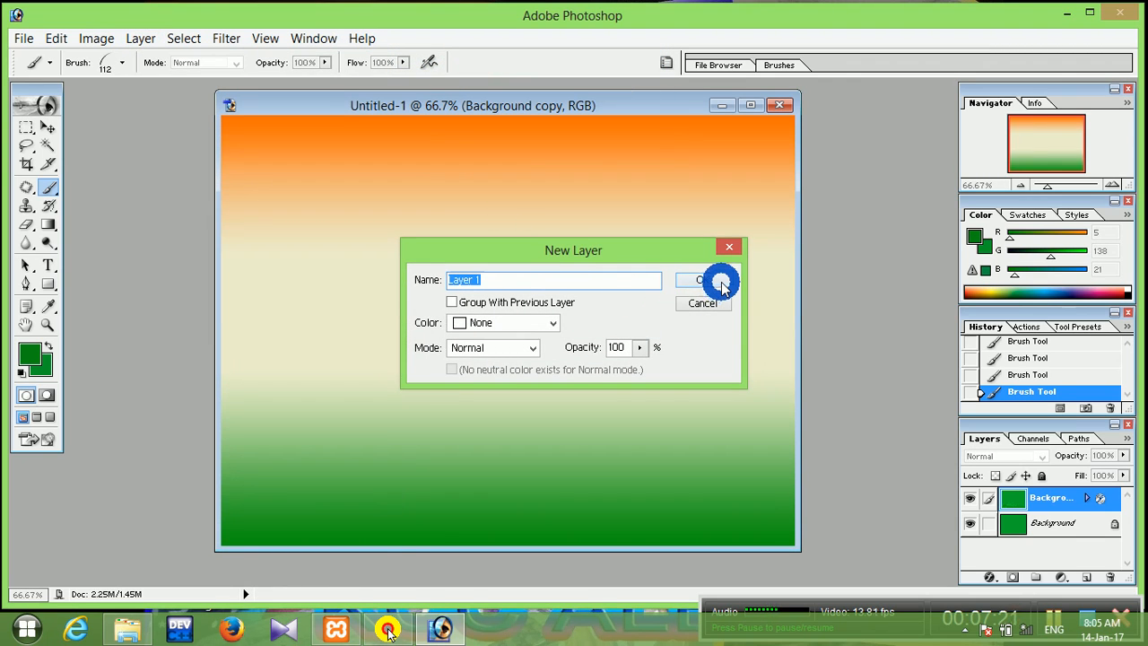
click(722, 285)
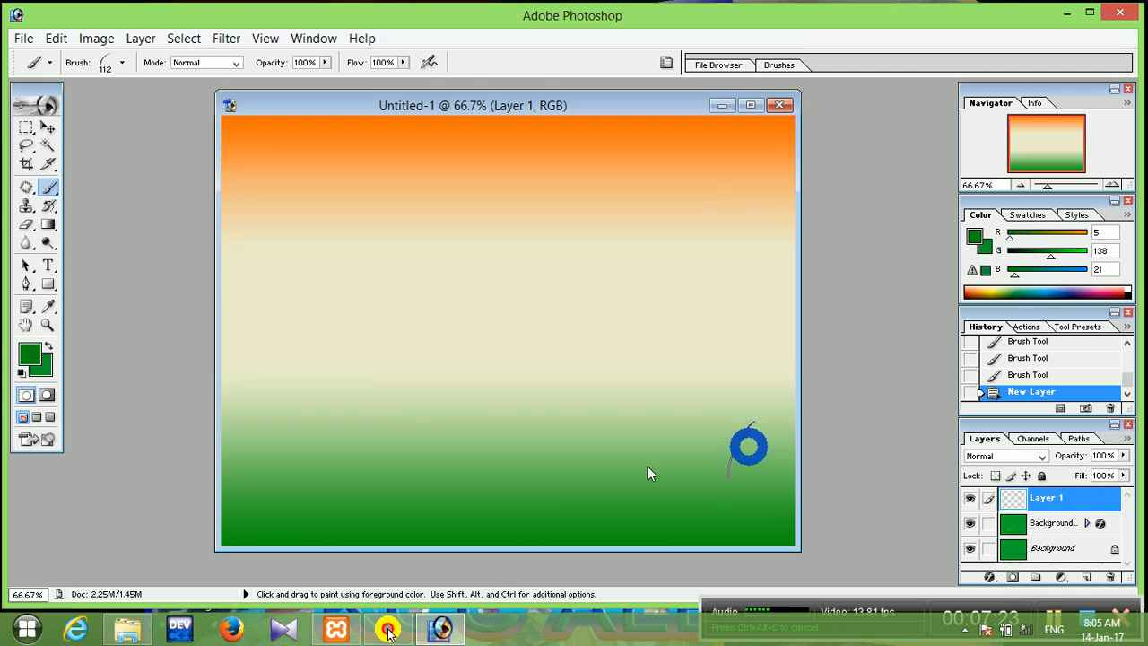
mouse_move(238, 505)
mouse_down()
mouse_move(791, 508)
mouse_move(508, 530)
mouse_move(218, 507)
mouse_move(292, 542)
mouse_move(394, 554)
mouse_move(304, 520)
mouse_move(801, 500)
mouse_move(812, 535)
mouse_move(530, 546)
mouse_up()
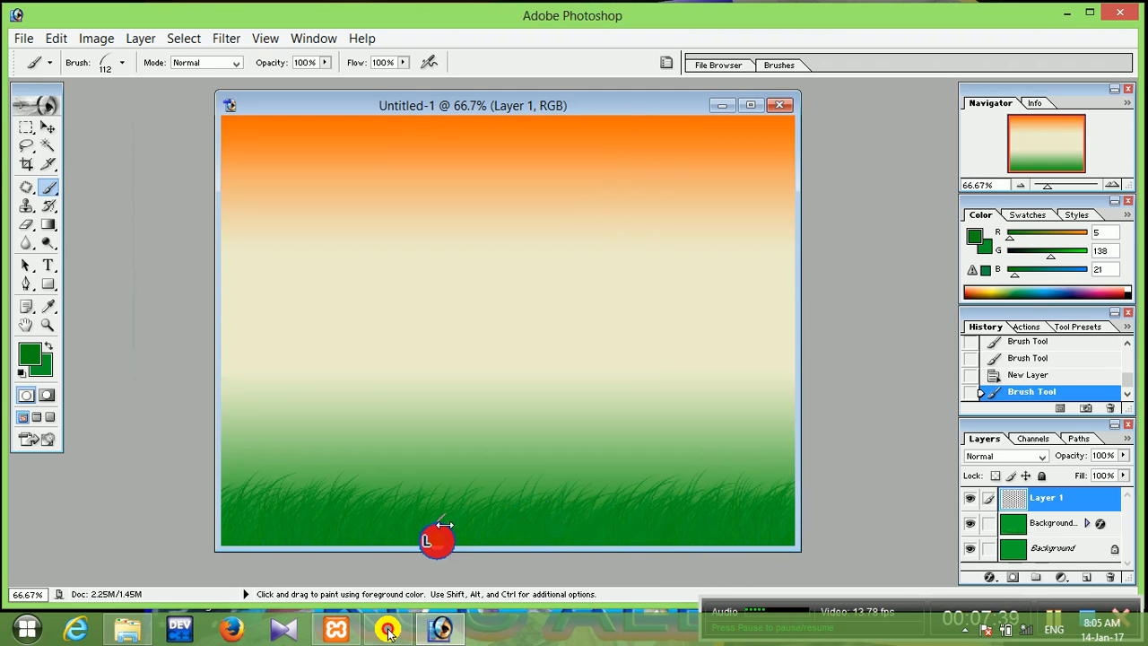
click(1052, 623)
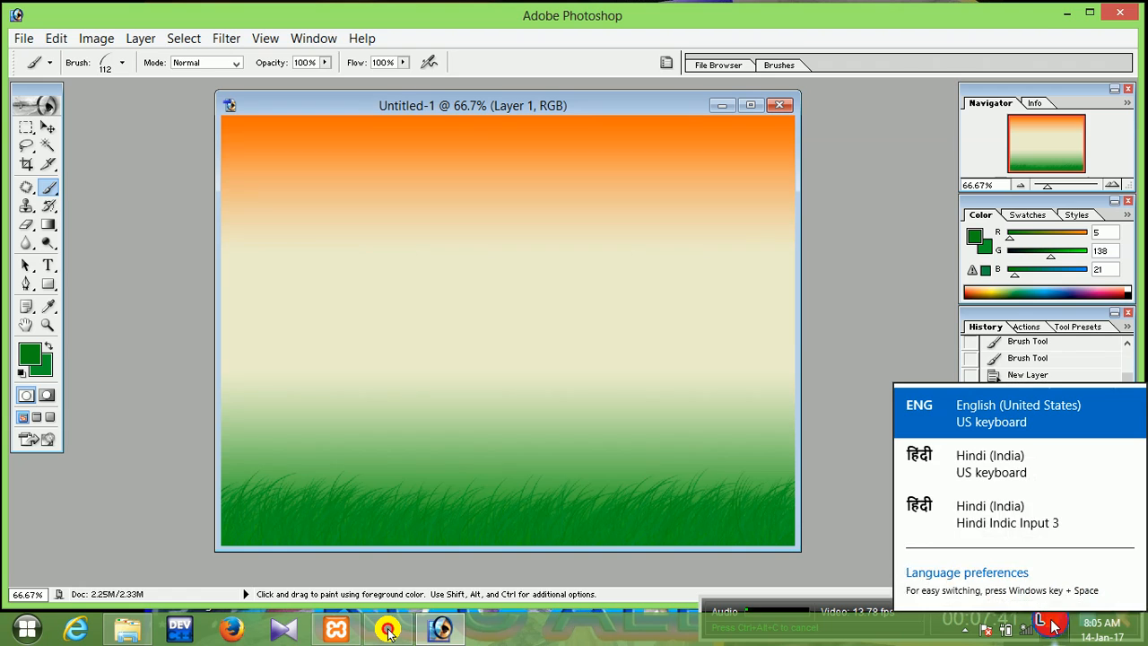
click(778, 516)
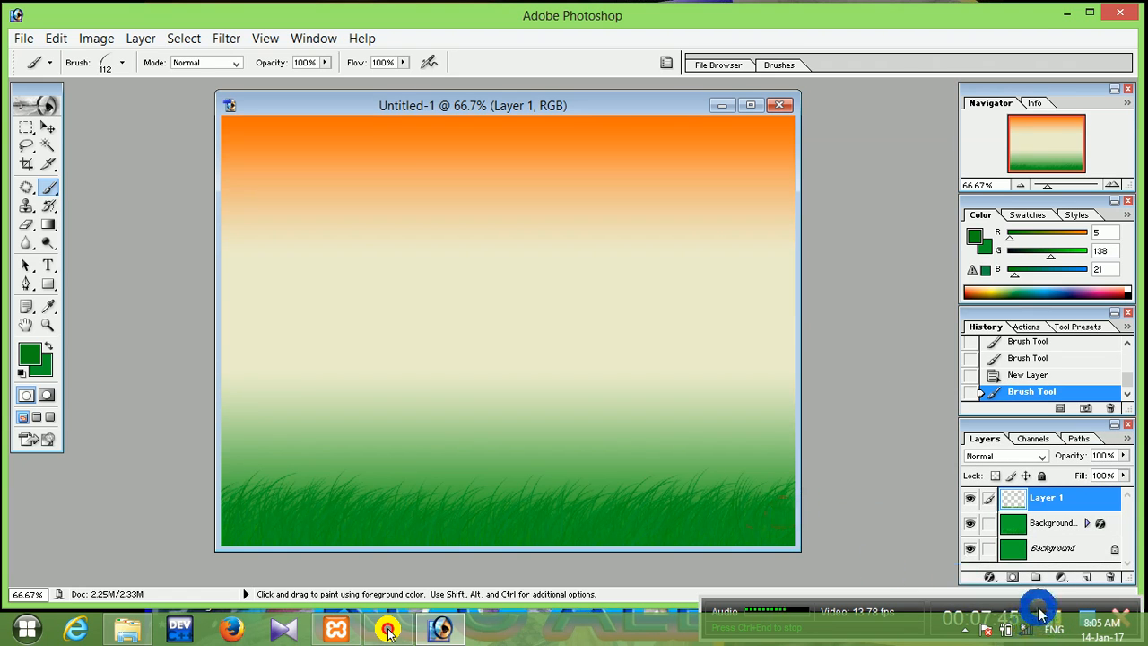
mouse_move(1040, 614)
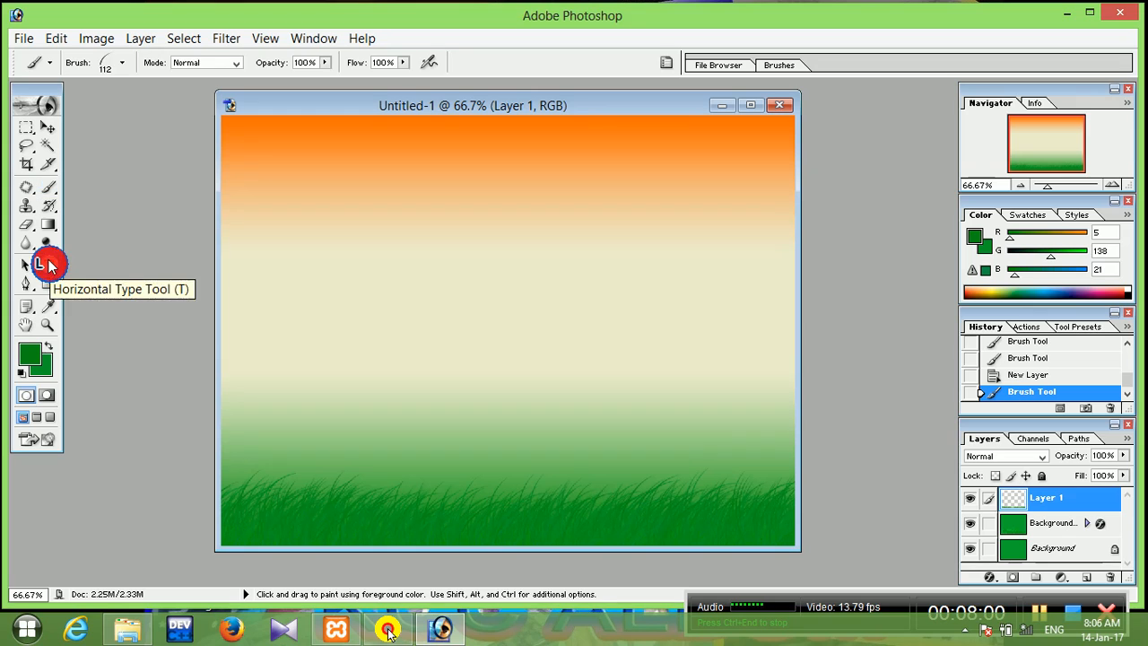
Draw a wide horizontal text box across the canvas's upper half and enter green 88 pt Arial text beginning with "Happy".
click(48, 266)
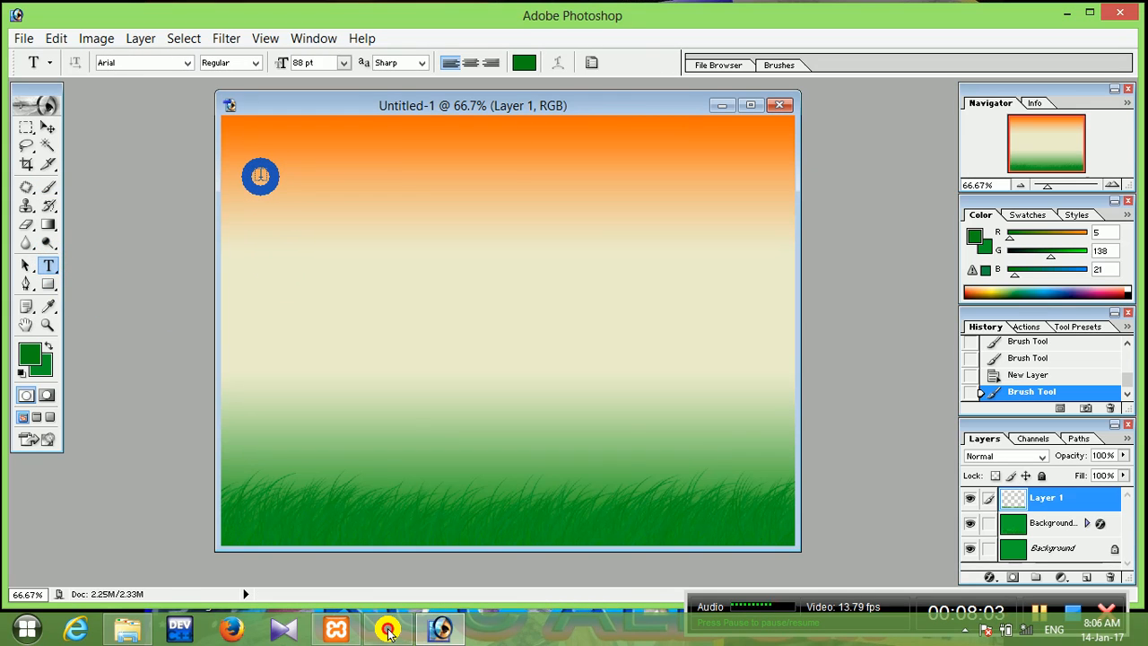
drag(260, 179, 752, 281)
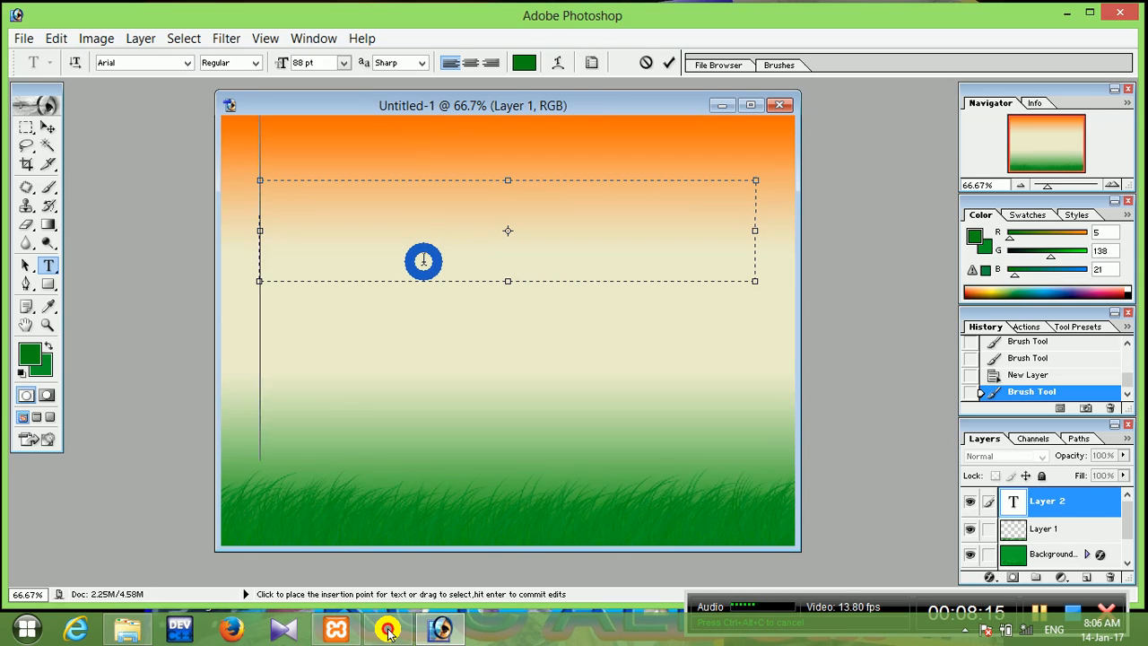
text(ha)
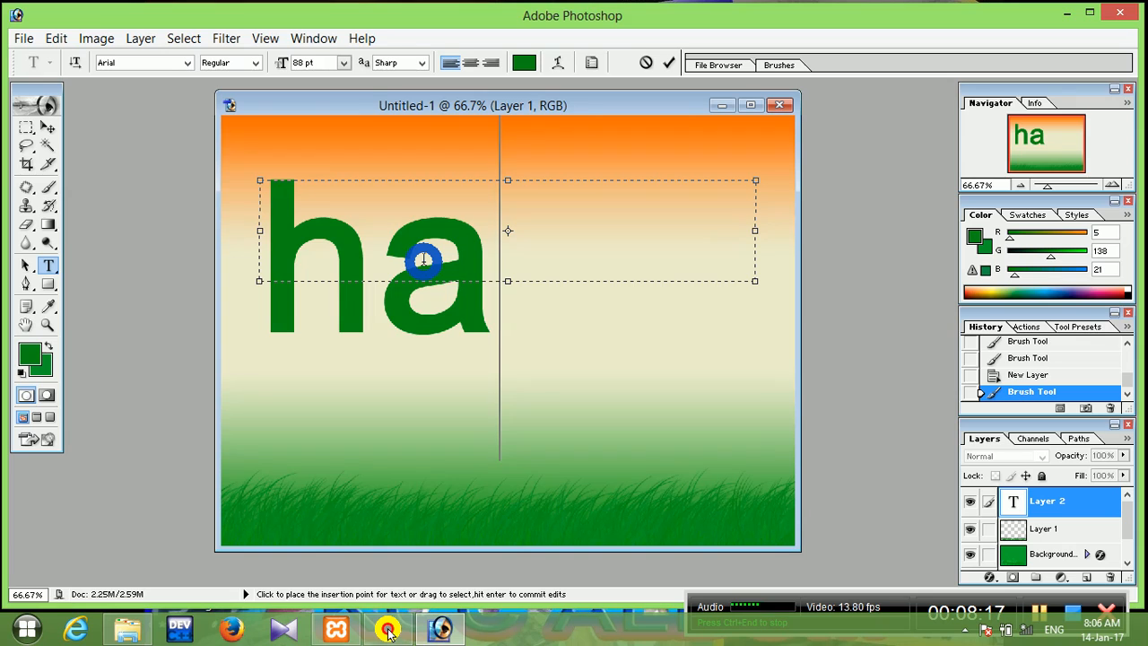
key(BackSpace)
key(BackSpace)
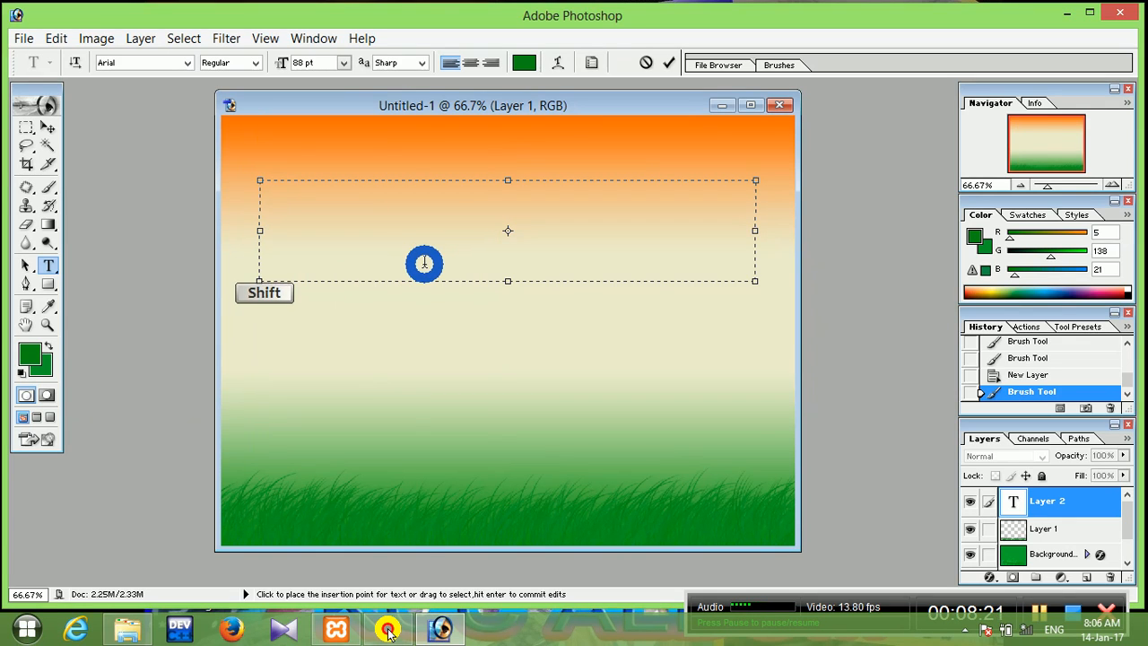
text(H)
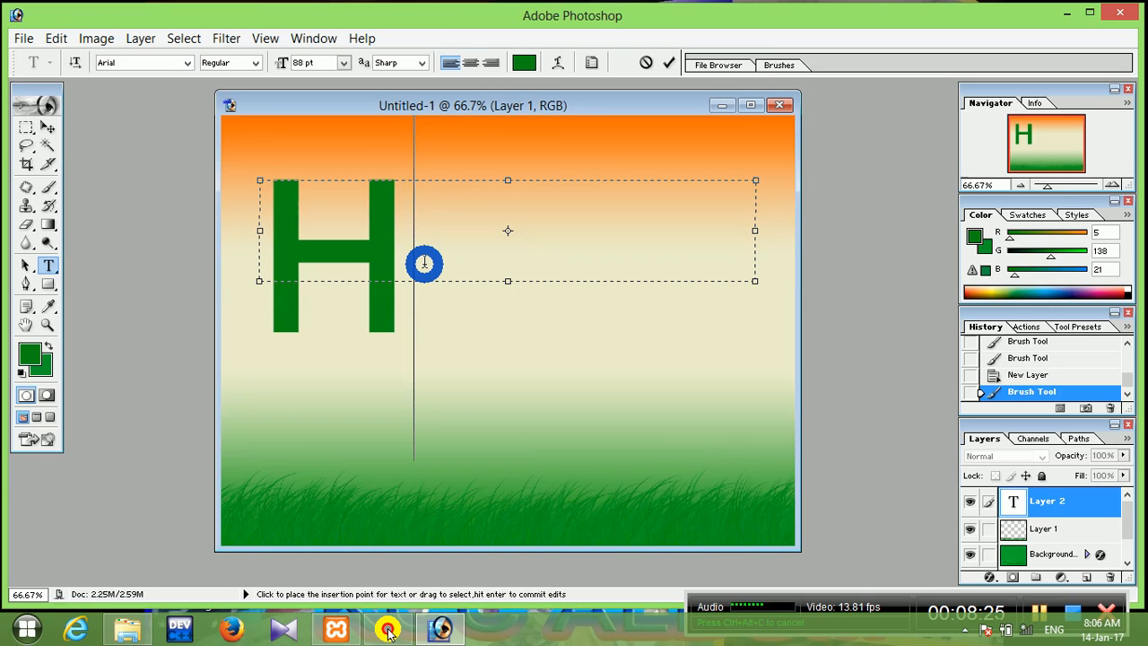
text(ap)
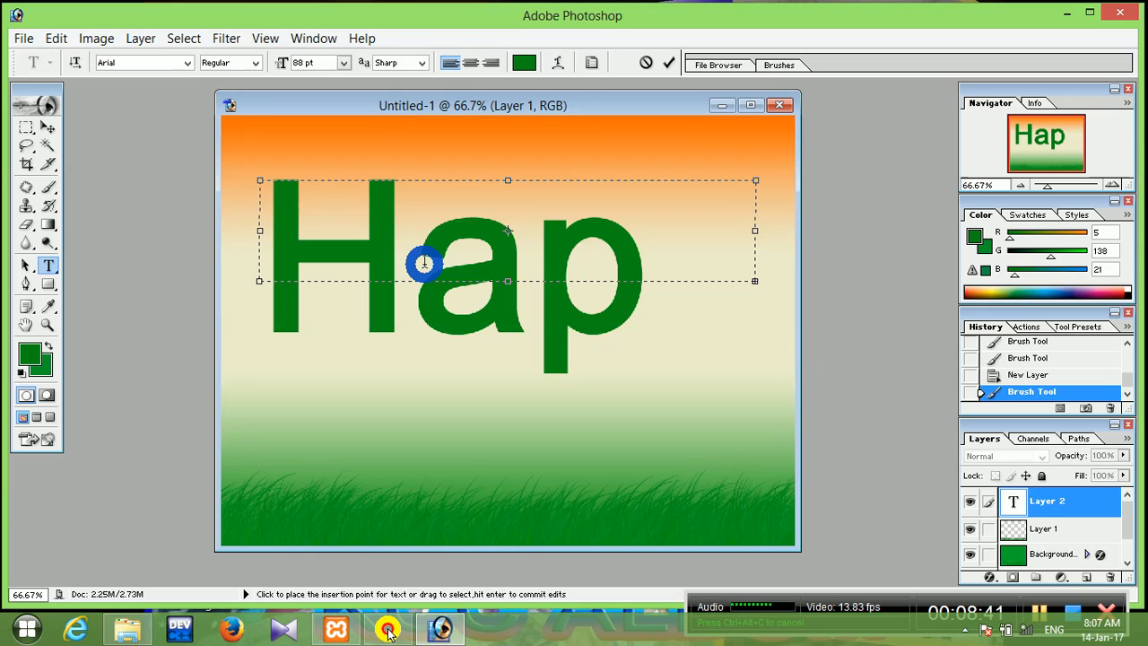
Select all the text in the text box and reduce its font size to 28 pt.
key(ctrl)
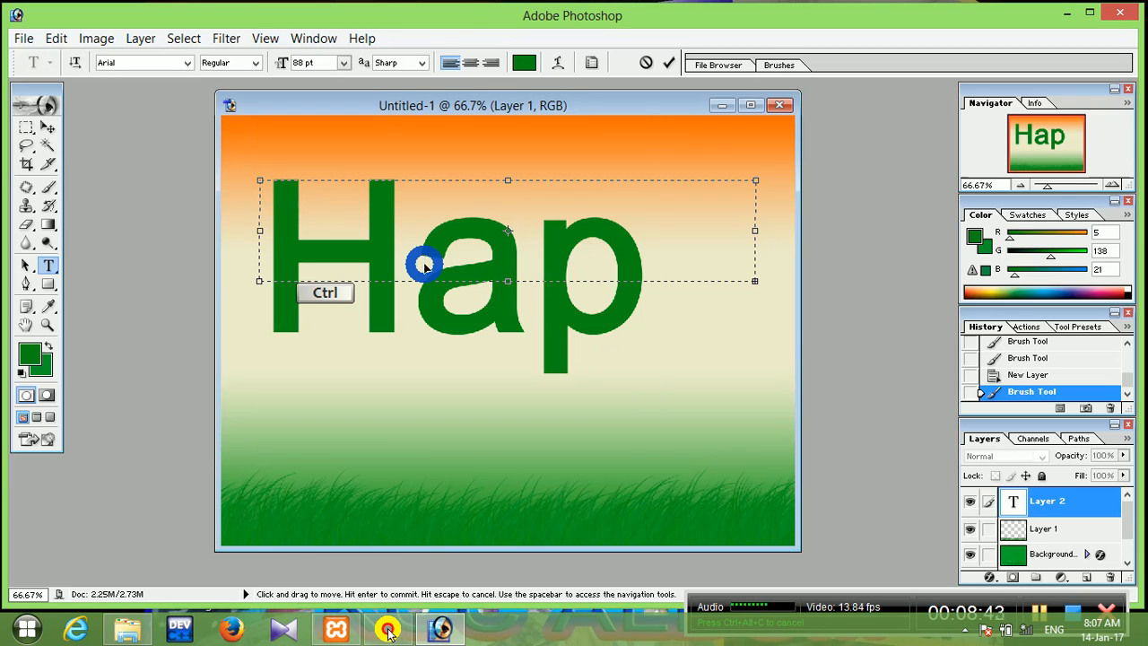
key(ctrl+a)
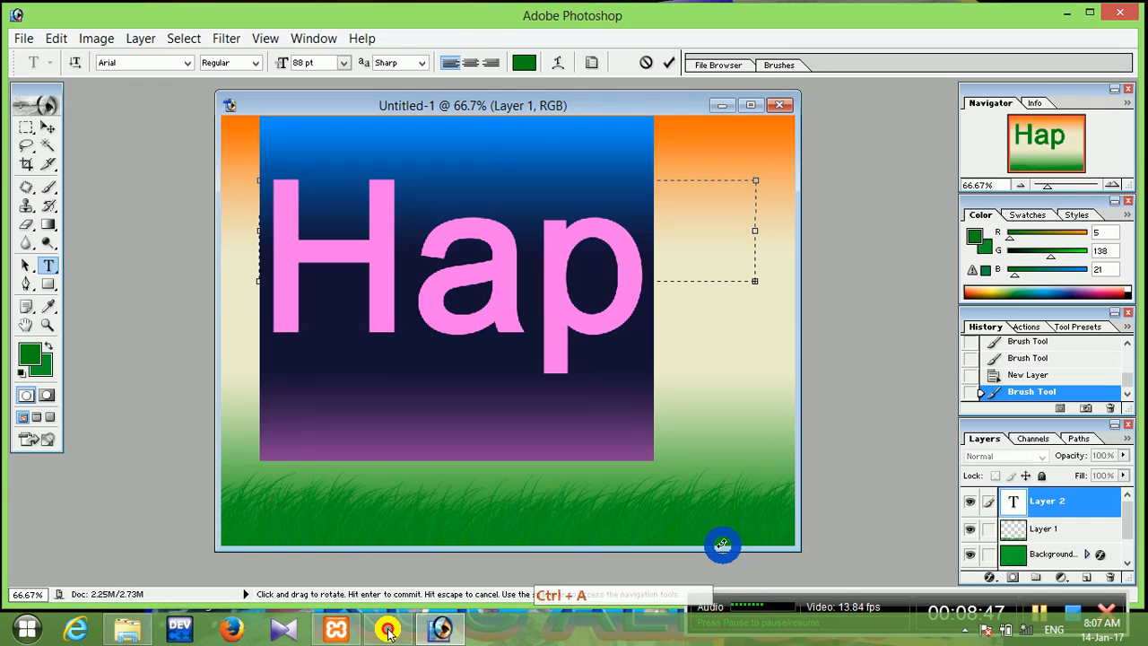
key(ctrl+shift)
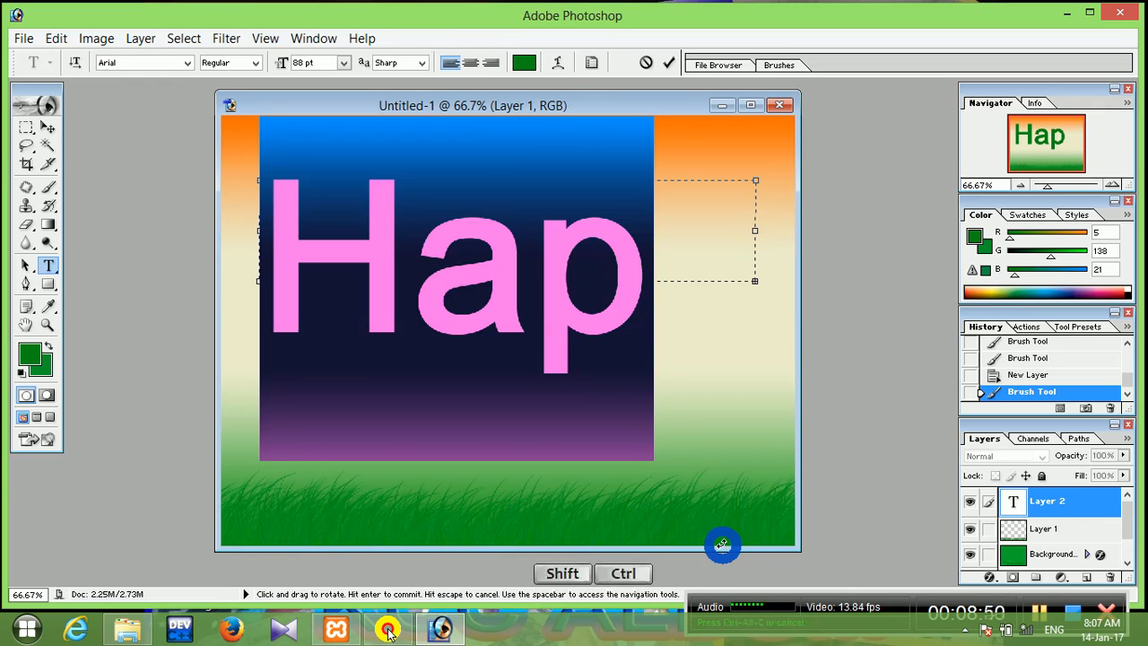
key(ctrl+shift+comma)
key(ctrl+shift+comma)
key(ctrl+shift+comma)
key(ctrl+shift+comma)
key(ctrl+shift+comma)
key(ctrl+shift+comma)
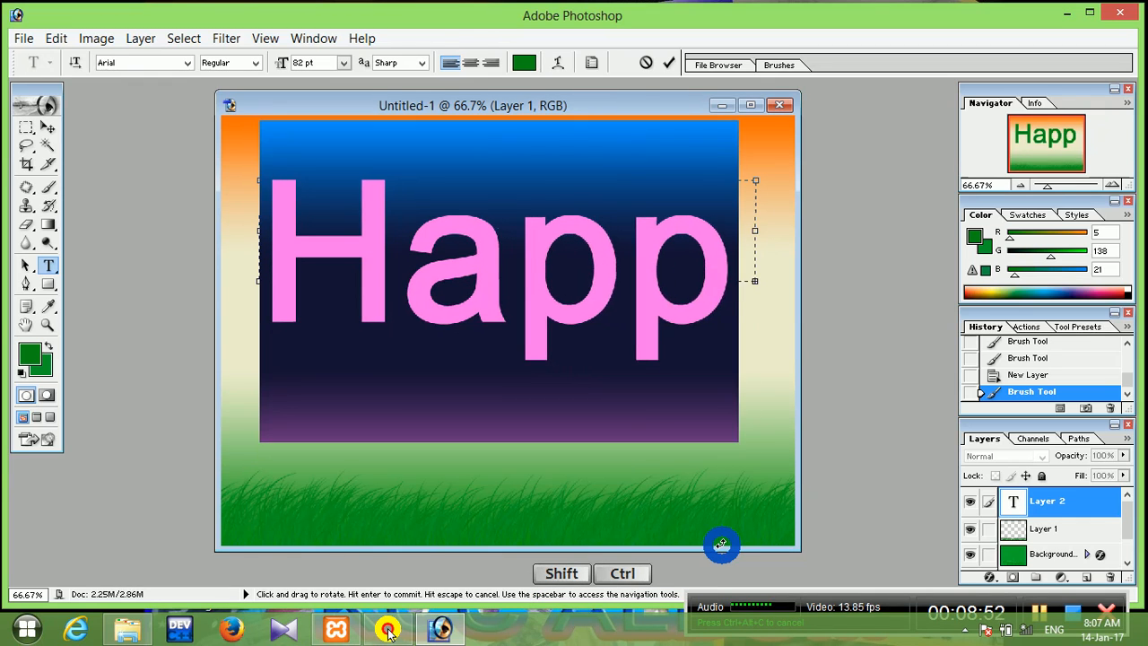
key(ctrl+shift+comma)
key(ctrl+shift+comma)
key(ctrl+shift+comma)
key(ctrl+shift+comma)
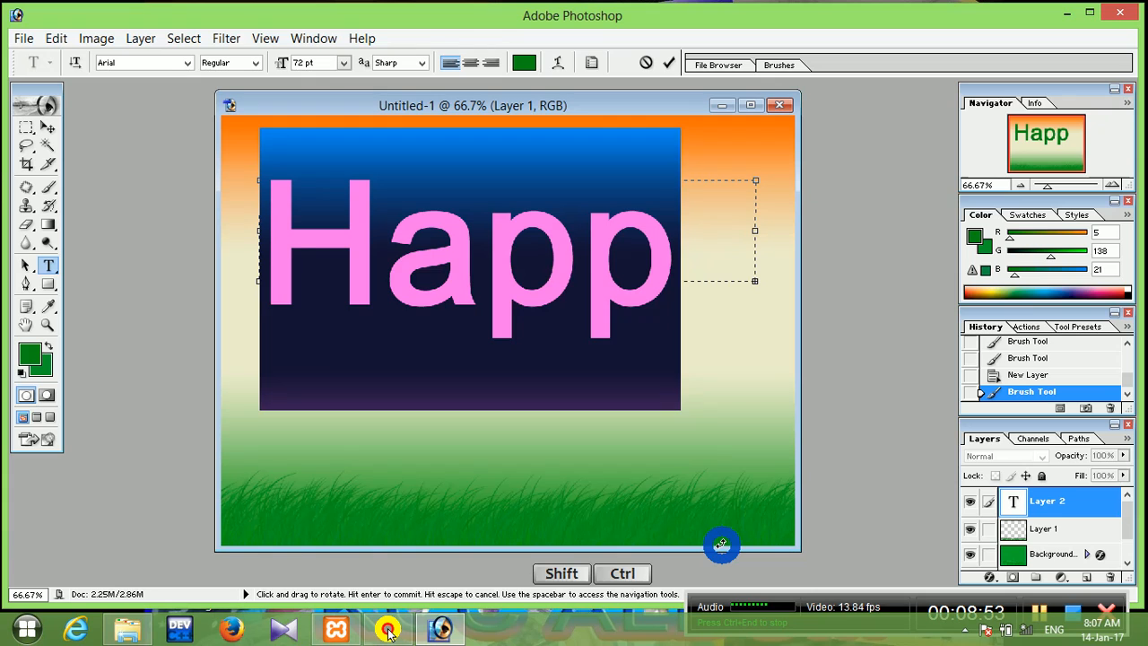
key(ctrl+shift+comma)
key(ctrl+shift+comma)
key(ctrl+shift+comma)
key(ctrl+shift+comma)
key(ctrl+shift+comma)
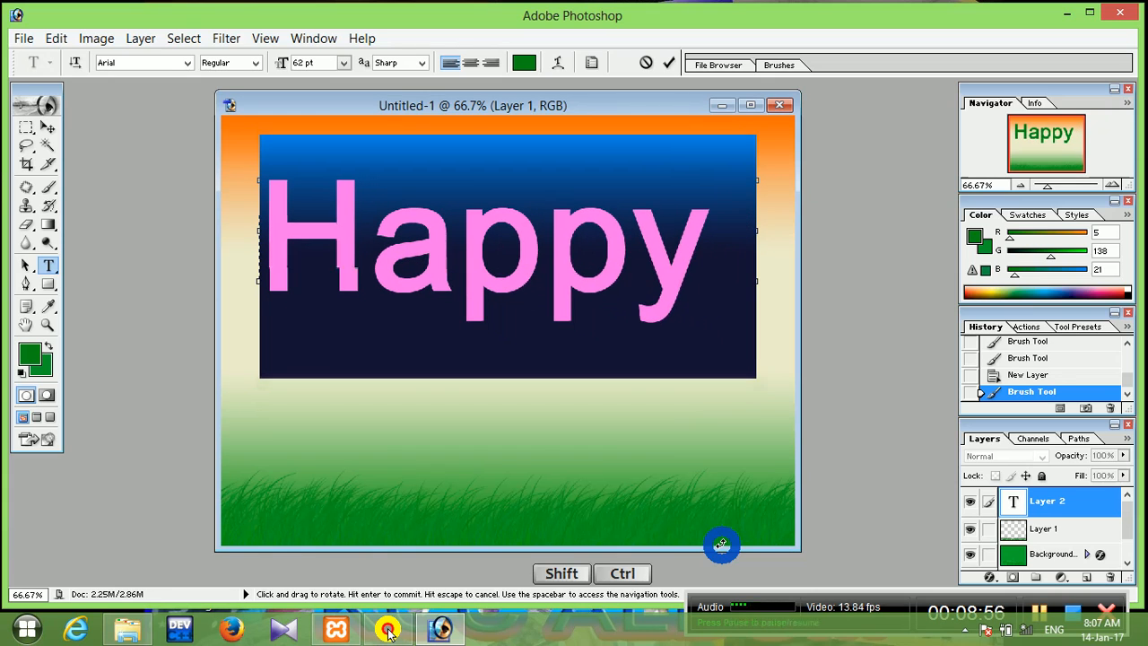
key(ctrl+shift+comma)
key(ctrl+shift+comma)
key(ctrl+shift+comma)
key(ctrl+shift+comma)
key(ctrl+shift+comma)
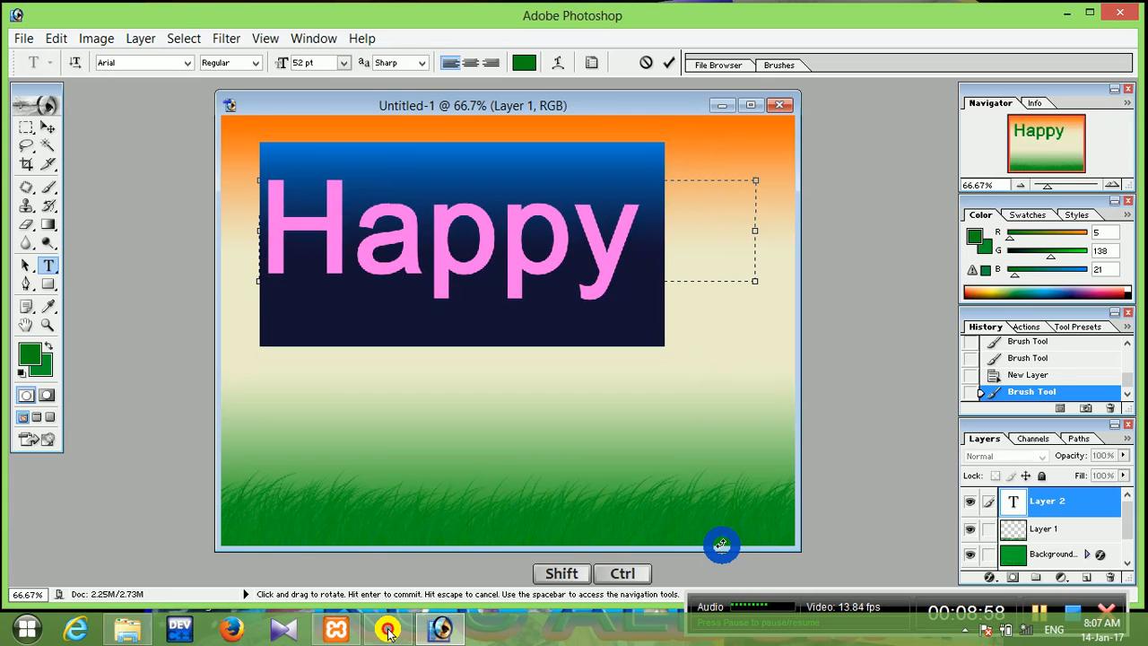
key(ctrl+shift+comma)
key(ctrl+shift+comma)
key(ctrl+shift+comma)
key(ctrl+shift+comma)
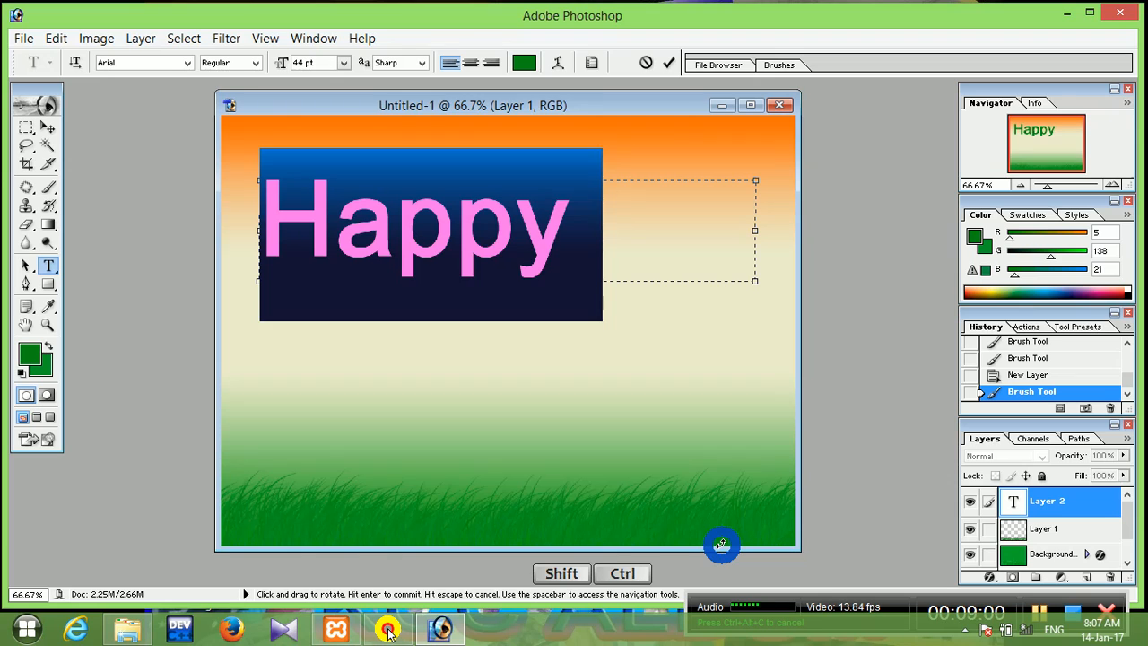
key(ctrl+shift+comma)
key(ctrl+shift+comma)
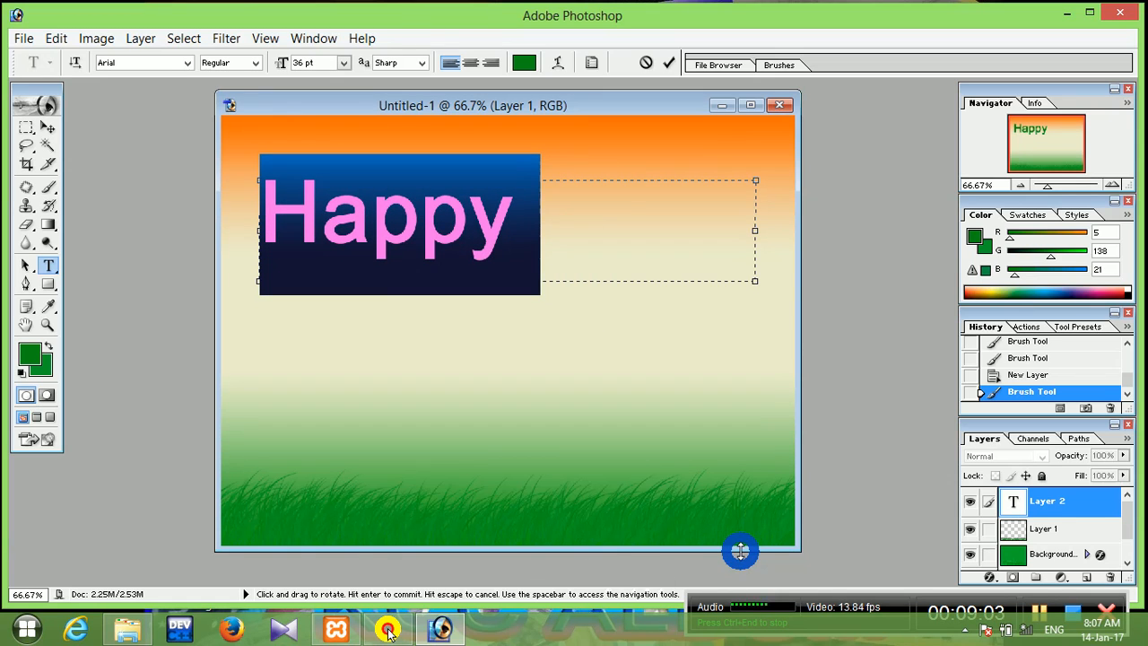
key(ctrl+shift+comma)
key(ctrl+shift+comma)
key(ctrl+shift+comma)
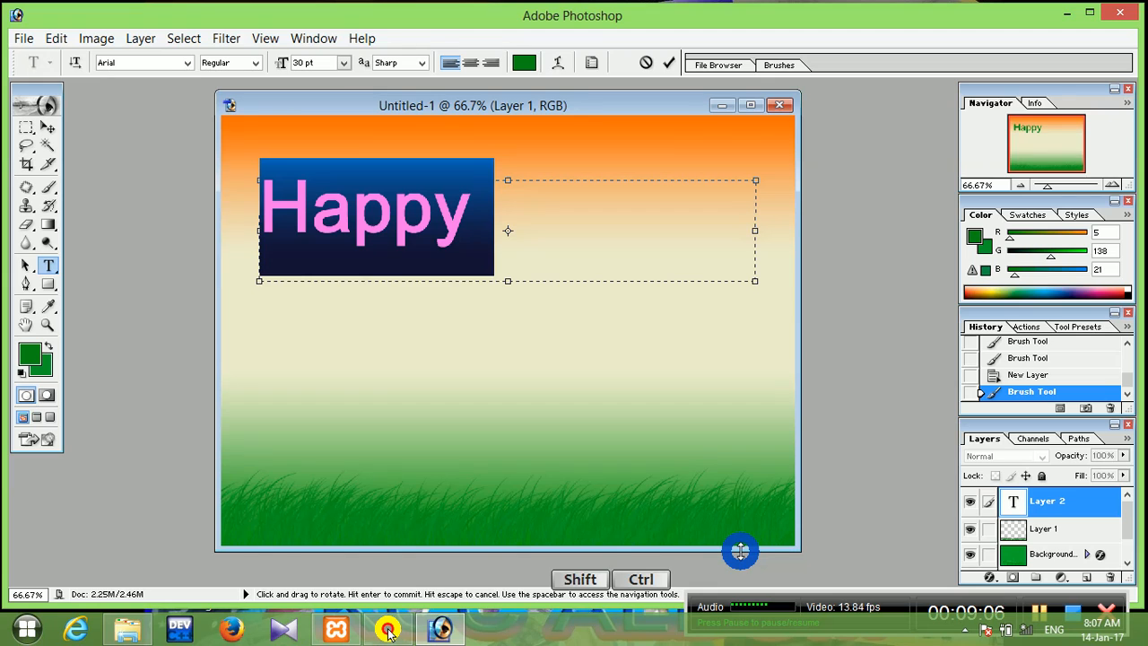
key(ctrl+shift+comma)
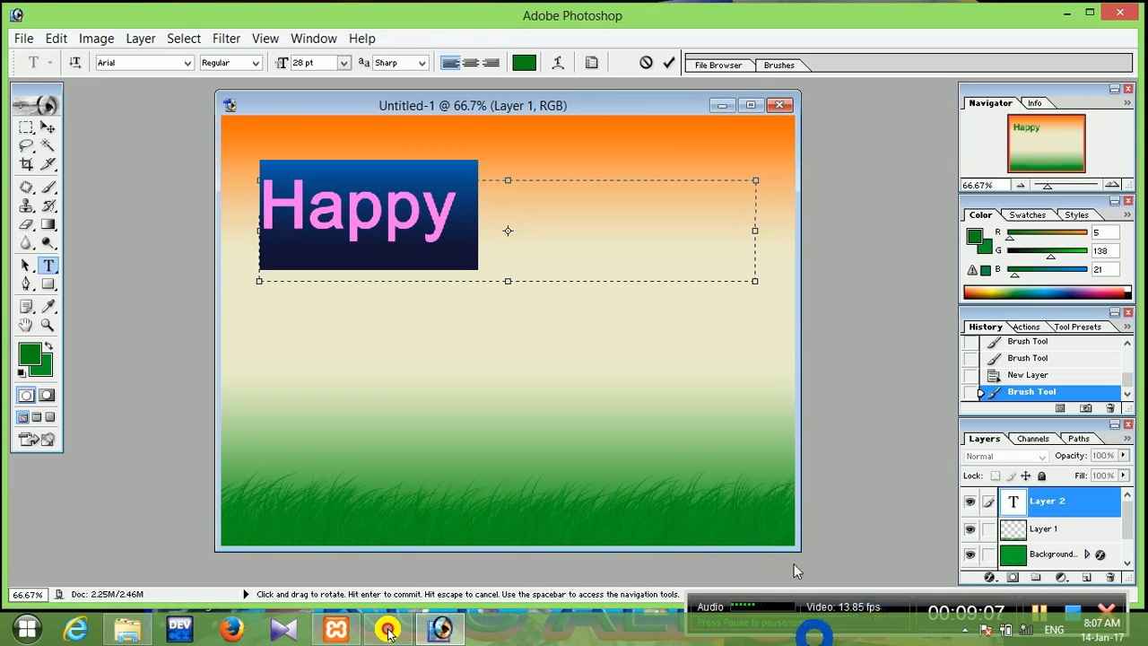
Shrink the text box's width and height to fit closely around "Happy" and commit the text layer.
click(522, 267)
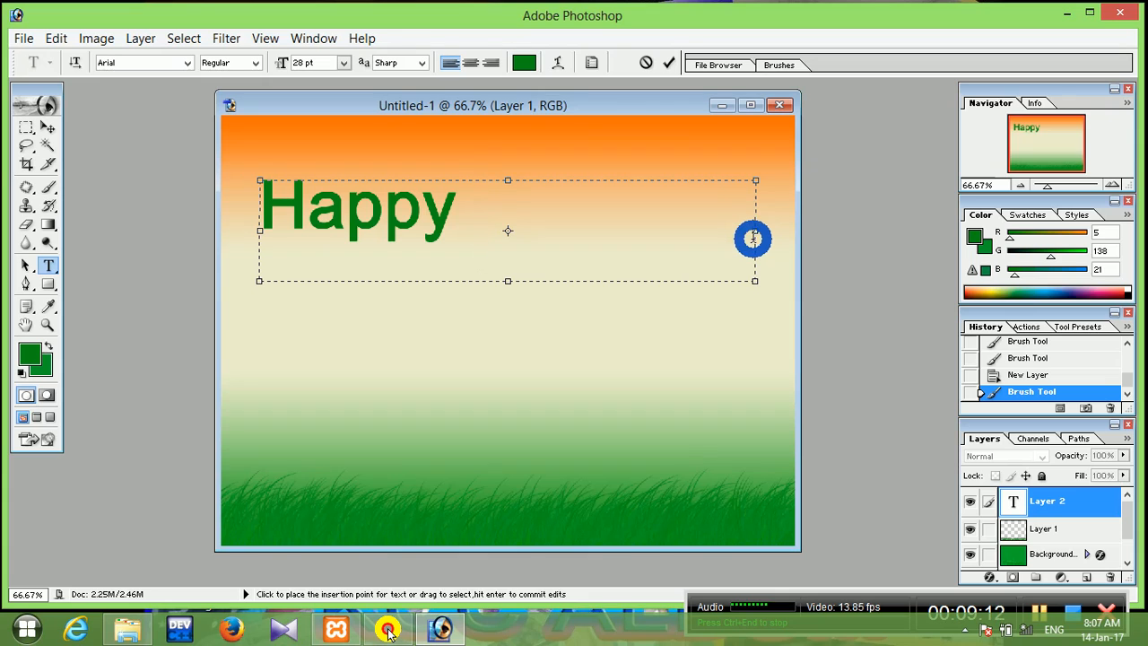
drag(754, 231, 484, 221)
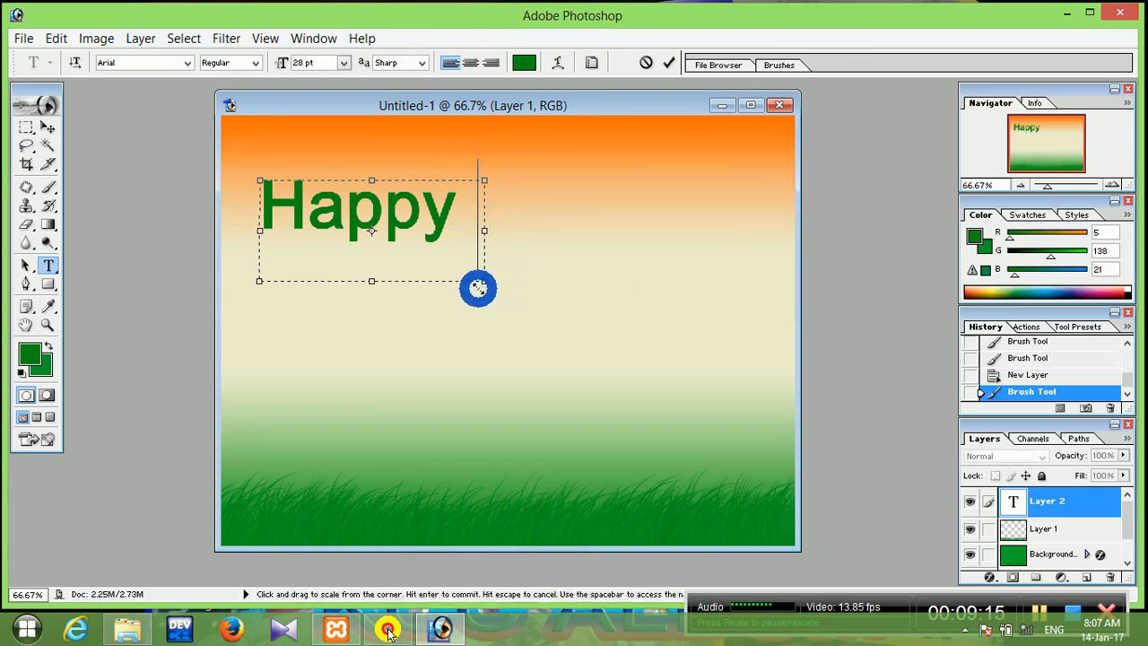
mouse_move(484, 284)
mouse_down()
mouse_move(469, 252)
mouse_move(478, 262)
mouse_up()
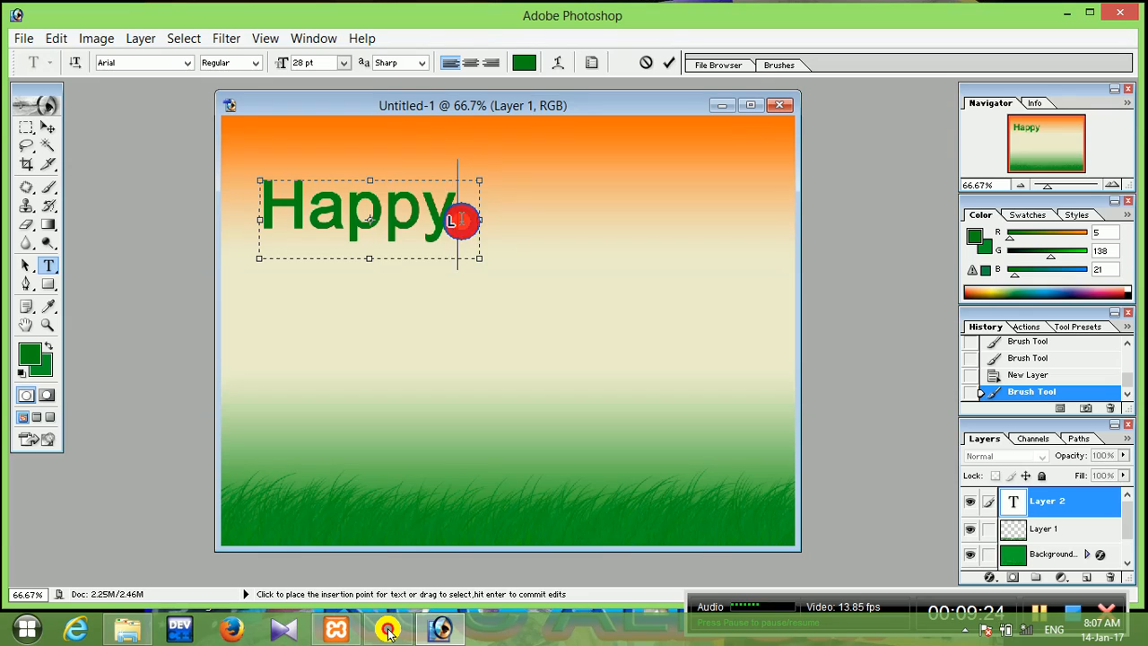
drag(459, 222, 243, 210)
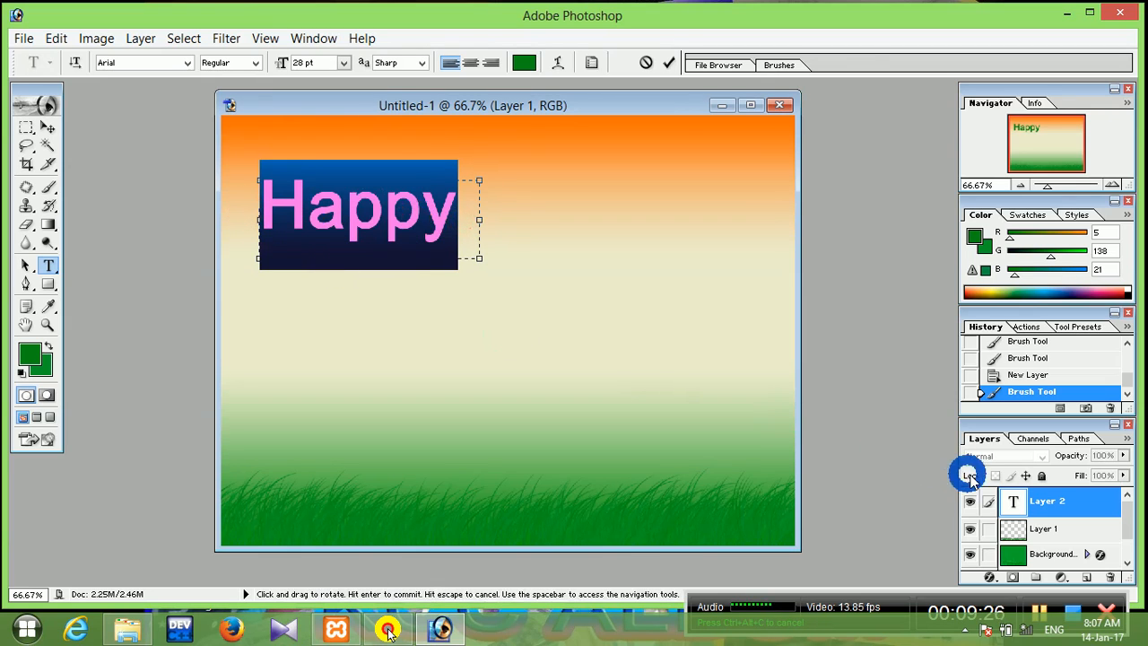
click(1083, 510)
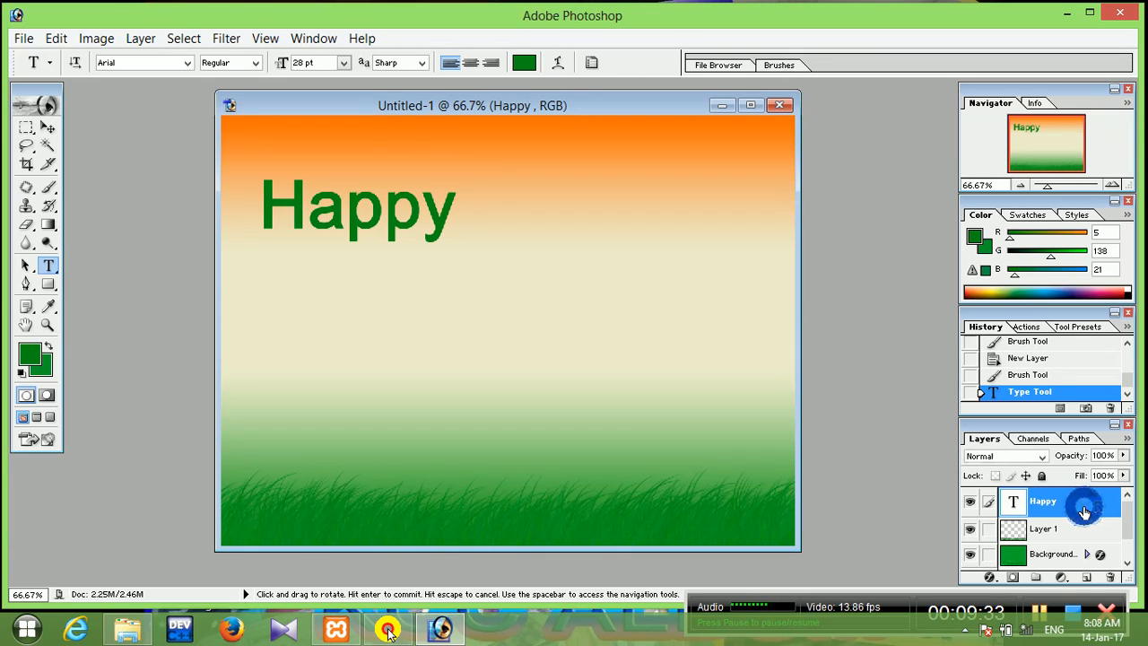
Add a 5 px red outside Stroke effect to the "Happy" layer, keeping the whole word in view.
right_click(1083, 508)
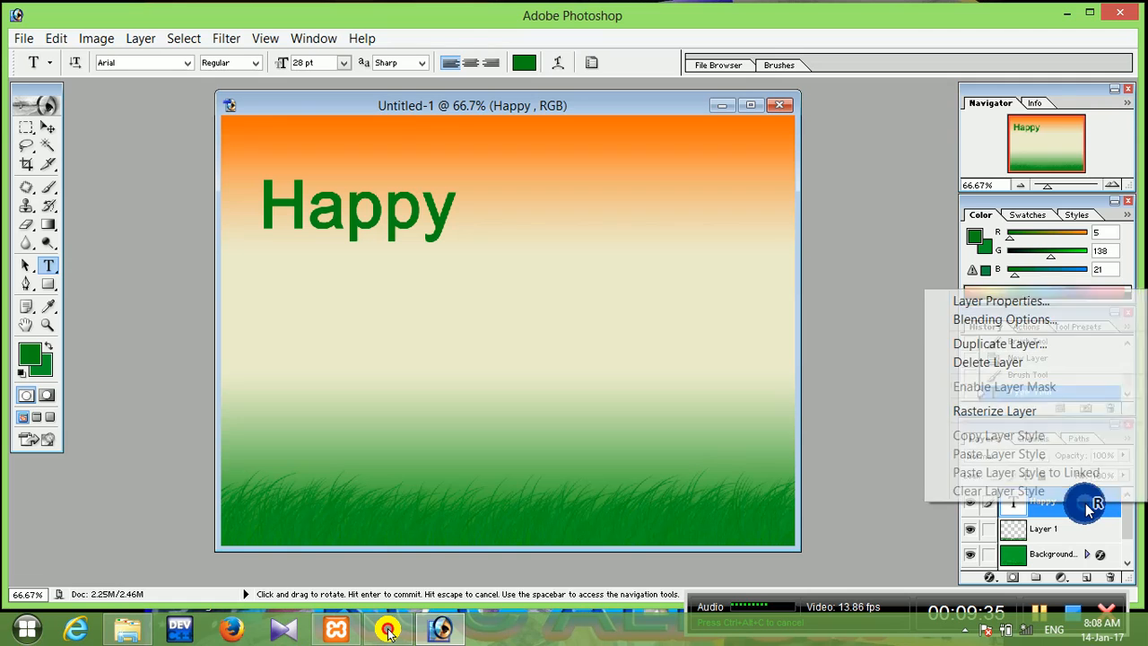
click(1008, 328)
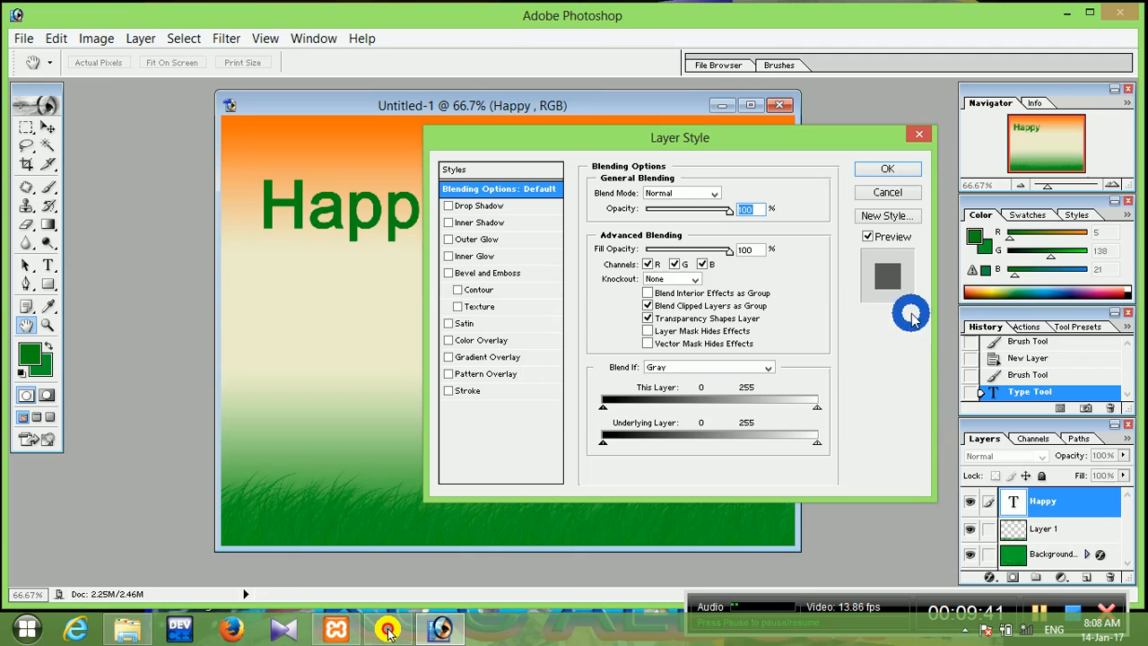
click(474, 391)
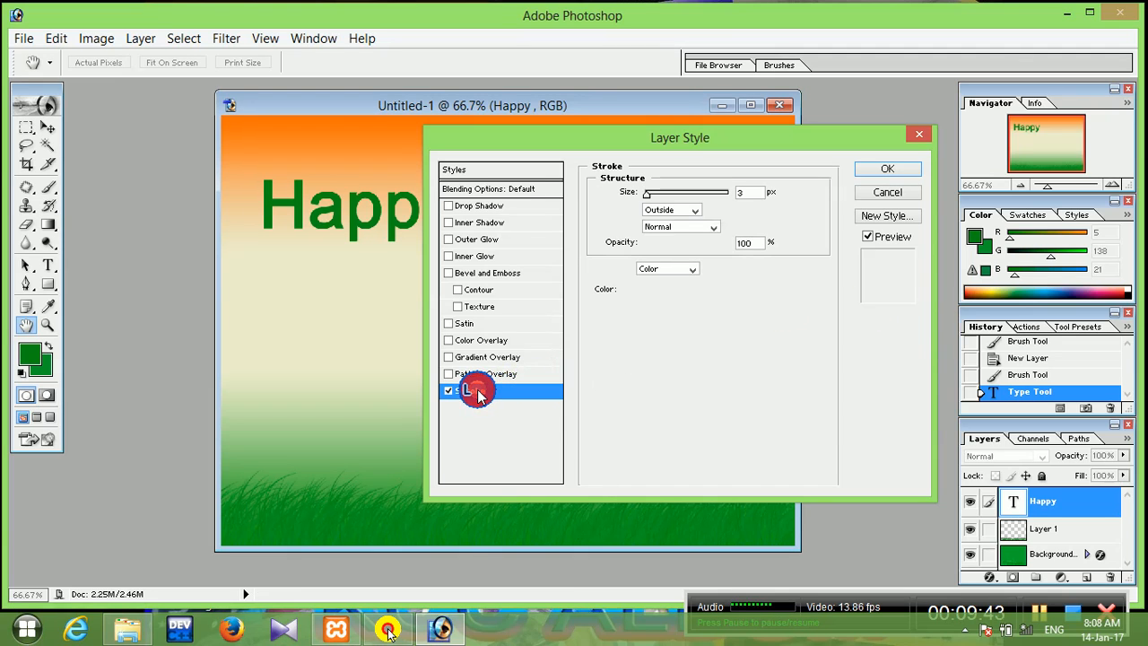
click(482, 392)
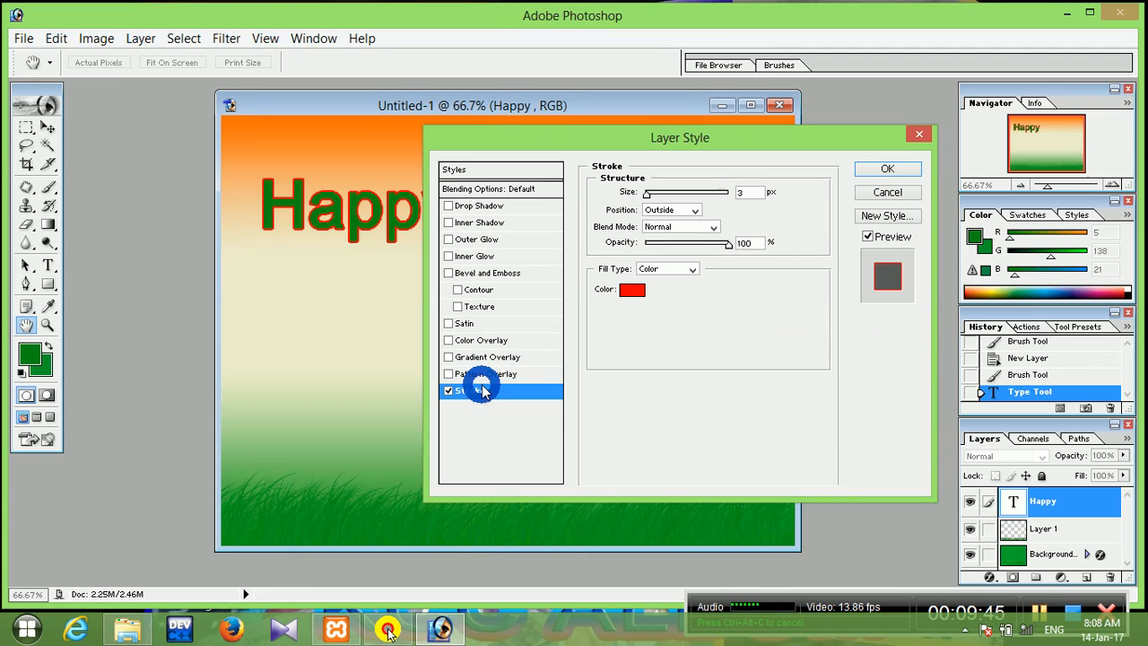
click(449, 341)
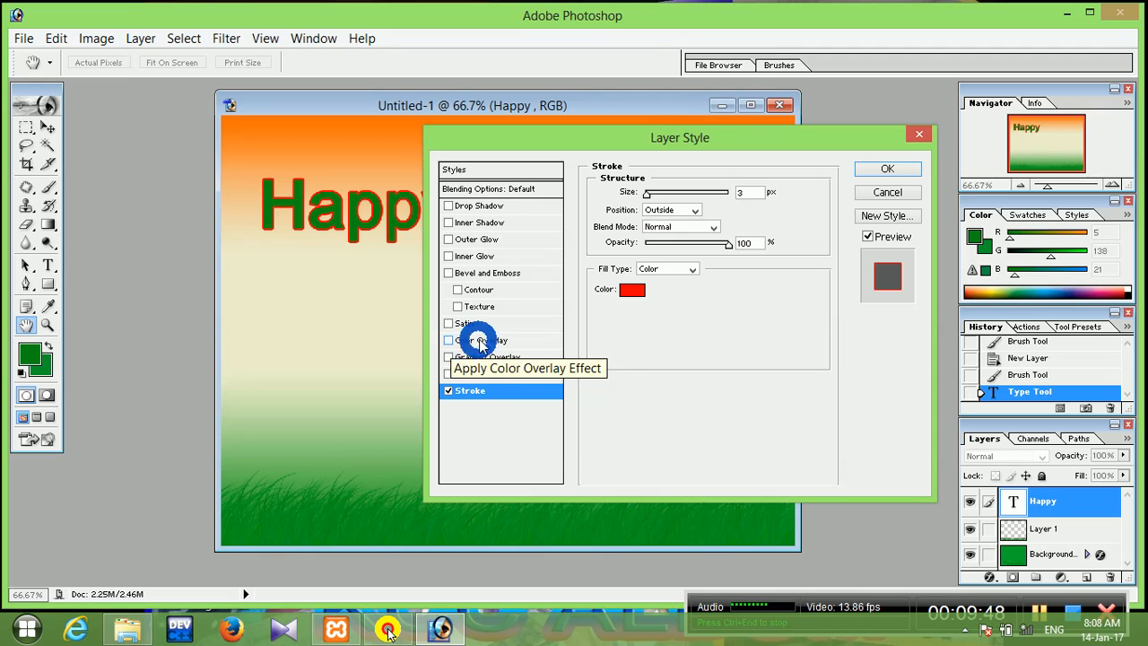
mouse_move(643, 196)
mouse_down()
mouse_move(655, 199)
mouse_move(646, 190)
mouse_up()
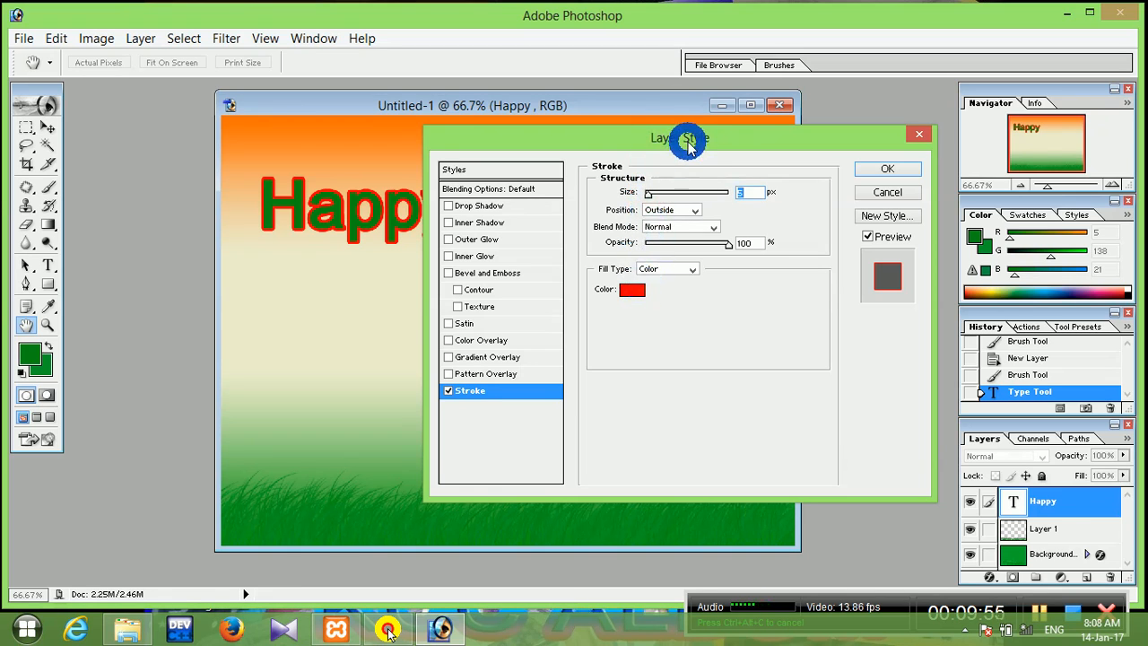
drag(688, 143, 811, 227)
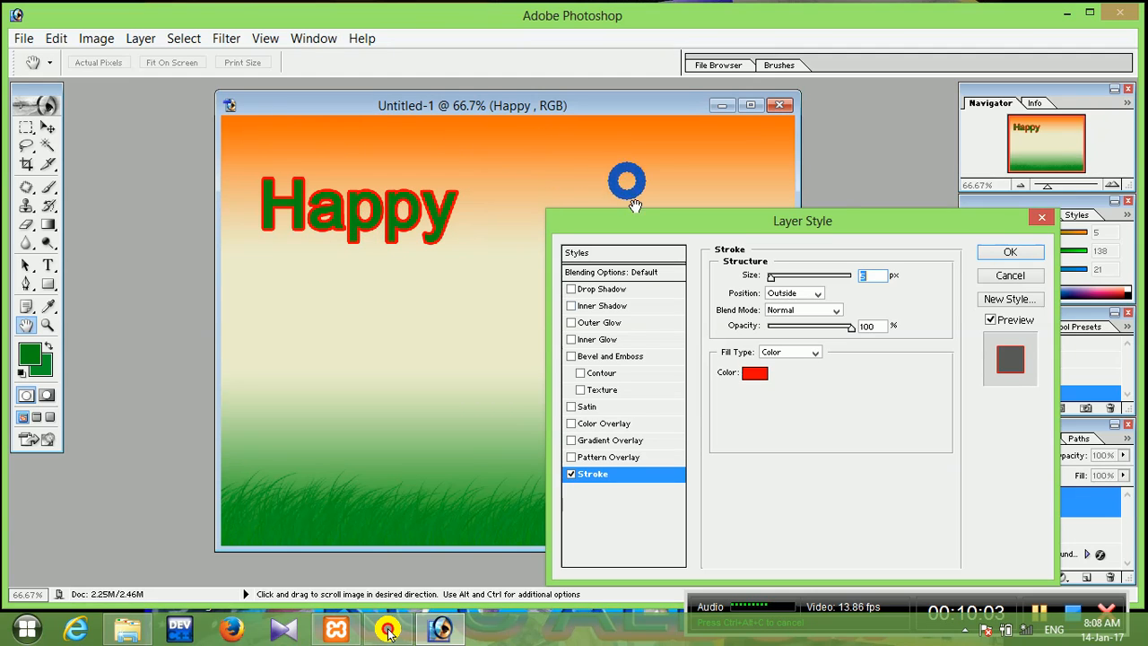
Add a Color Overlay to the "Happy" layer in orange FE760F, sampled from the canvas's upper orange area.
click(596, 427)
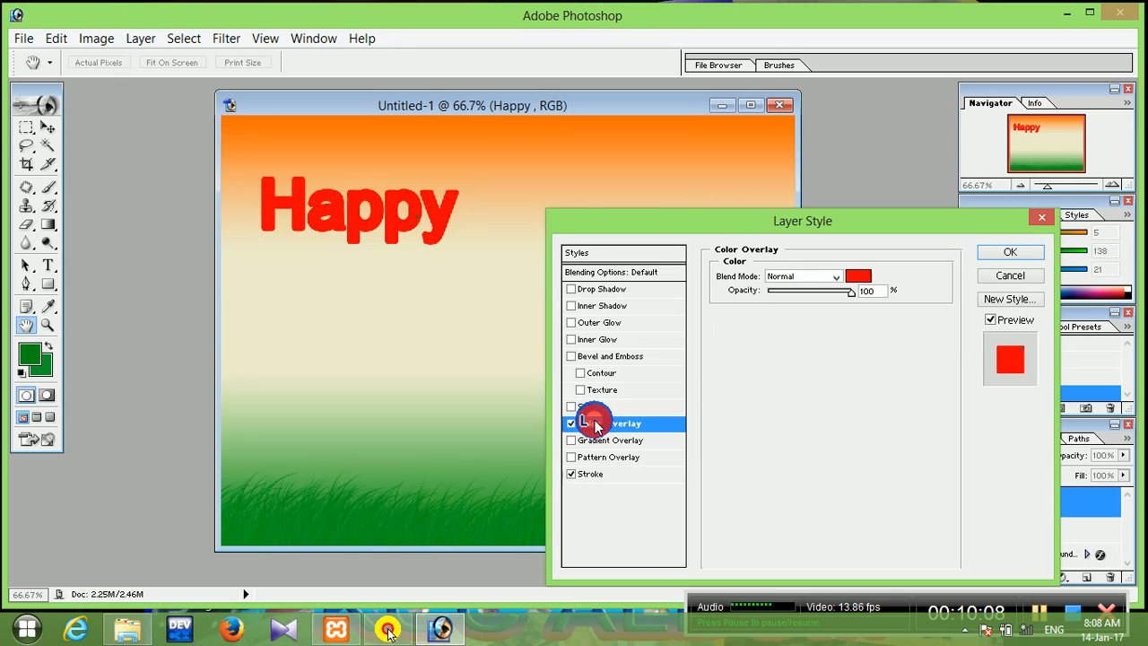
click(858, 284)
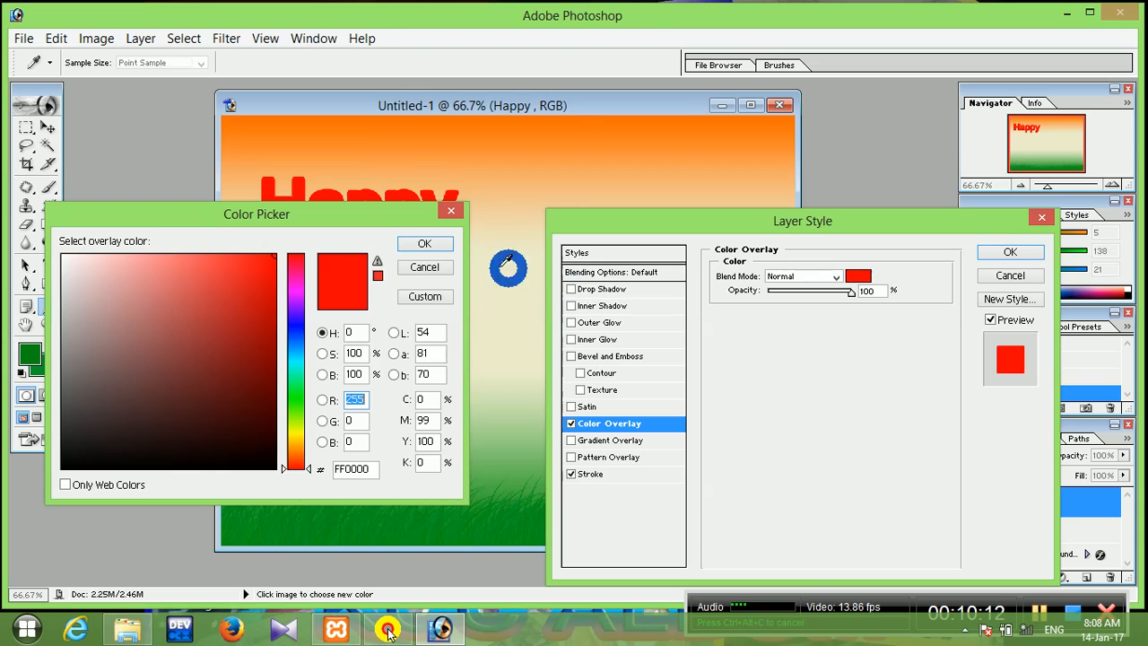
drag(334, 216, 794, 266)
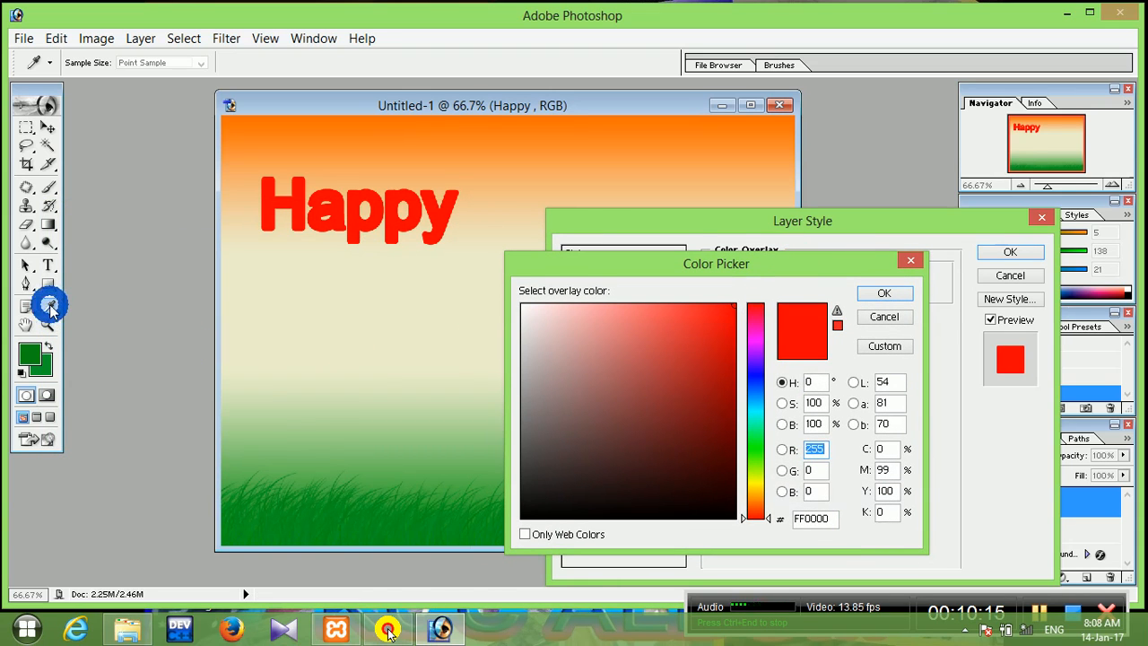
click(507, 142)
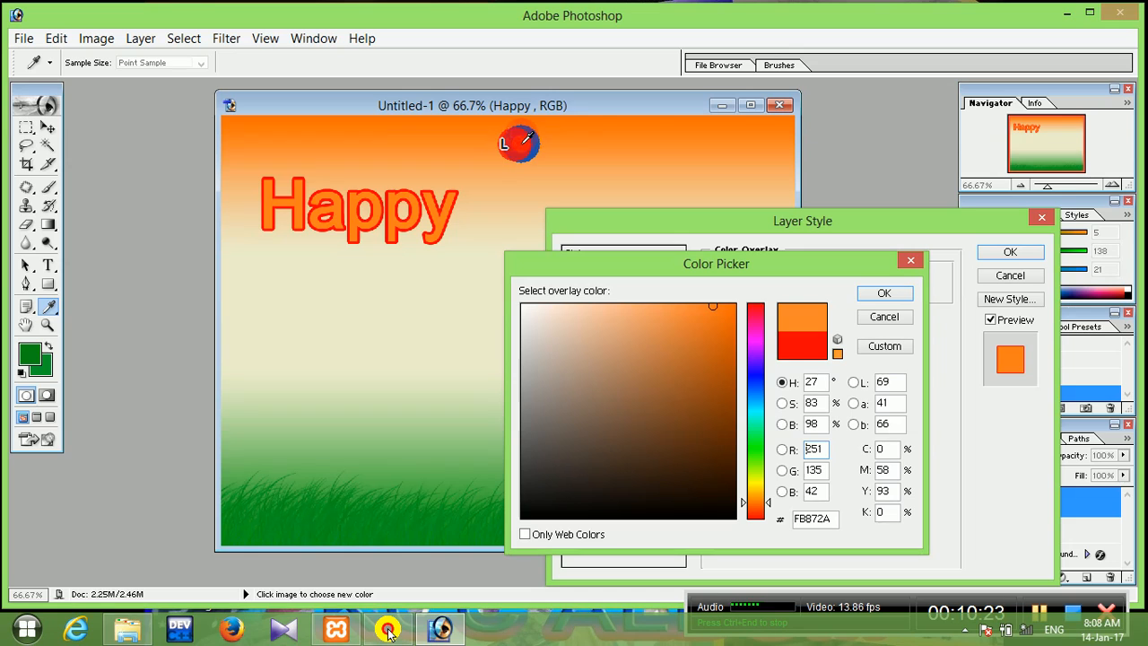
click(588, 131)
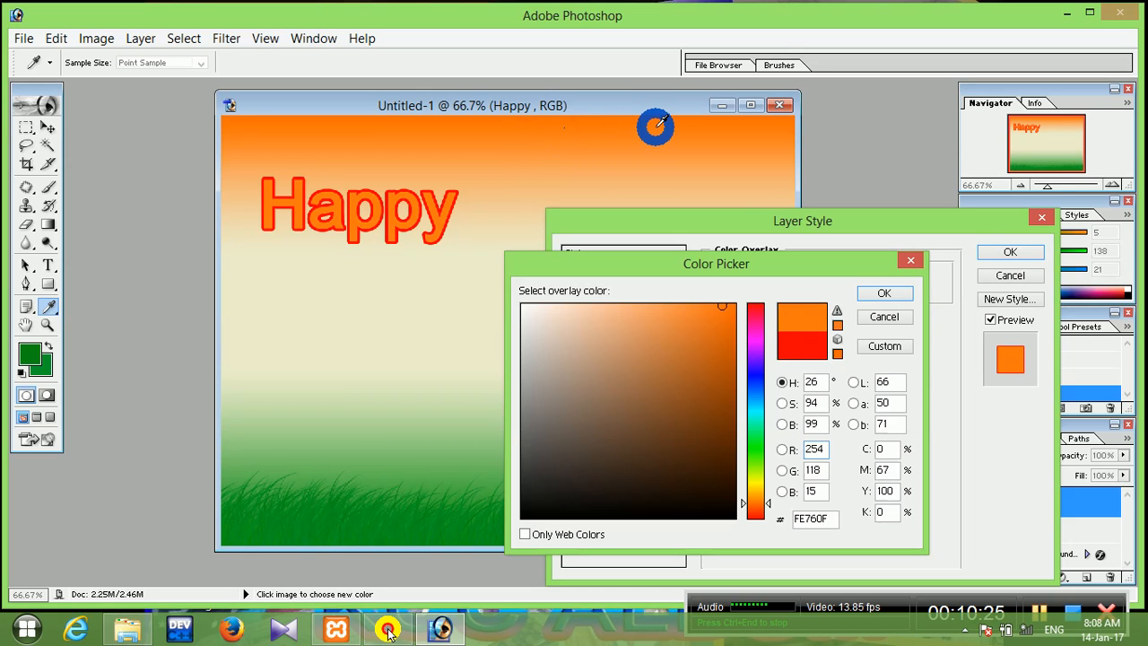
click(875, 294)
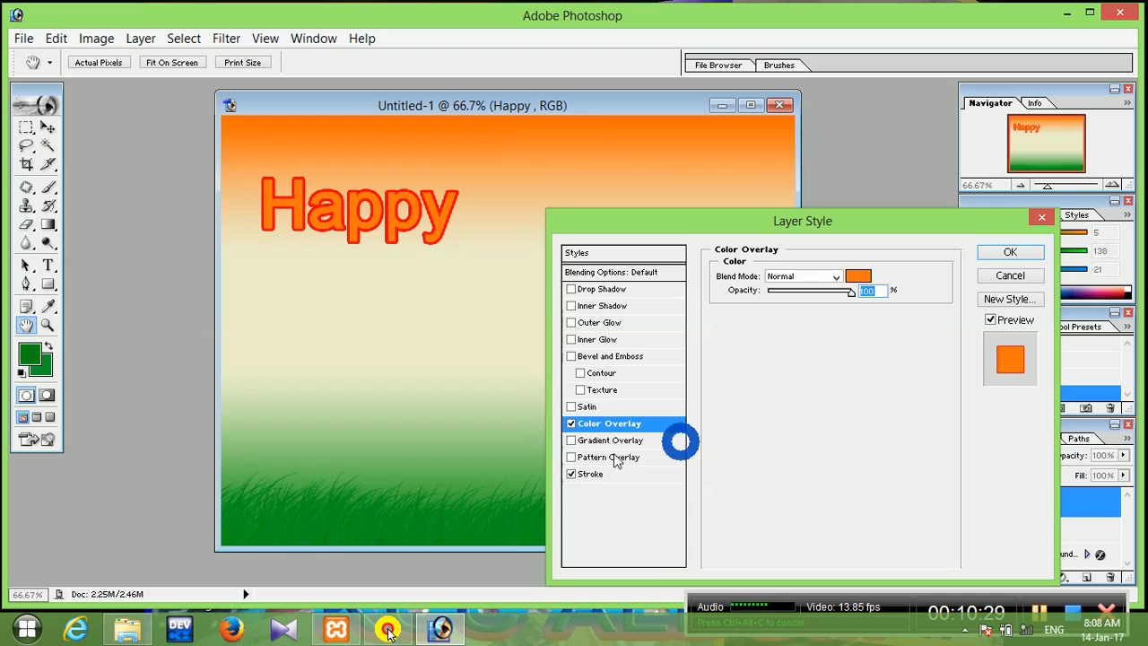
Change the "Happy" layer's stroke color to dark red.
click(592, 474)
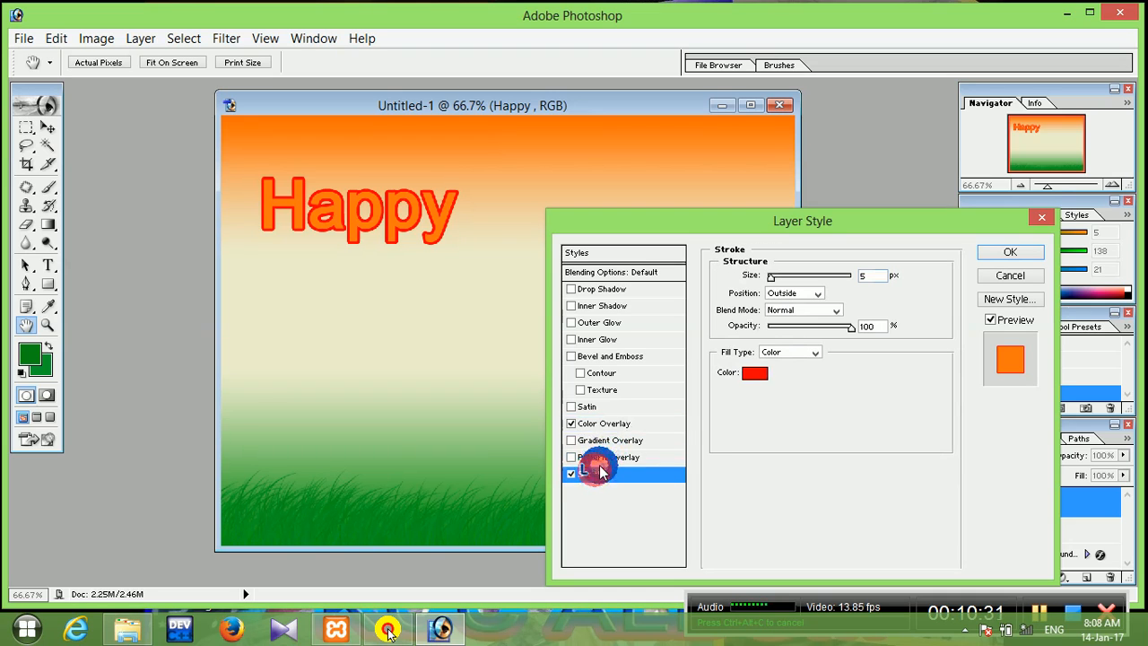
click(758, 376)
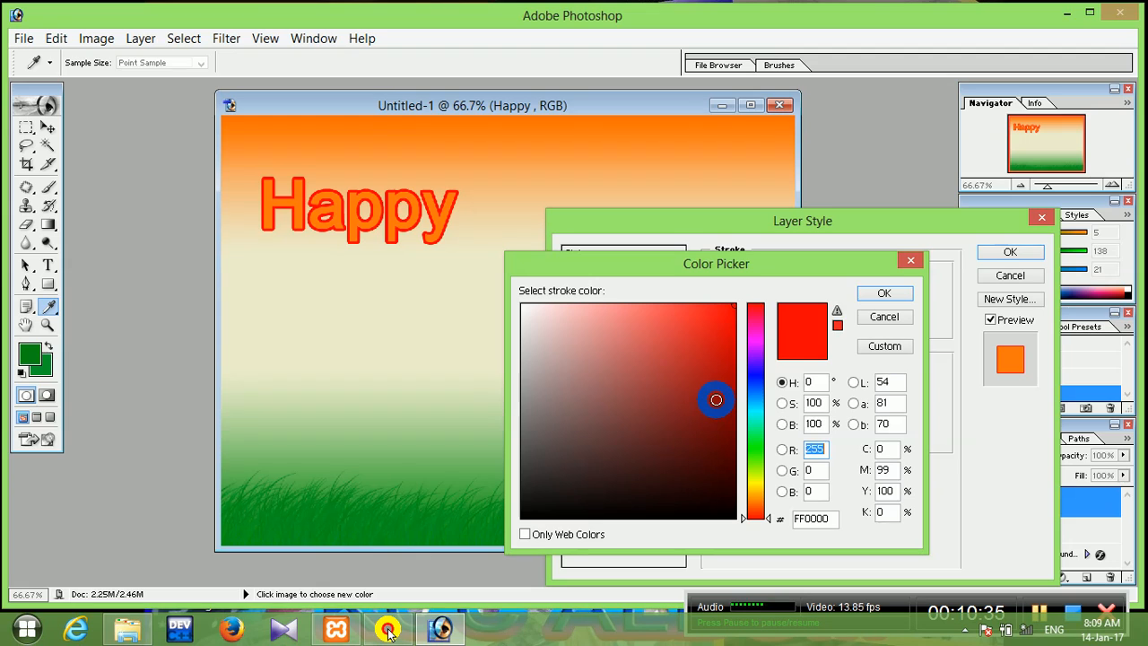
click(711, 399)
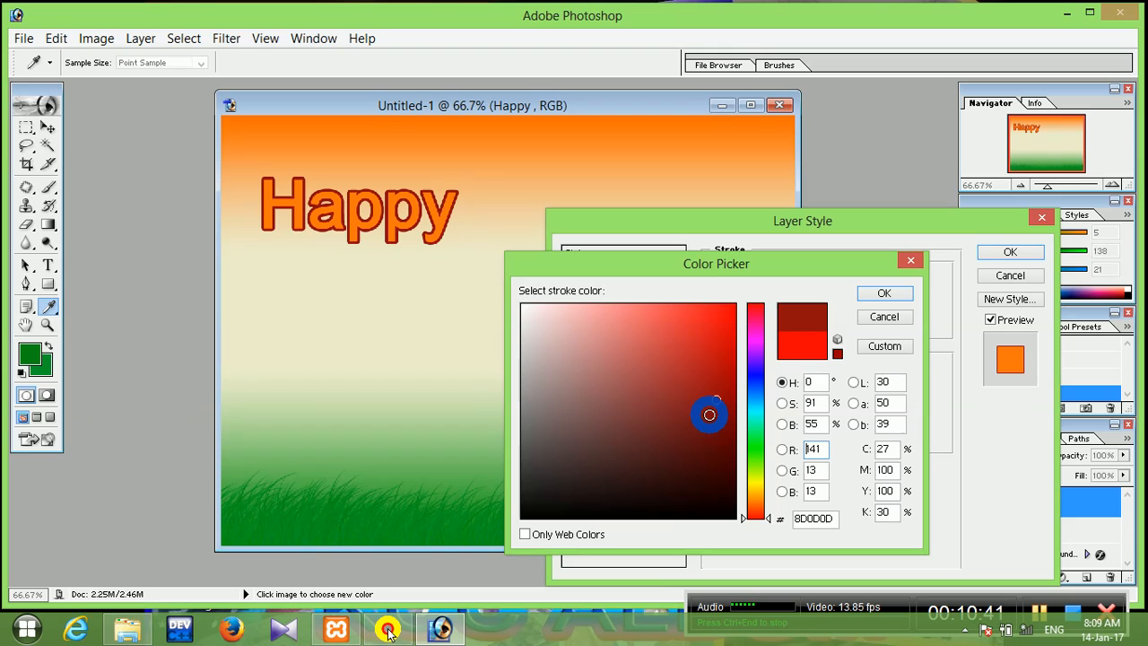
click(708, 415)
click(857, 295)
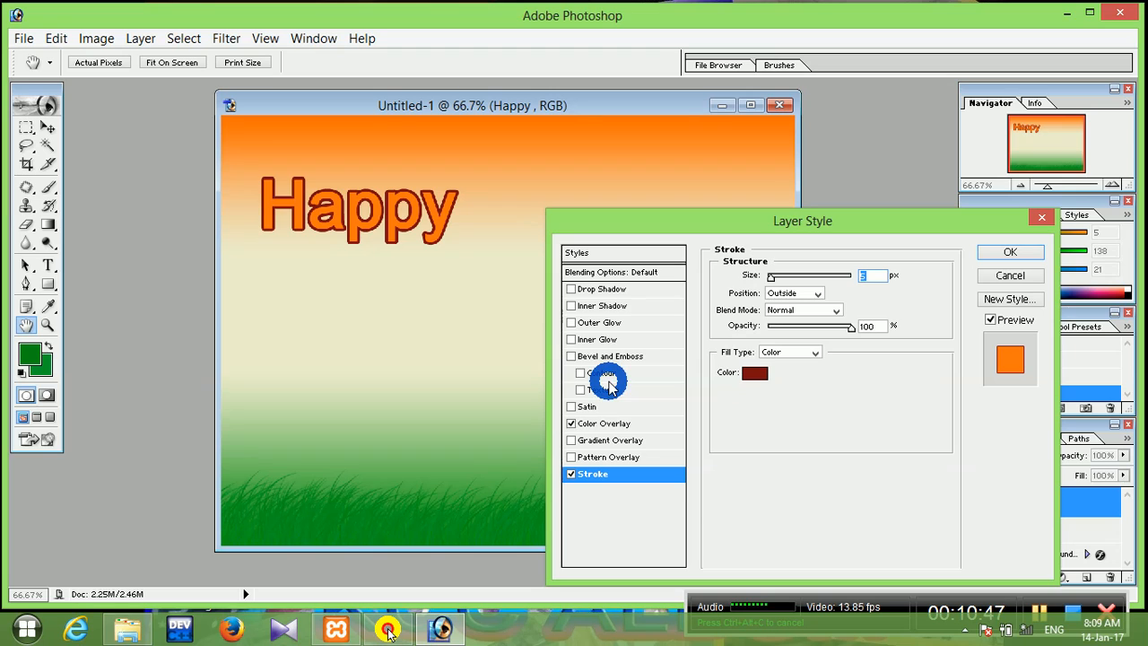
Add a Bevel and Emboss effect to the "Happy" layer with 1000% depth and 8 px size, and apply the layer style.
click(602, 359)
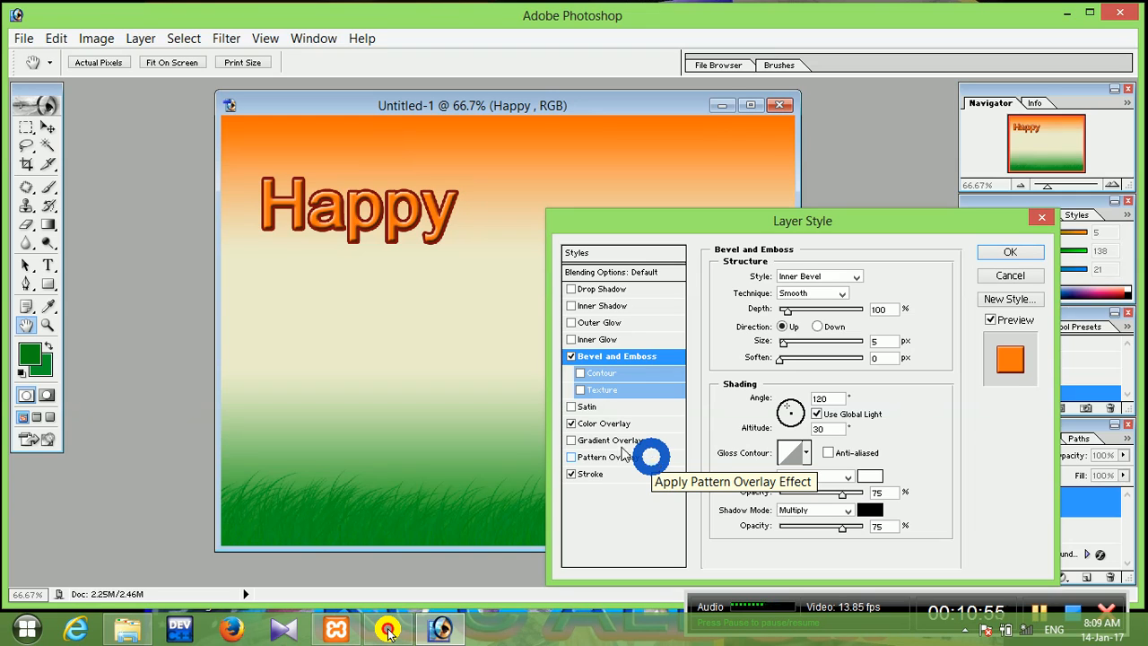
click(570, 420)
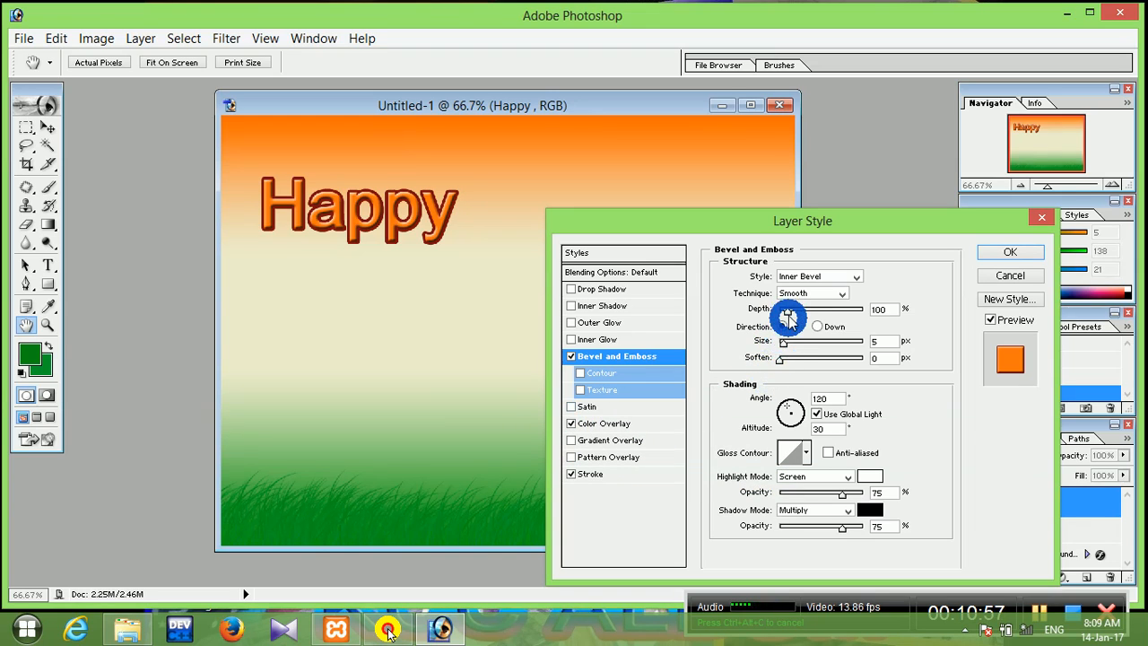
click(649, 357)
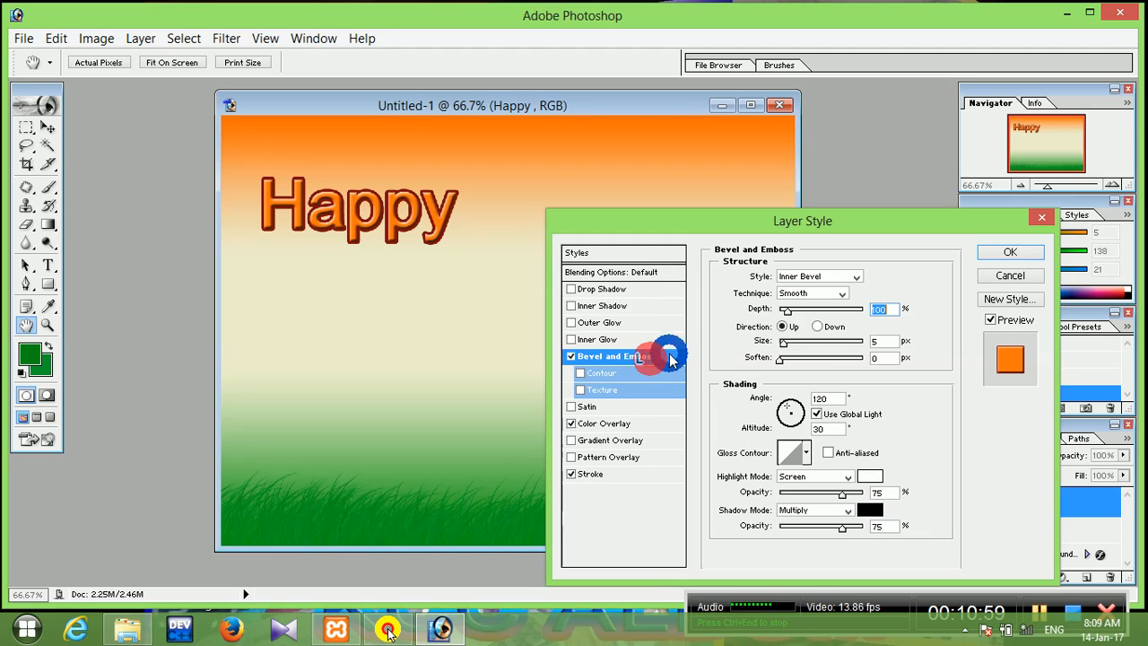
mouse_move(785, 350)
mouse_down()
mouse_move(801, 350)
mouse_move(768, 349)
mouse_move(807, 352)
mouse_move(791, 363)
mouse_move(779, 354)
mouse_move(782, 362)
mouse_up()
click(789, 341)
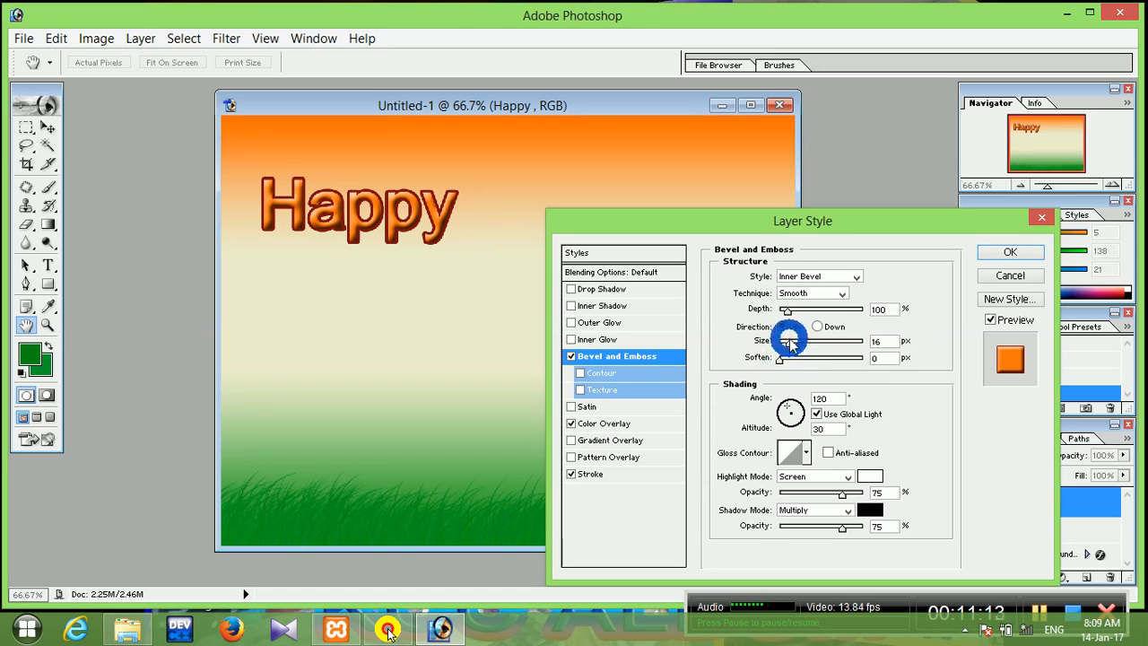
mouse_move(788, 346)
mouse_down()
mouse_move(793, 311)
mouse_move(924, 316)
mouse_move(863, 311)
mouse_up()
key(Return)
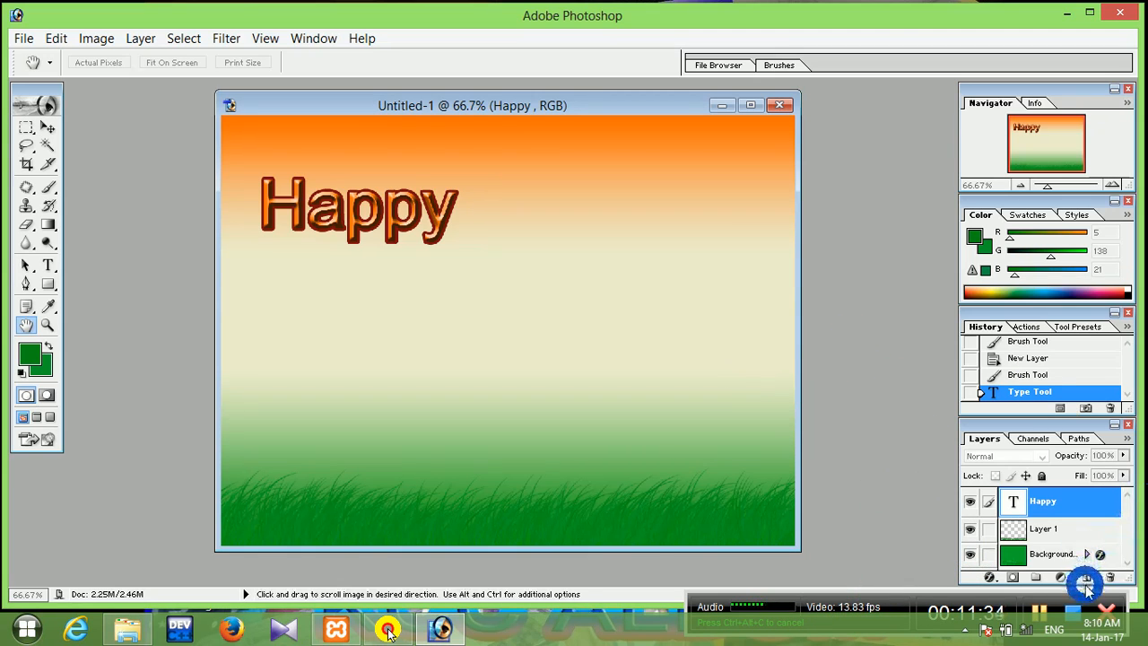
Replace the "Happy" layer's Color Overlay with a Gradient Overlay based on the Blue, Yellow, Blue preset.
double_click(1047, 500)
key(Return)
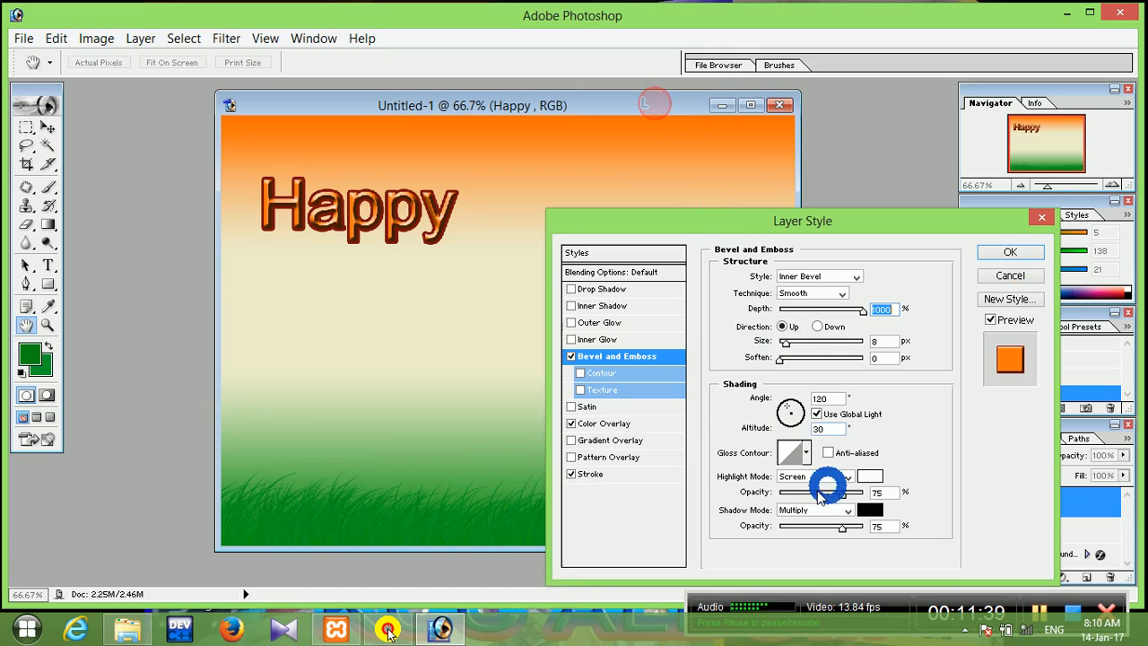
click(572, 423)
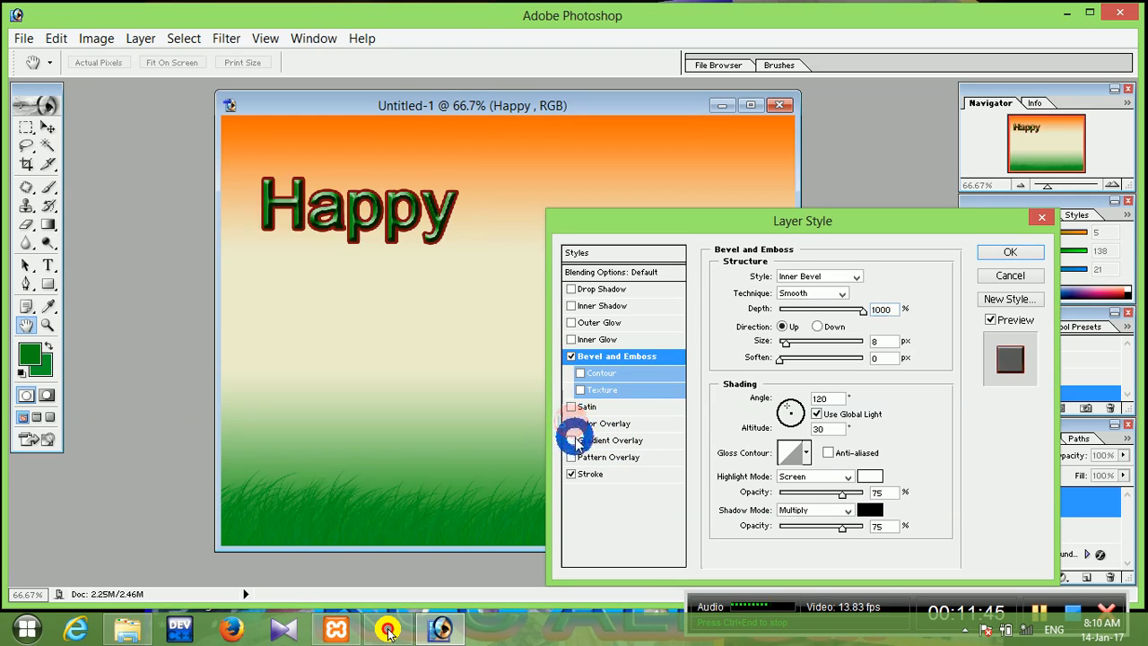
click(571, 441)
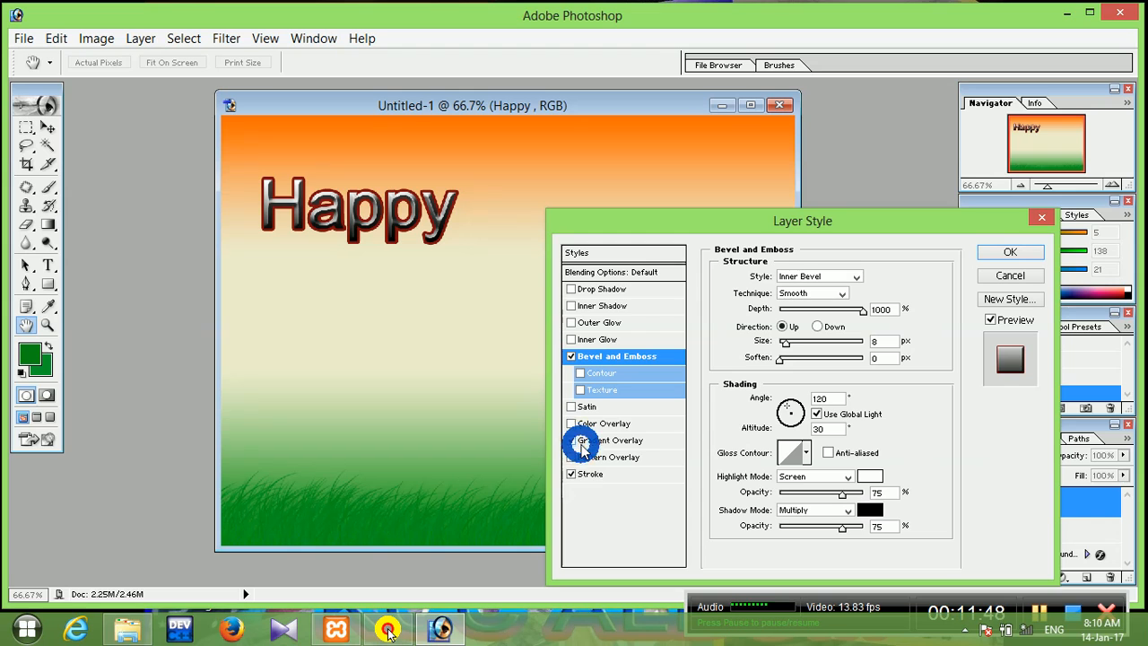
click(630, 449)
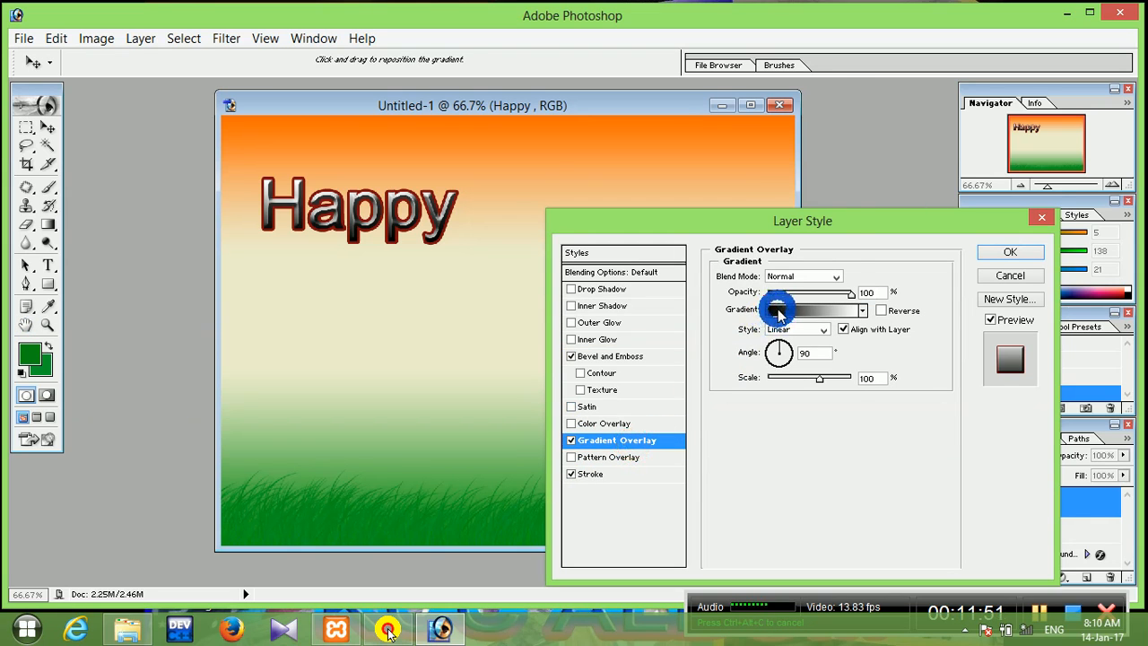
click(776, 310)
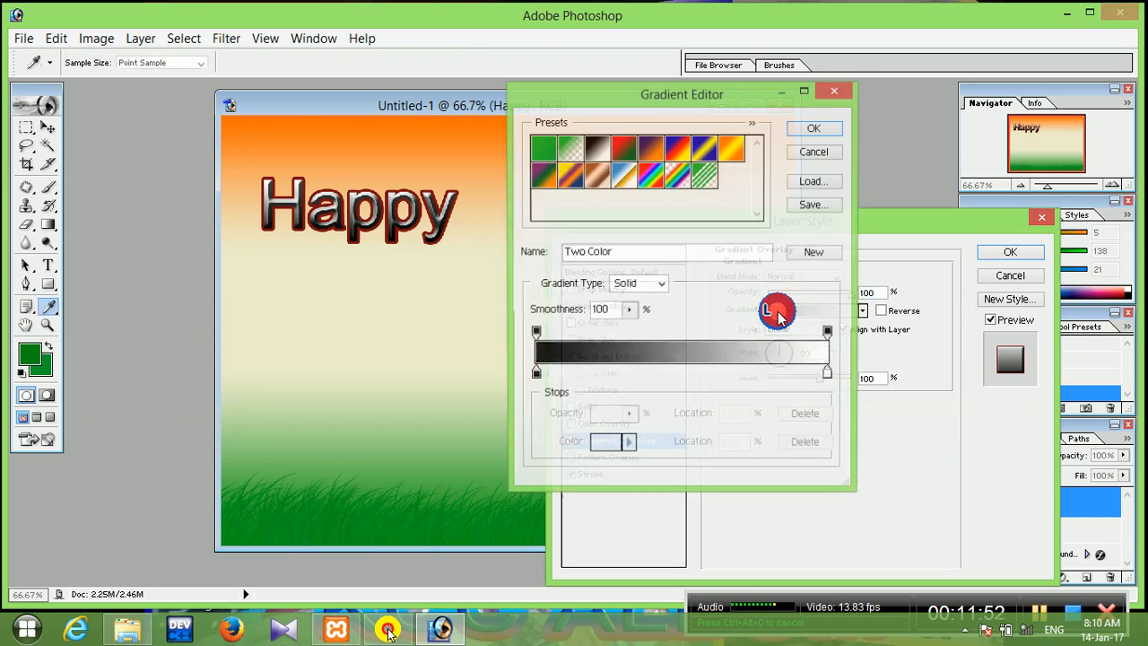
click(732, 155)
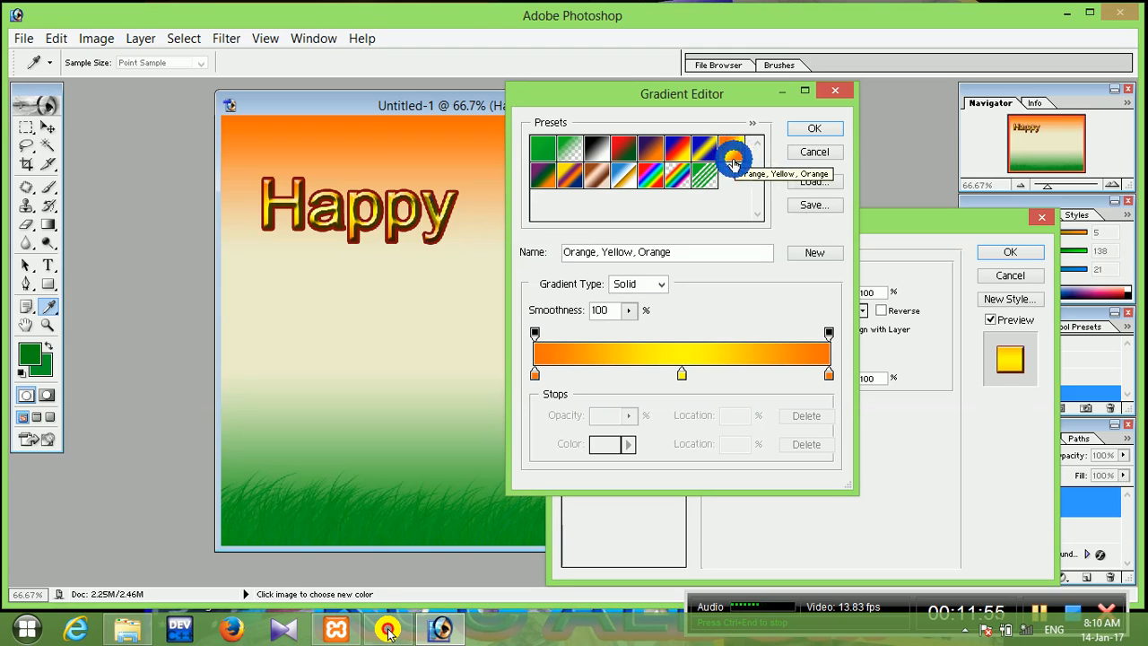
click(708, 162)
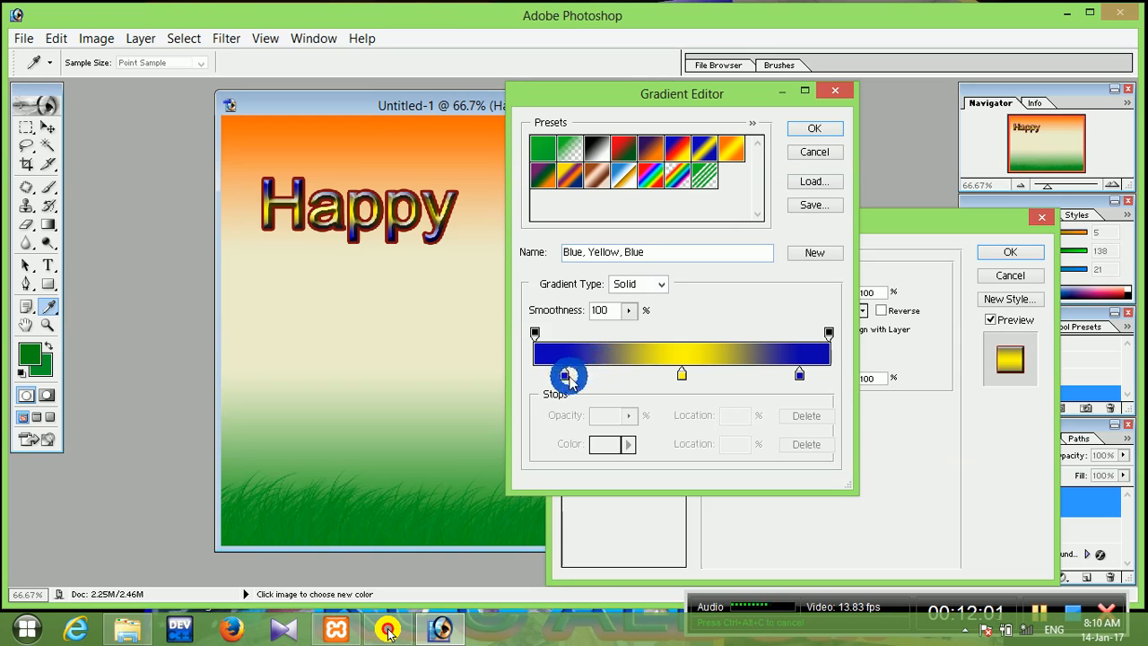
Change the gradient's first blue color stop to orange FD7912, sampled from the canvas's upper orange area.
drag(569, 377, 569, 384)
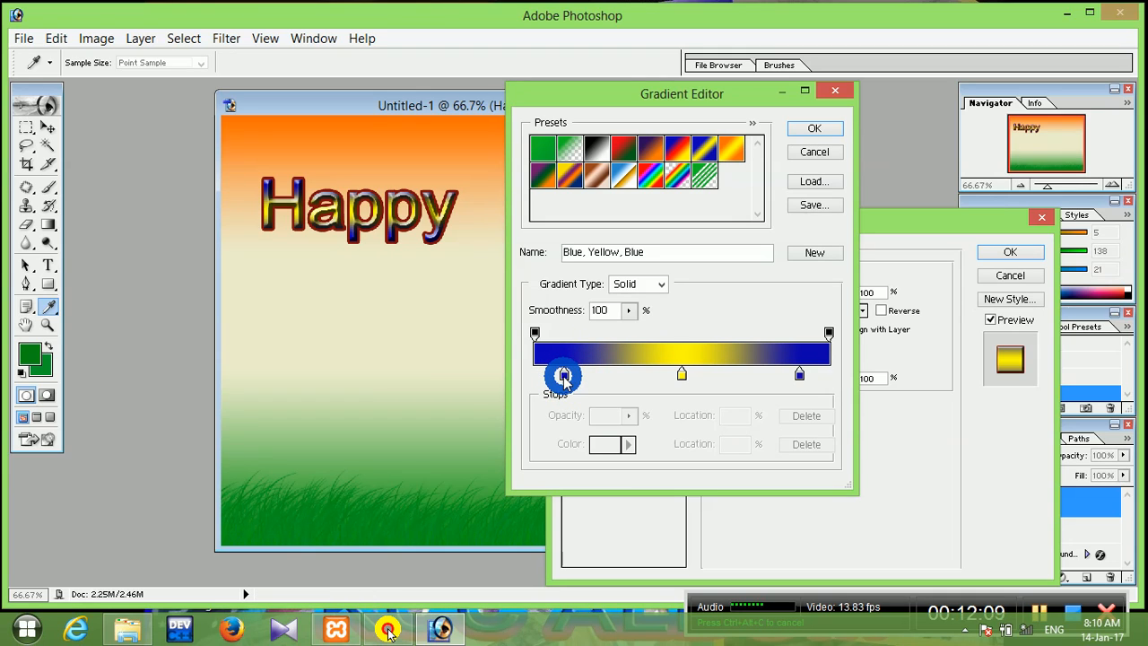
click(564, 375)
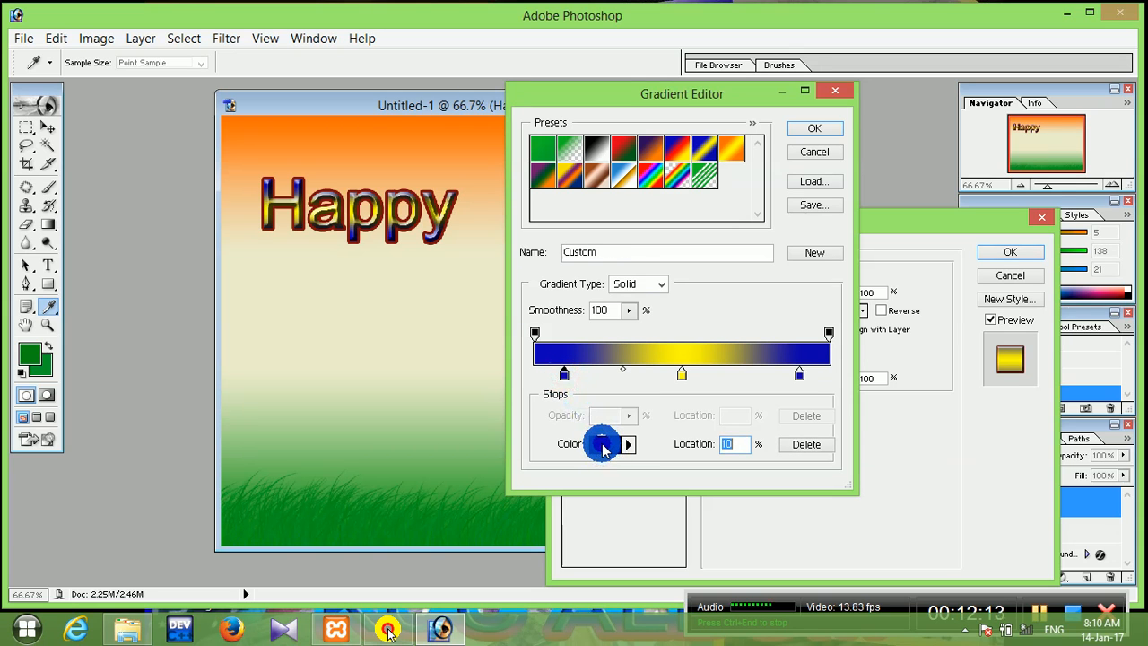
click(603, 445)
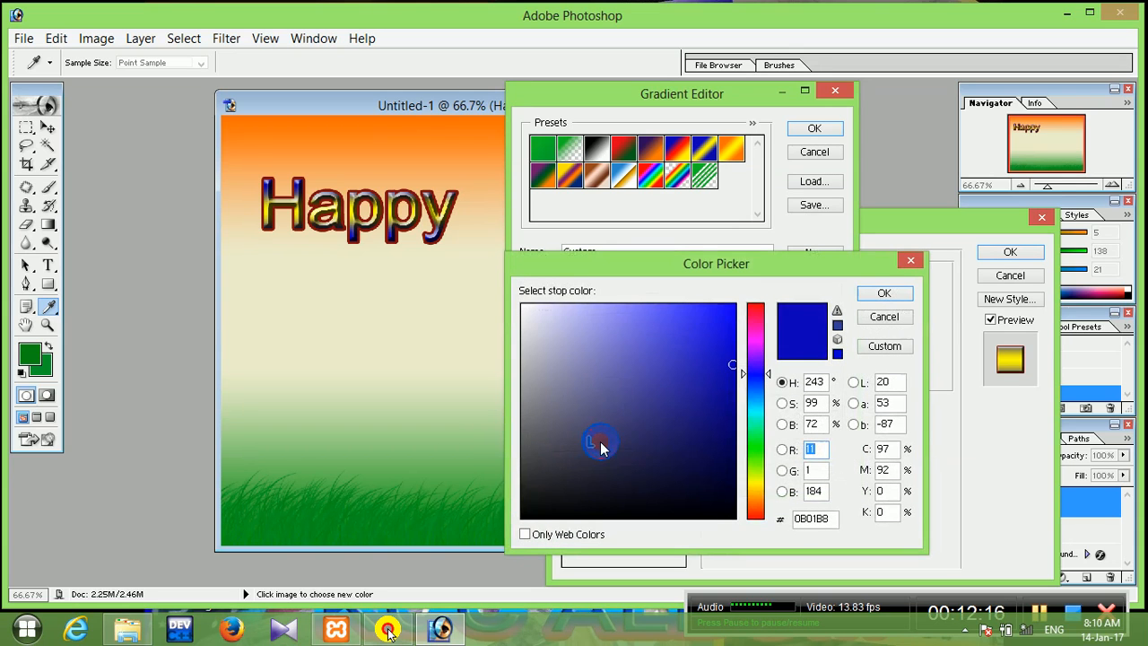
click(436, 129)
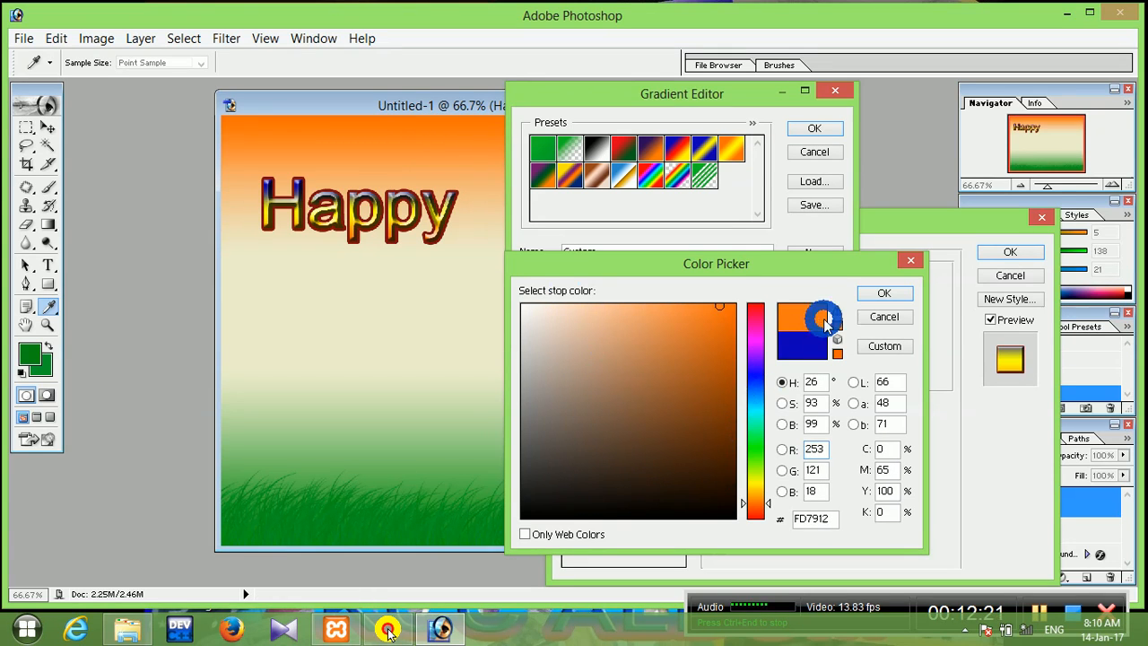
click(878, 296)
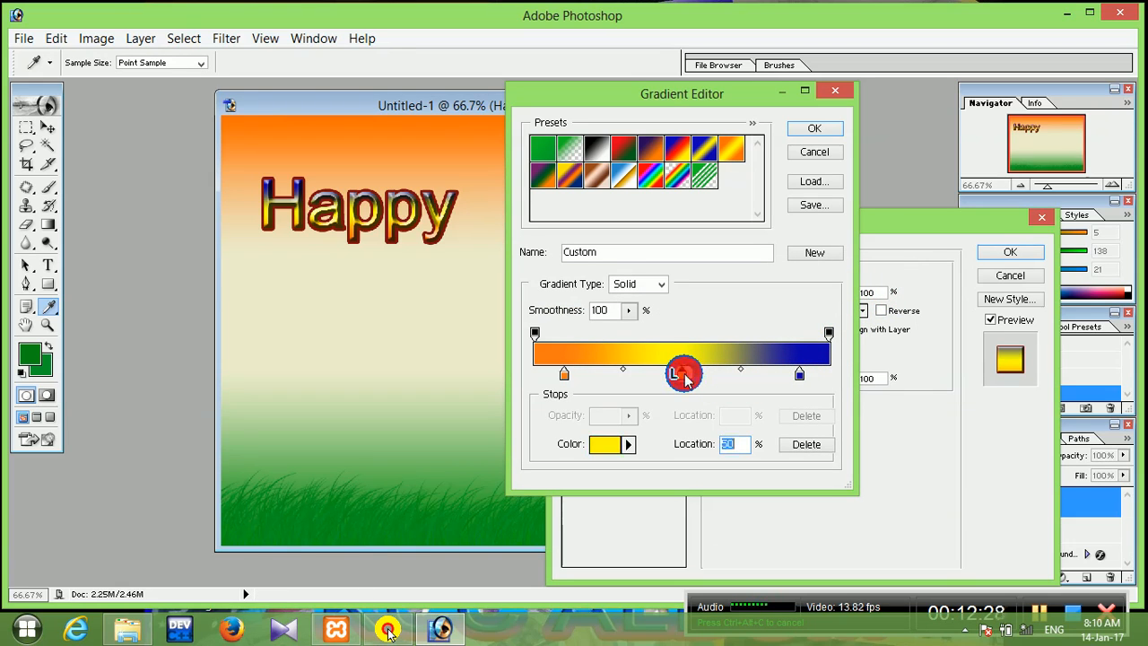
Change the gradient's middle yellow color stop to near-white.
click(683, 376)
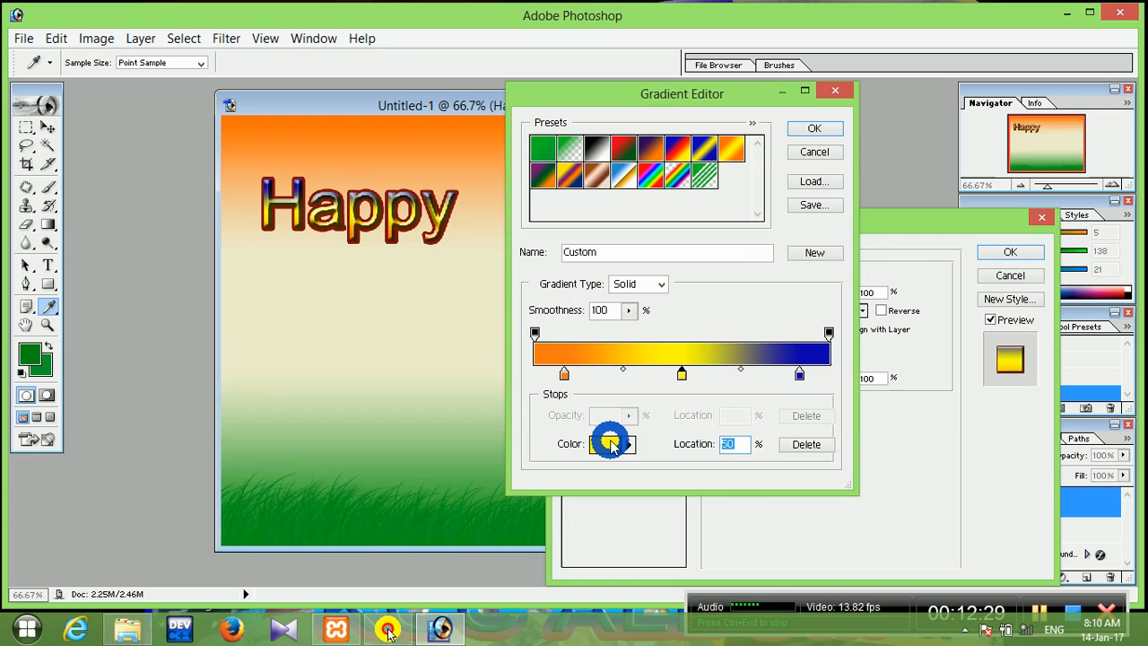
click(609, 444)
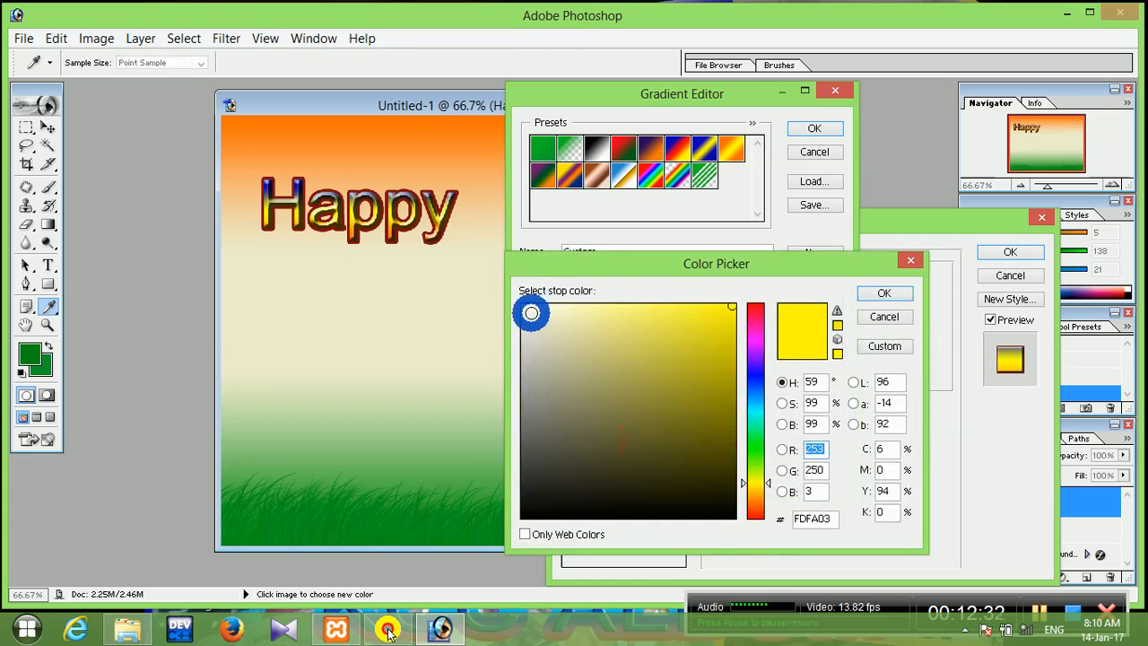
click(527, 309)
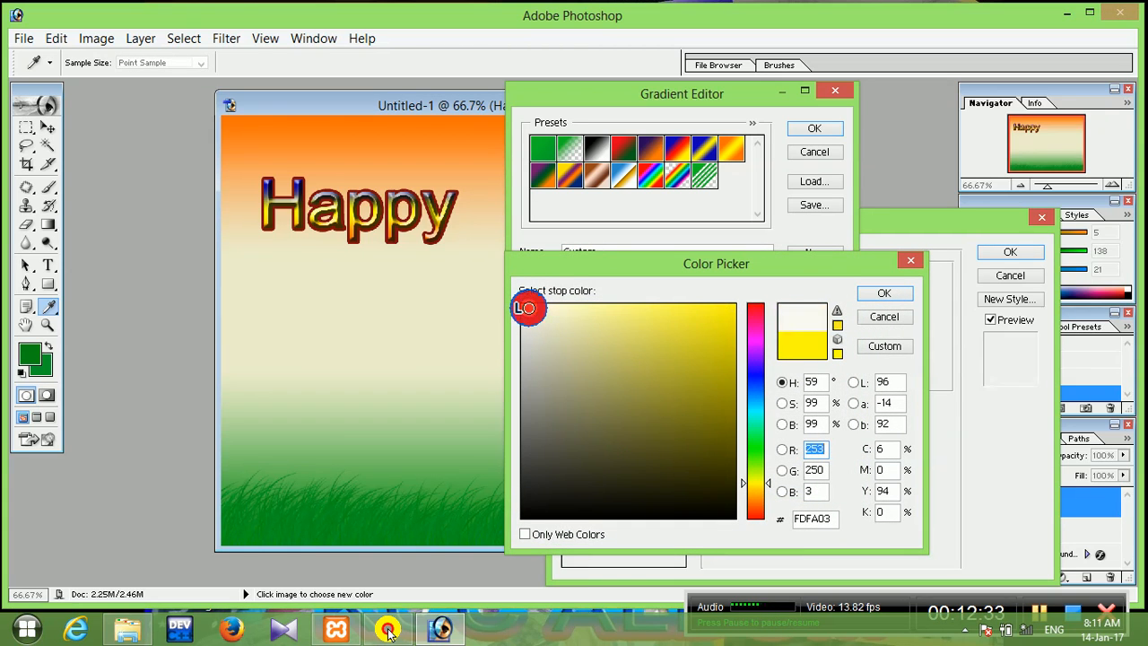
click(866, 293)
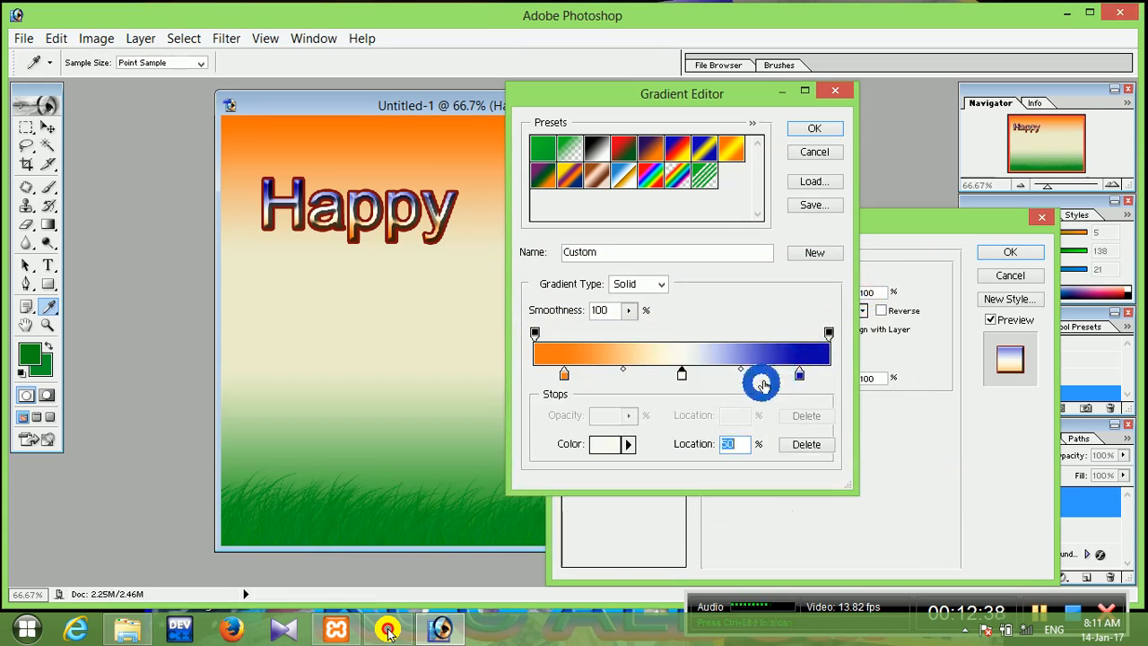
Swap the gradient's outer color stops, moving the orange stop to 100% and the blue stop to about 6%.
click(562, 371)
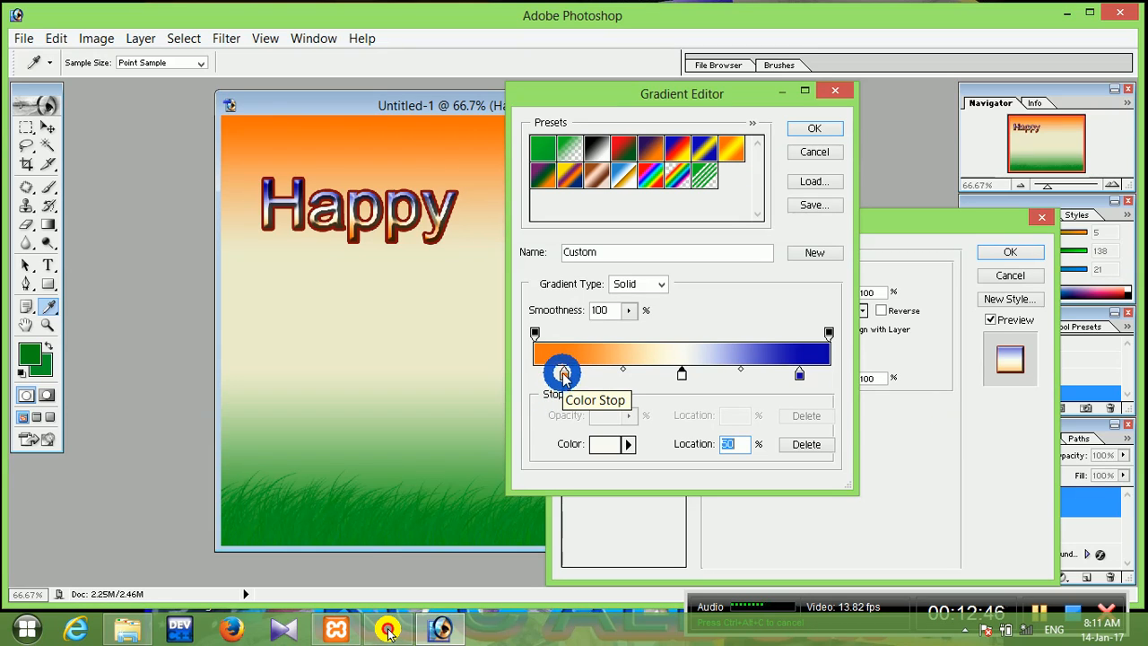
drag(564, 375, 827, 376)
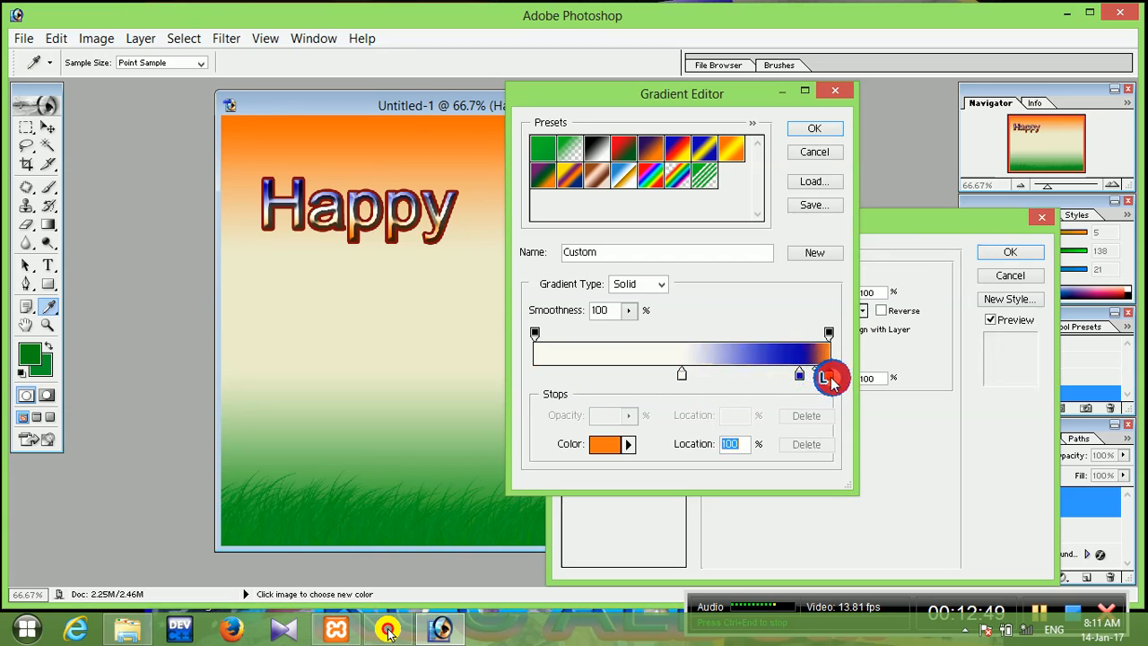
click(1038, 619)
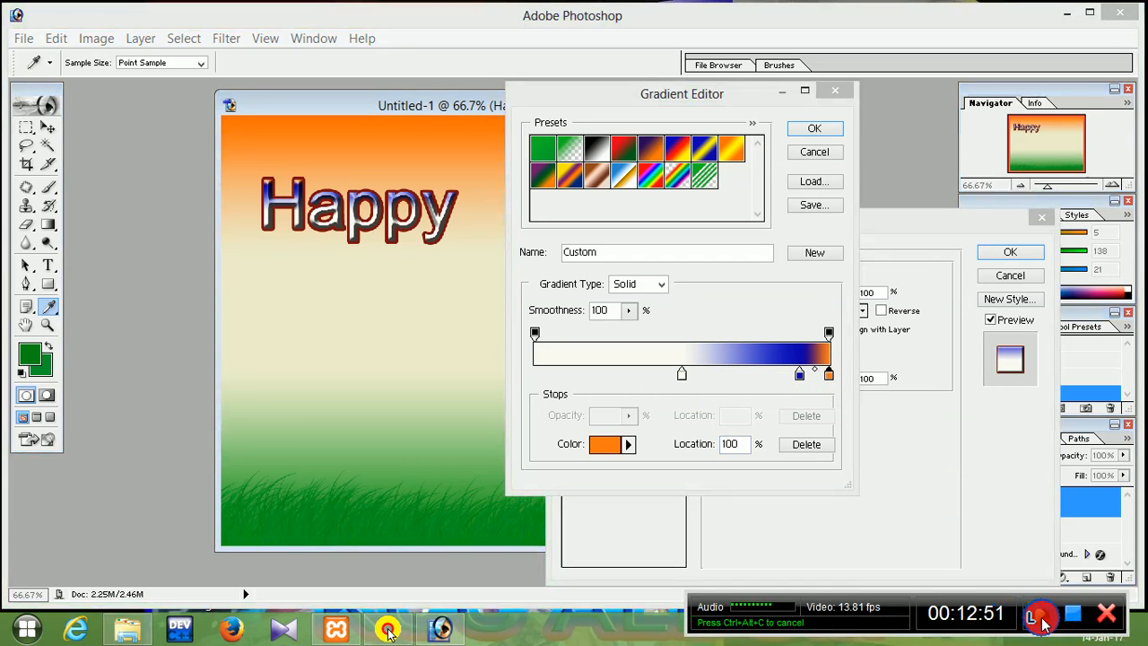
click(1038, 619)
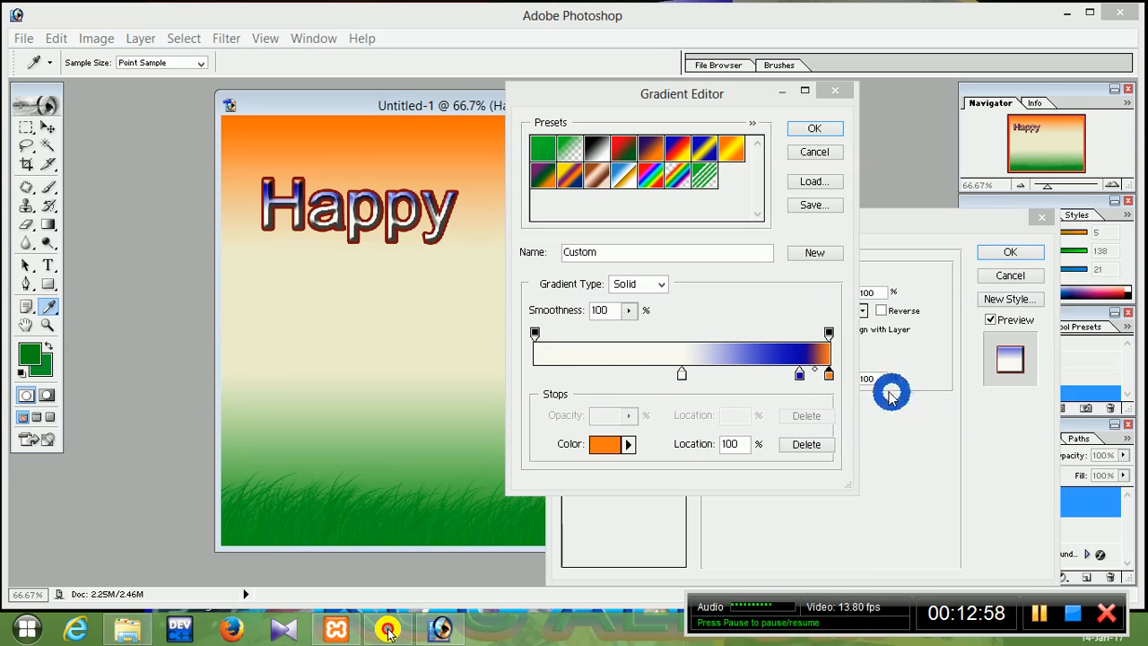
click(797, 375)
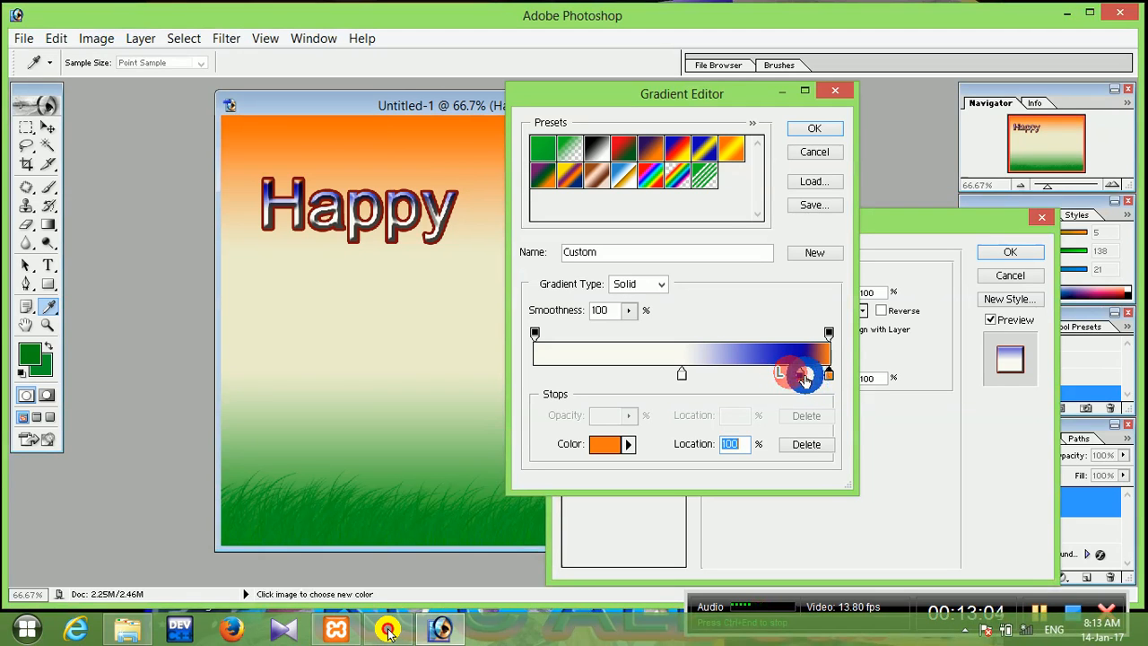
click(795, 376)
drag(797, 380, 552, 377)
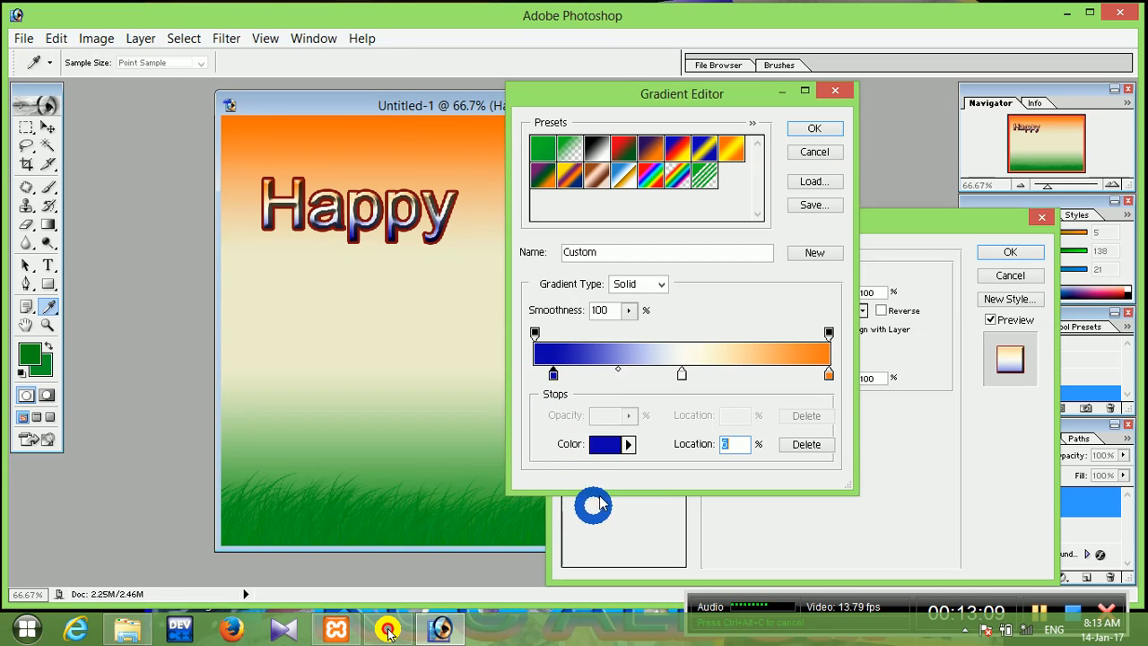
Change the gradient's blue color stop to dark green and accept the green, white and orange gradient for the overlay.
click(596, 444)
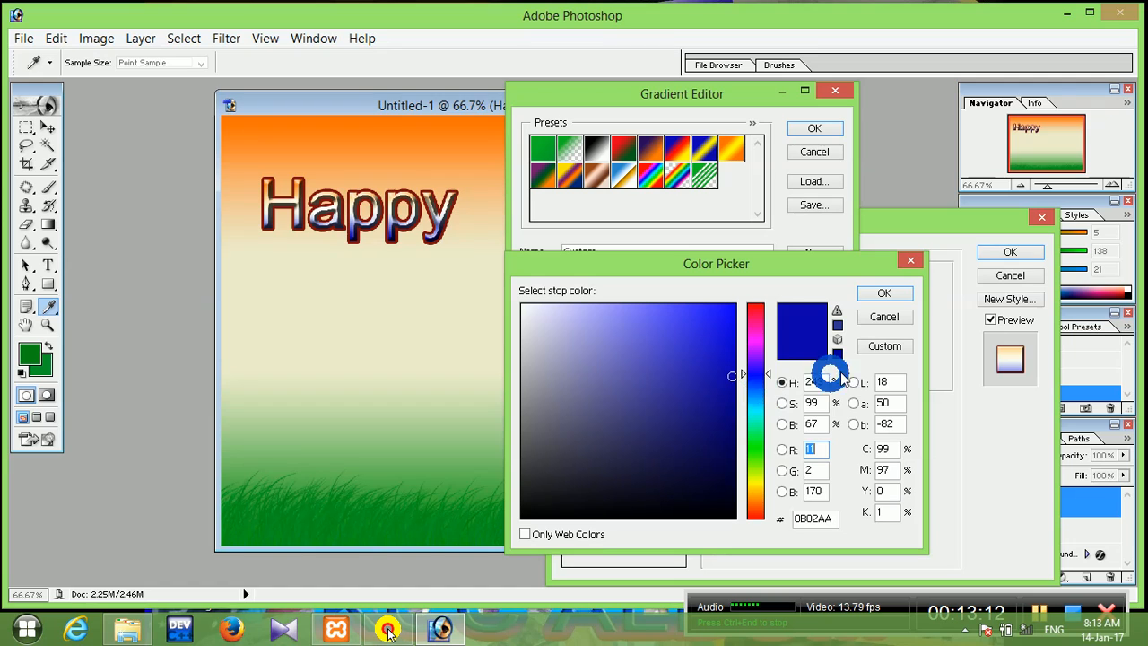
click(752, 450)
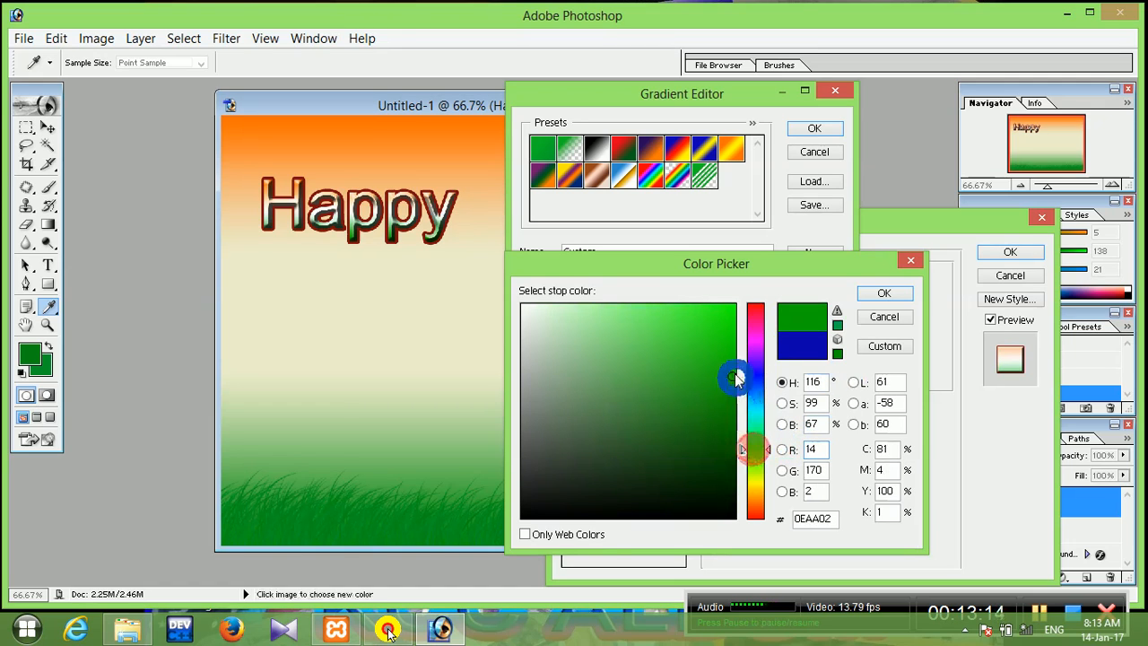
mouse_move(717, 359)
mouse_down()
mouse_move(723, 329)
mouse_move(725, 392)
mouse_up()
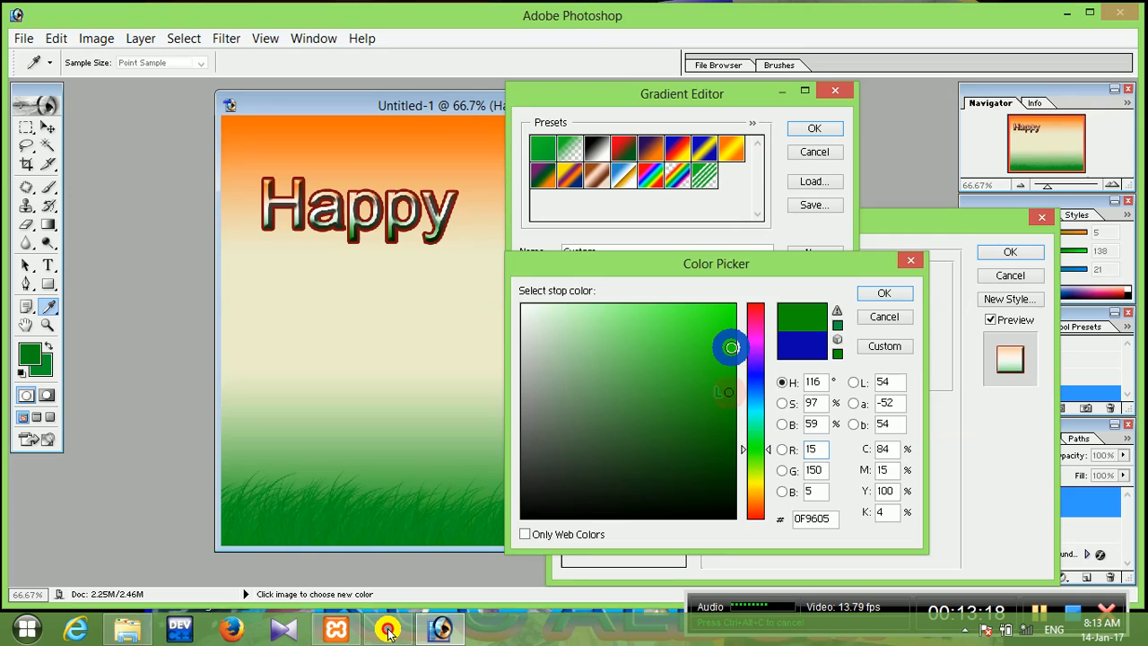
click(724, 348)
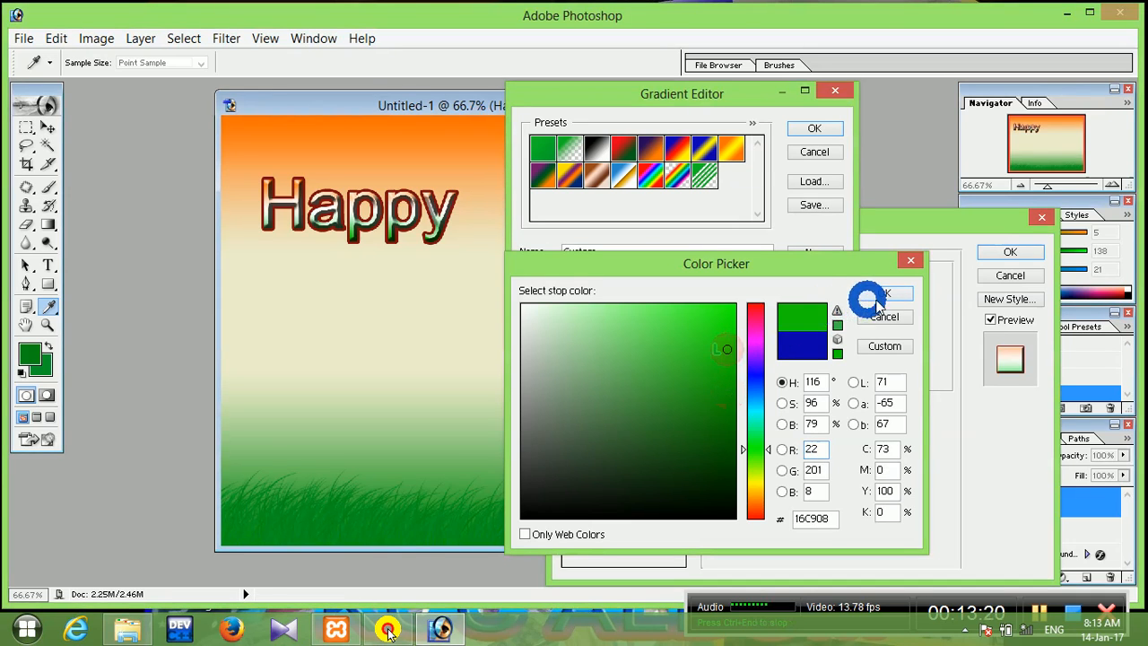
click(725, 416)
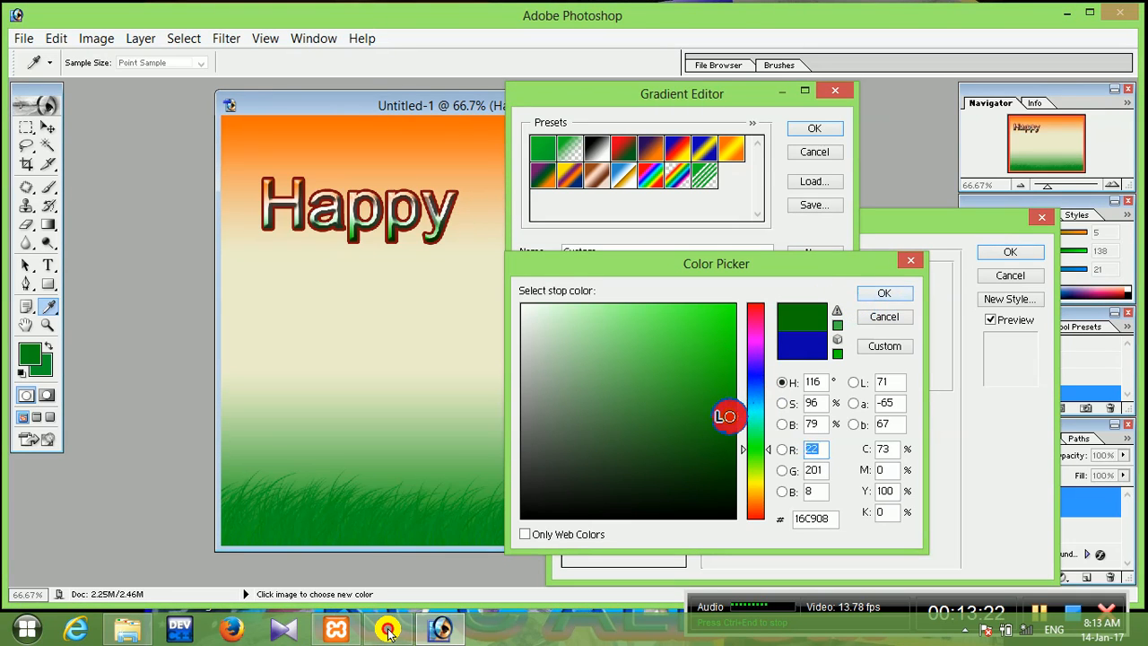
click(899, 296)
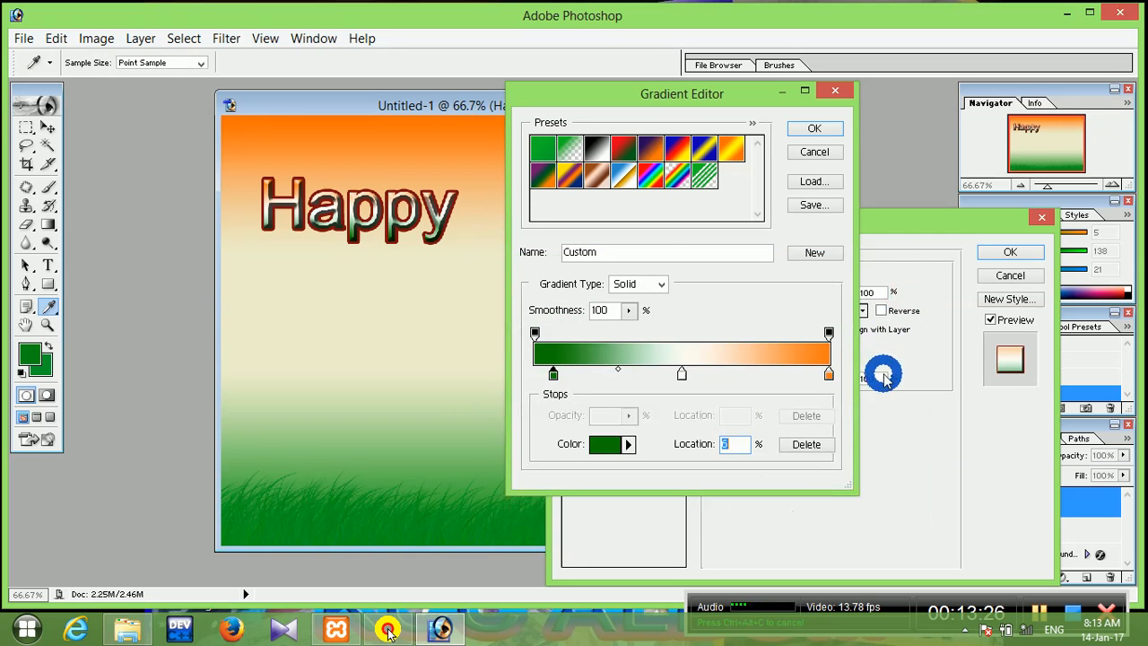
click(826, 134)
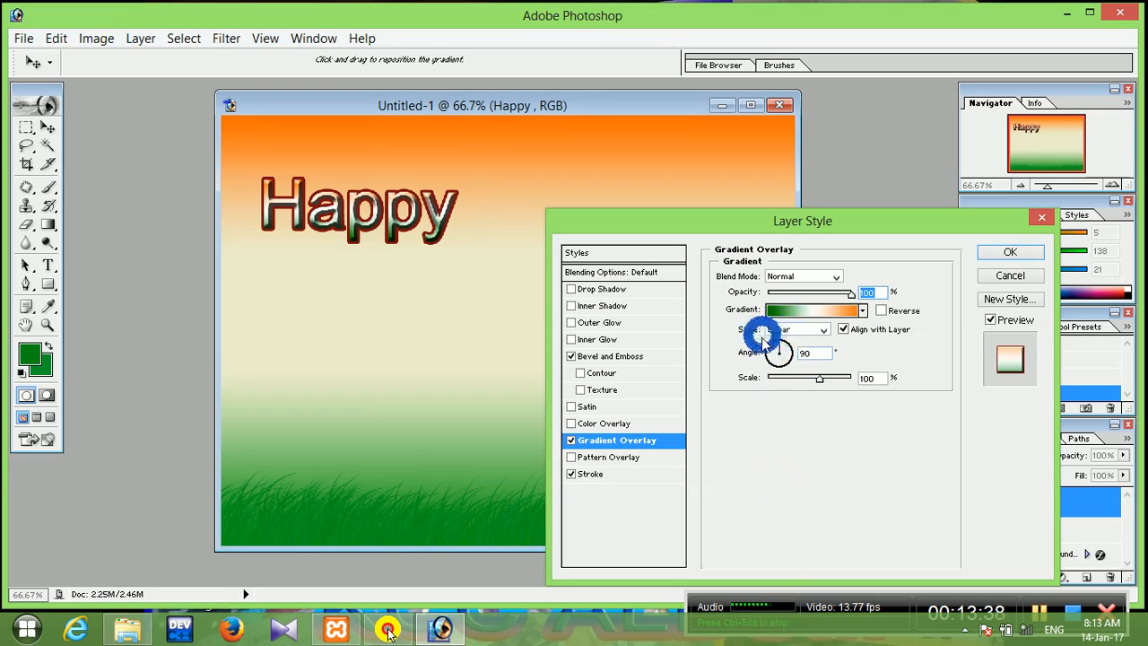
click(810, 352)
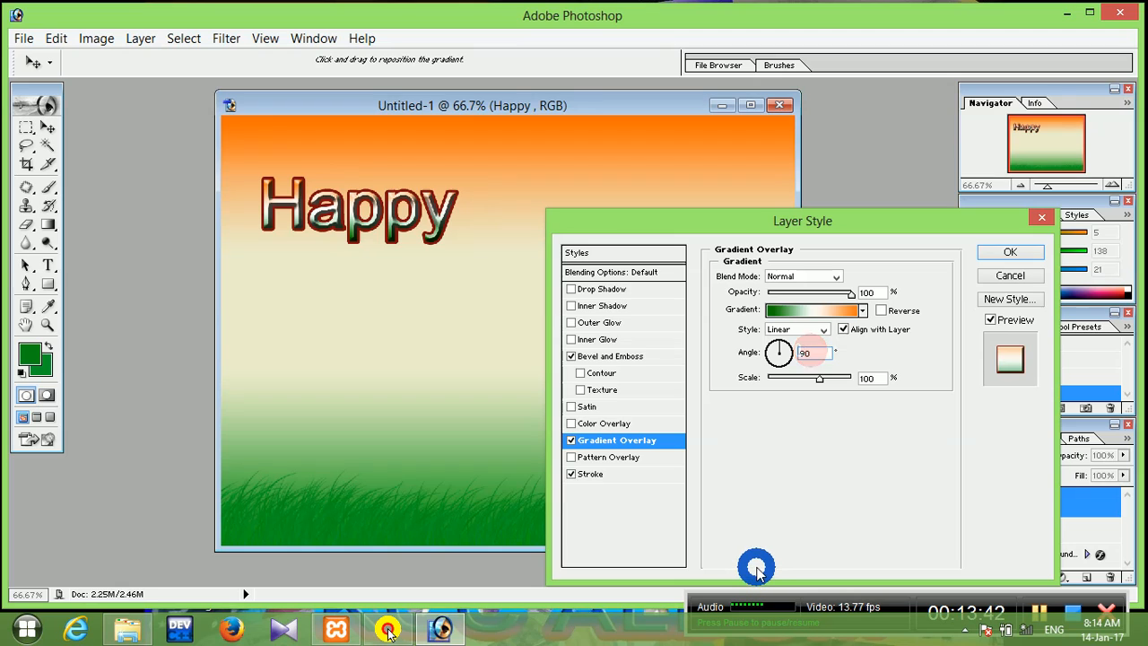
Try gradient overlay angles of 8, 88 and 94 degrees on the "Happy" text.
key(BackSpace)
key(BackSpace)
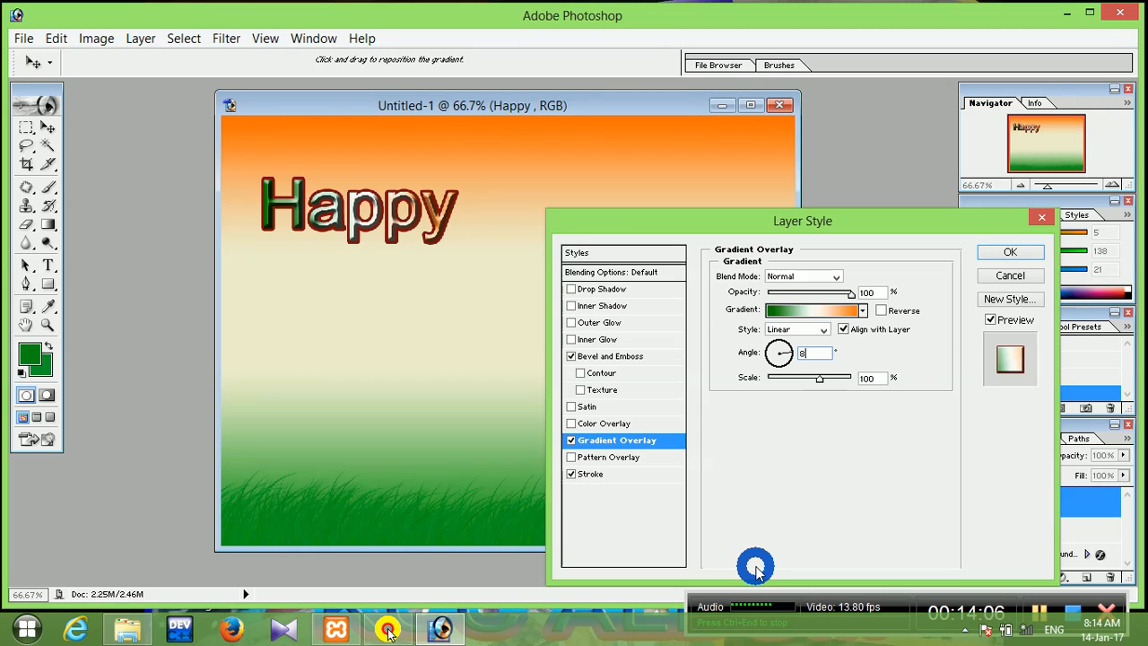
text(8)
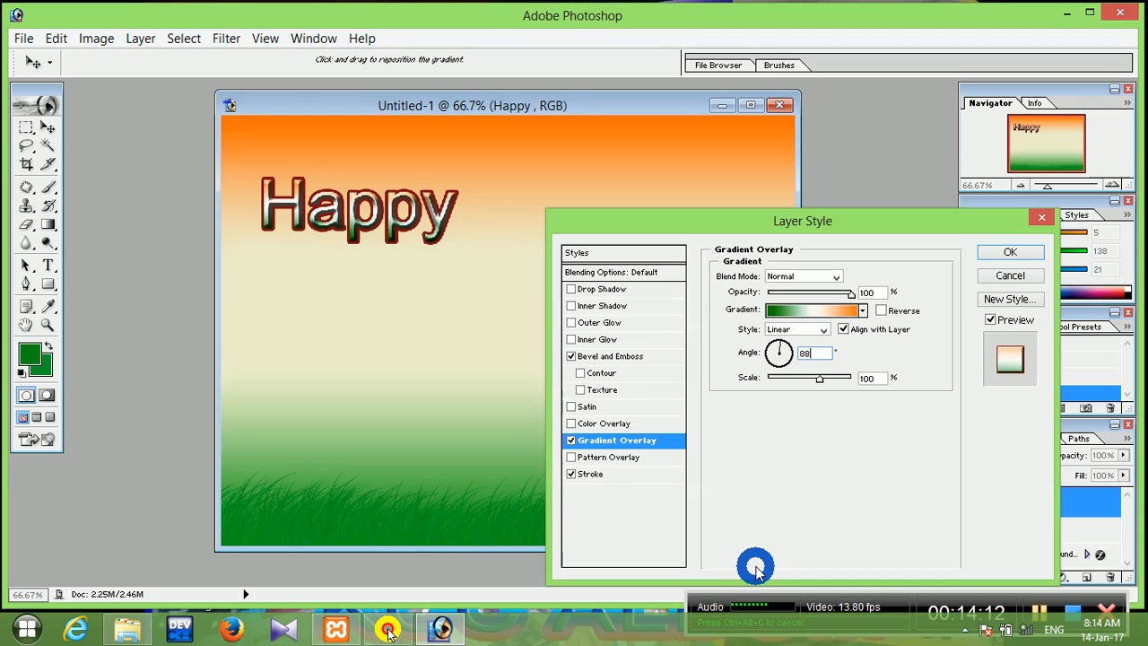
key(BackSpace)
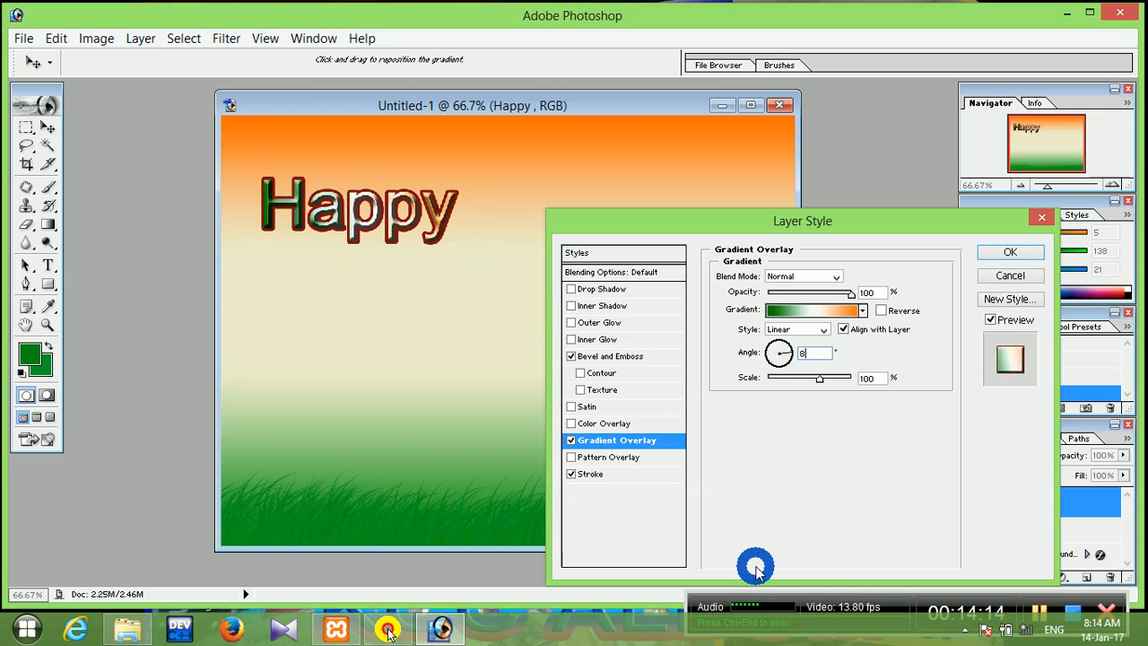
text(794)
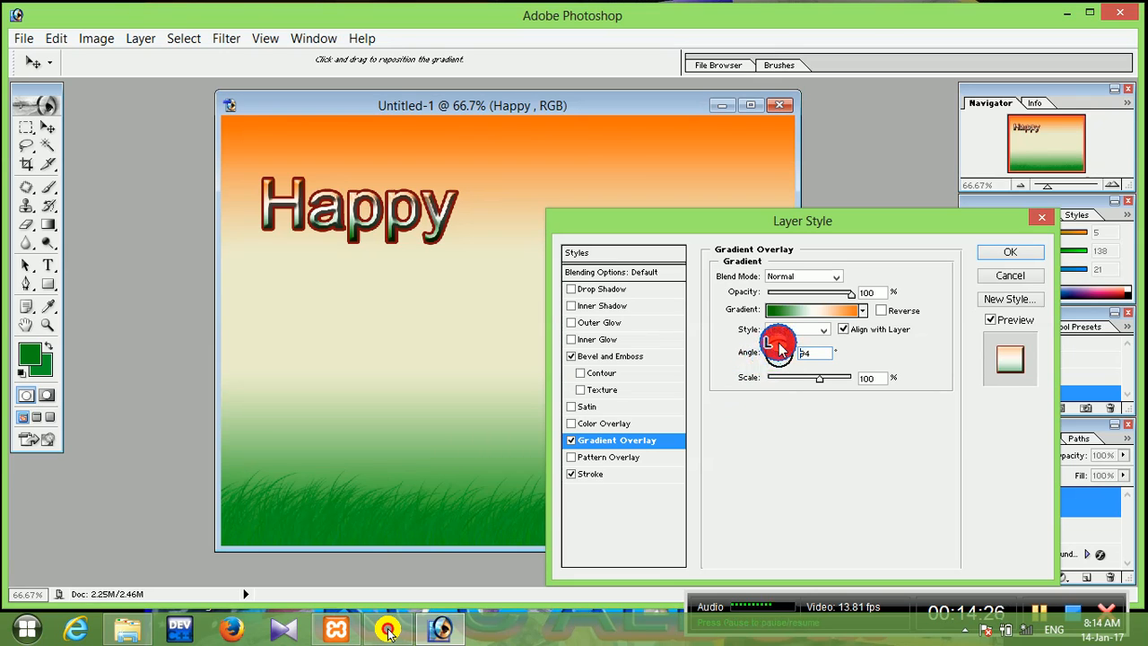
Set the gradient overlay's angle on the "Happy" text to about 112 degrees and apply the layer style.
drag(779, 350, 782, 350)
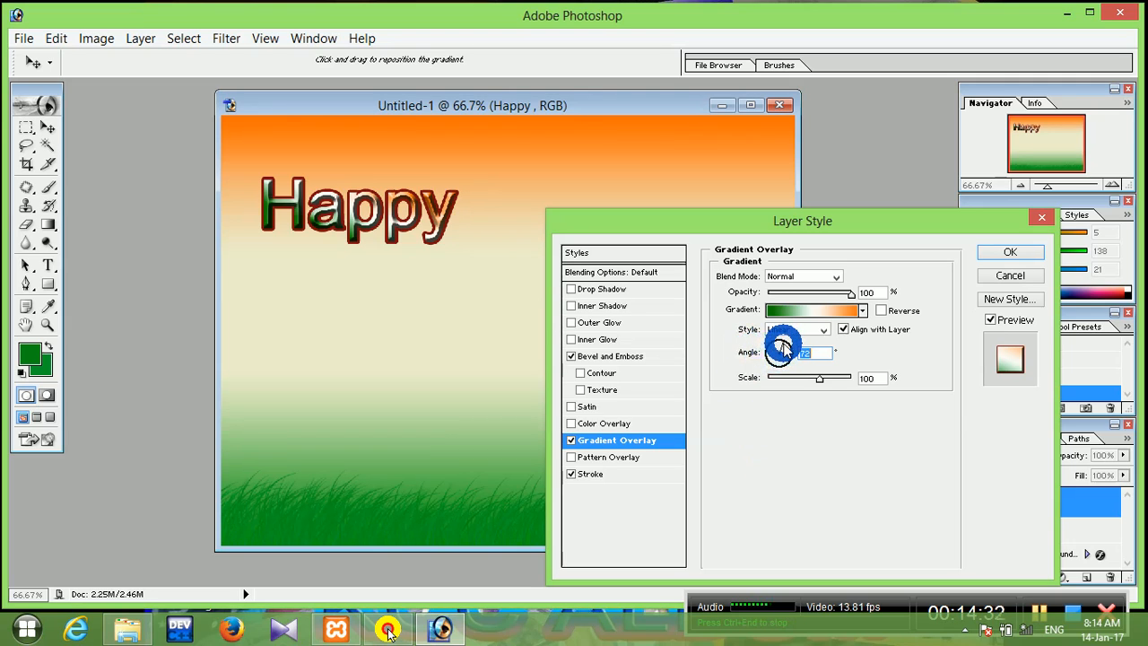
drag(783, 350, 776, 331)
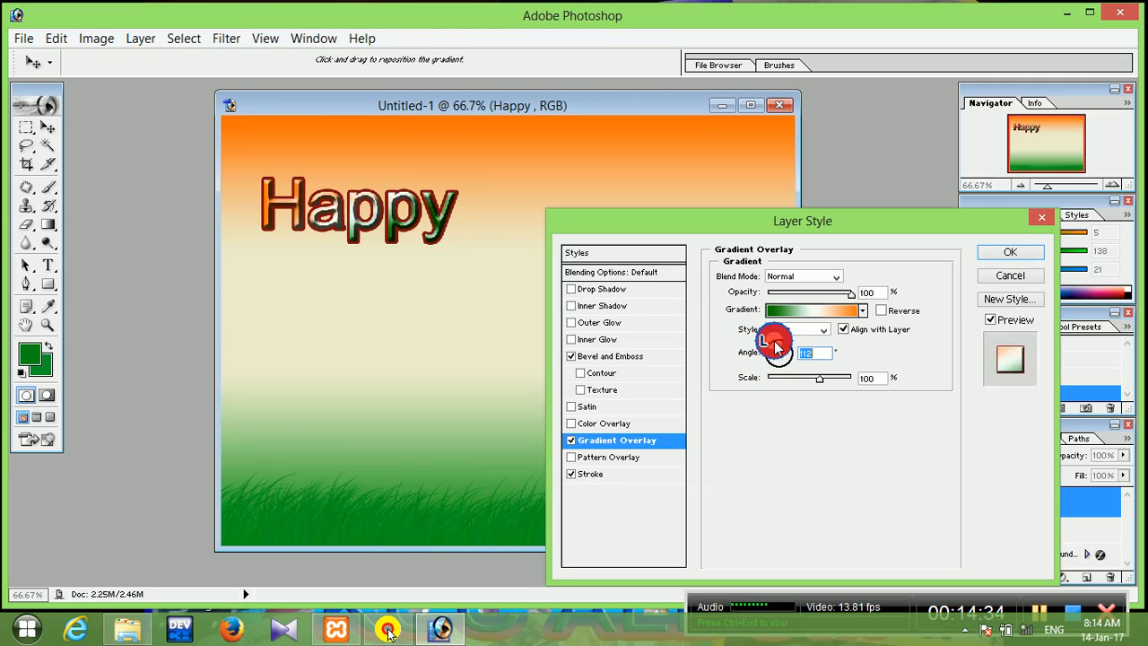
mouse_move(438, 629)
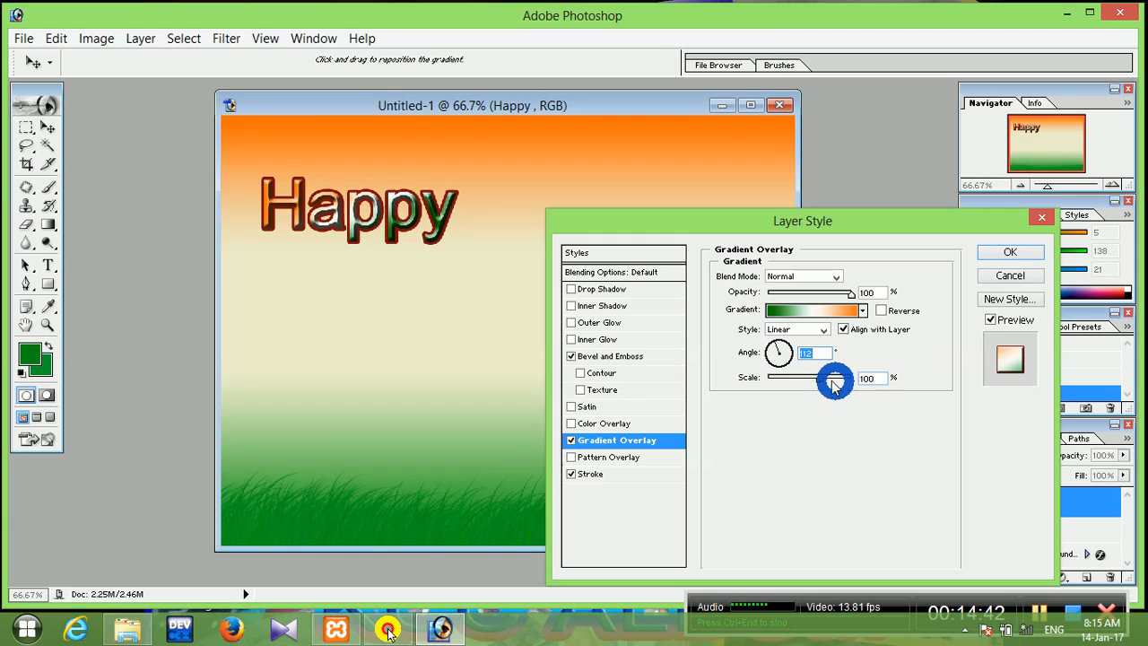
click(1013, 256)
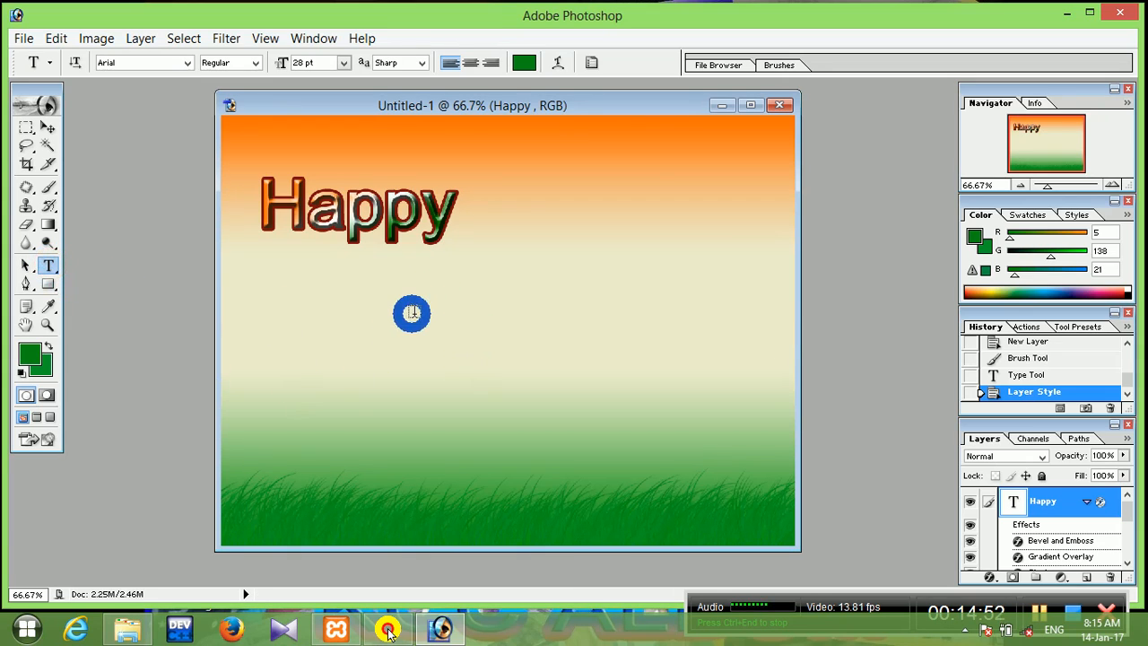
Add the text "Independence" in green 28 pt Arial below "Happy" and maximize the document window.
click(390, 295)
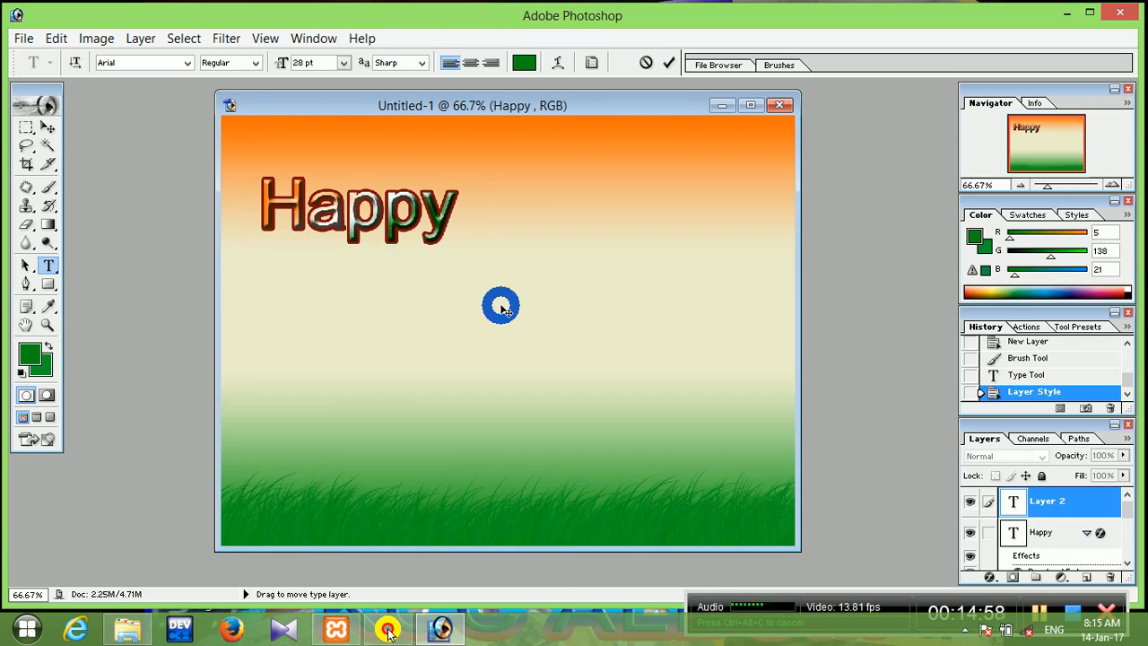
key(BackSpace)
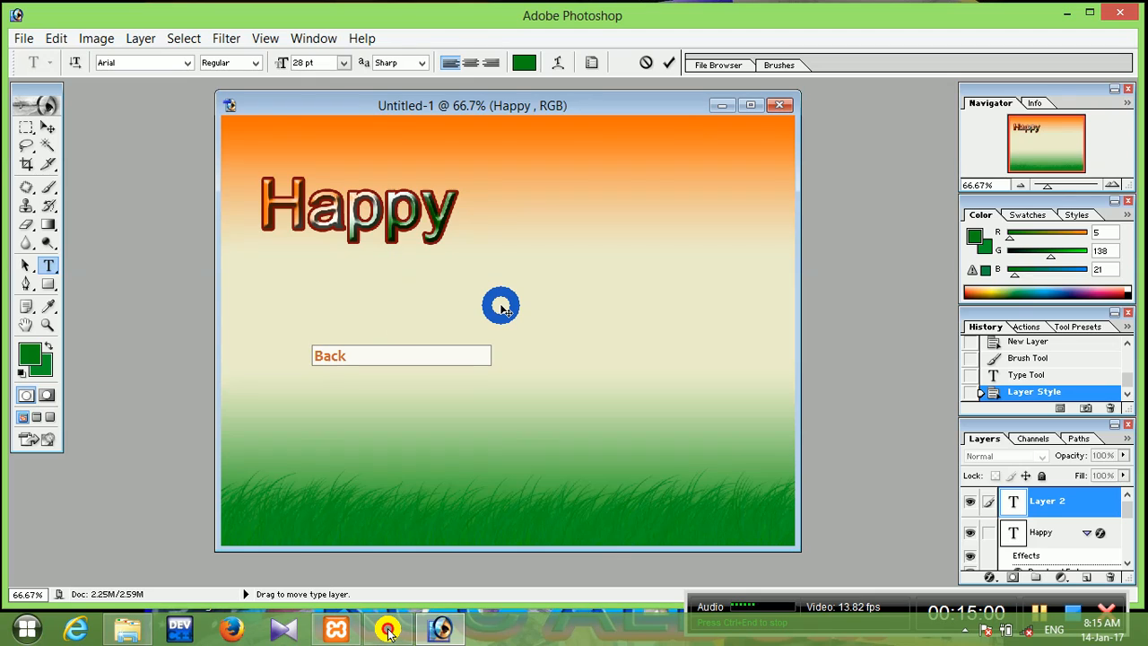
key(shift)
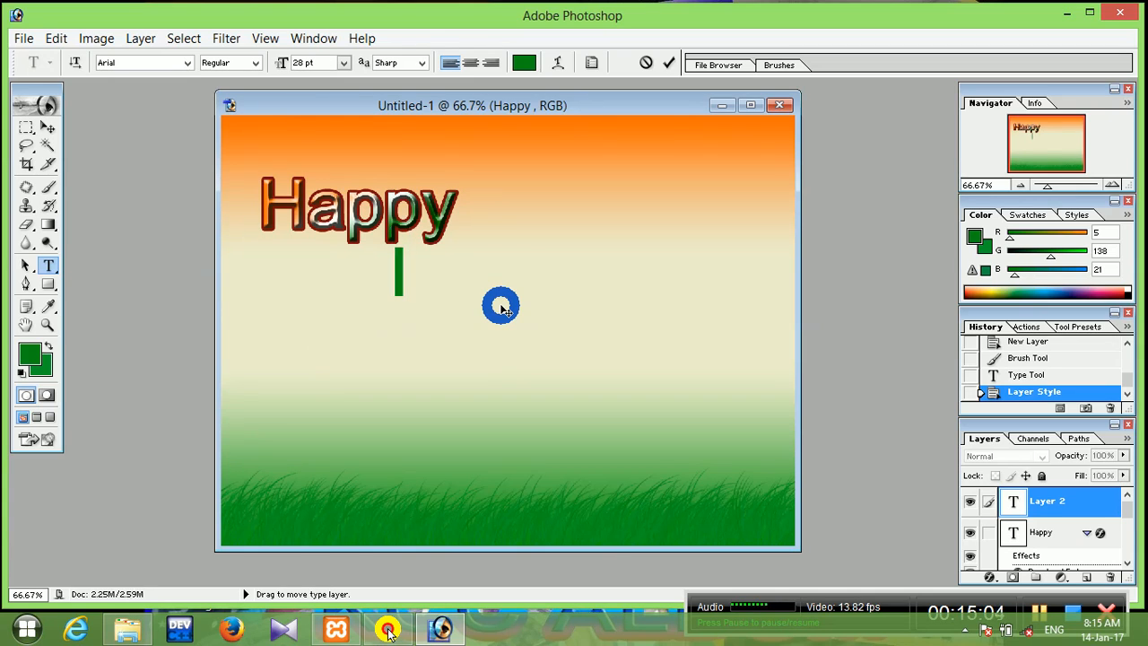
text(Inde)
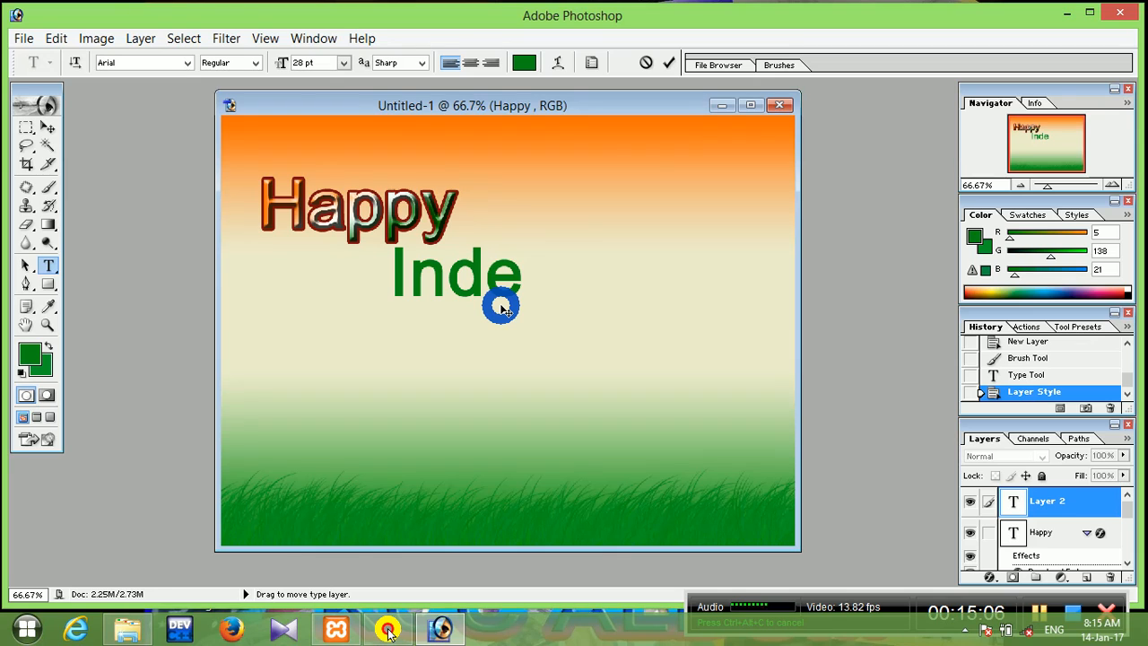
text(pendence)
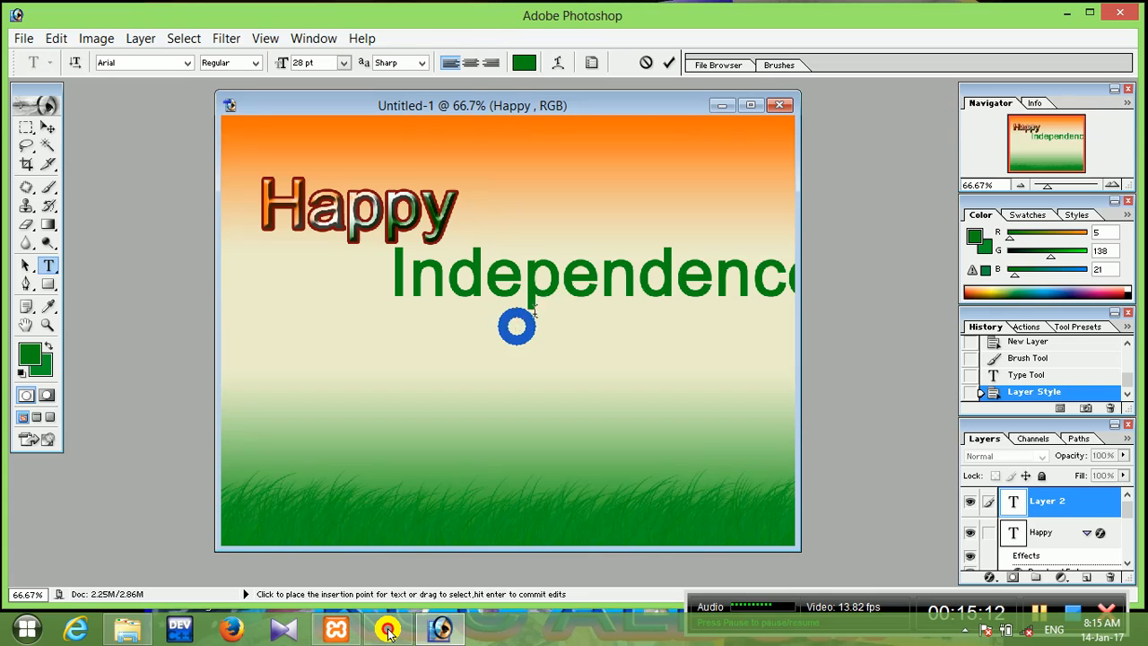
click(750, 107)
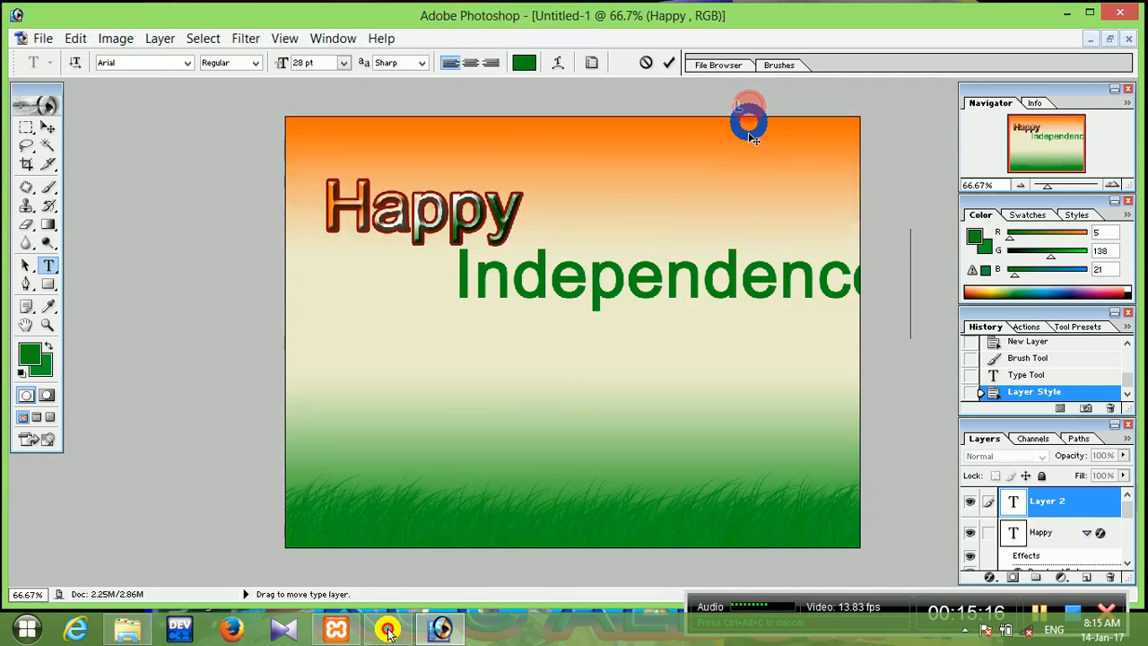
click(48, 131)
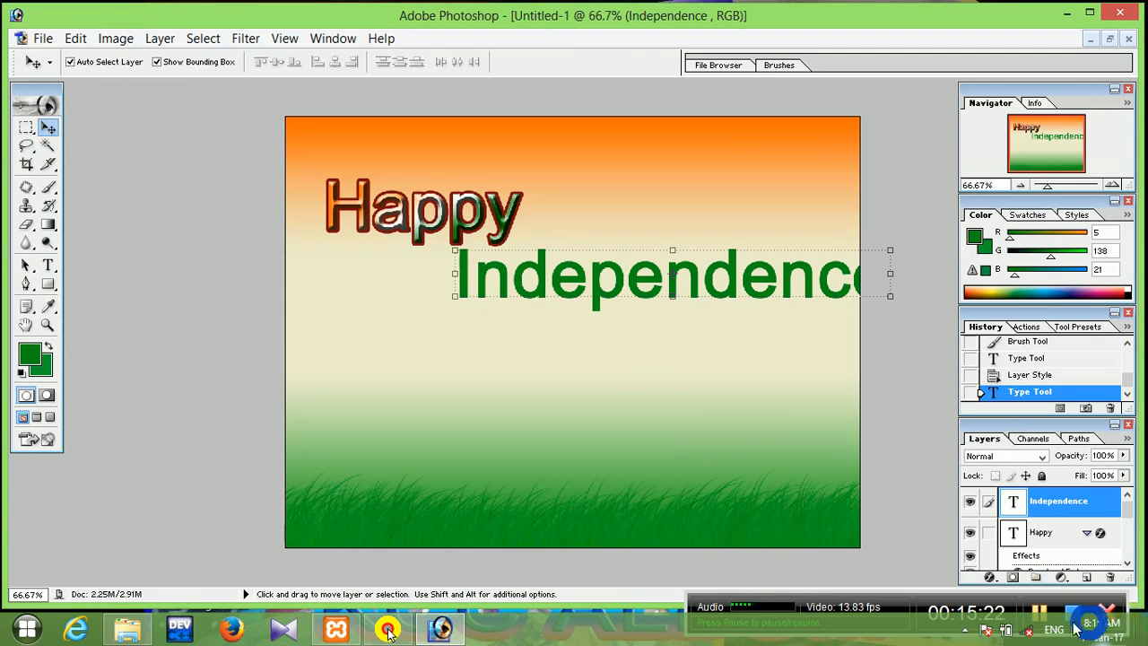
Move the "Independence" text fully onto the canvas and rotate it about 20.7 degrees counterclockwise.
click(1036, 615)
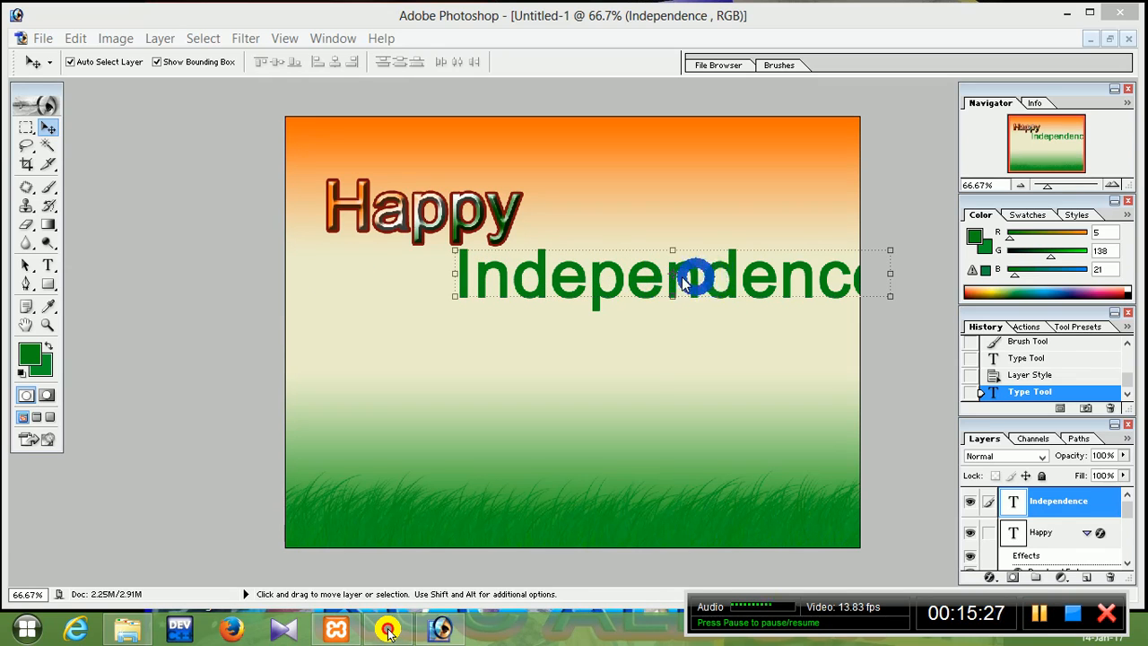
click(48, 131)
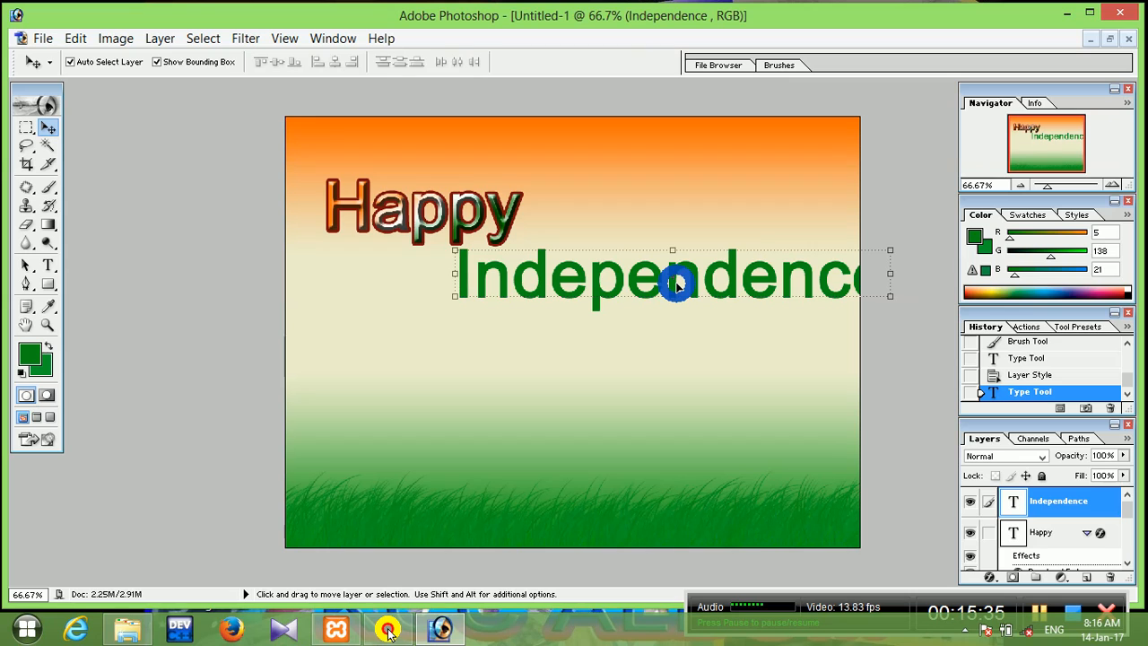
drag(675, 285, 587, 313)
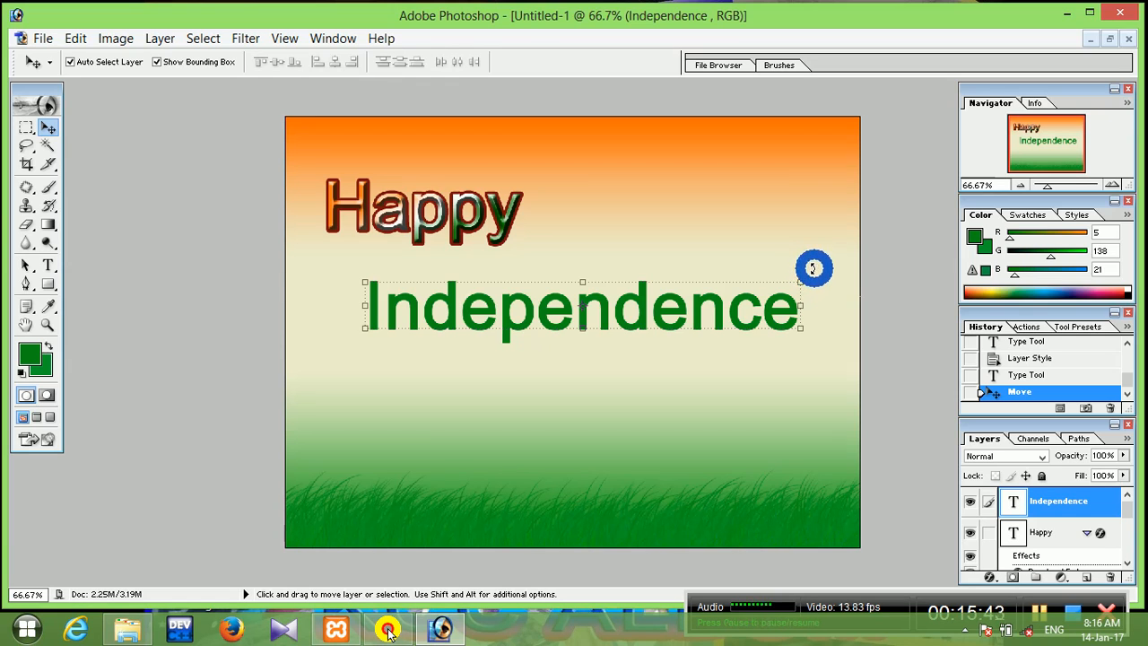
drag(814, 268, 736, 215)
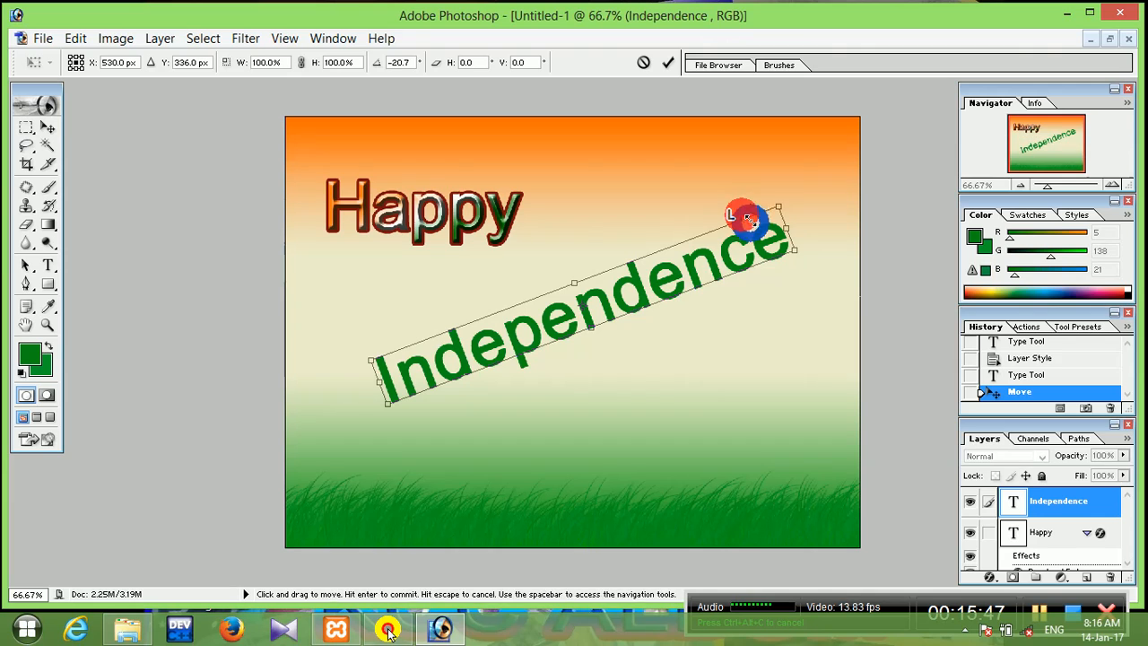
drag(642, 291, 625, 275)
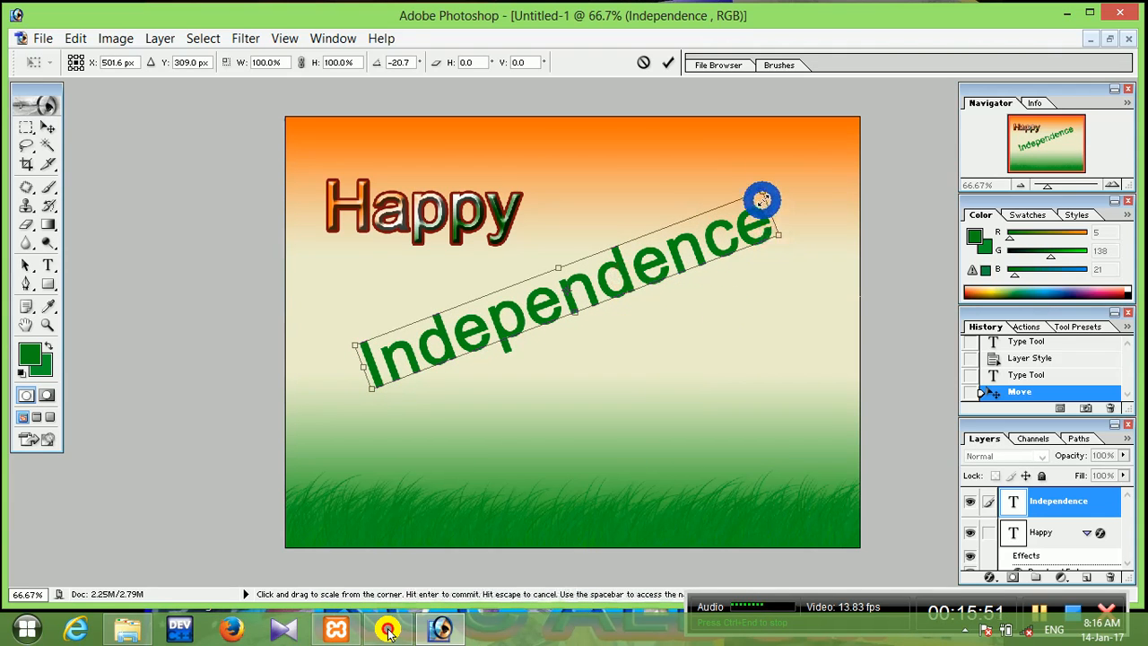
Scale the rotated "Independence" text to about 115.7% width and 168.2% height, shift it slightly left and apply the transform.
drag(761, 194, 810, 167)
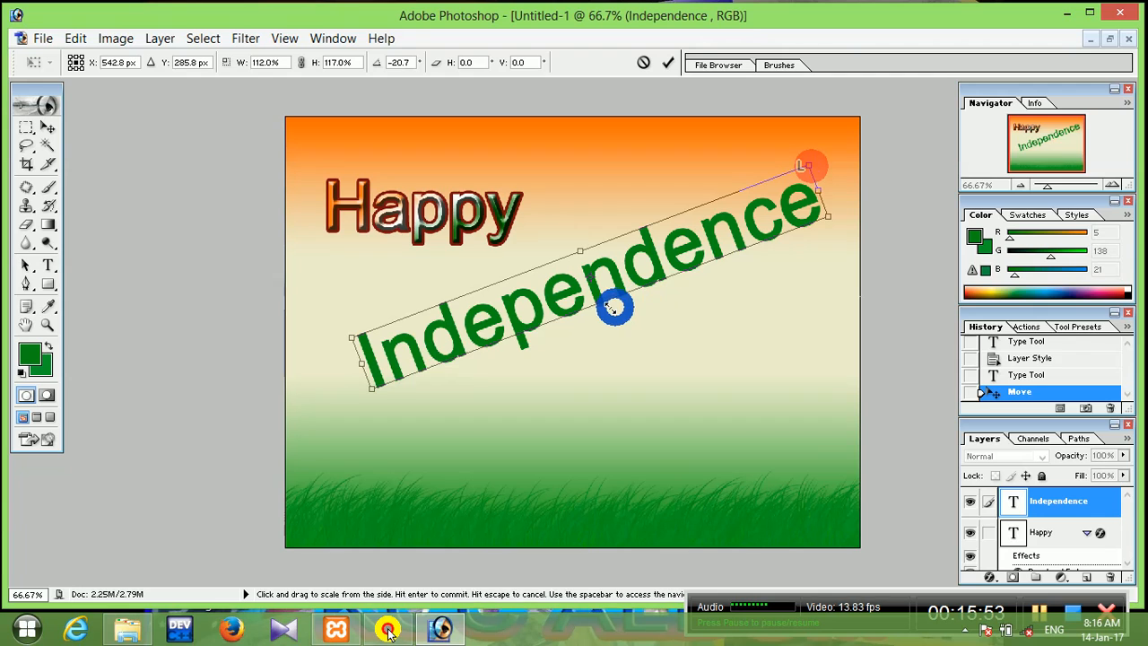
drag(601, 302, 621, 324)
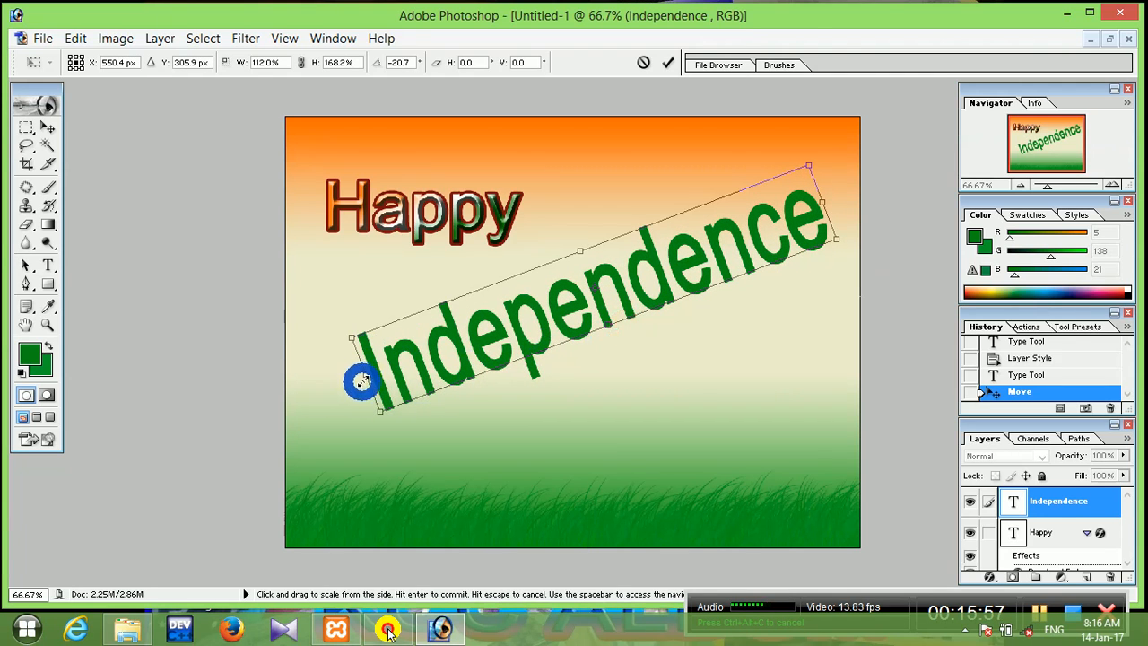
drag(361, 382, 346, 384)
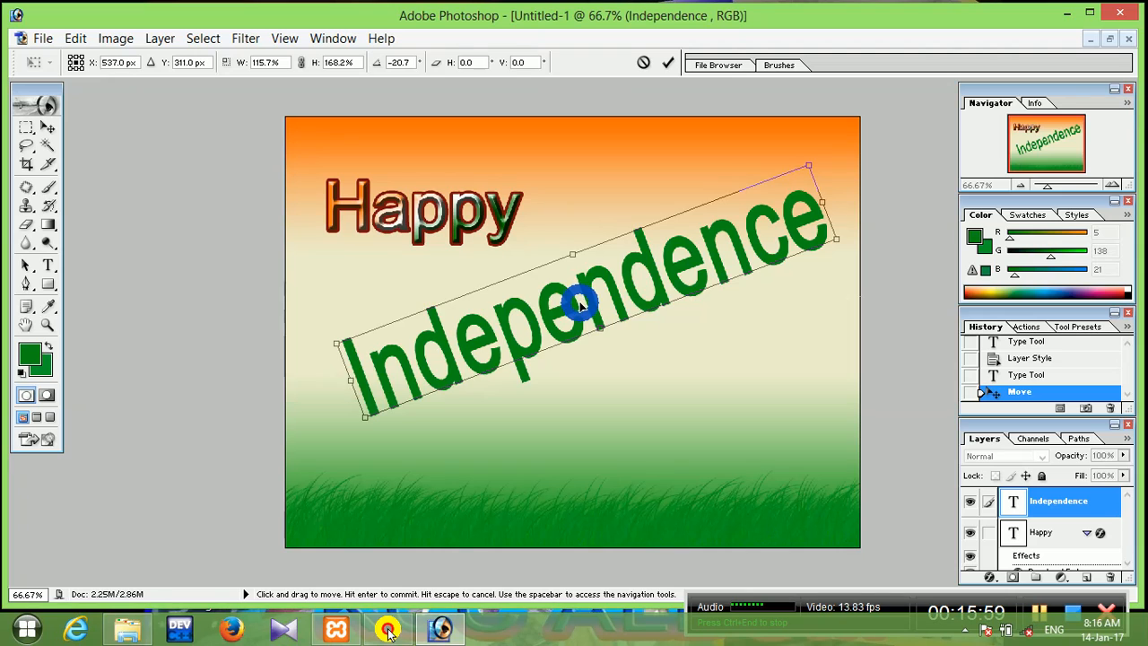
drag(580, 306, 557, 305)
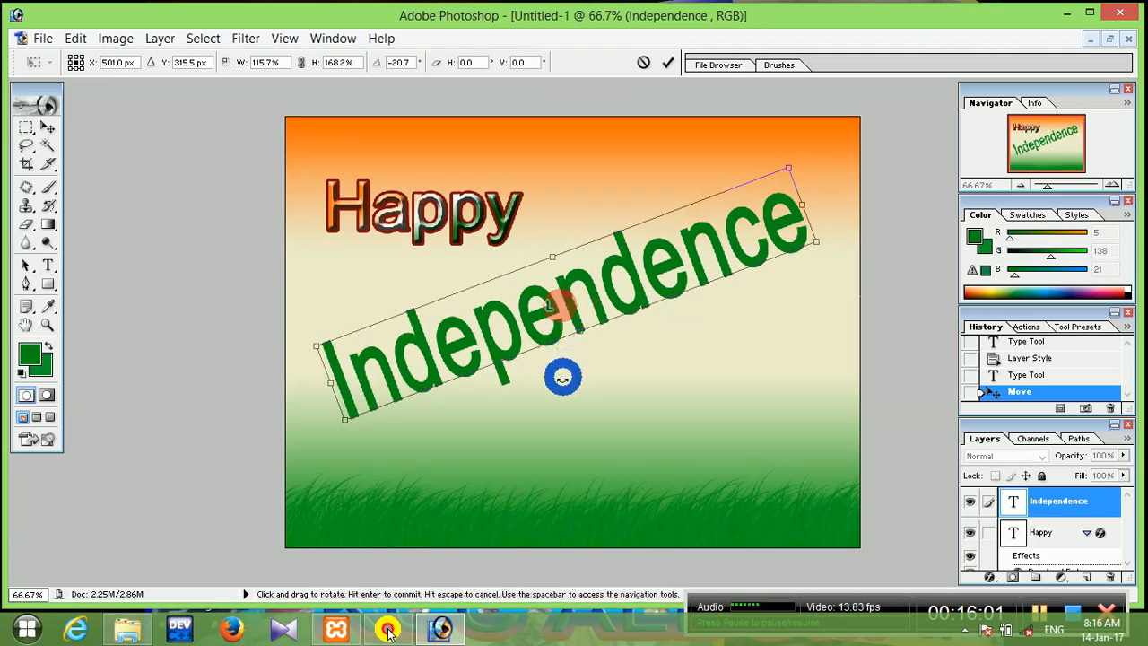
right_click(1055, 505)
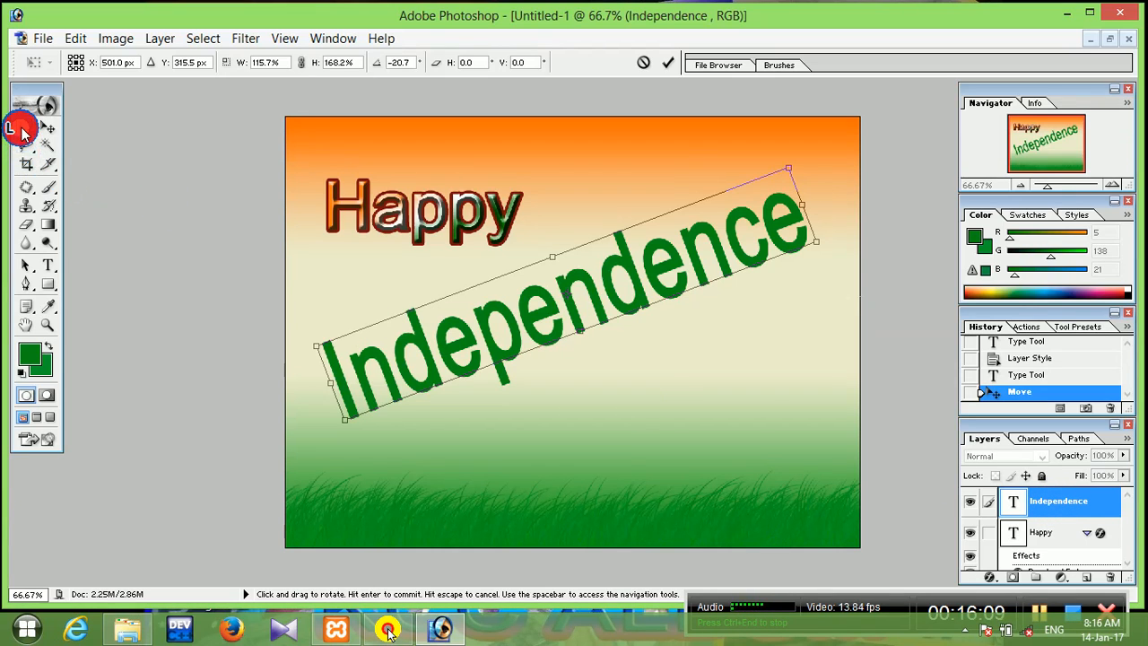
click(22, 131)
click(536, 250)
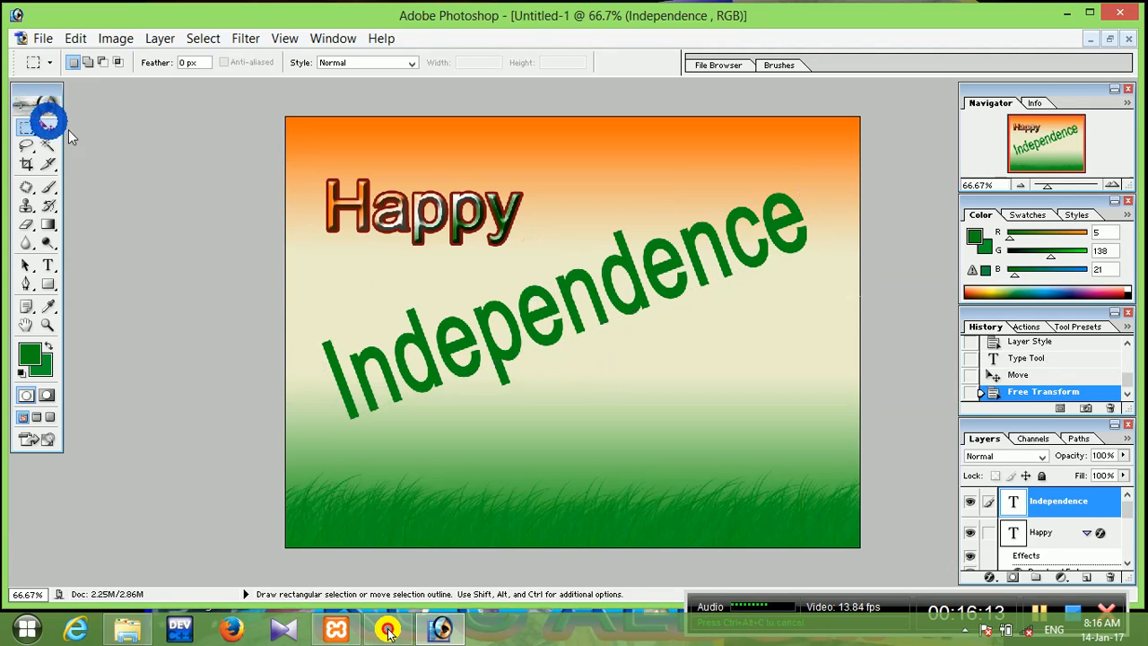
Add a Gradient Overlay layer style to the "Independence" layer and open its gradient for editing.
right_click(1080, 508)
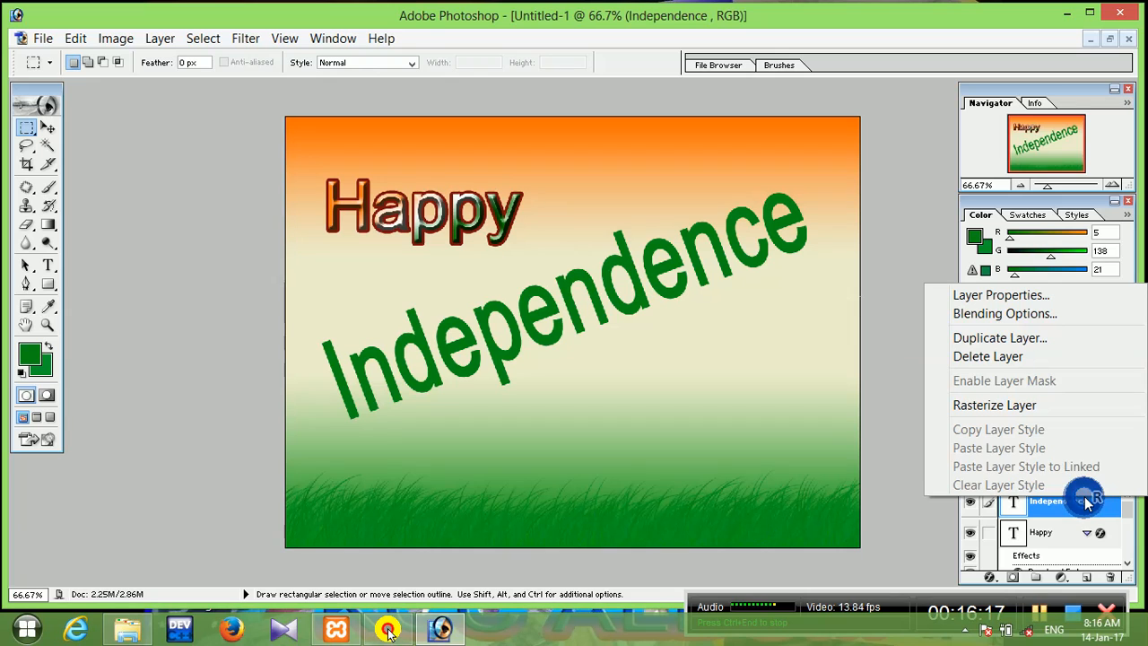
click(1002, 311)
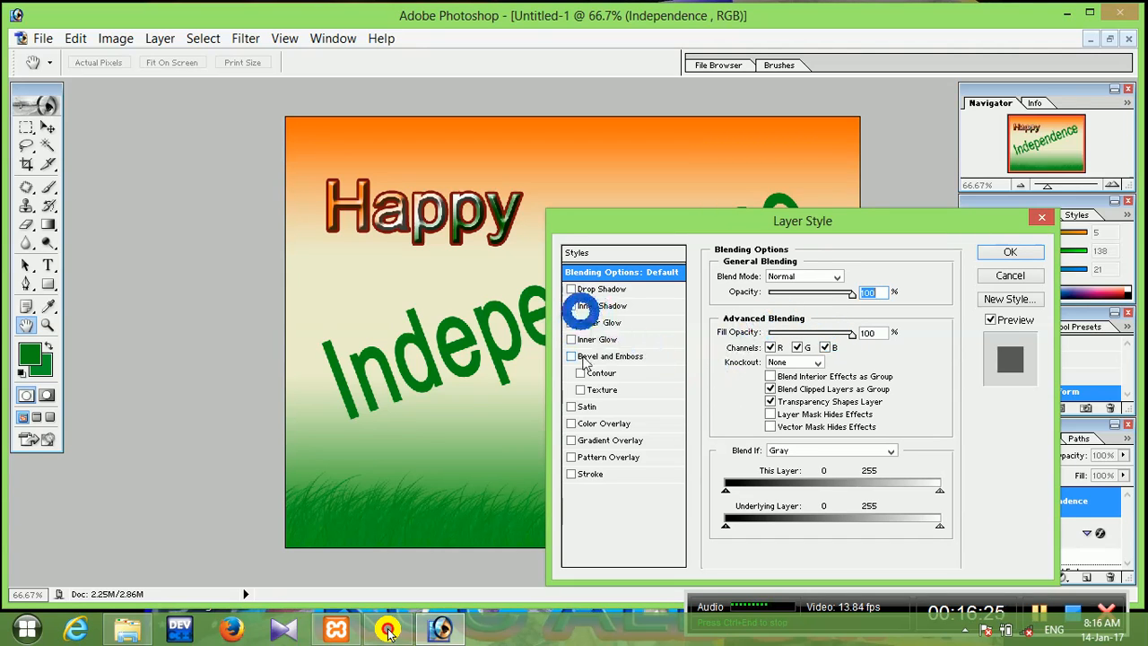
click(609, 440)
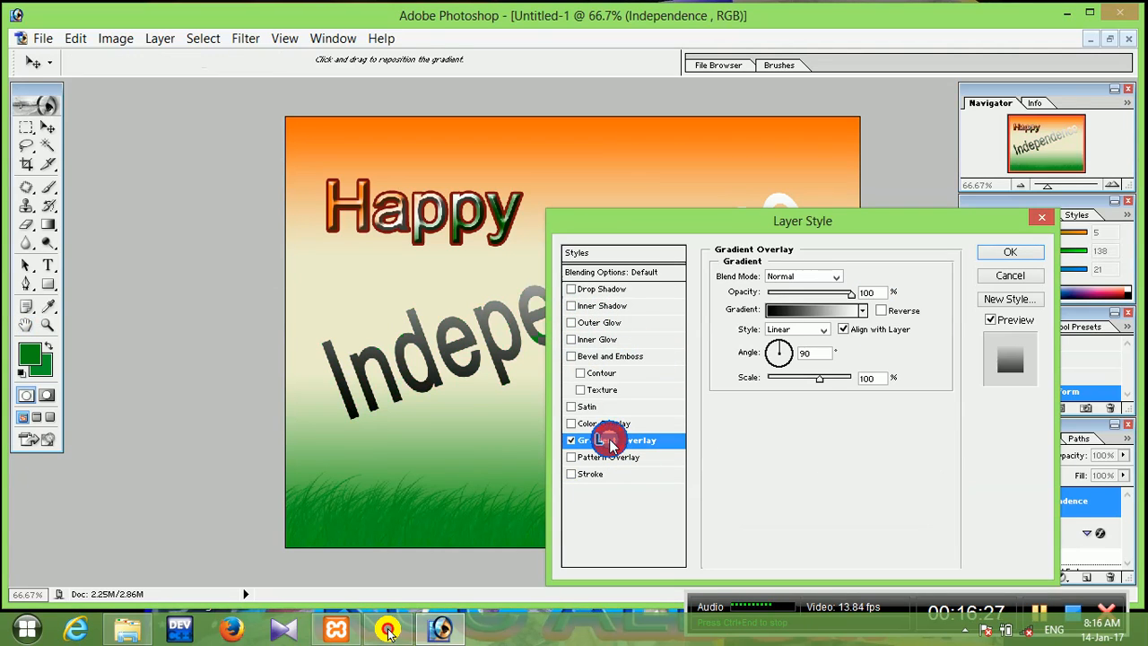
click(819, 312)
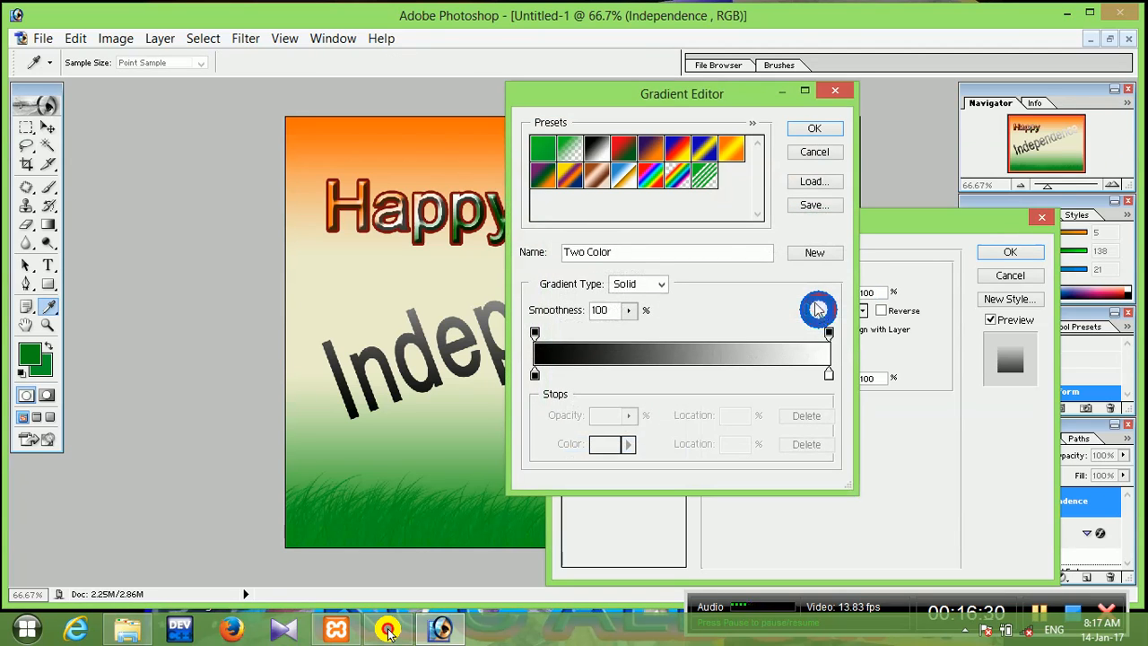
Try the Chrome, Orange-Yellow-Orange and Spectrum gradient presets on the "Independence" text.
click(623, 176)
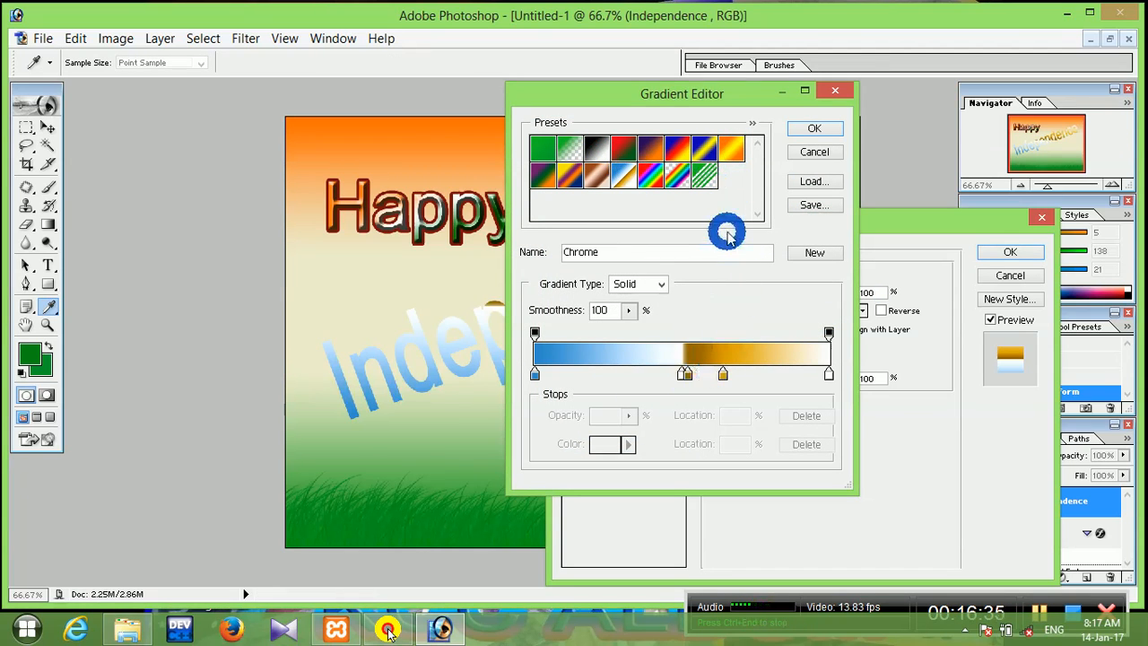
click(726, 147)
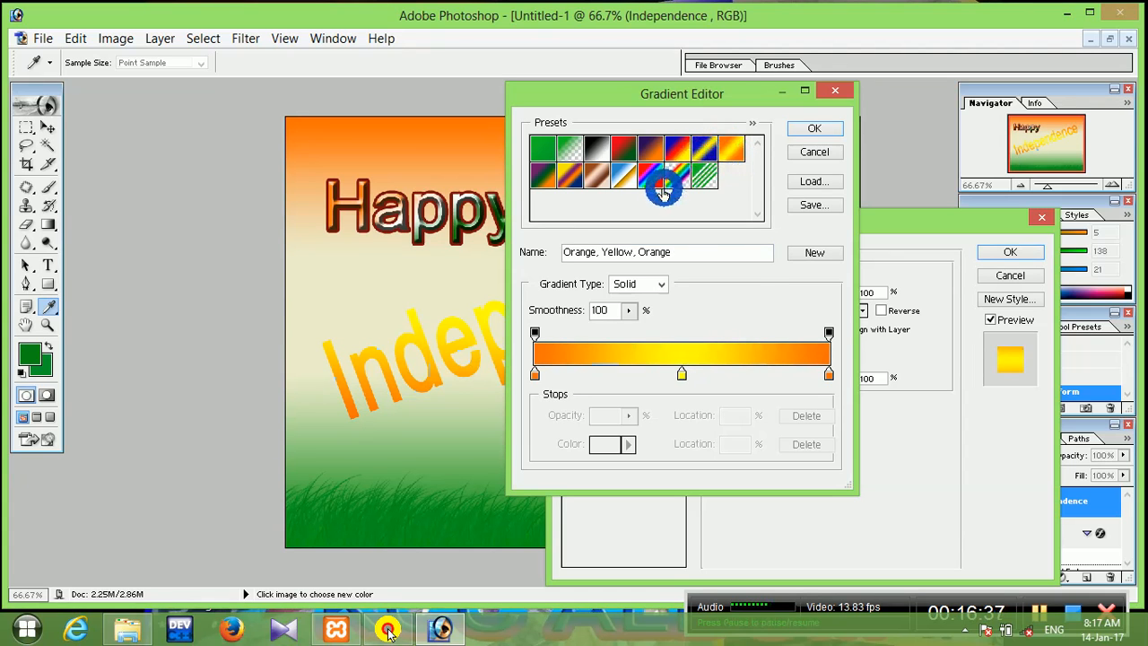
click(658, 184)
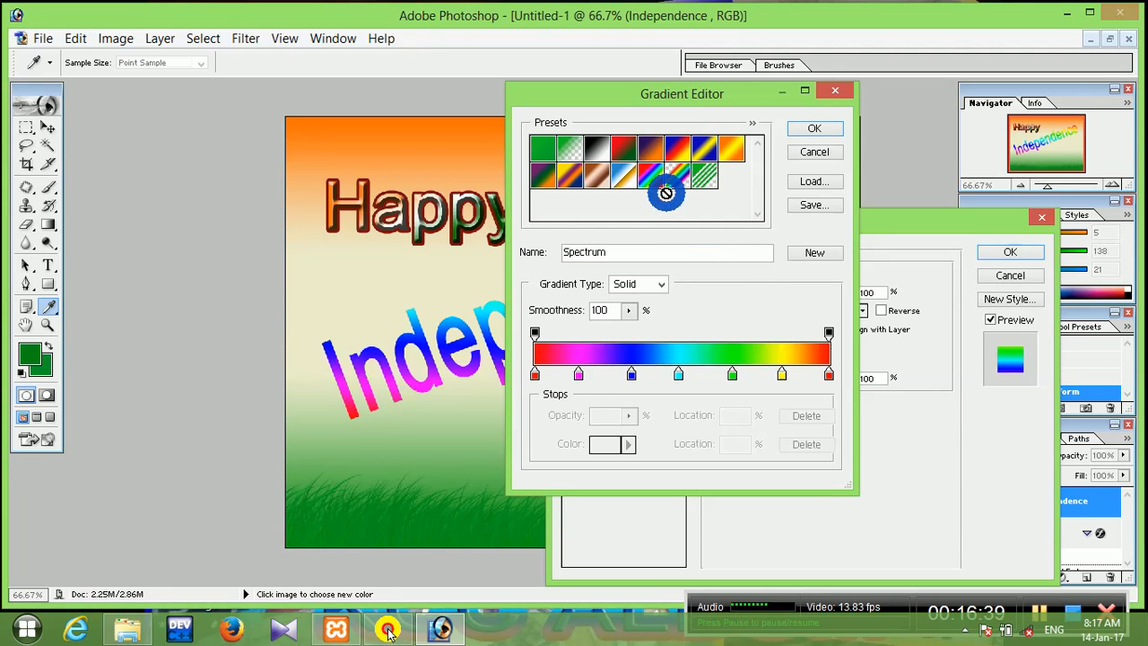
drag(741, 98, 910, 130)
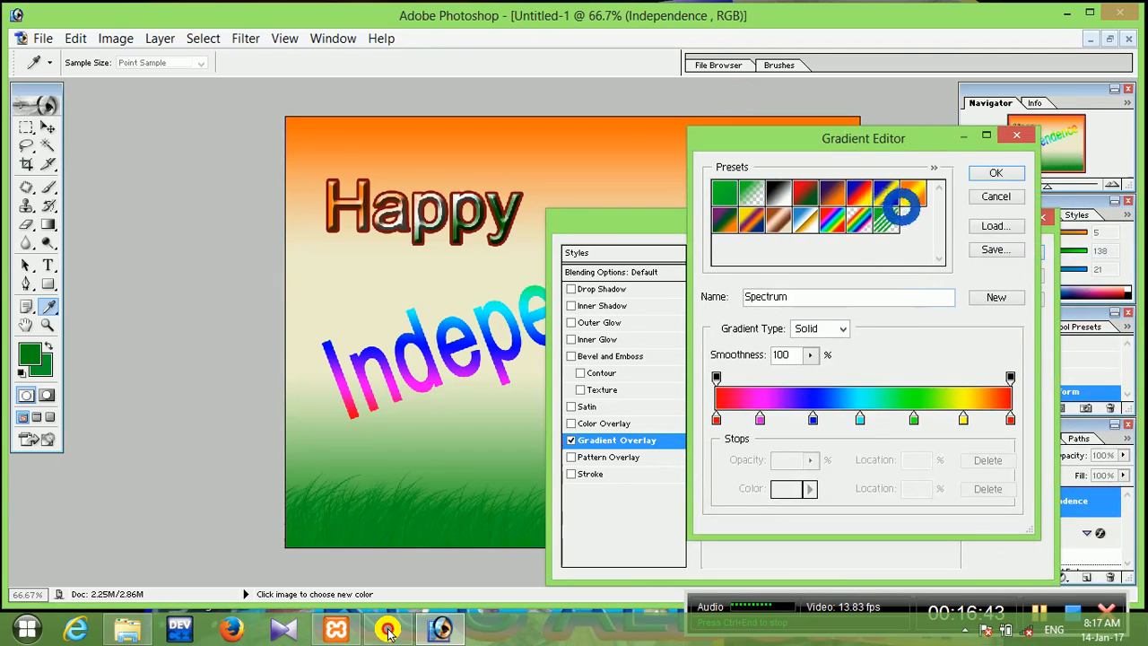
click(605, 492)
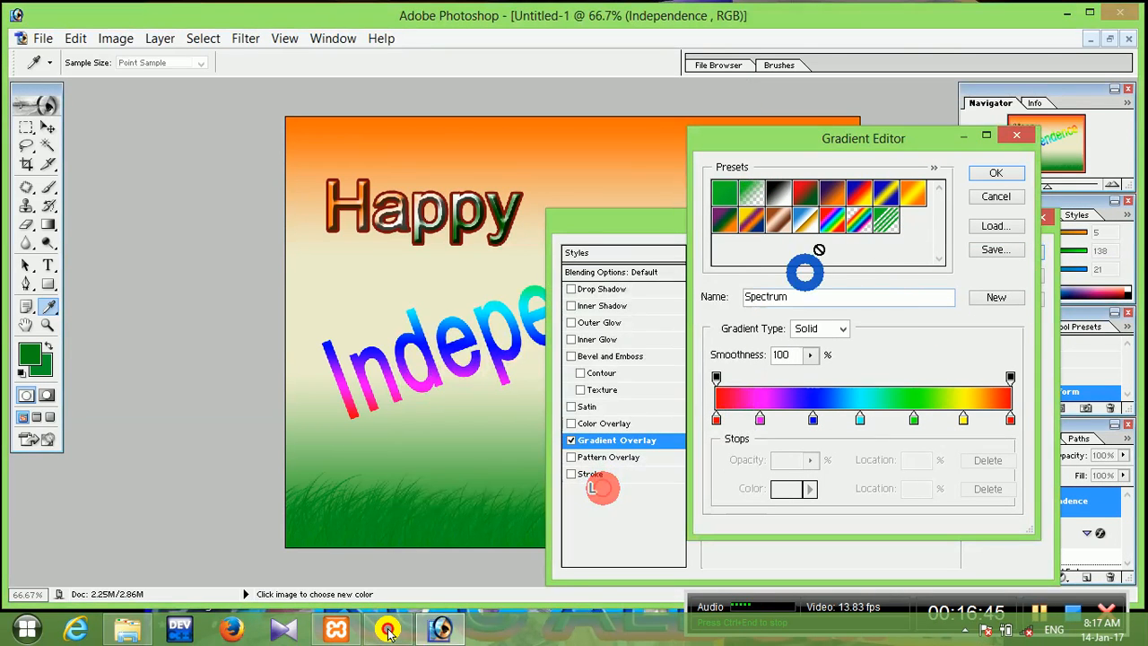
Use the Orange, Yellow, Orange preset for the text's gradient overlay, adding a green color stop at 2% location.
click(910, 192)
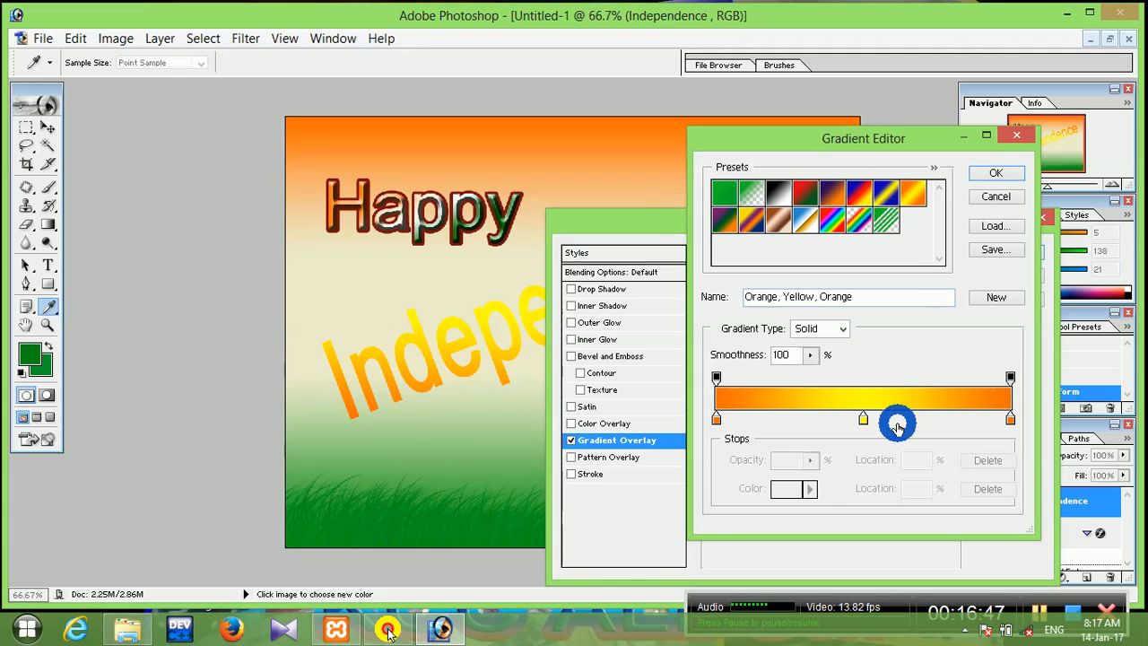
click(722, 421)
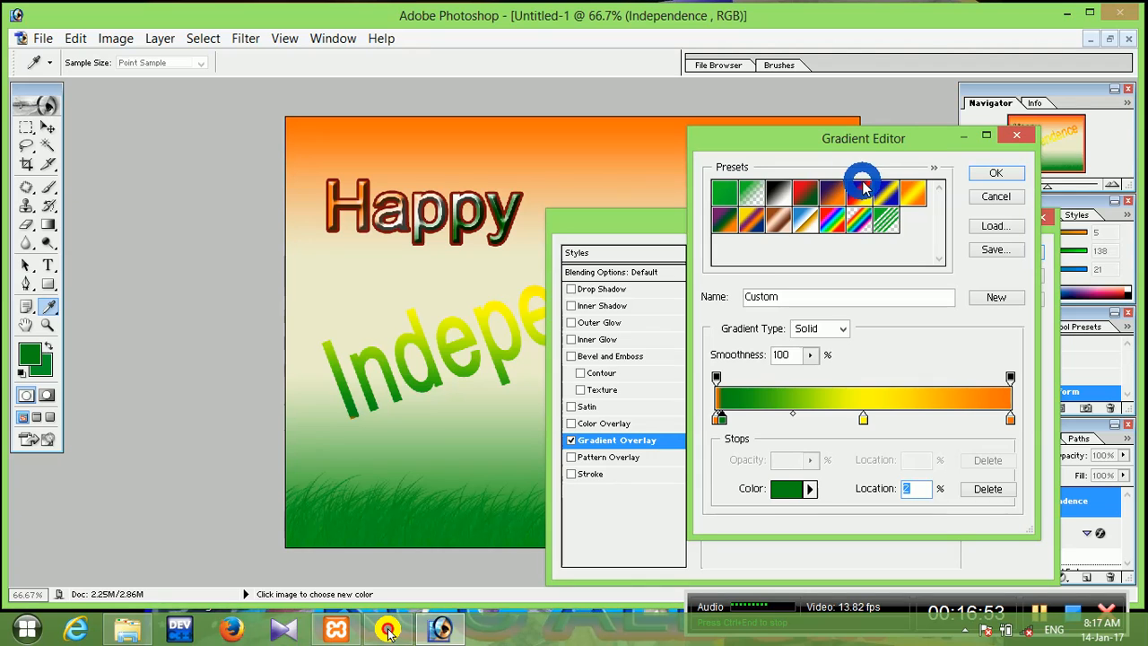
drag(875, 146, 825, 157)
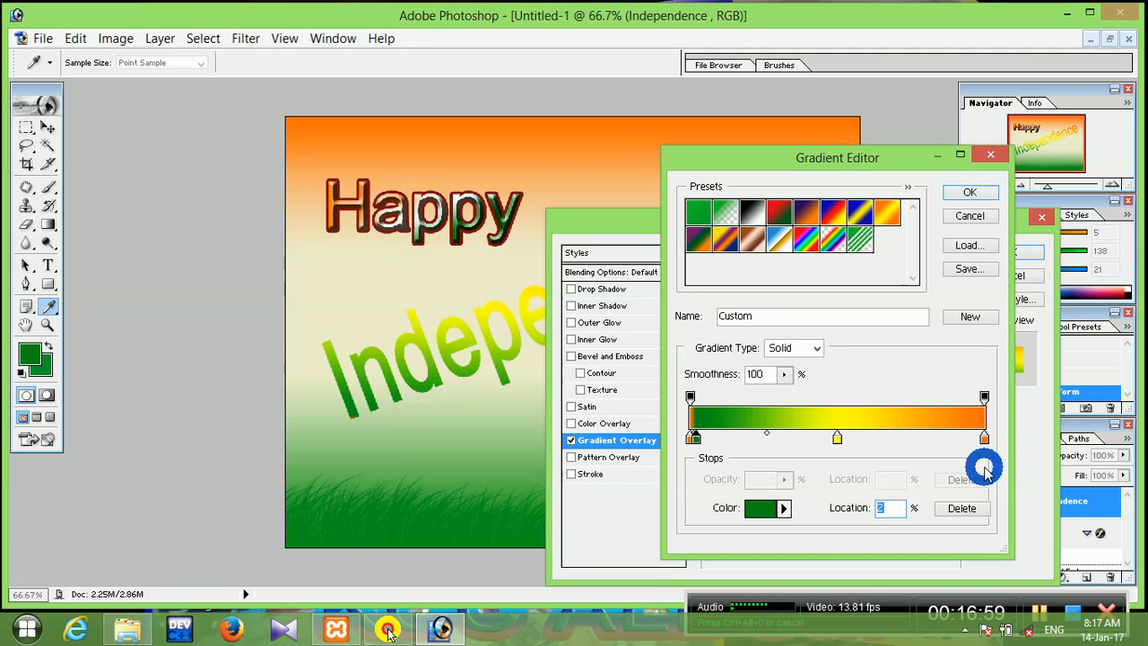
click(974, 193)
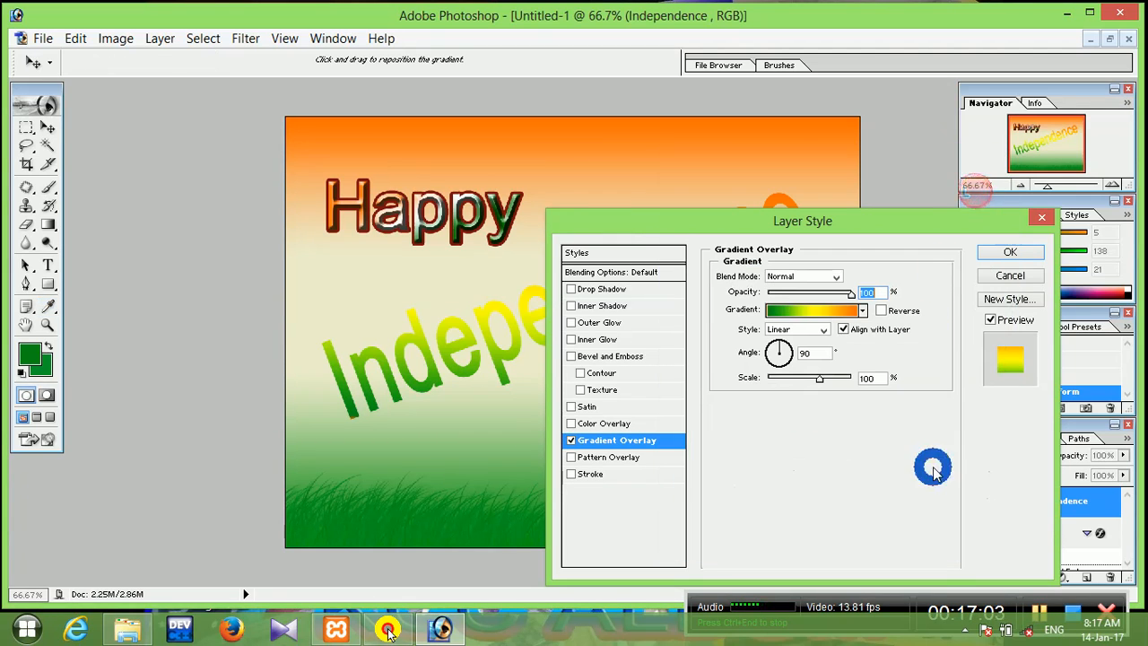
drag(894, 232, 478, 411)
drag(749, 364, 789, 345)
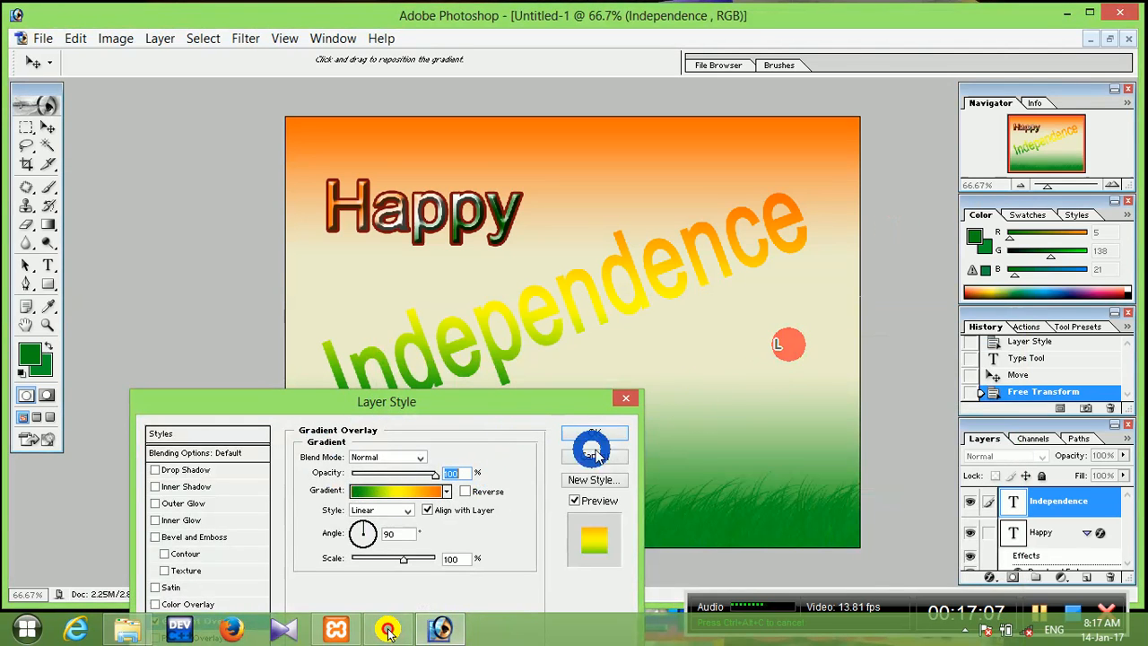
Add an Inner Bevel to the "Independence" text and raise its depth to about 351%.
drag(492, 403, 1038, 190)
mouse_move(453, 264)
mouse_down()
mouse_move(510, 238)
mouse_move(671, 362)
mouse_move(728, 319)
mouse_up()
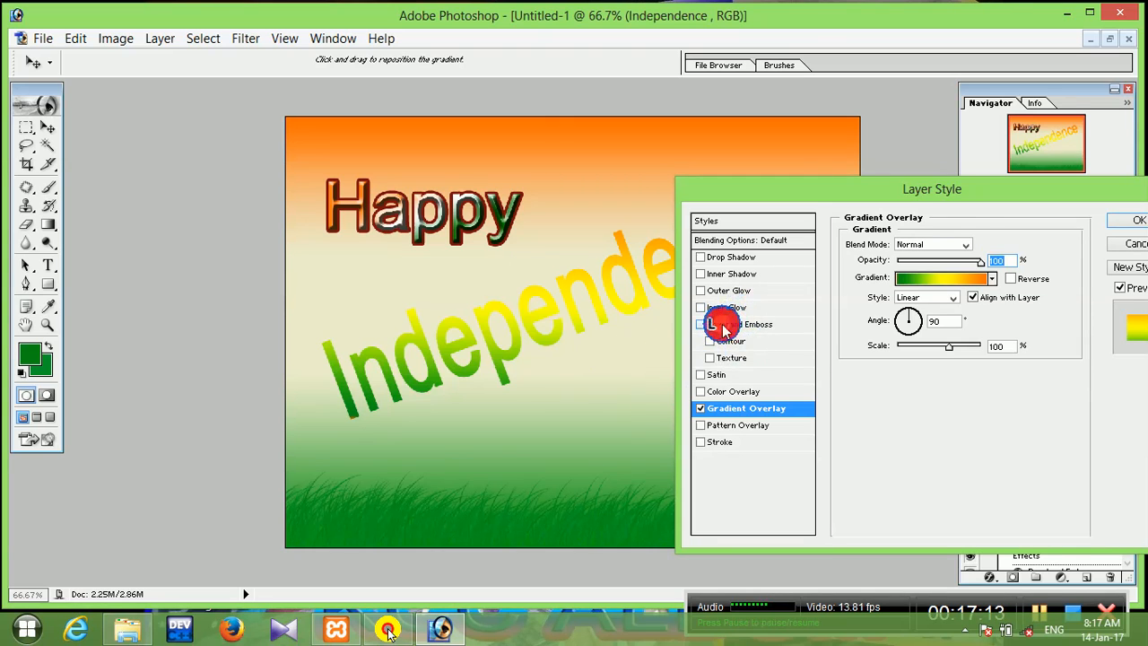
click(723, 327)
mouse_move(720, 358)
mouse_down()
mouse_move(720, 454)
mouse_move(547, 351)
mouse_move(464, 191)
mouse_move(484, 224)
mouse_move(440, 412)
mouse_up()
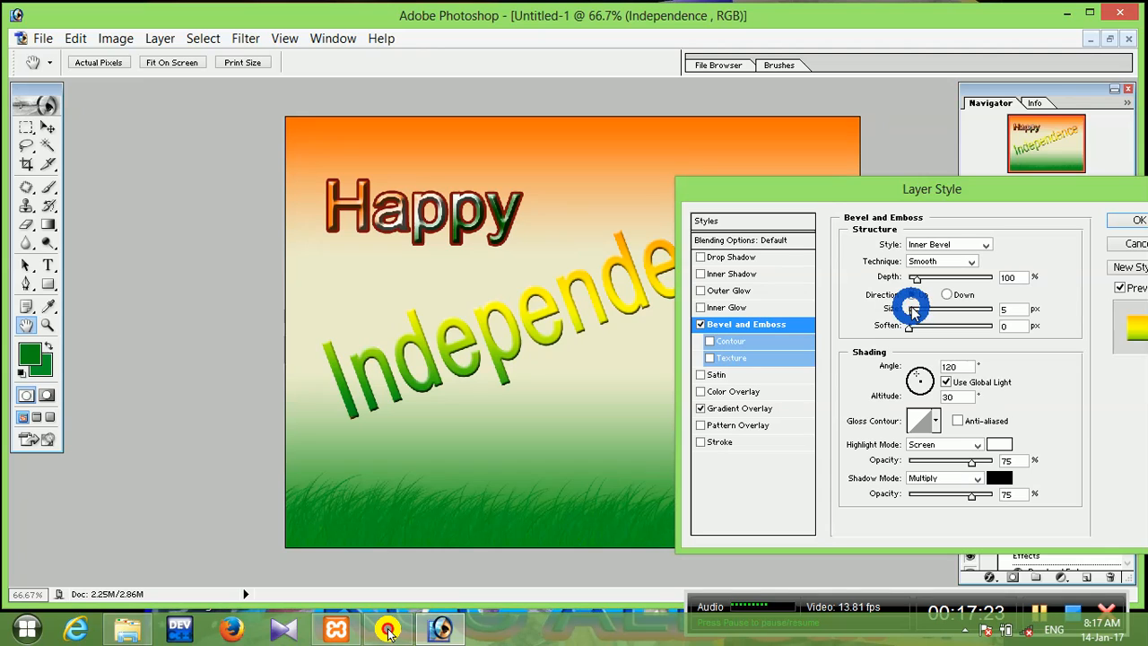
mouse_move(913, 309)
mouse_down()
mouse_move(939, 321)
mouse_move(902, 319)
mouse_move(916, 328)
mouse_up()
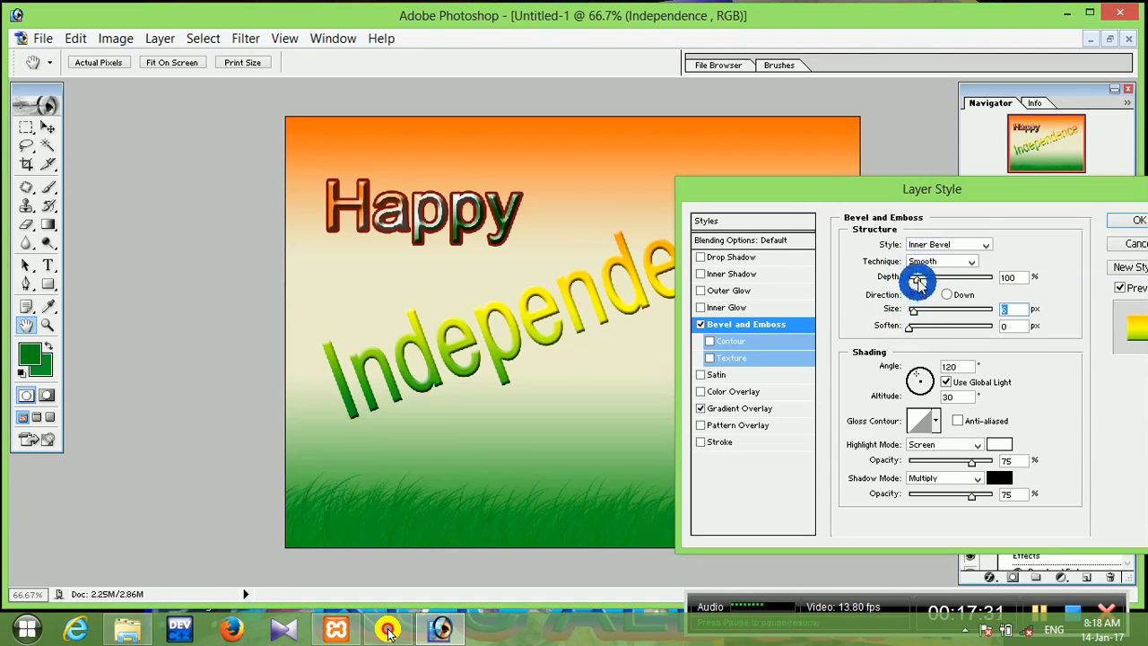
drag(919, 281, 931, 281)
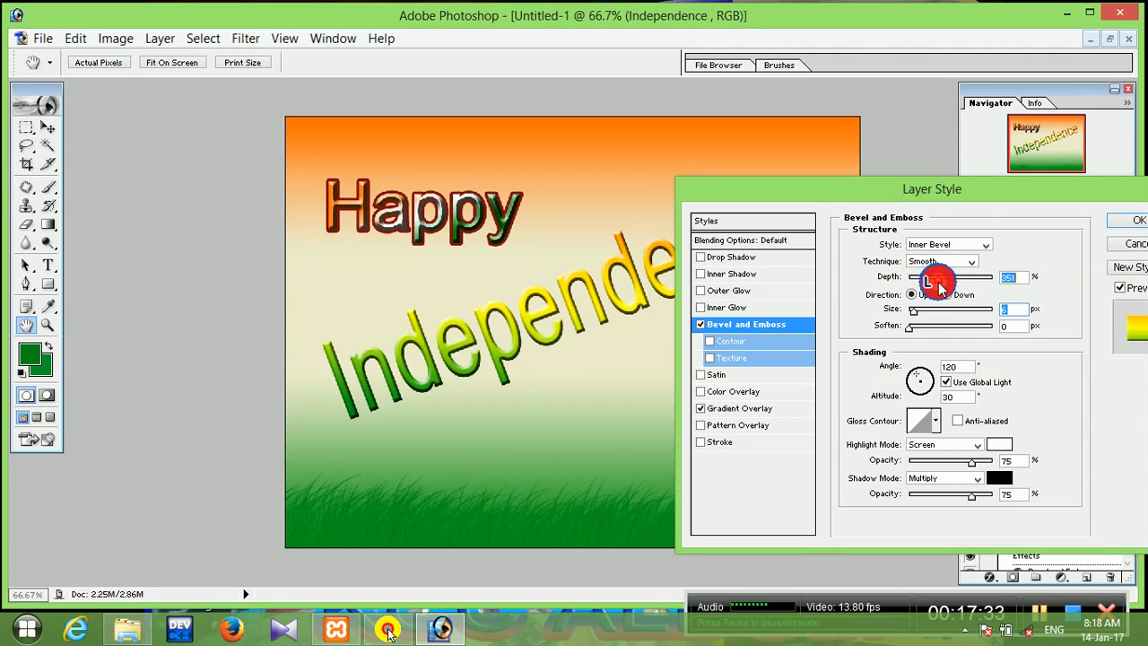
Enable the bevel's Contour on the "Independence" text and set its range to 100%.
click(754, 349)
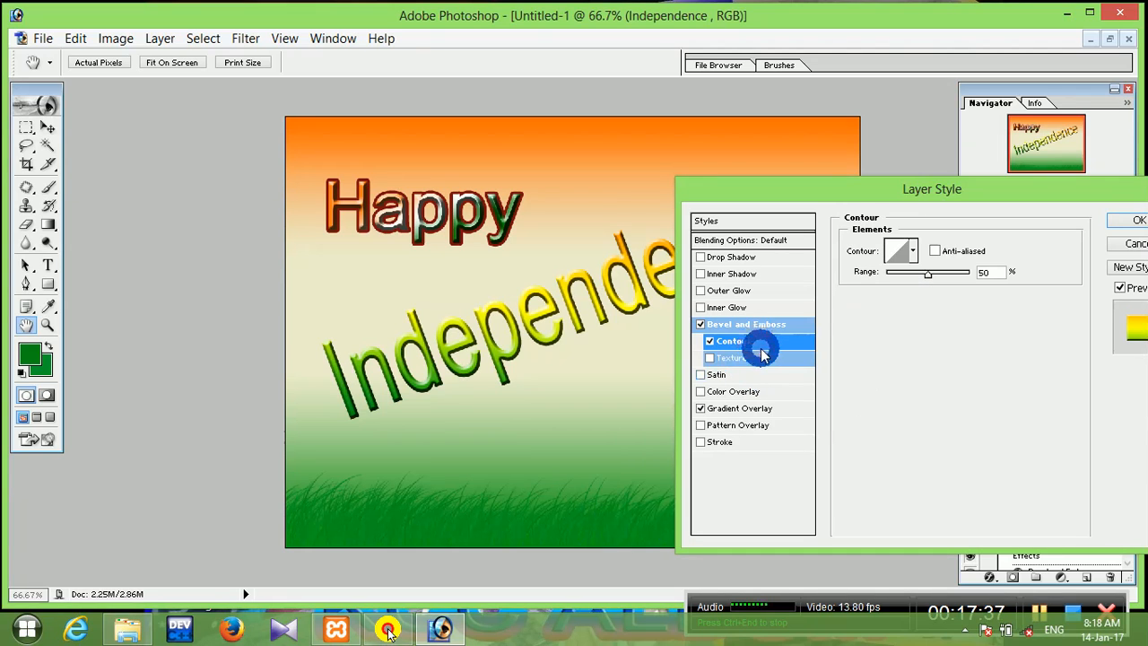
click(934, 272)
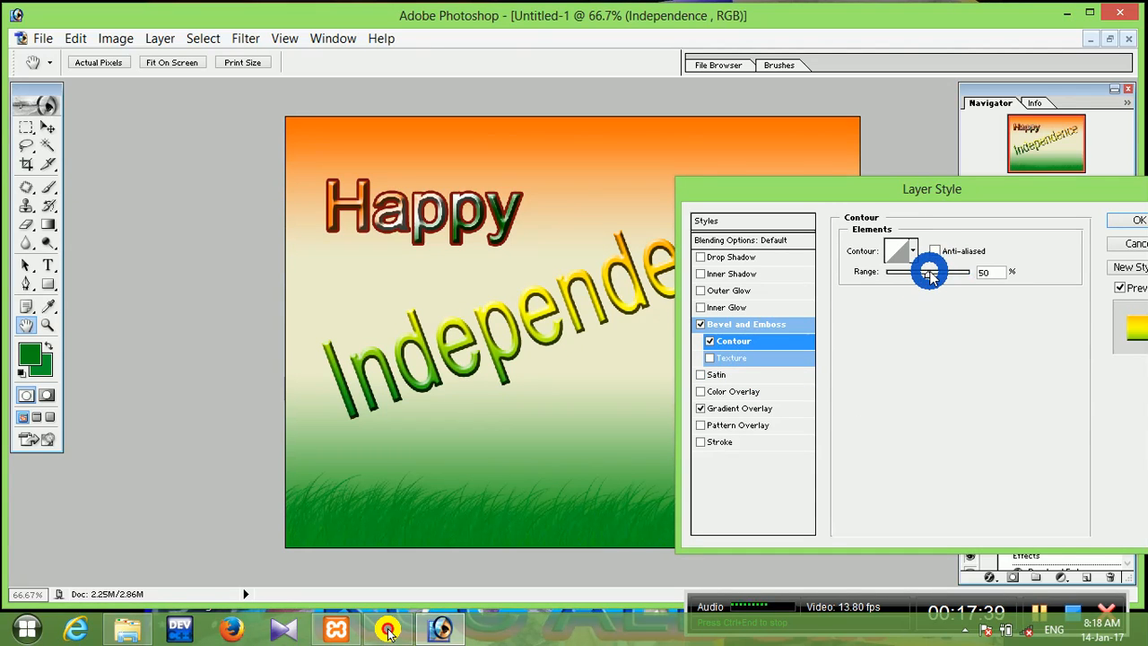
drag(914, 273, 1007, 278)
key(Return)
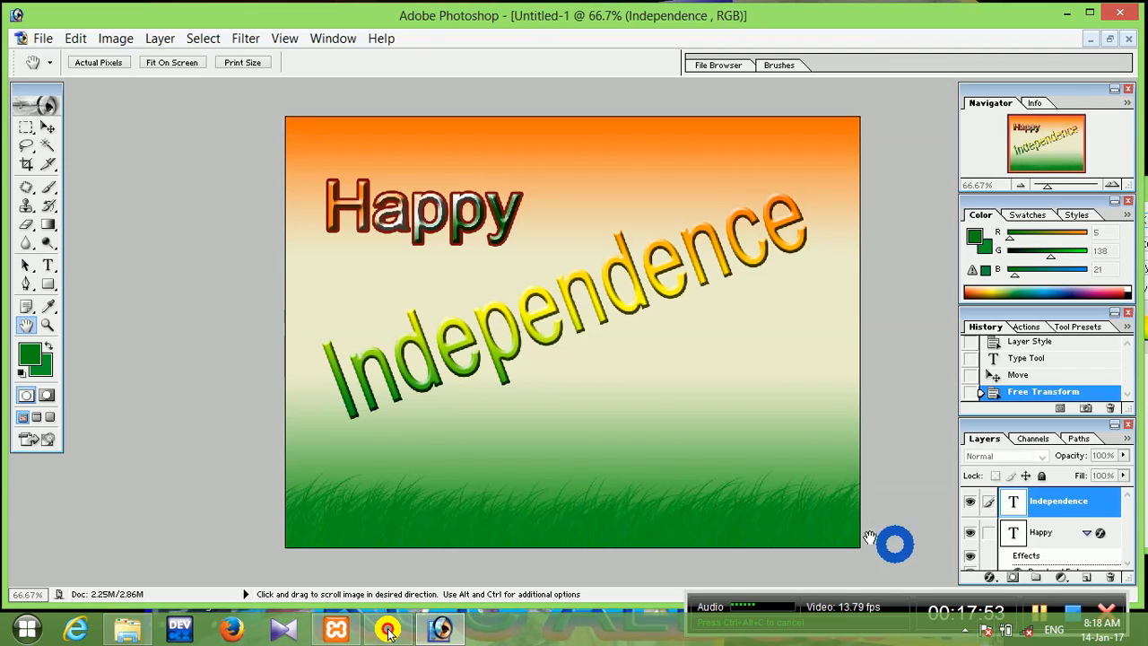
click(781, 348)
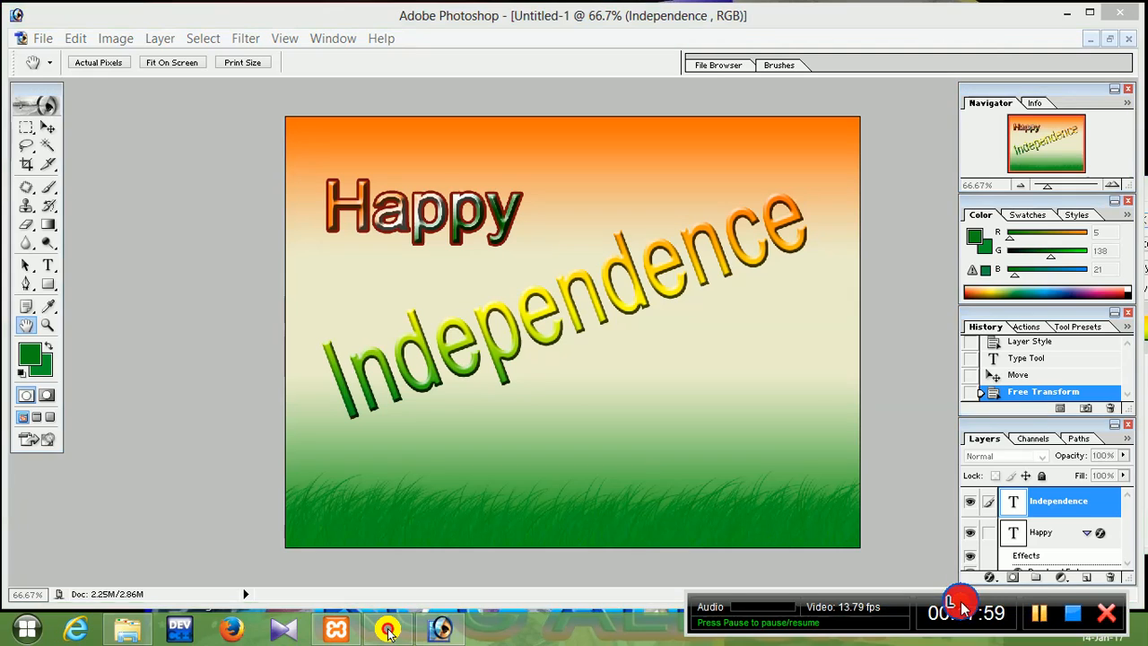
click(1035, 610)
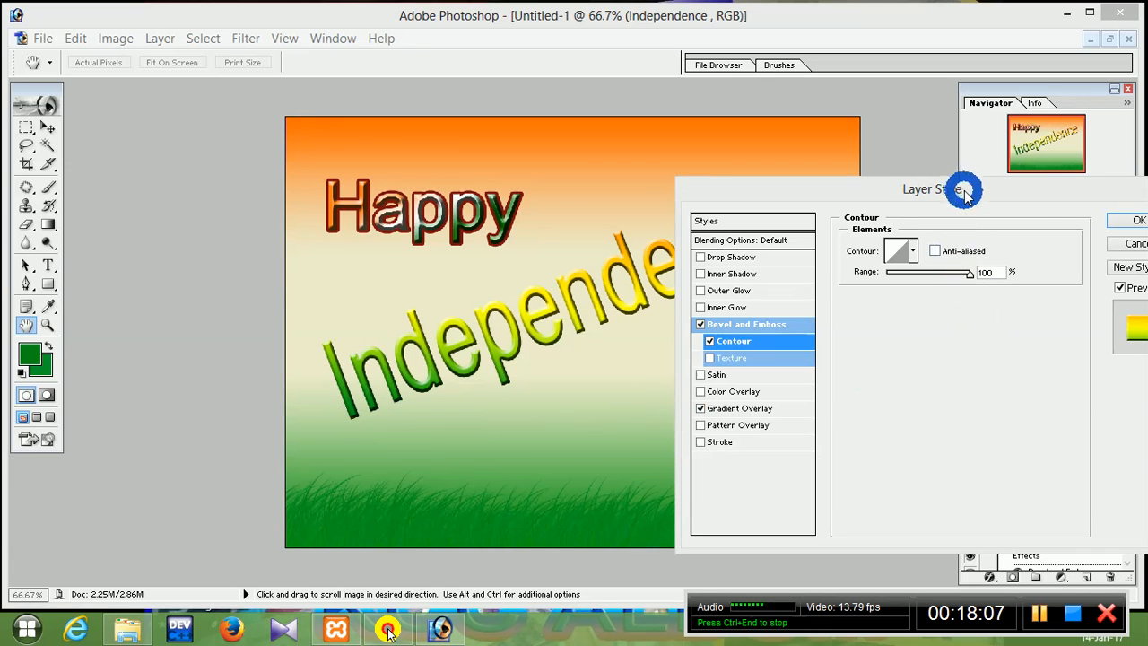
drag(964, 193, 780, 106)
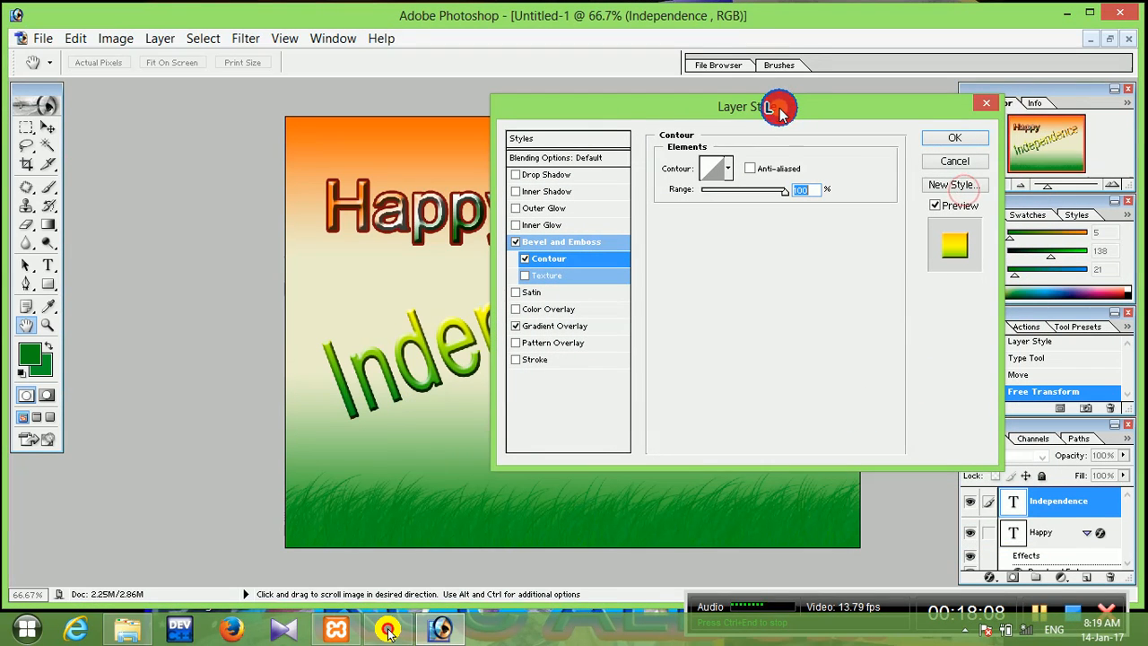
Connect the computer to the listed Wi-Fi network and return to the layer style settings.
click(1033, 631)
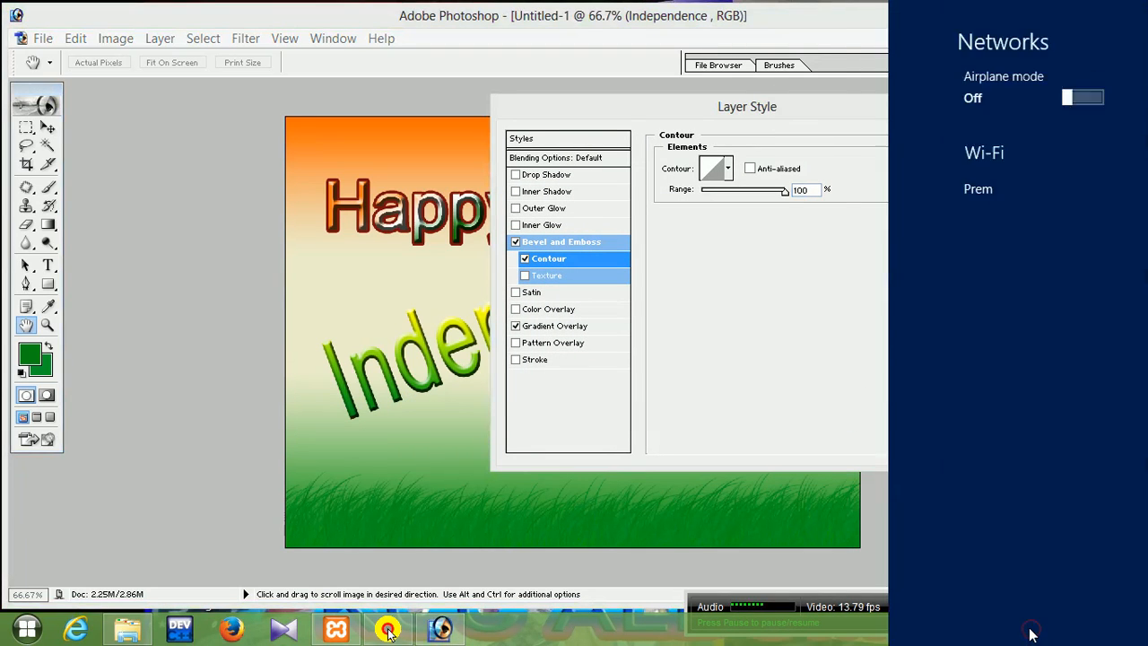
click(1030, 188)
click(934, 285)
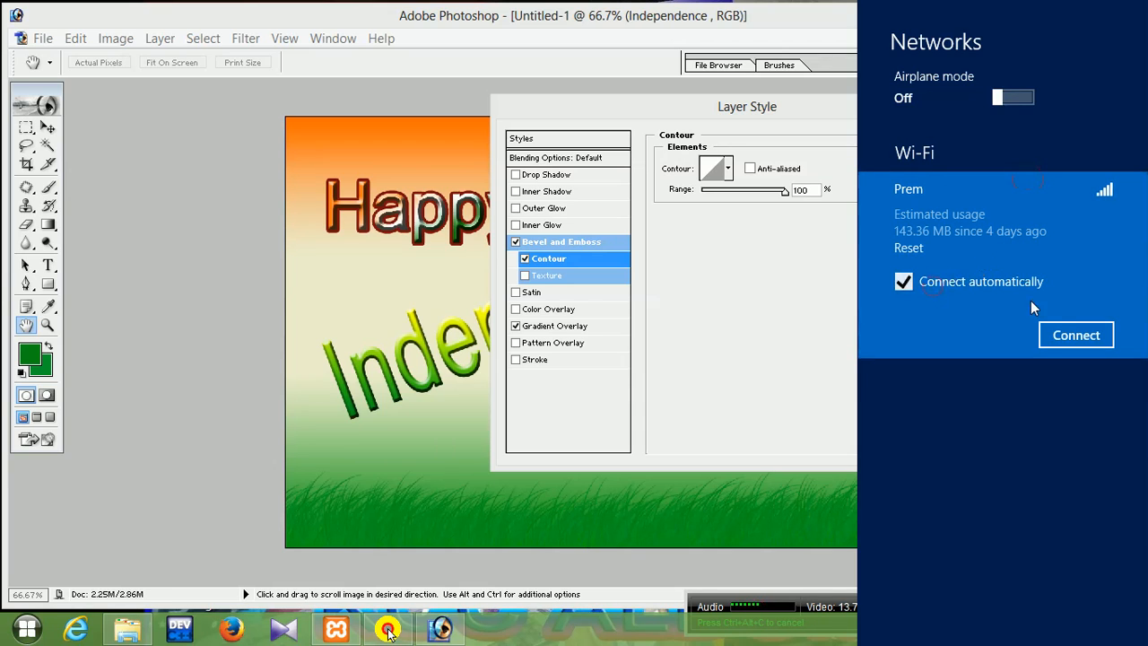
click(1064, 332)
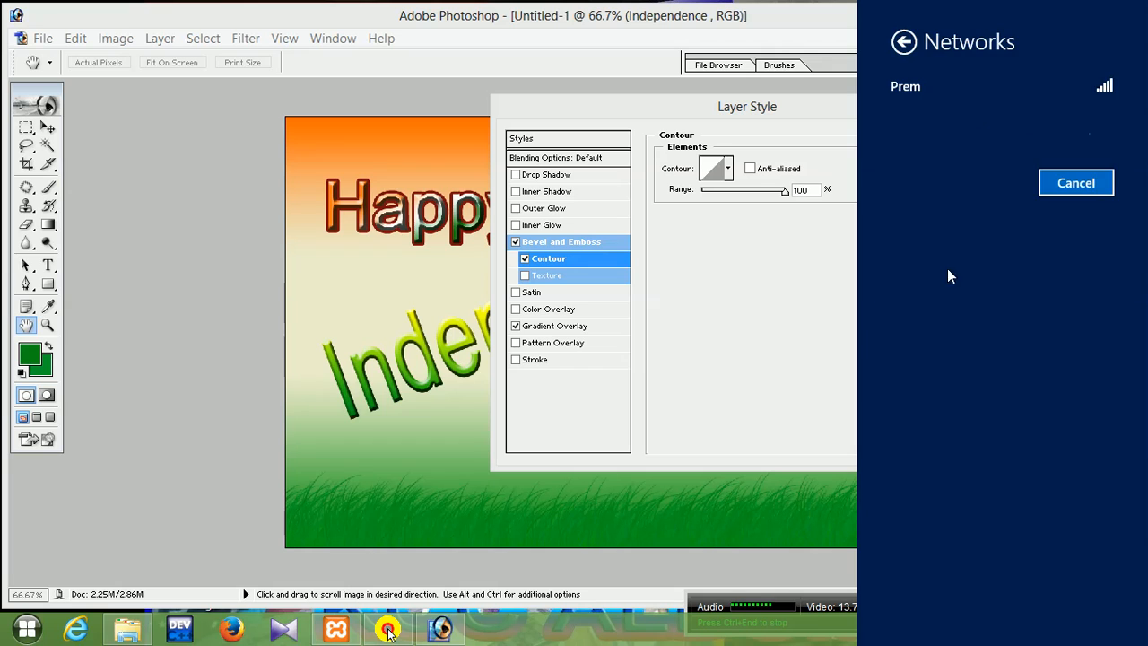
click(793, 345)
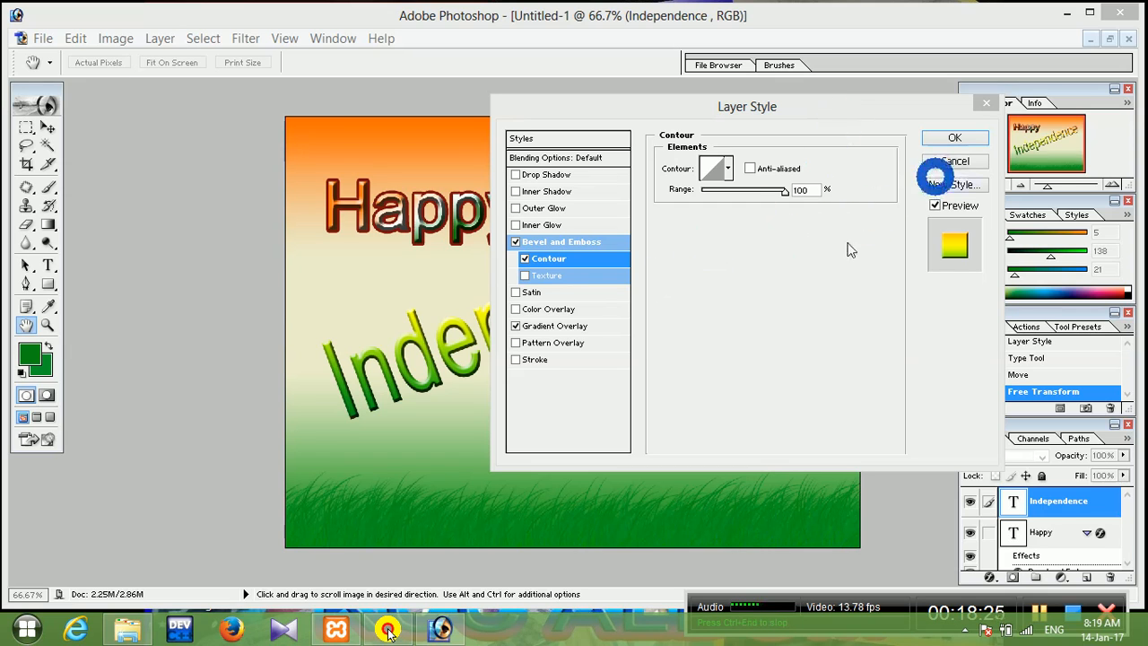
Try several Texture patterns on the bevel of the "Independence" text and turn the texture off again.
click(541, 279)
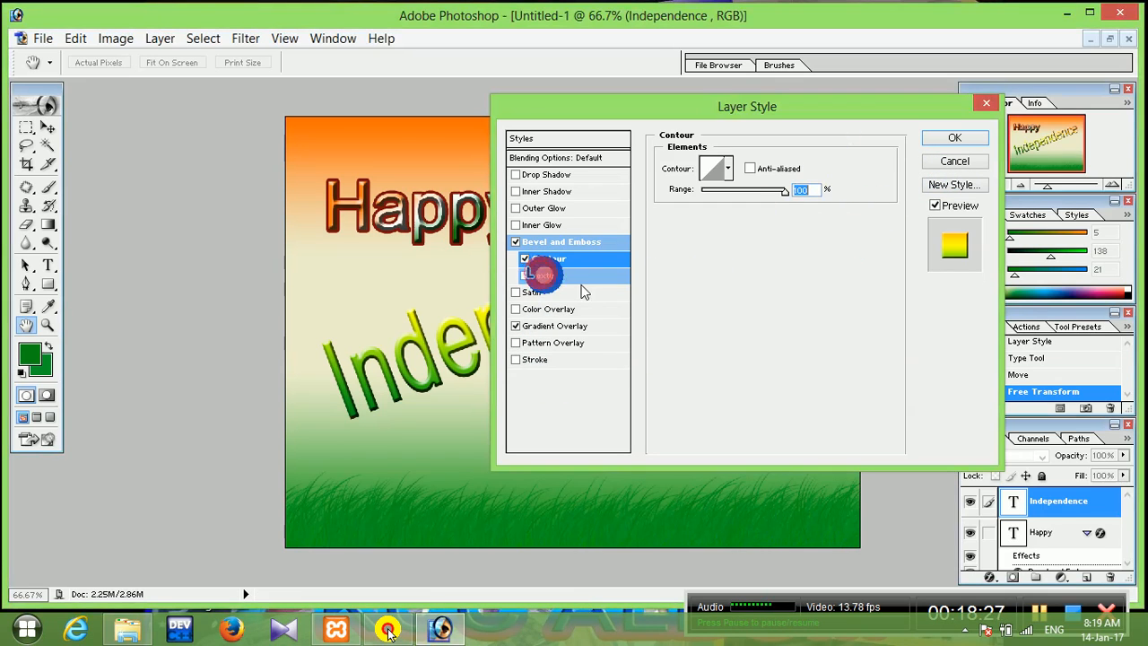
click(526, 275)
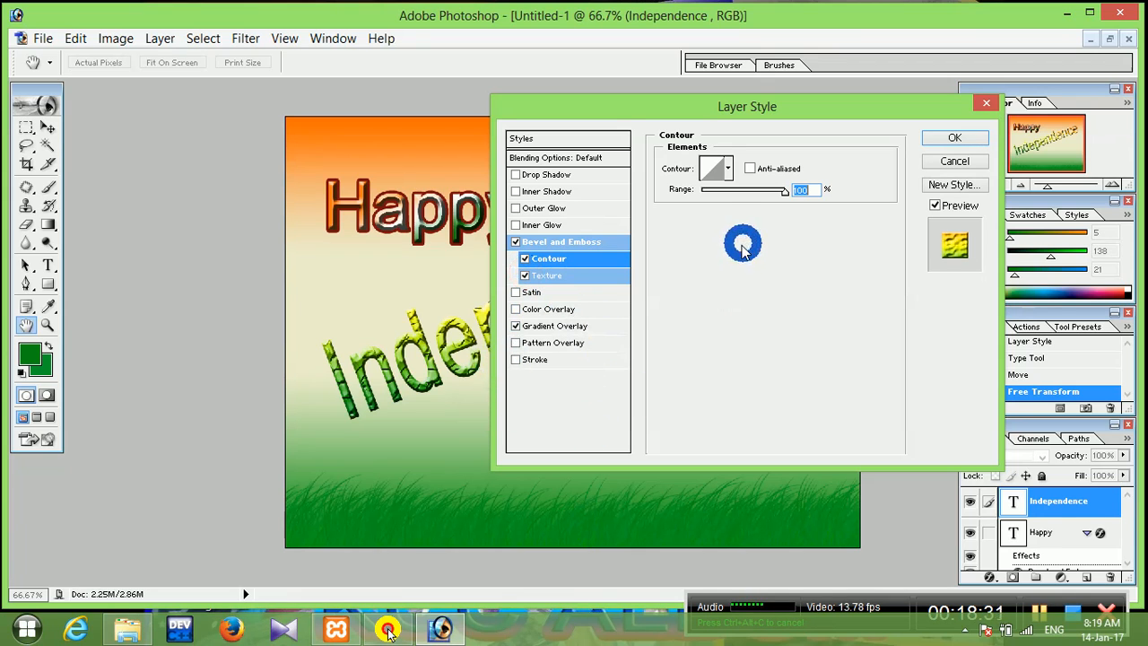
click(596, 274)
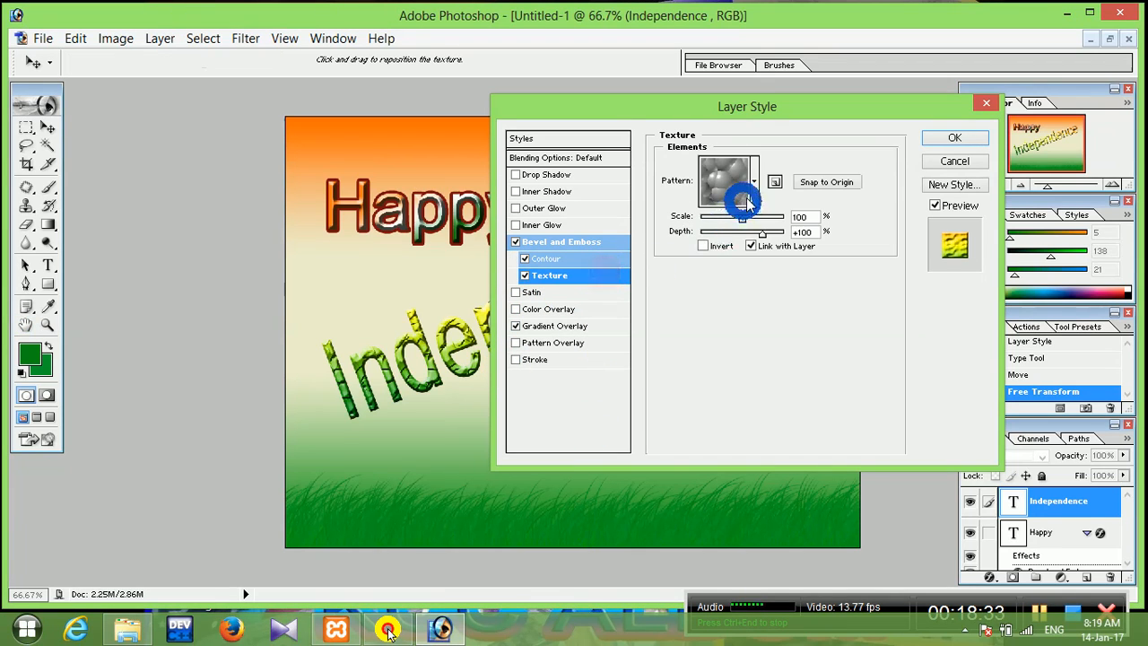
click(755, 186)
click(725, 232)
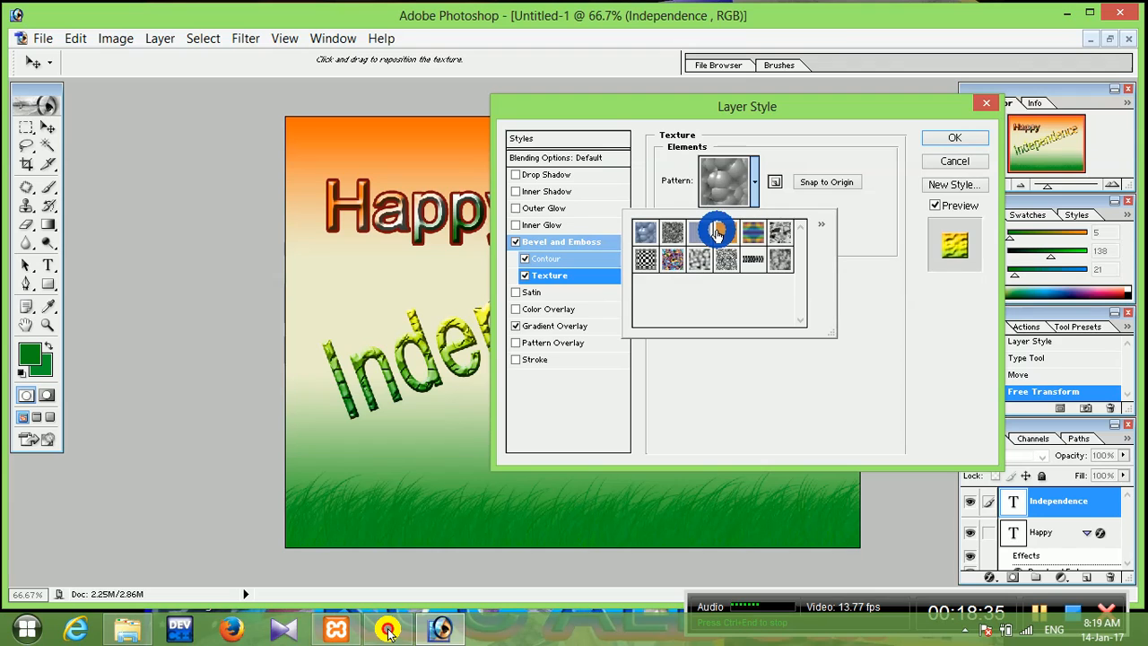
click(753, 236)
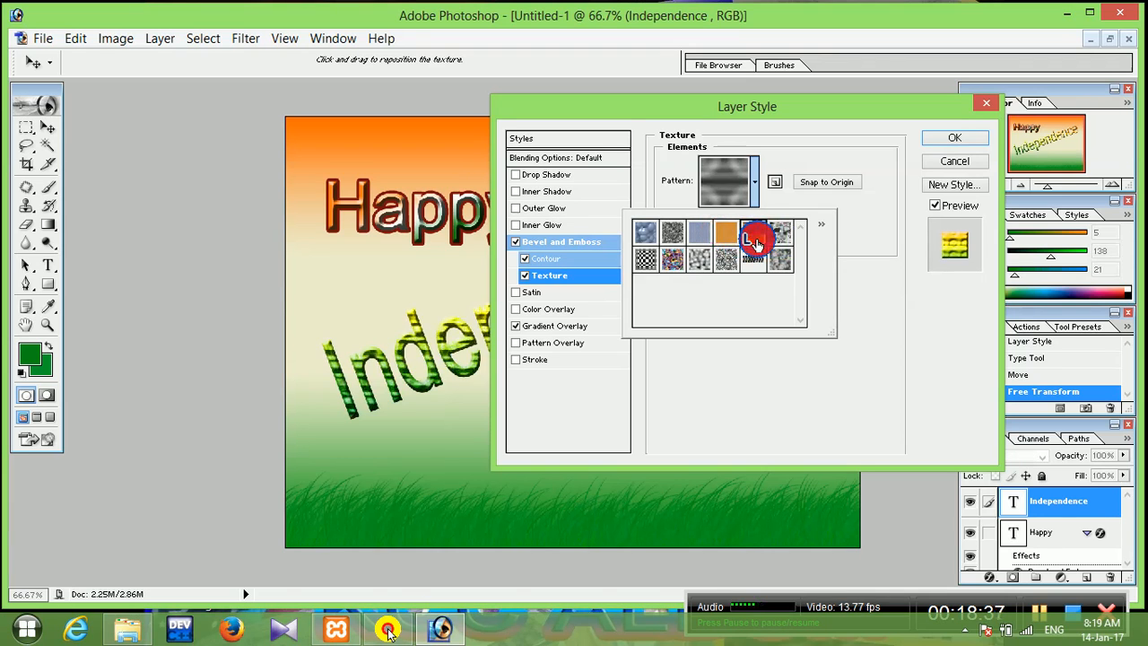
click(781, 236)
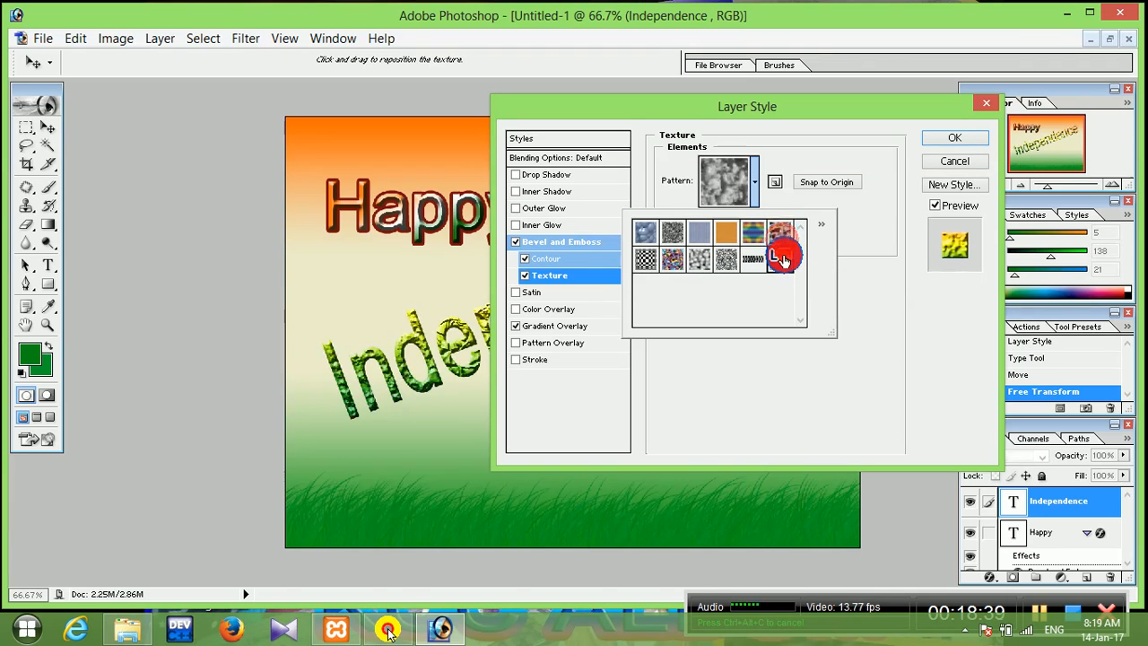
click(744, 262)
click(701, 259)
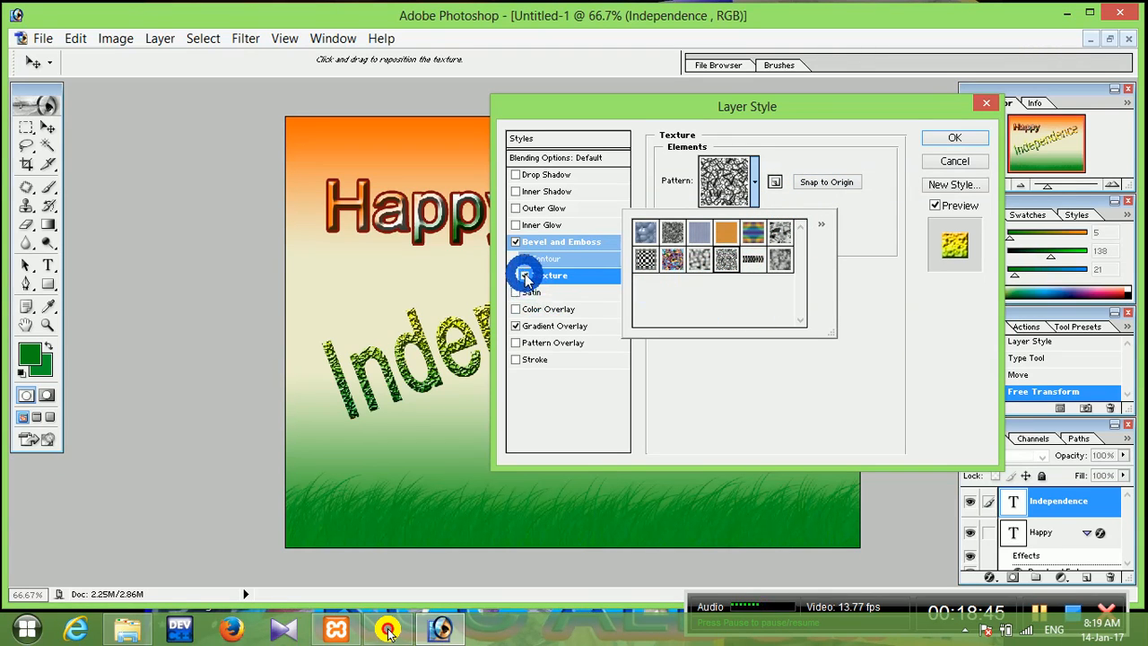
click(525, 278)
click(524, 278)
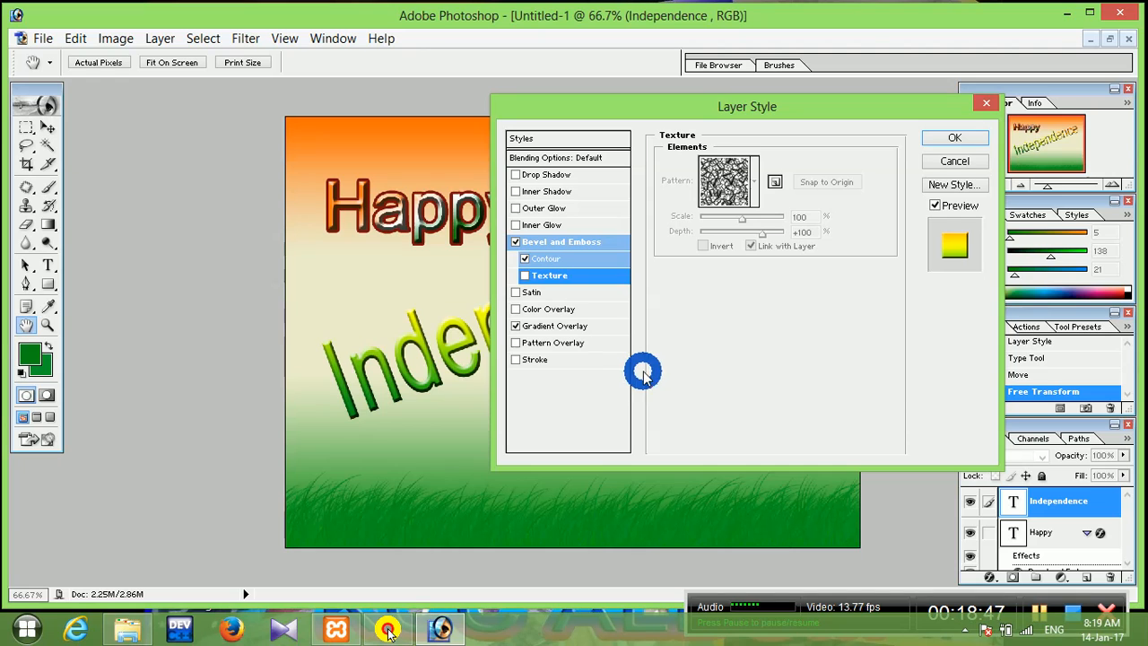
Apply the layer style to the "Independence" text and collapse the layer's effects list.
click(955, 136)
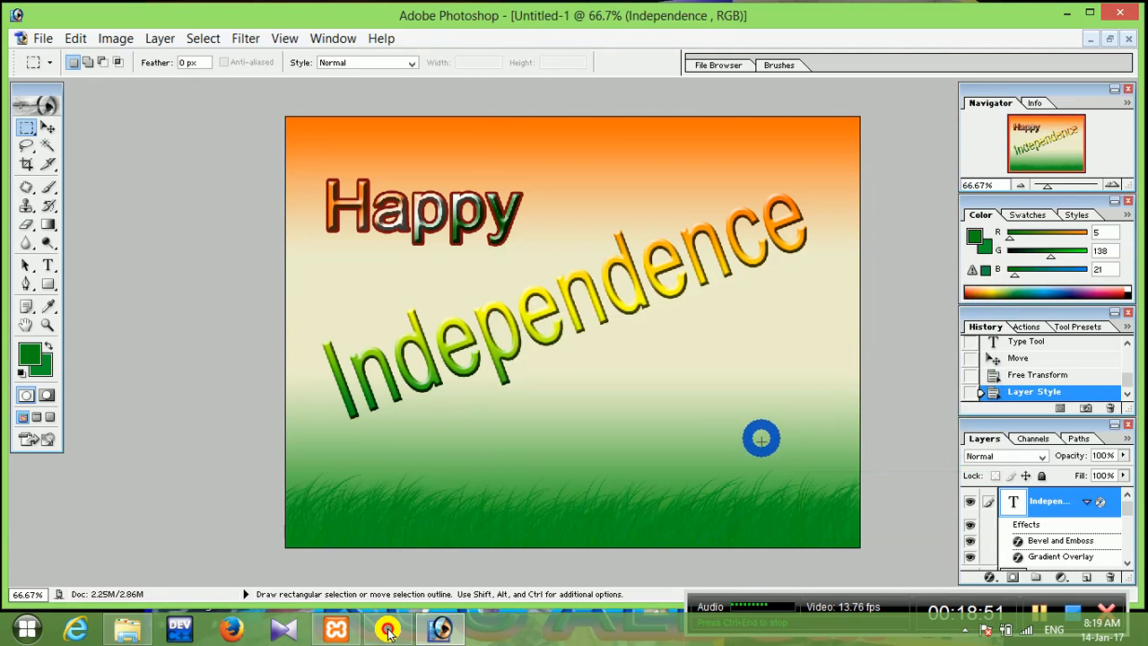
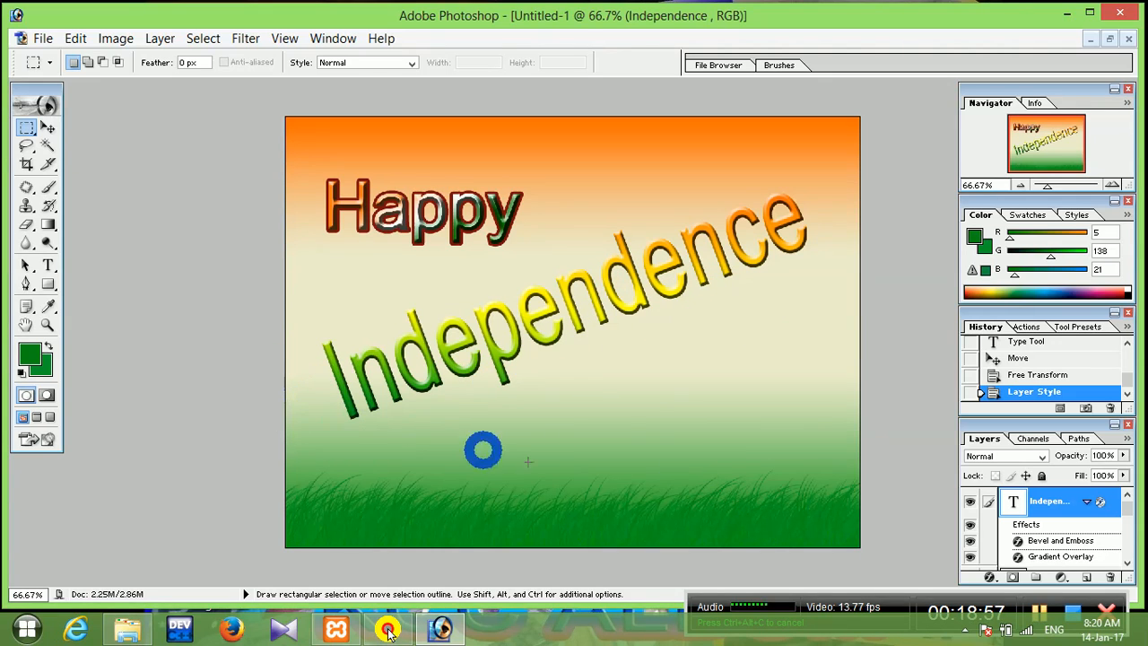
click(1087, 504)
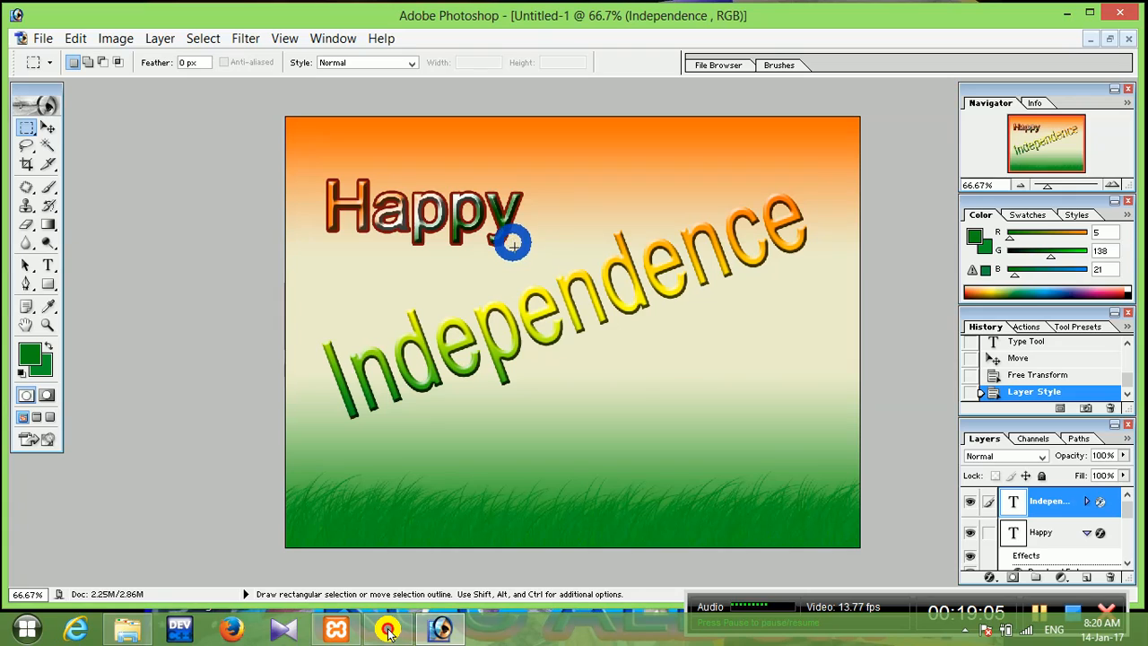
Duplicate the "Happy" text layer within the same document under the name "Day".
click(1017, 536)
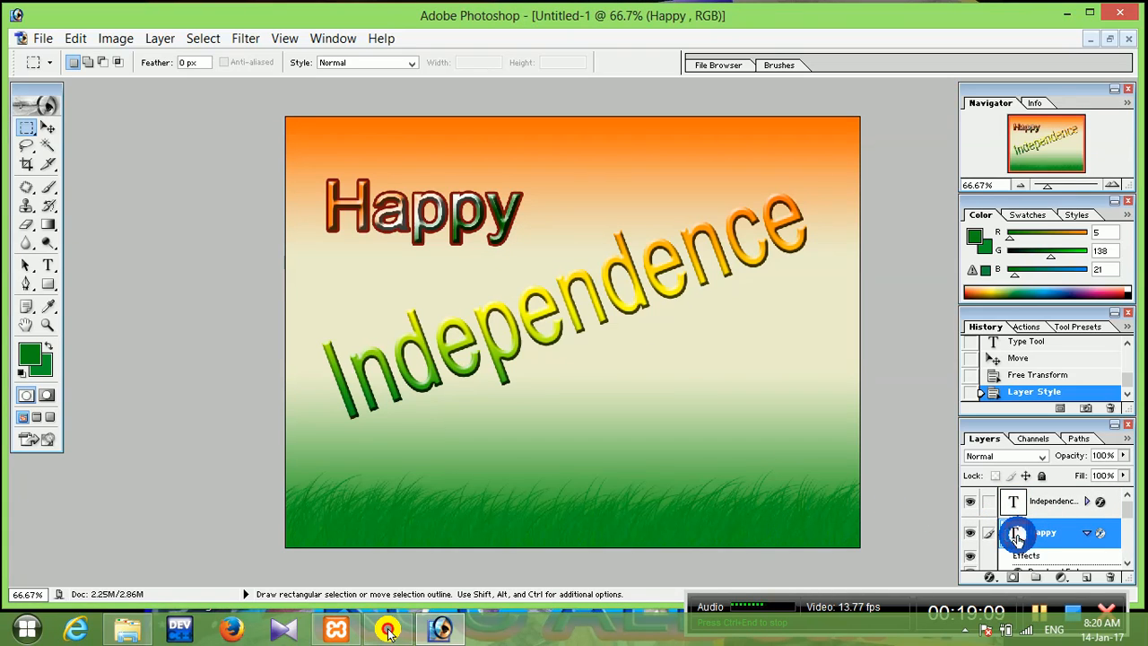
right_click(1018, 535)
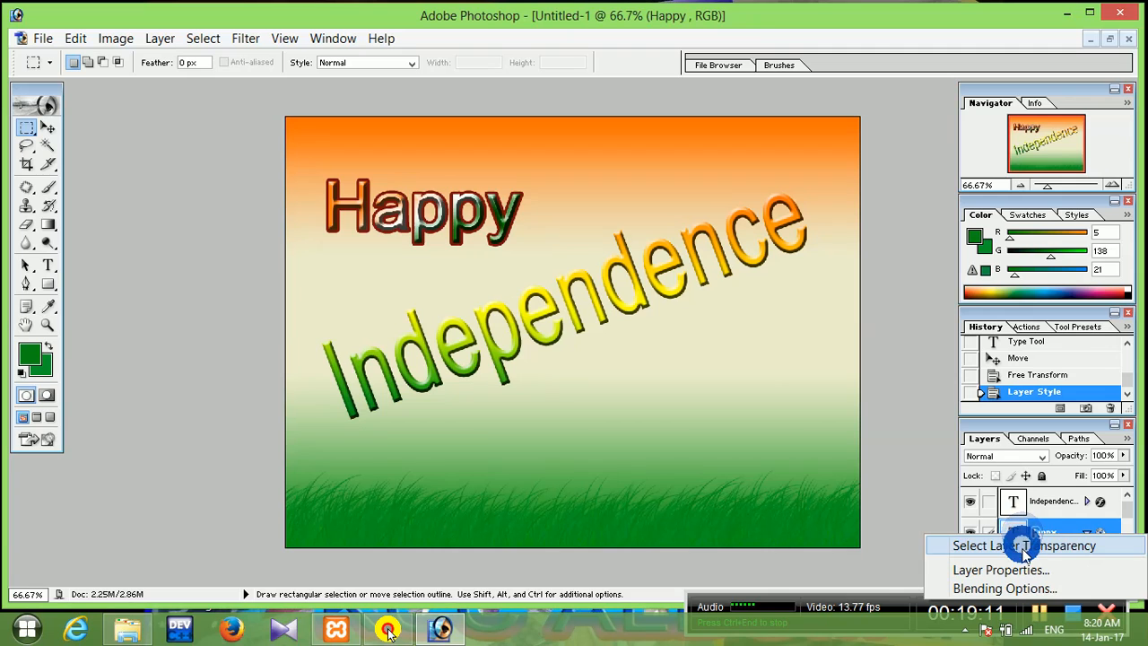
click(926, 509)
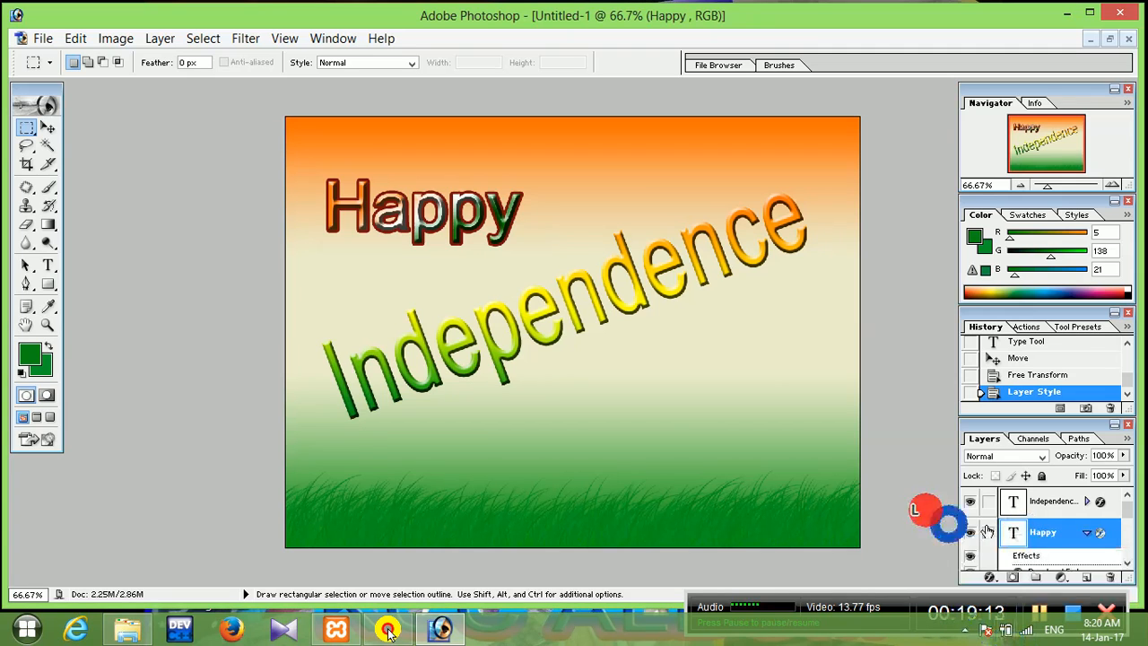
right_click(1042, 534)
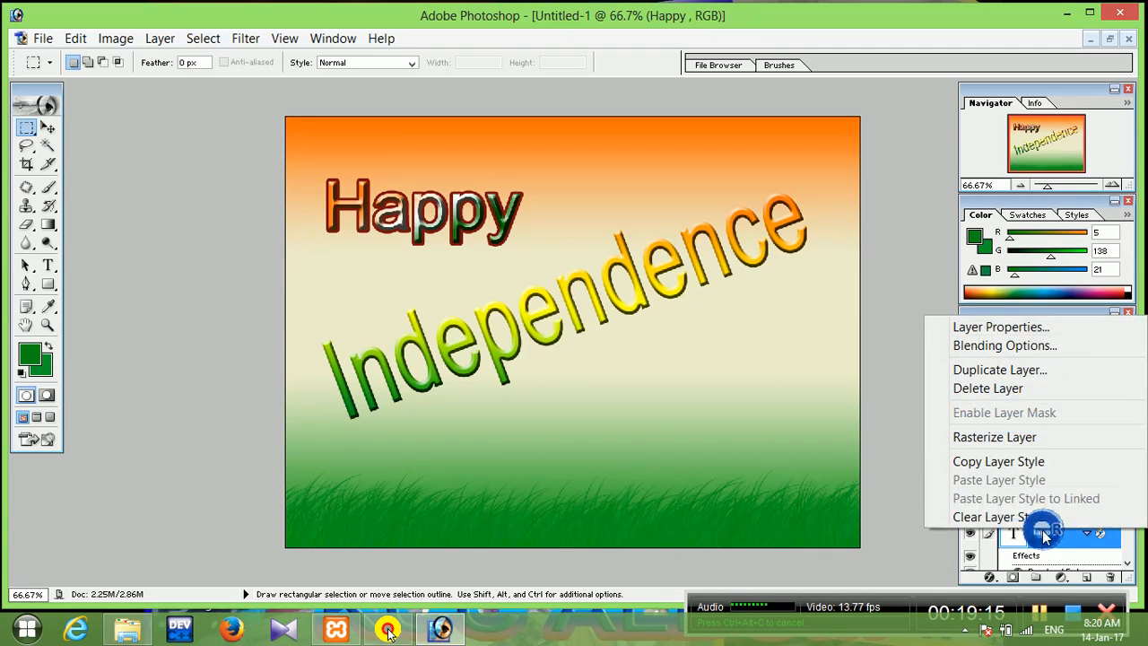
click(1030, 375)
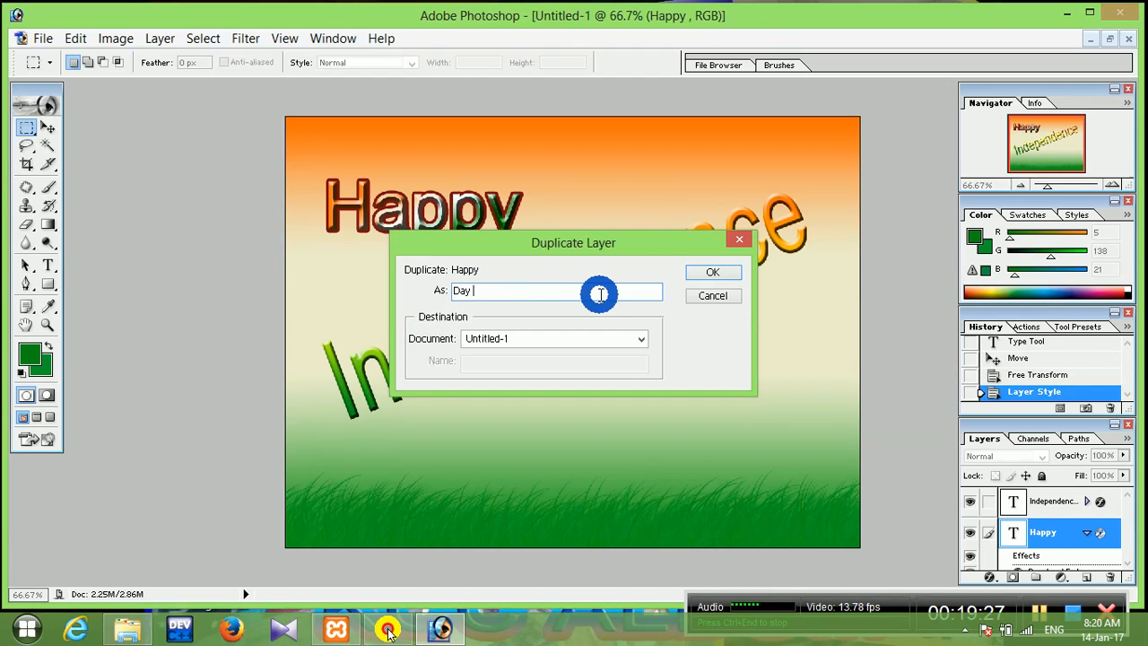
key(Return)
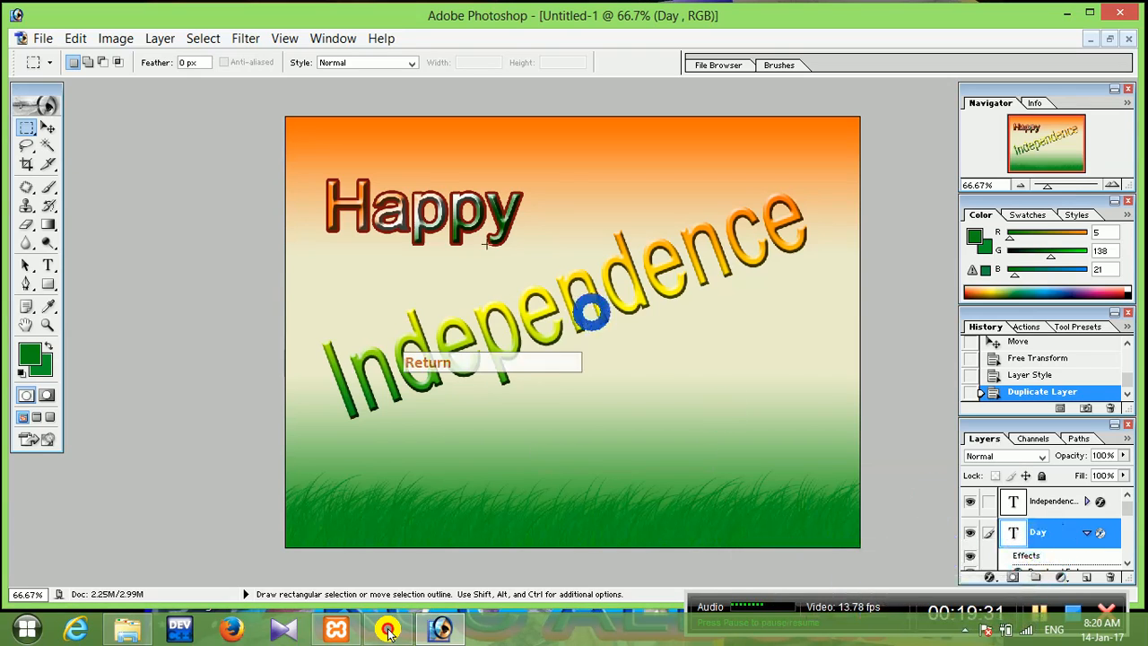
Move the duplicated text below the end of "Independence", rotate it about 27° counterclockwise and apply the transformation.
click(48, 132)
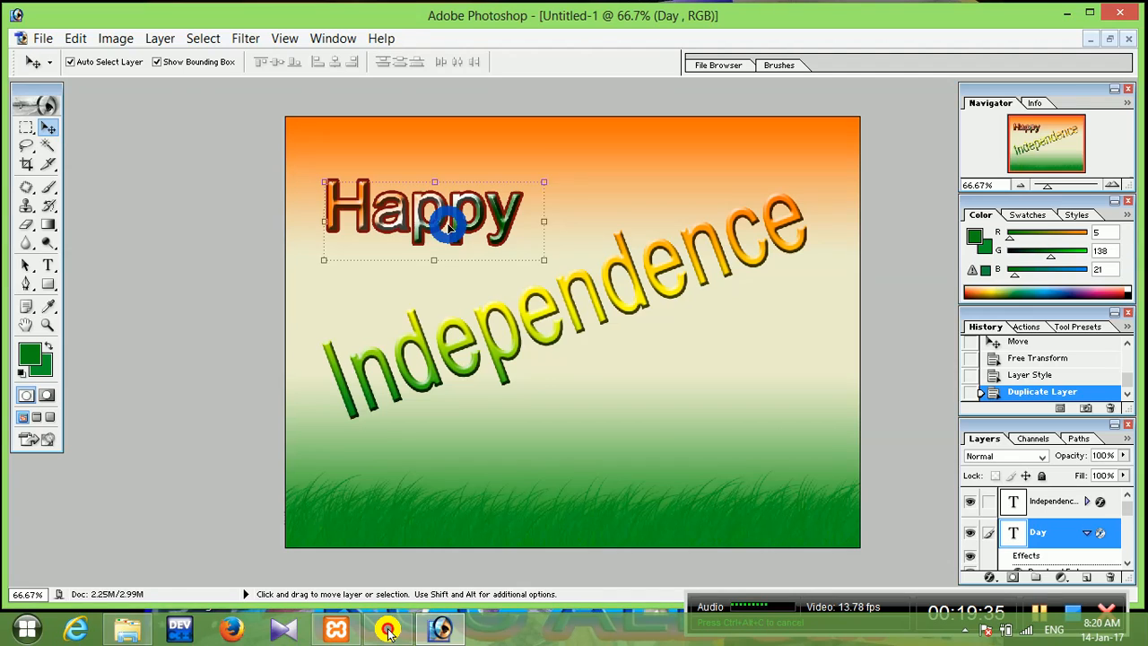
drag(436, 225, 697, 436)
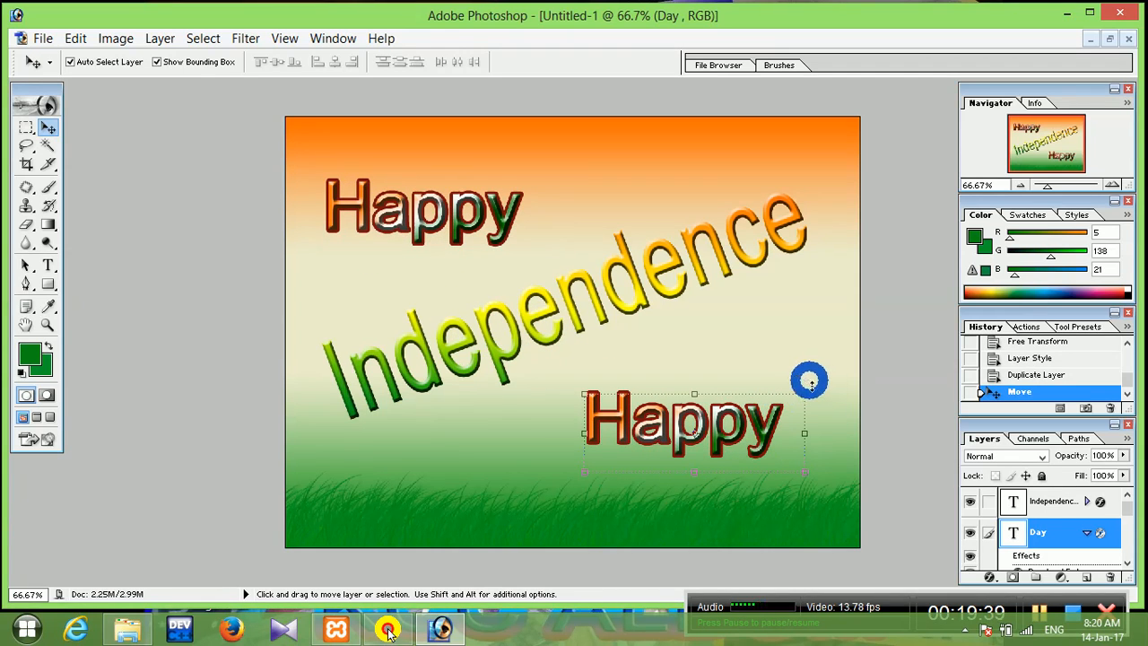
mouse_move(812, 387)
mouse_down()
mouse_move(781, 389)
mouse_move(795, 366)
mouse_move(798, 386)
mouse_move(817, 384)
mouse_move(782, 328)
mouse_up()
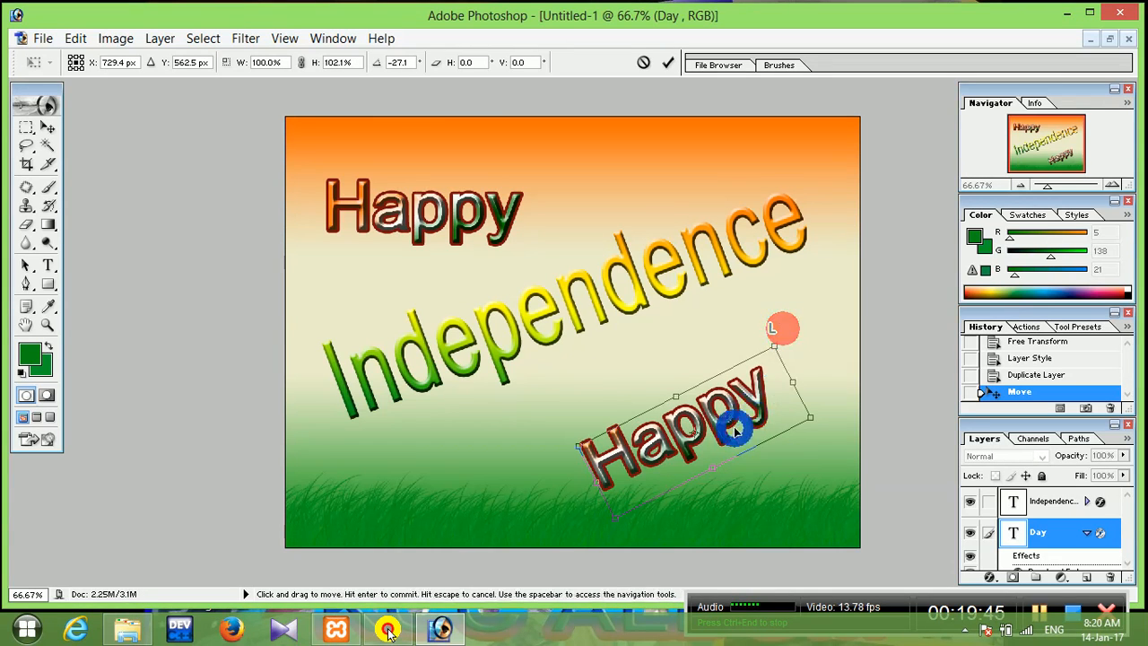
drag(734, 431, 779, 428)
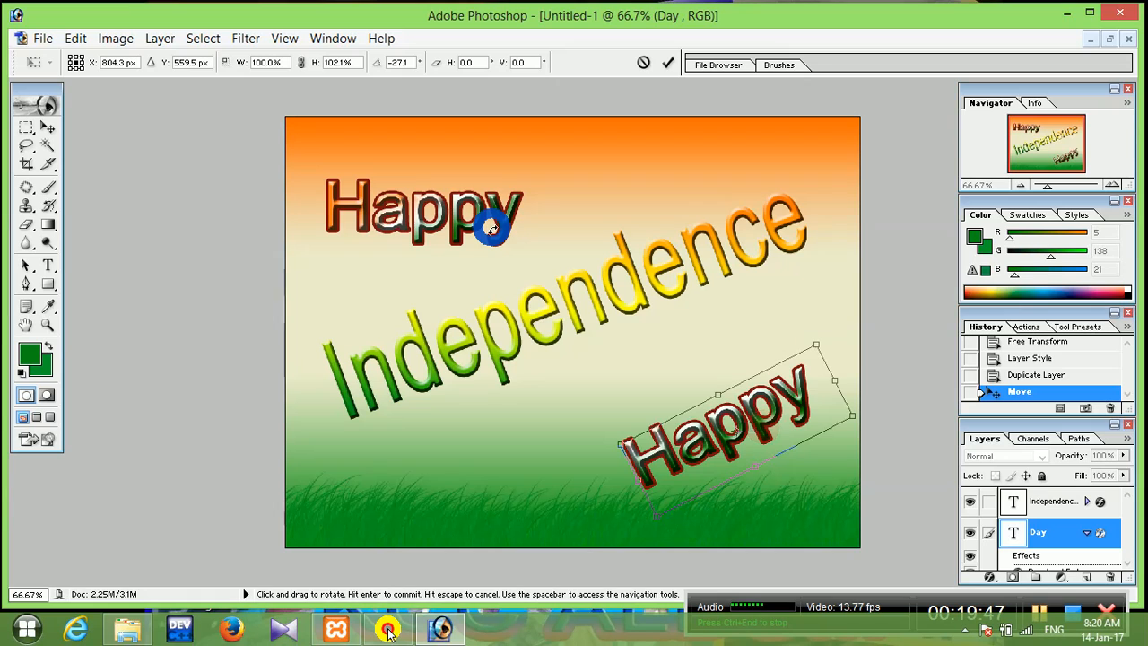
click(61, 119)
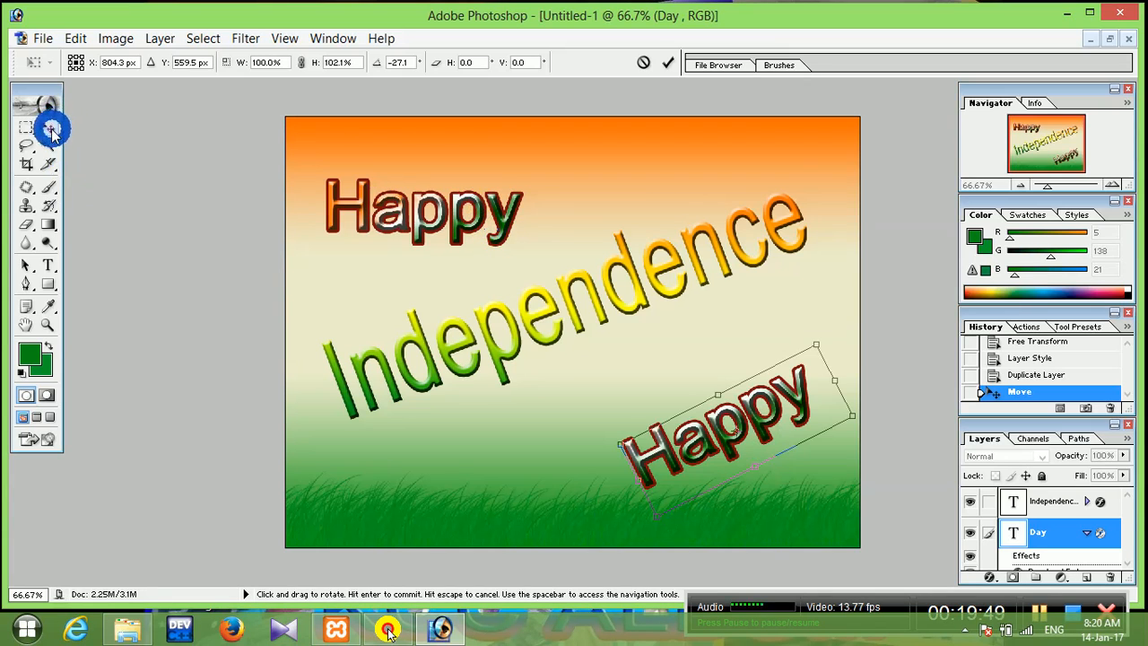
click(51, 131)
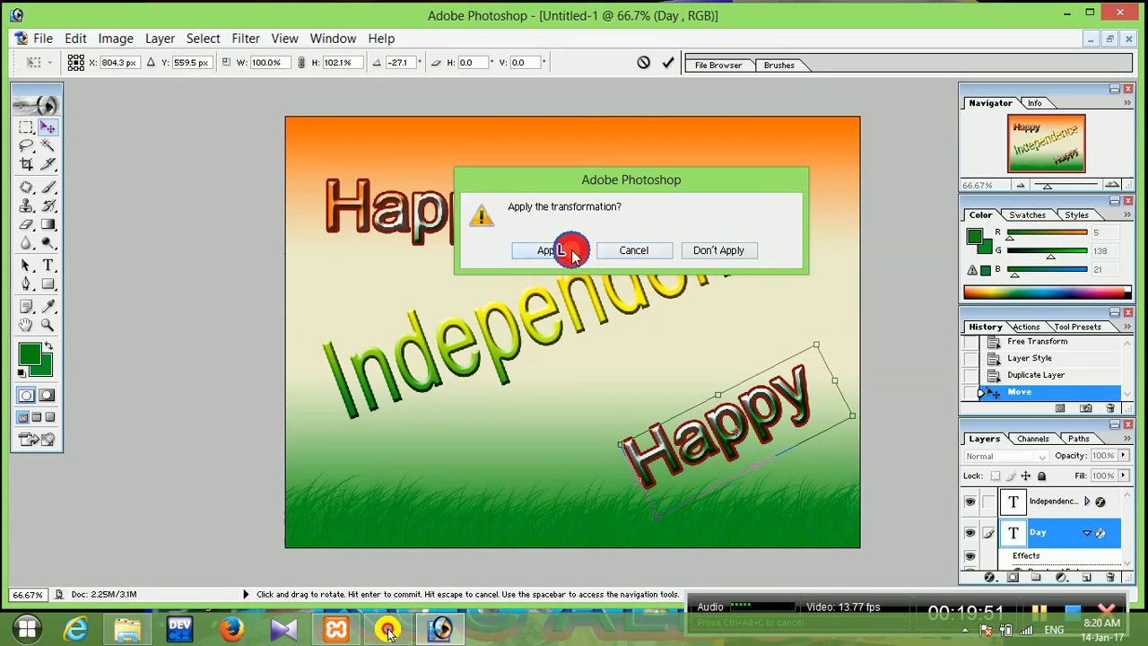
click(571, 252)
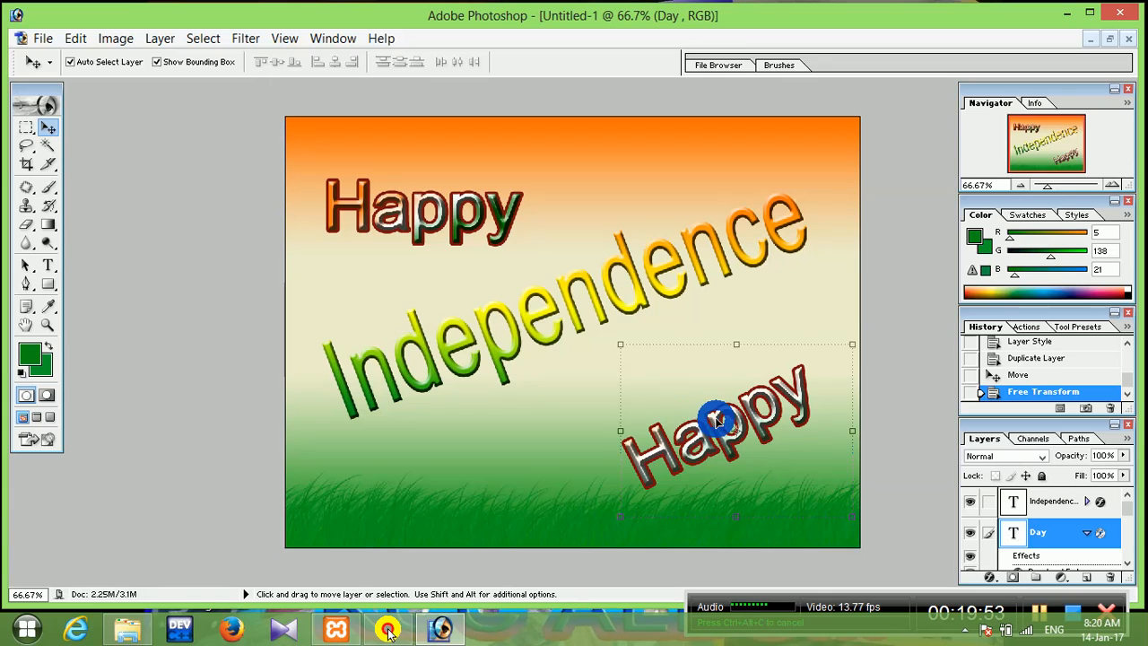
drag(718, 420, 688, 417)
Rotate the original "Happy" text about 22° counterclockwise, shift it slightly to the right and apply the transformation.
click(429, 228)
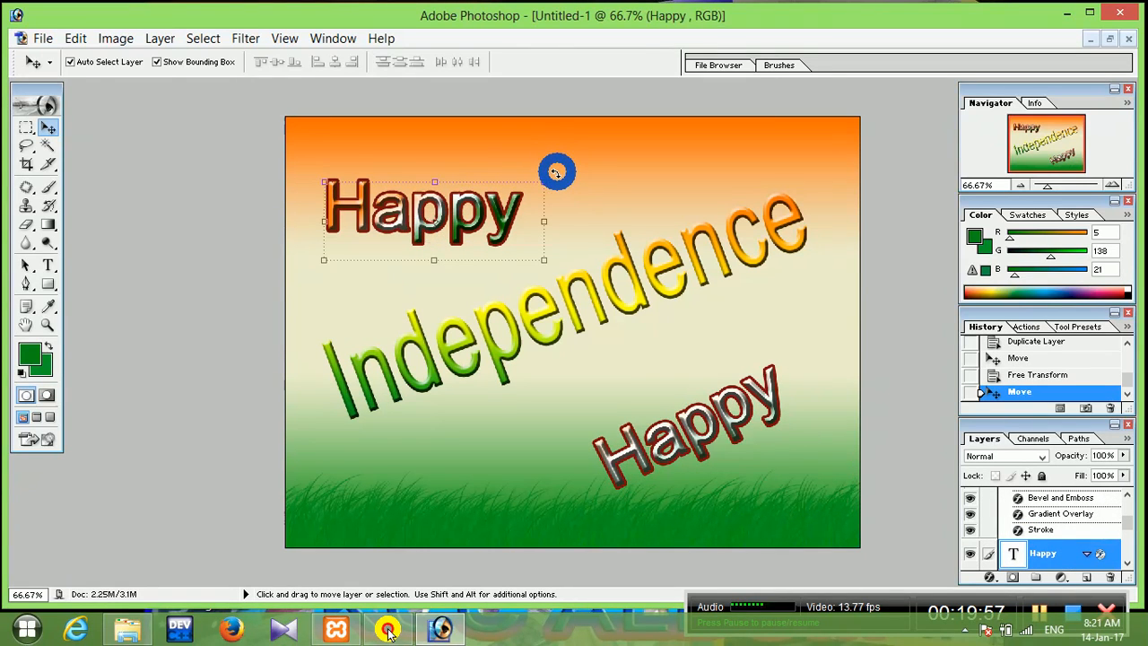
drag(556, 171, 533, 126)
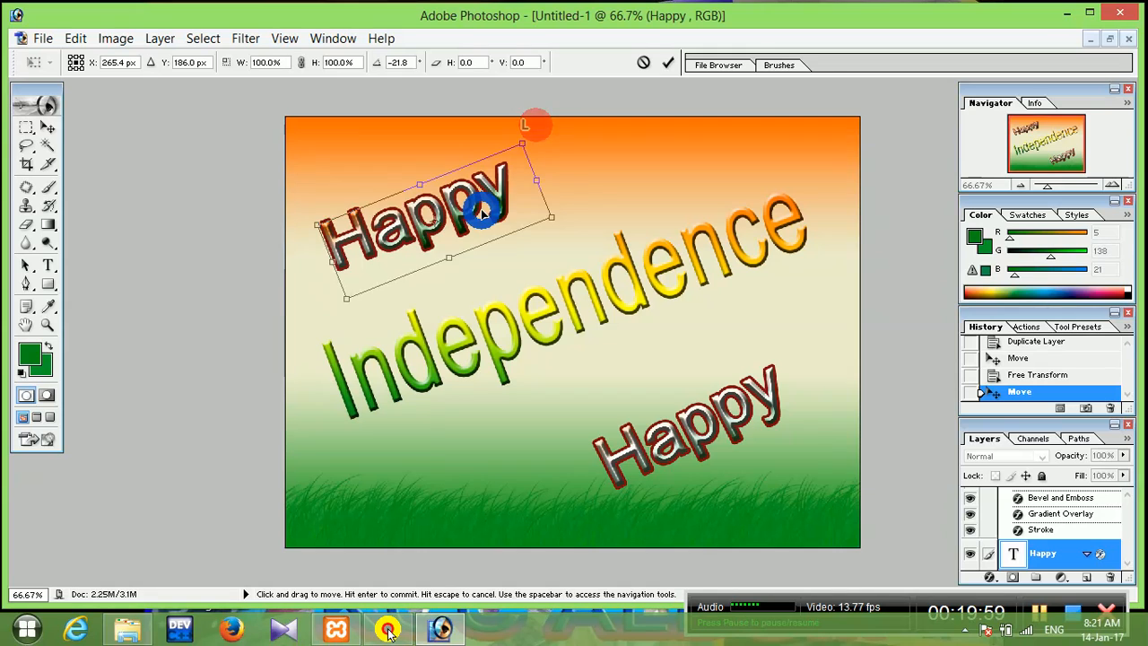
drag(475, 226, 504, 214)
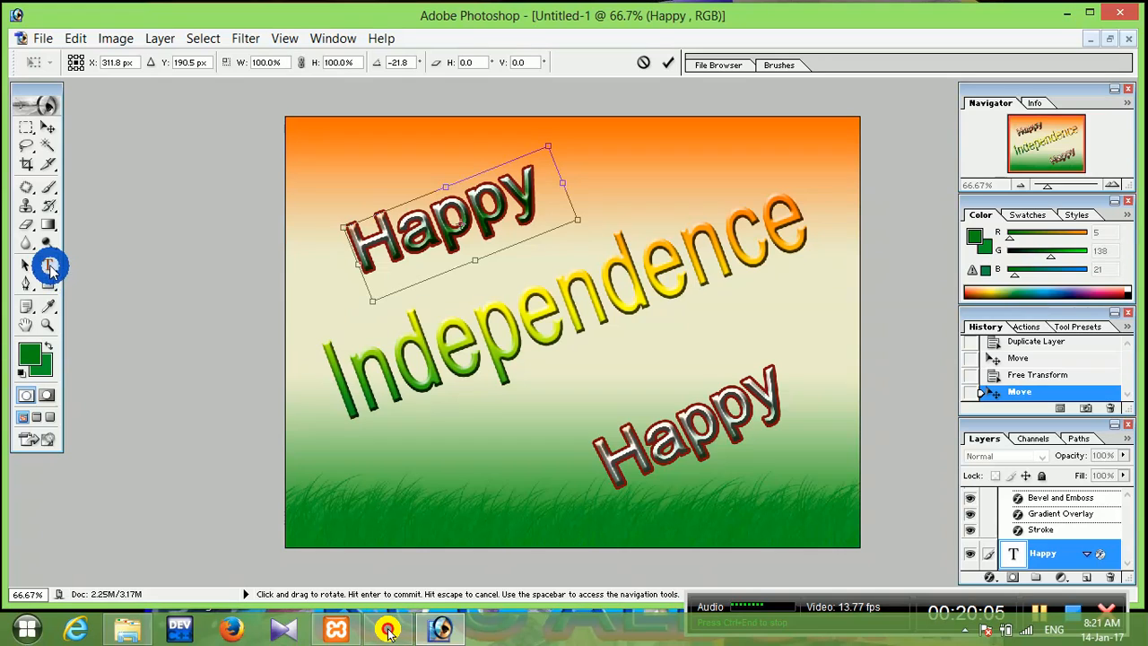
click(49, 263)
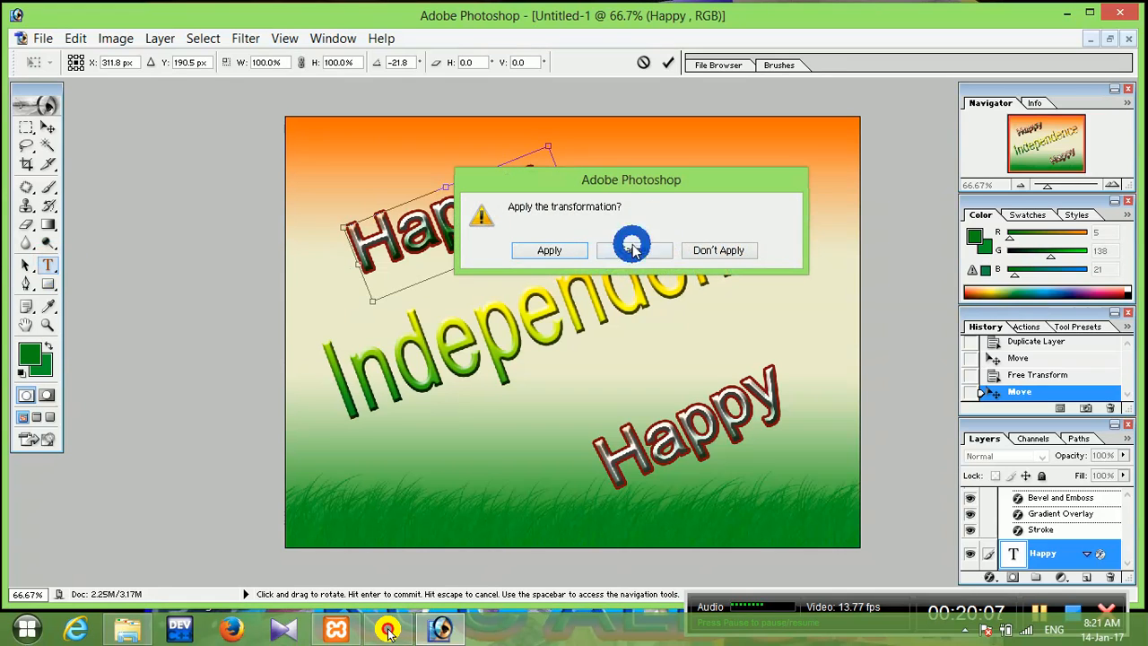
click(569, 255)
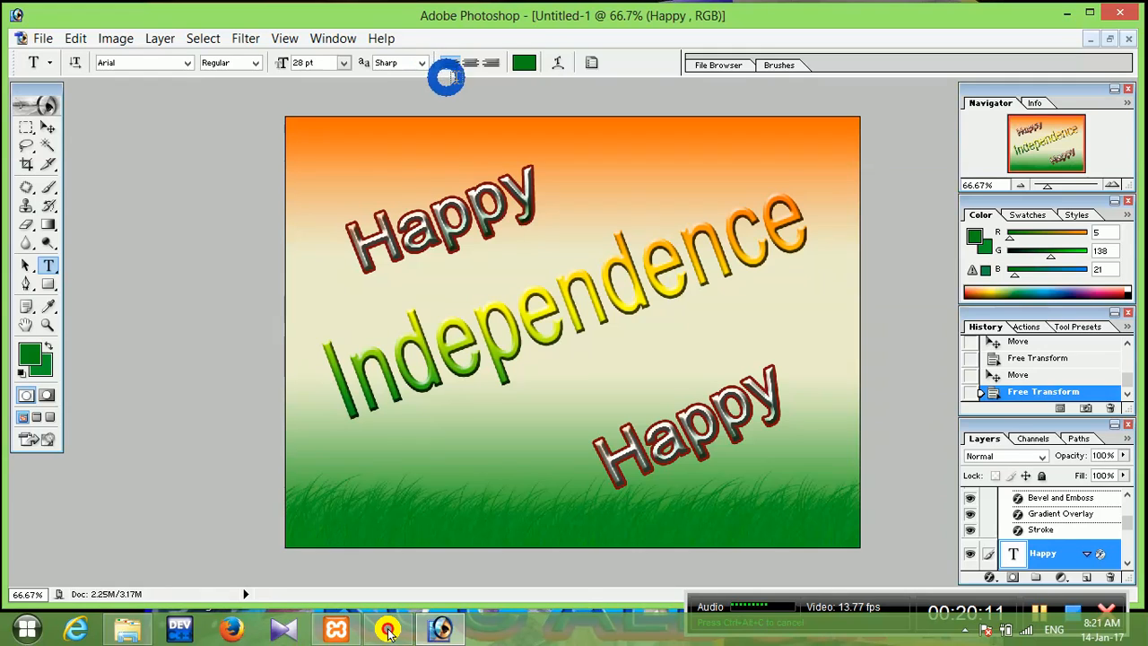
Remove the faux bold style from the upper "Happy" text and give it a horizontal Arc text warp.
click(558, 66)
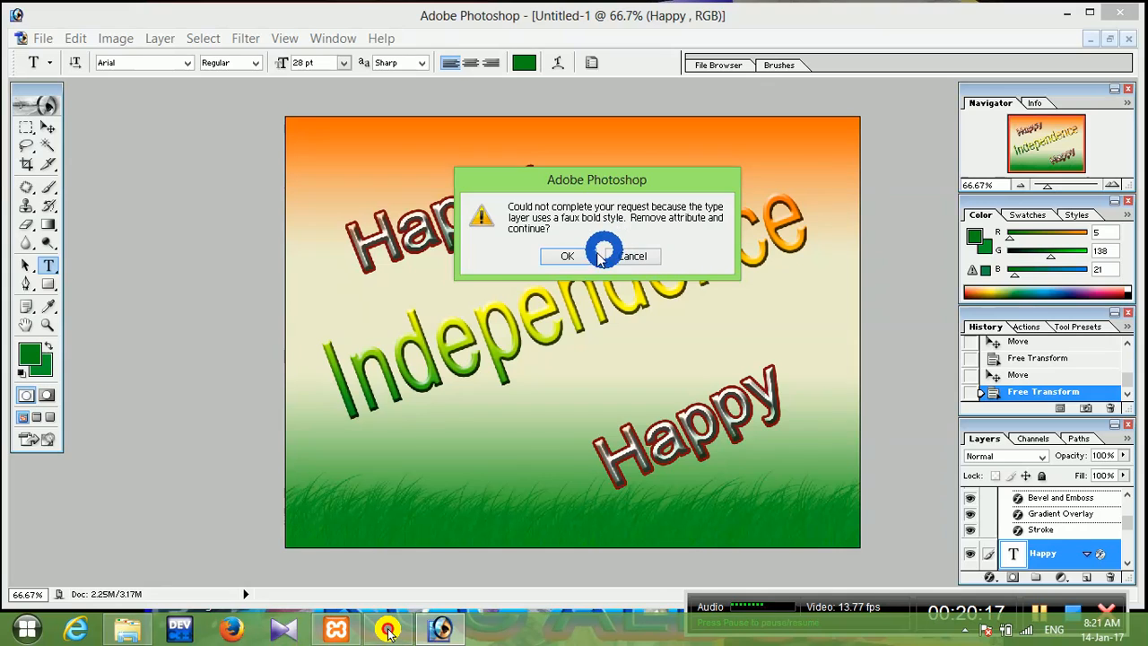
click(580, 254)
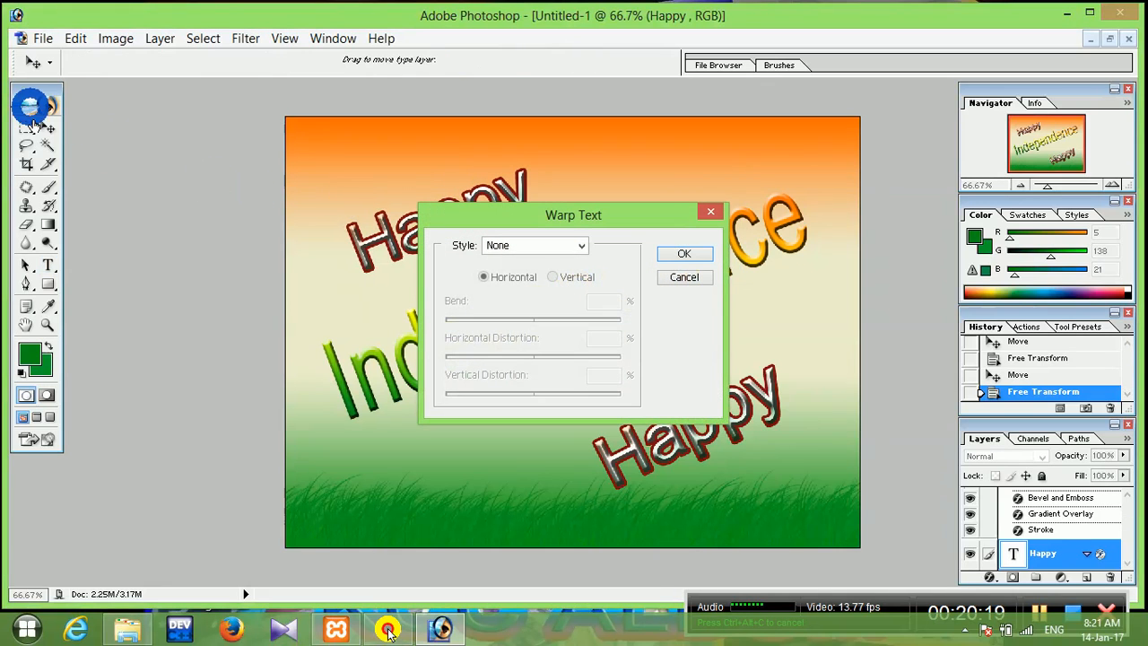
drag(654, 218, 760, 185)
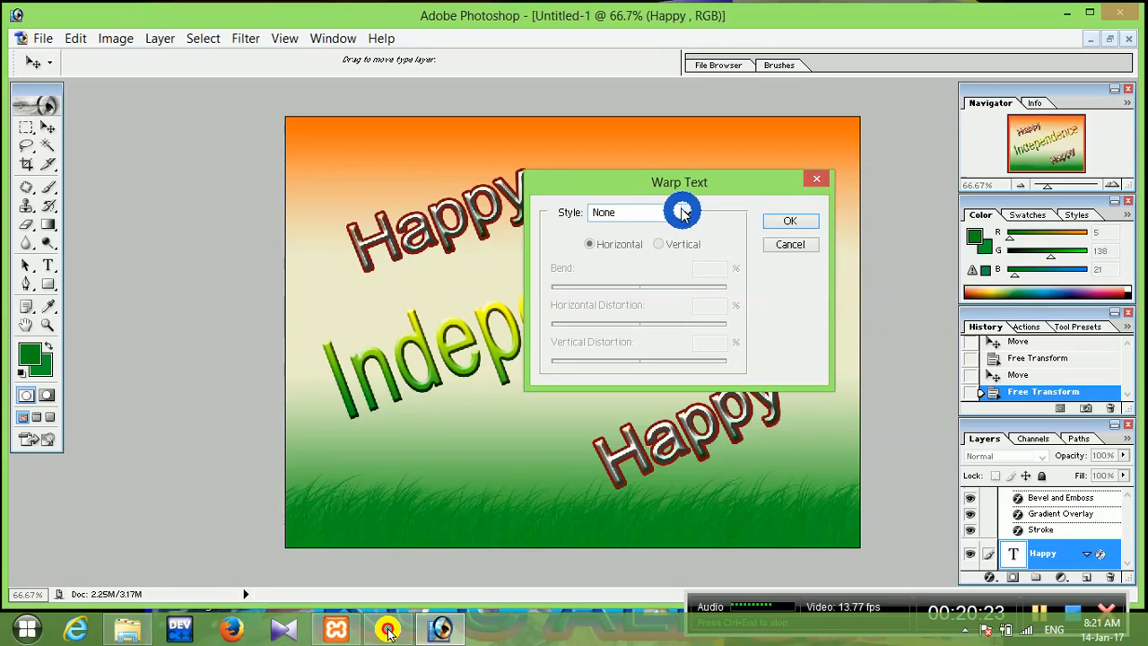
click(687, 214)
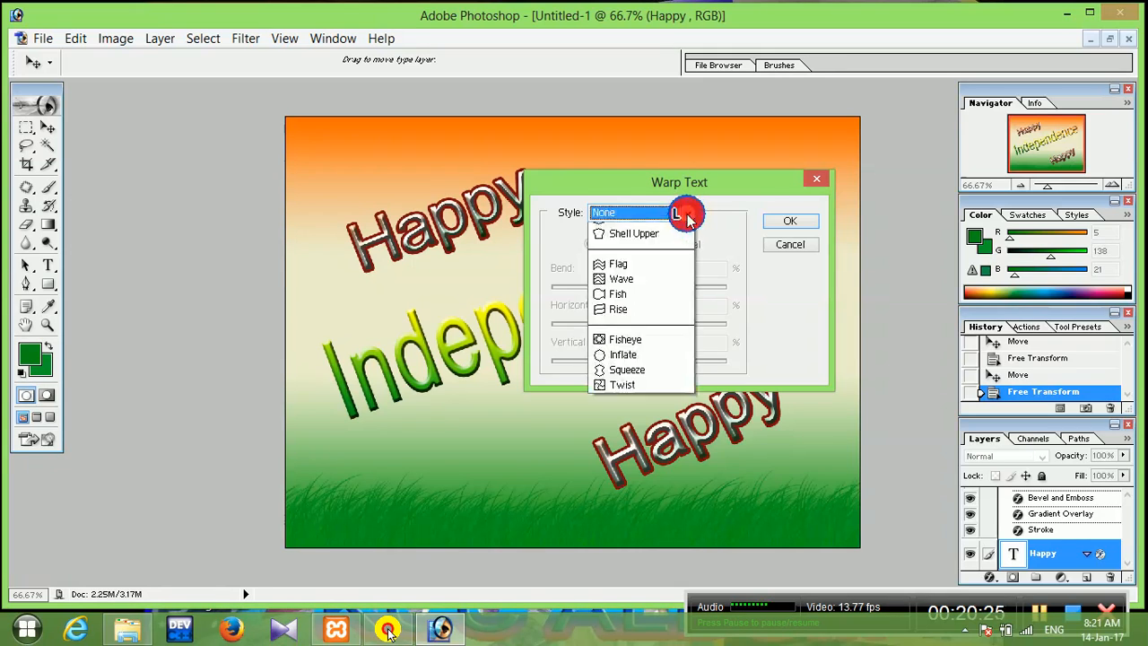
click(646, 262)
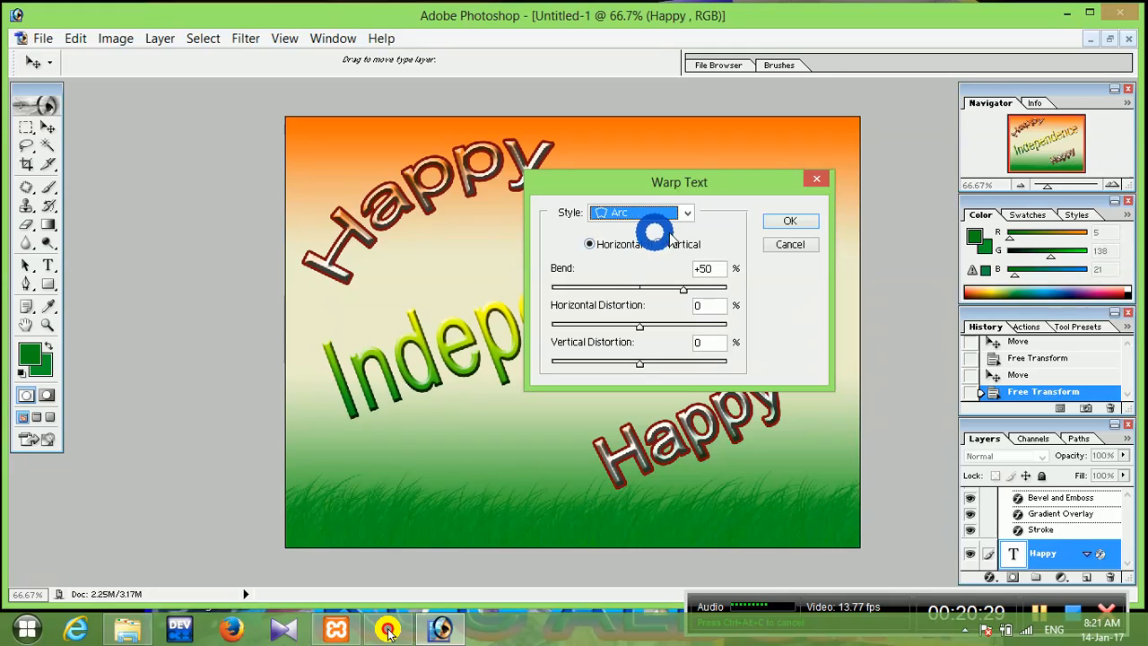
Try several bend amounts for the Arc warp on the upper "Happy" text and apply it with a bend of +30%.
click(682, 289)
drag(671, 291, 668, 291)
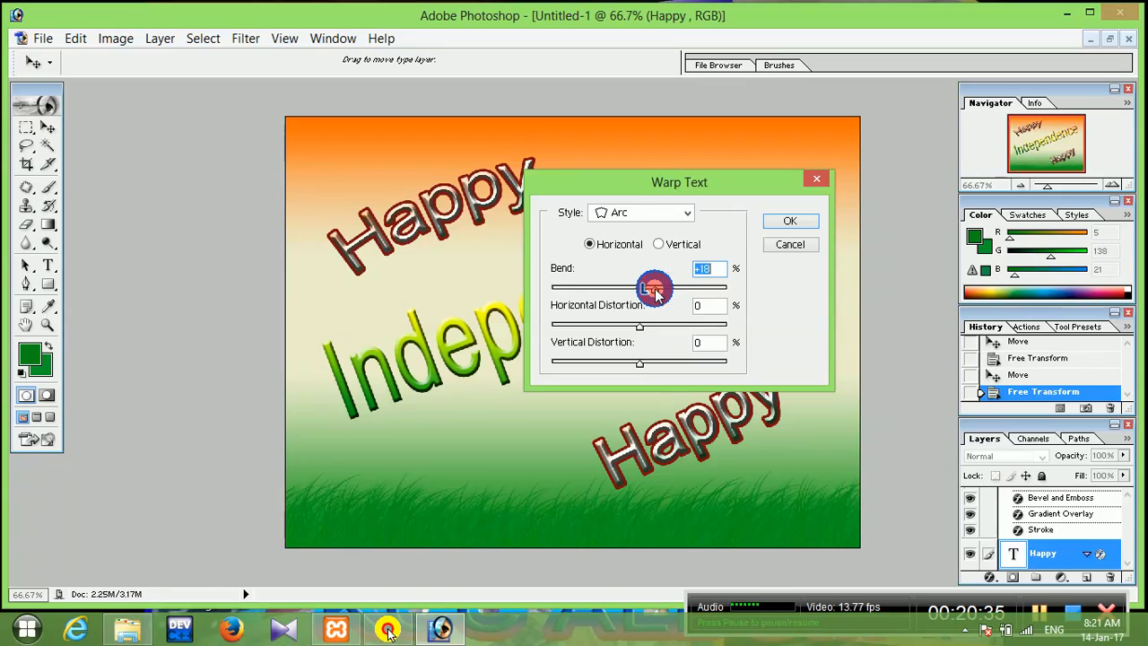
drag(652, 294, 648, 292)
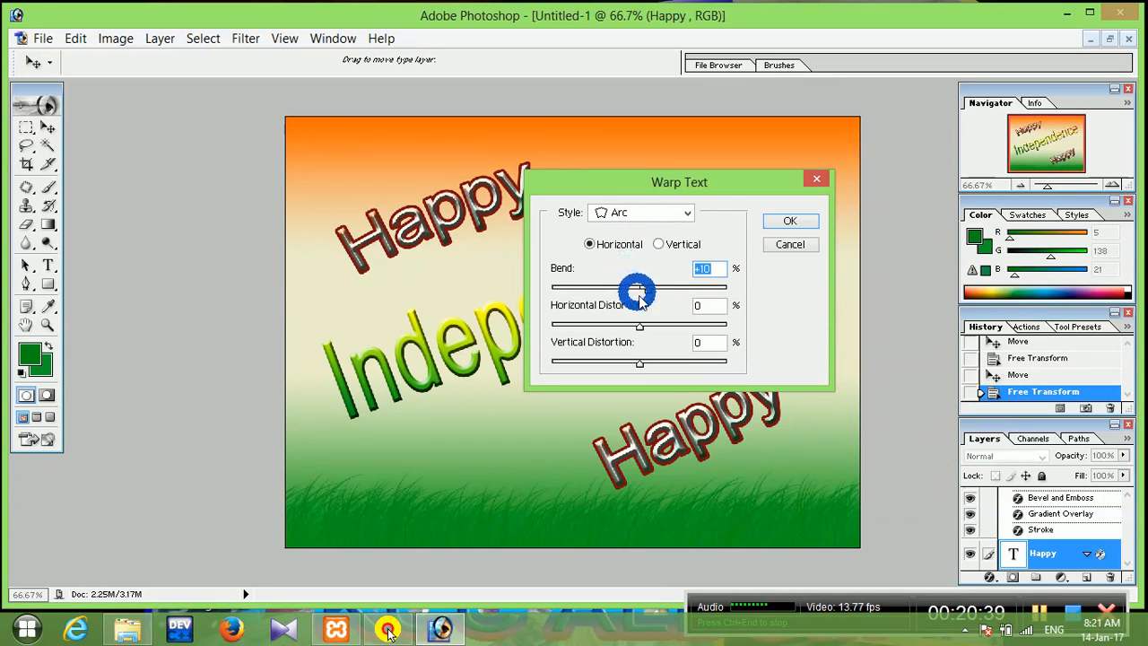
drag(654, 299, 651, 291)
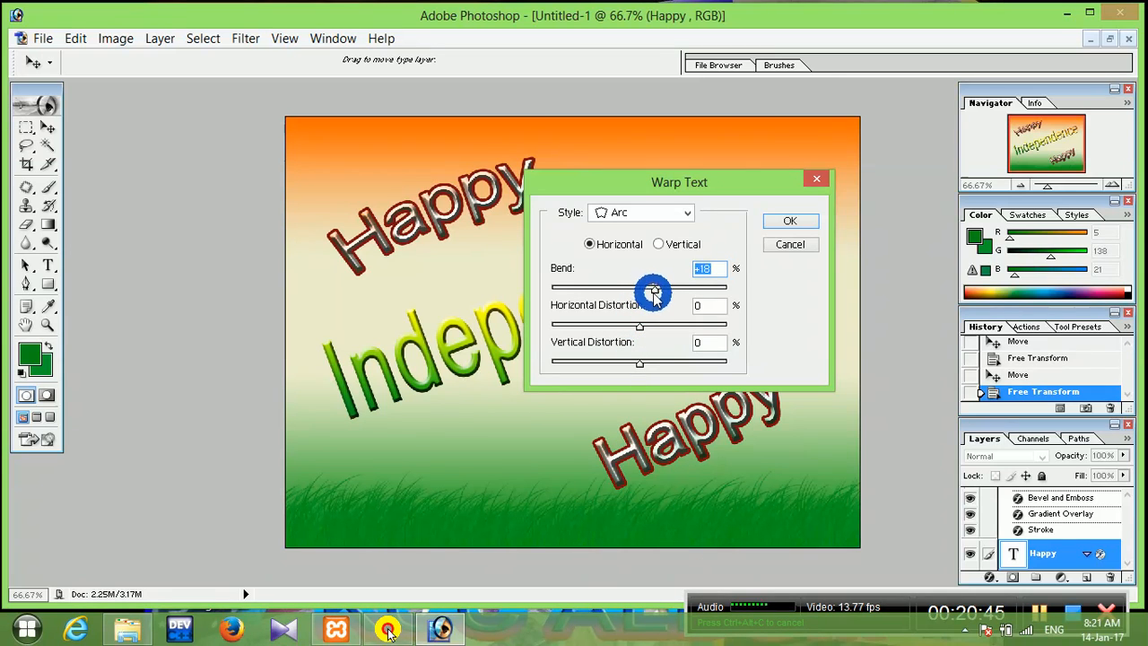
drag(661, 295, 689, 299)
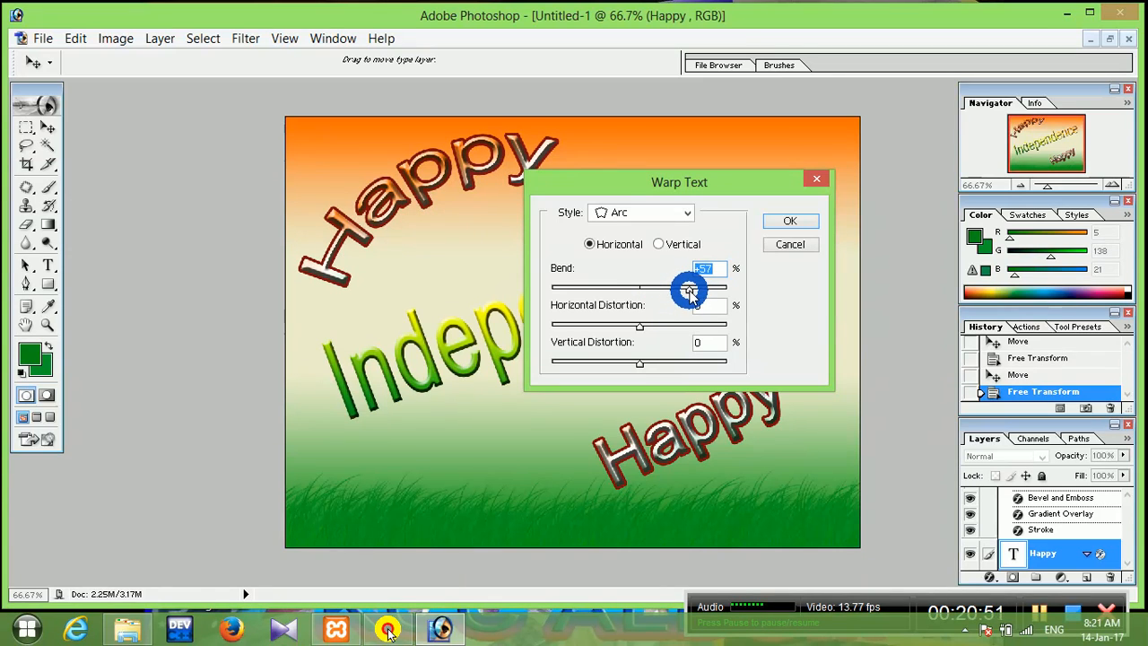
mouse_move(656, 297)
mouse_down()
mouse_move(641, 300)
mouse_move(641, 315)
mouse_move(643, 301)
mouse_up()
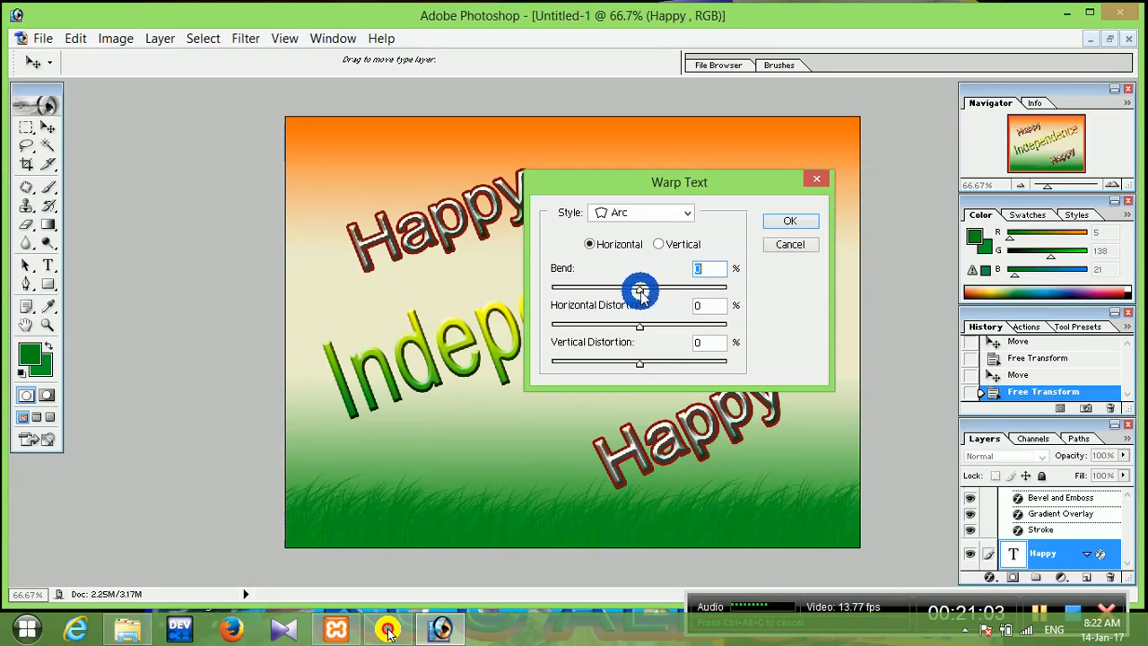
drag(630, 299, 570, 289)
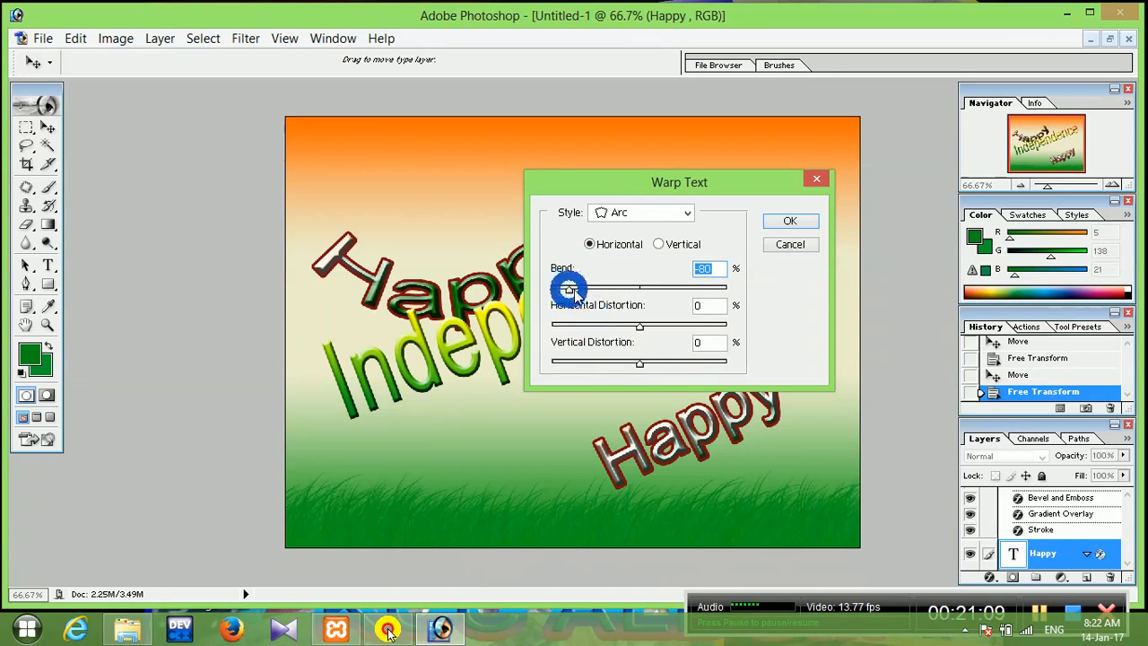
click(574, 489)
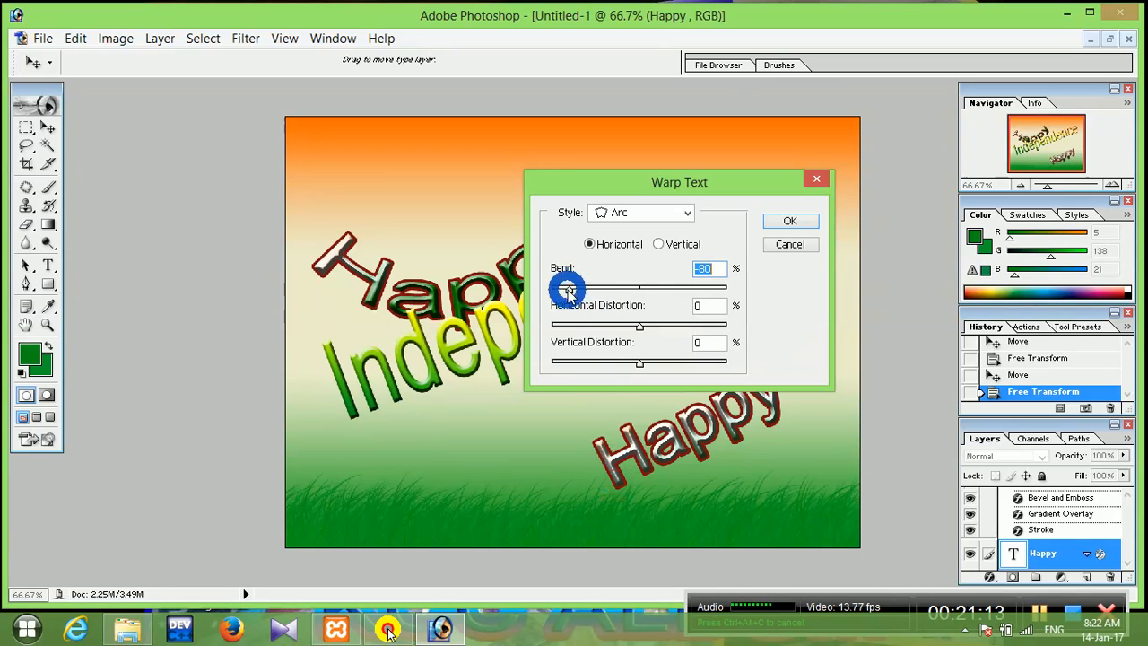
drag(567, 289, 663, 325)
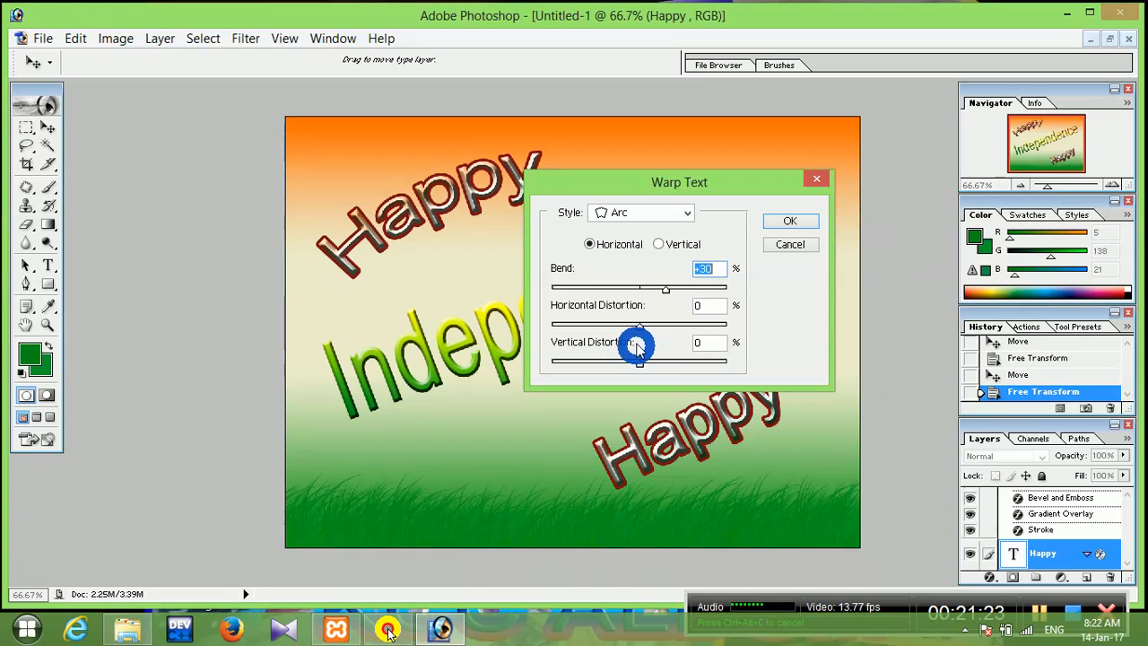
click(778, 220)
click(714, 309)
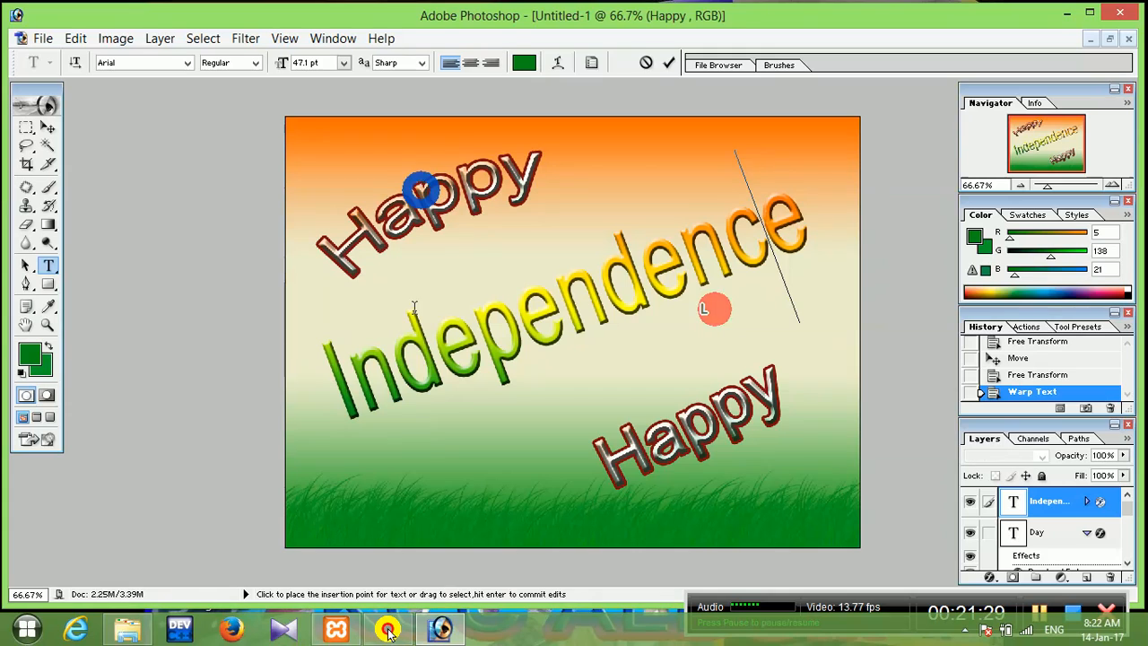
click(574, 296)
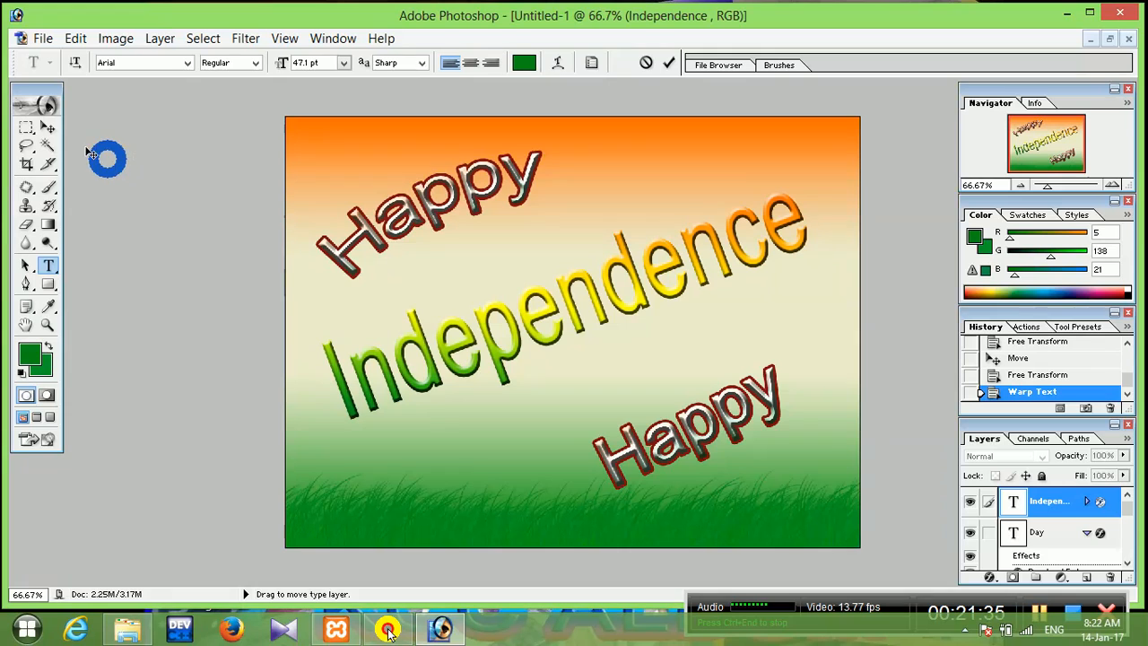
click(48, 125)
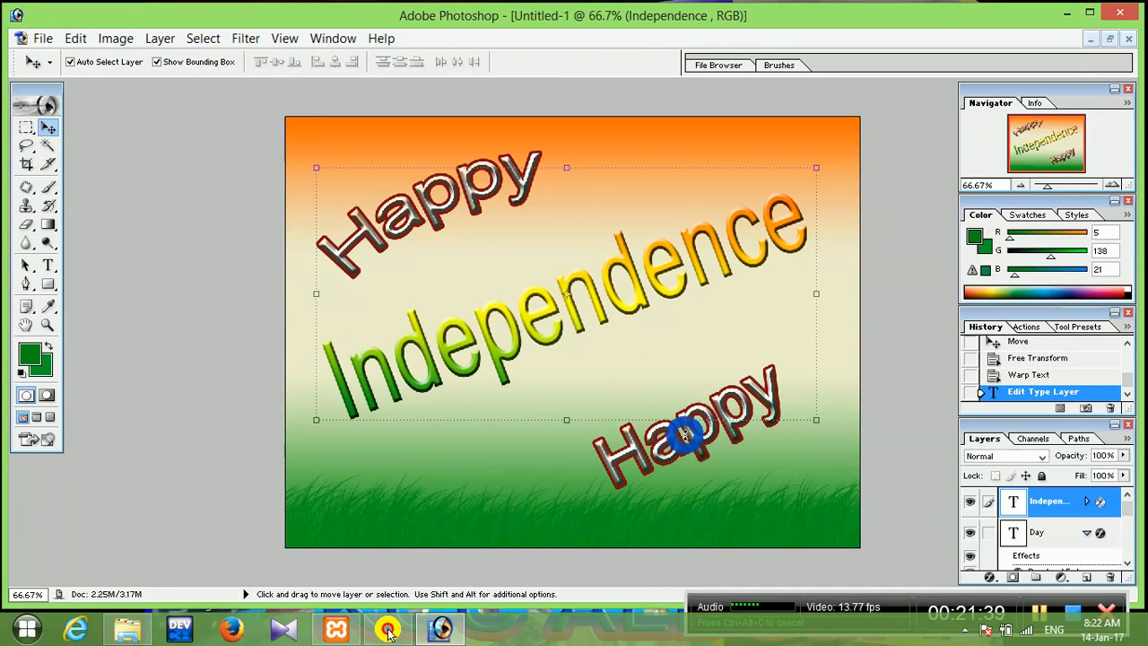
key(ctrl+t)
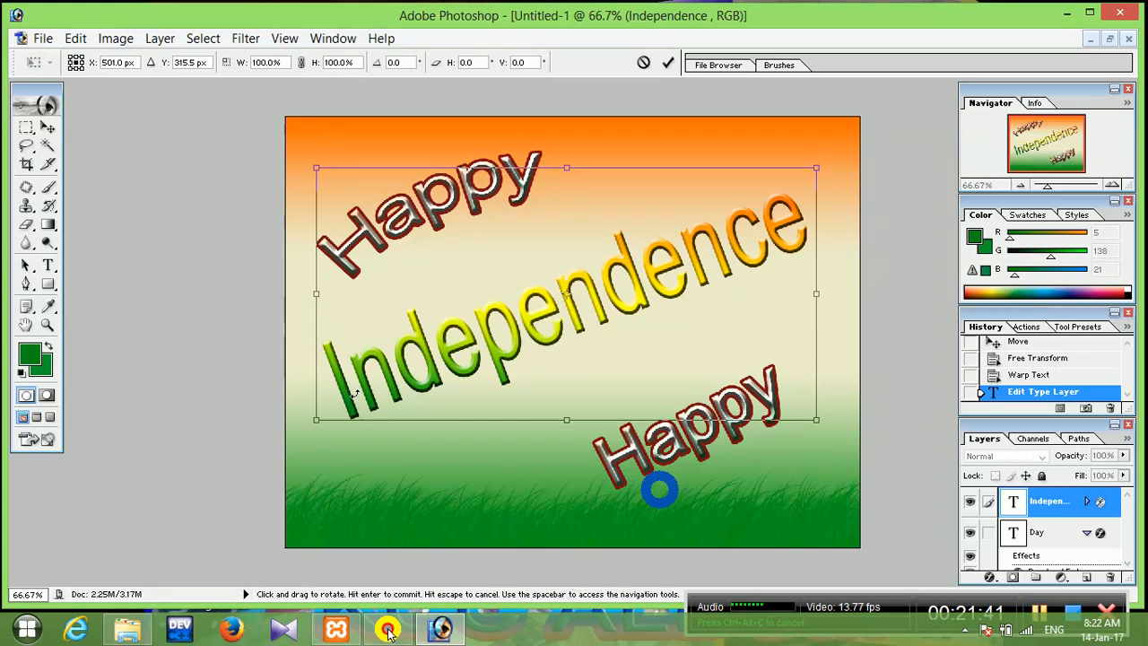
click(25, 130)
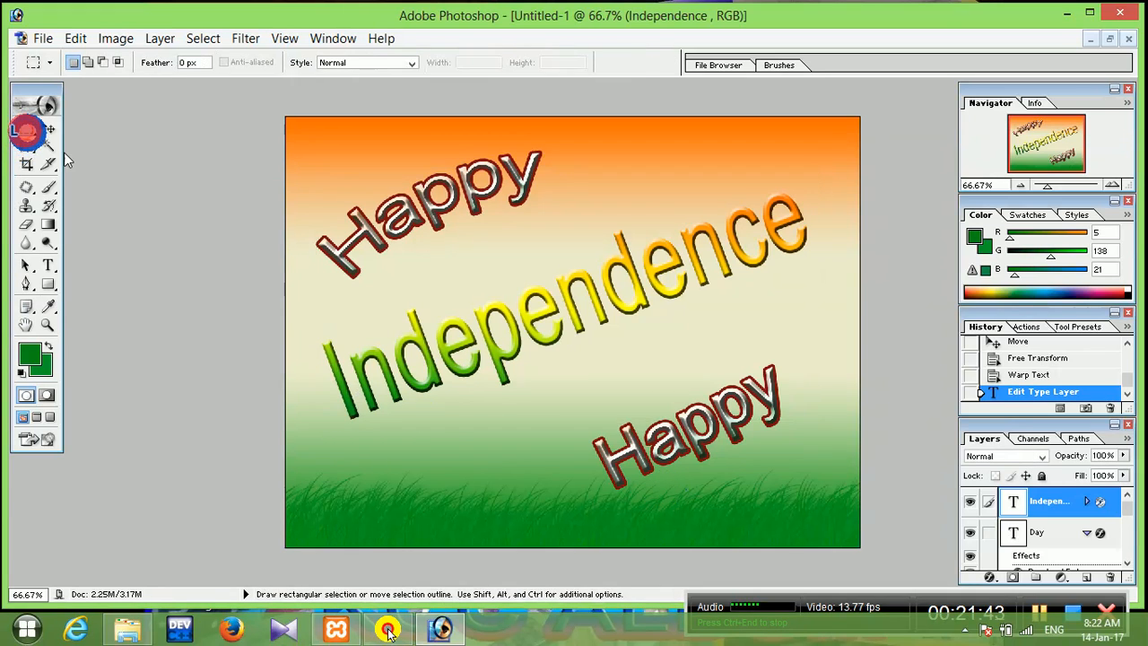
click(485, 398)
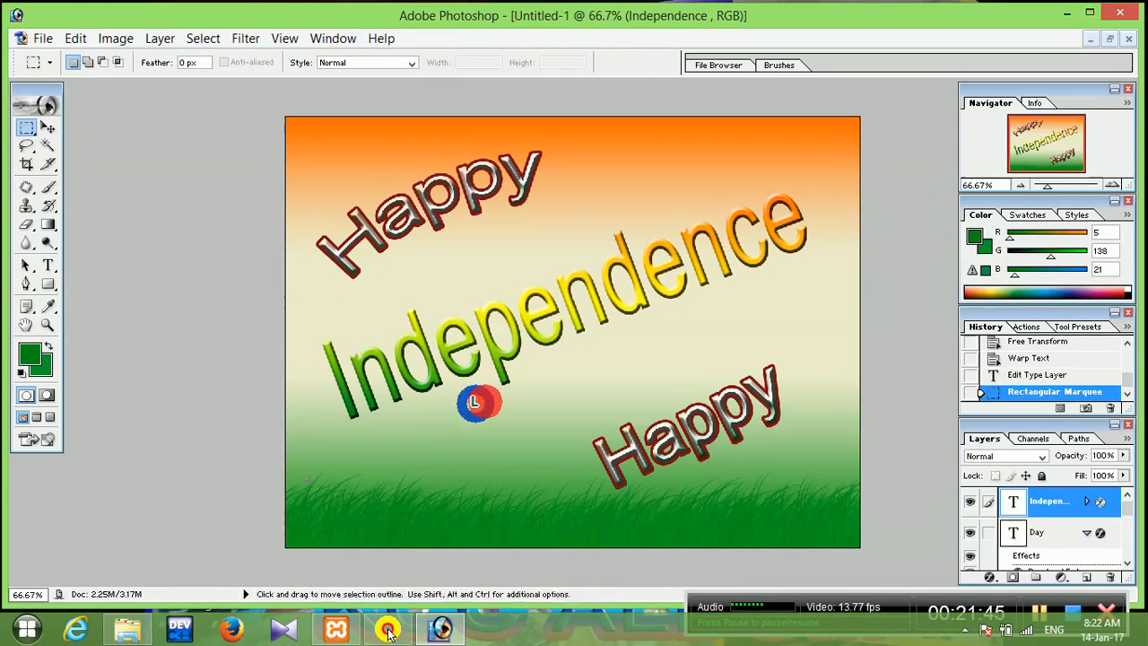
Try to move the lower "Happy" text and undo the accidental shift of the background copy layer.
click(54, 130)
click(677, 450)
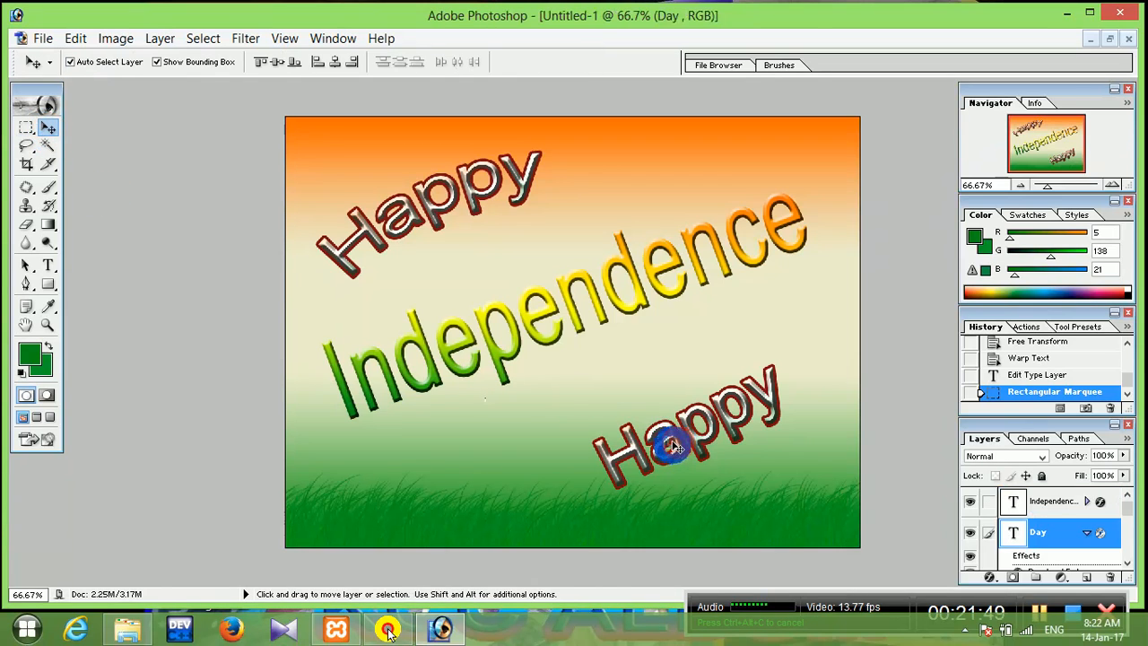
click(708, 419)
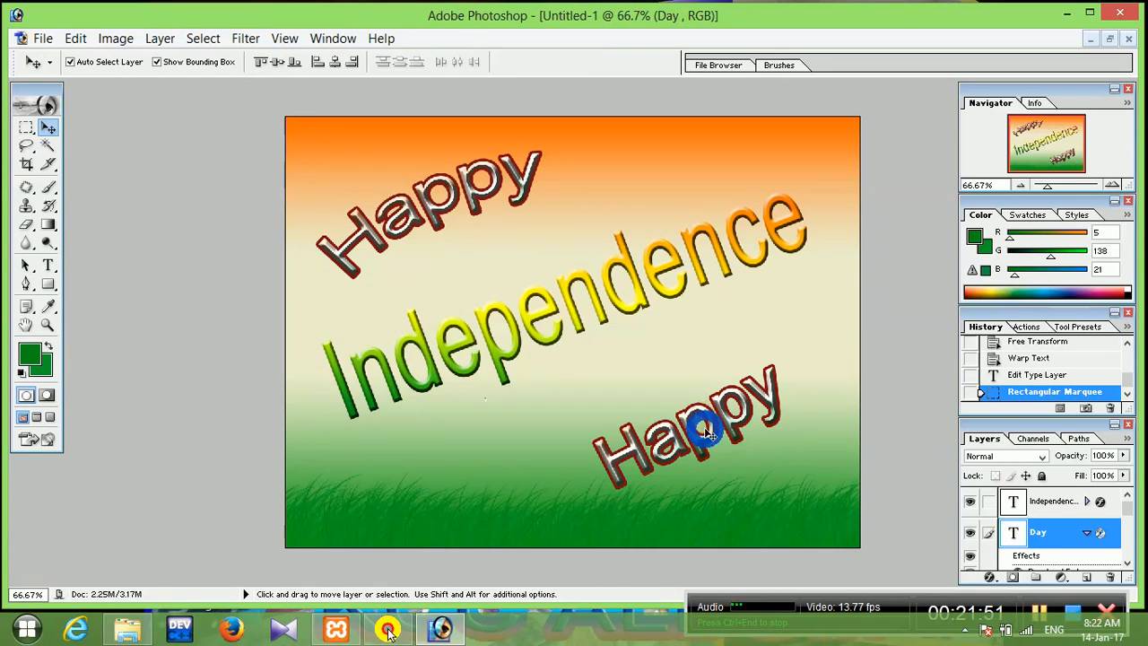
drag(725, 400, 700, 373)
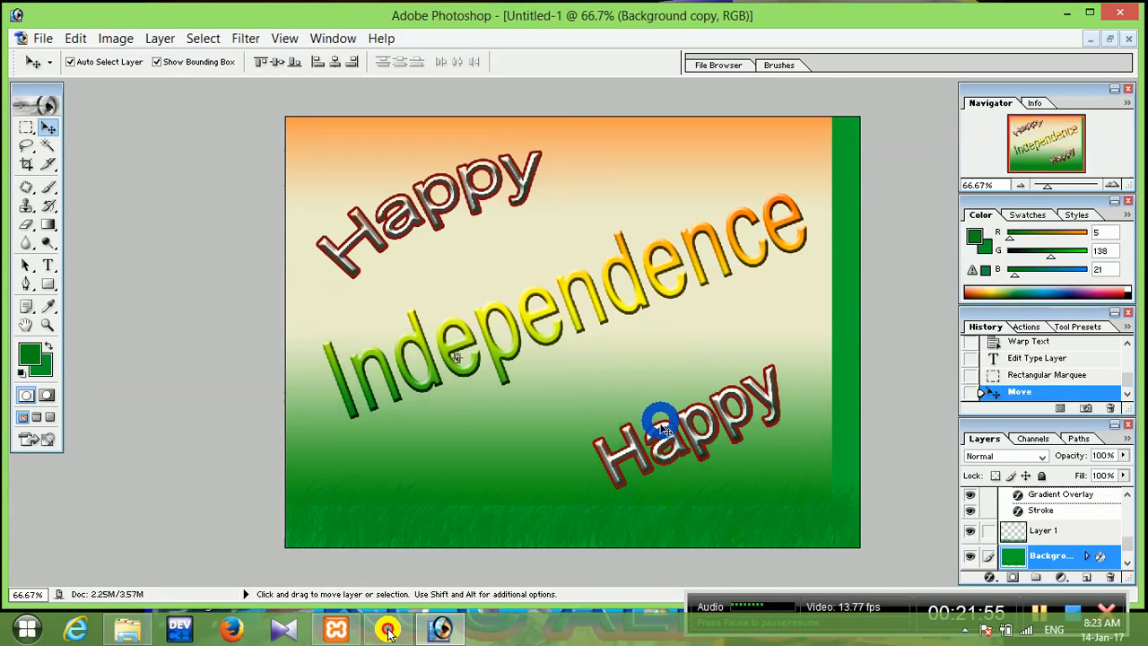
key(ctrl)
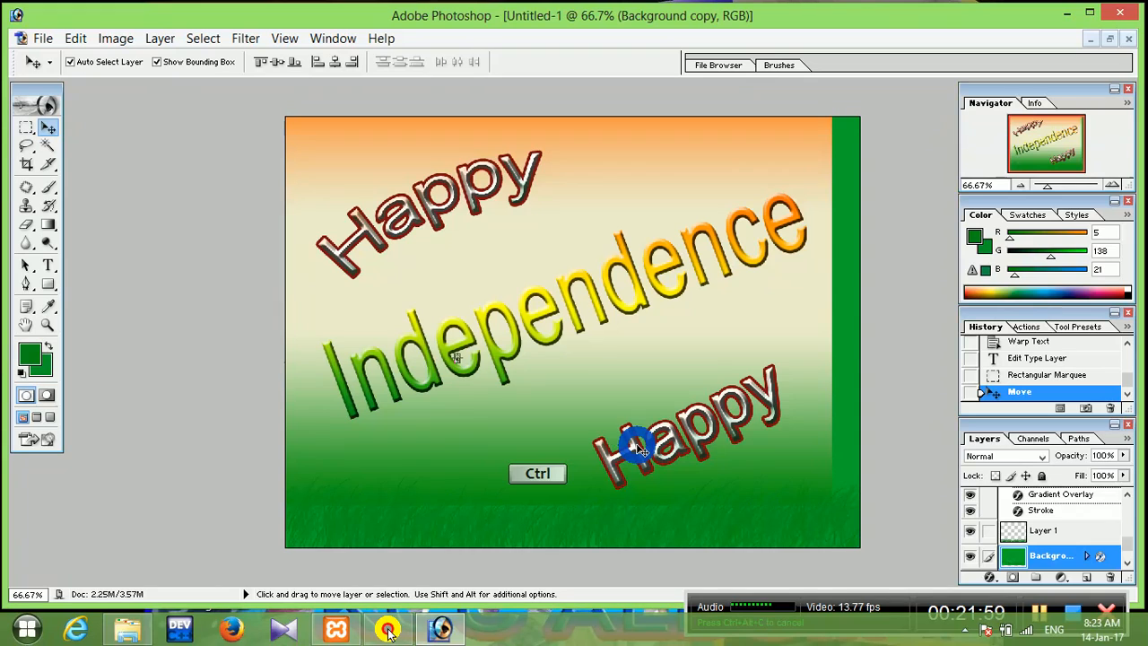
key(ctrl+z)
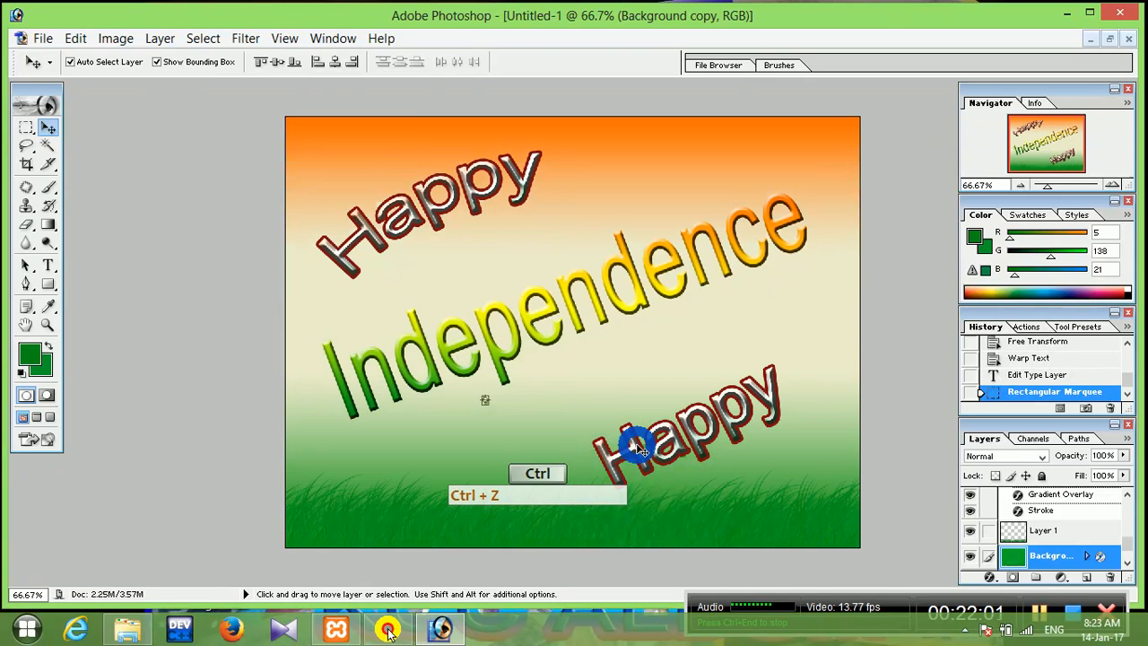
Move the lower "Happy" text slightly down and to the left on the canvas.
click(718, 436)
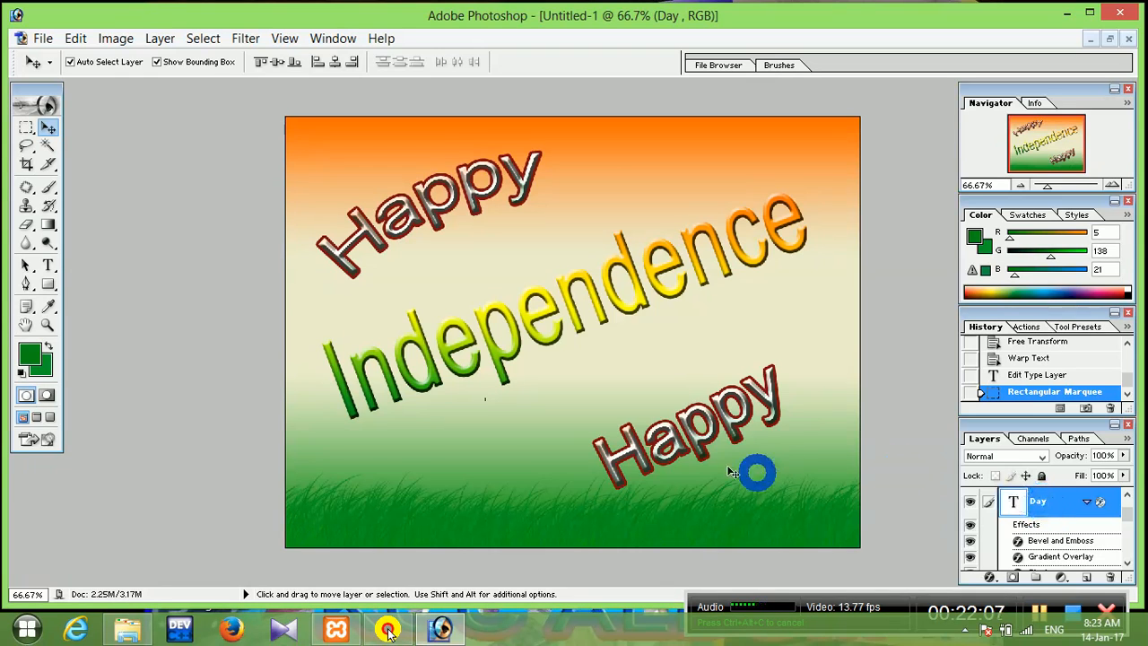
click(690, 439)
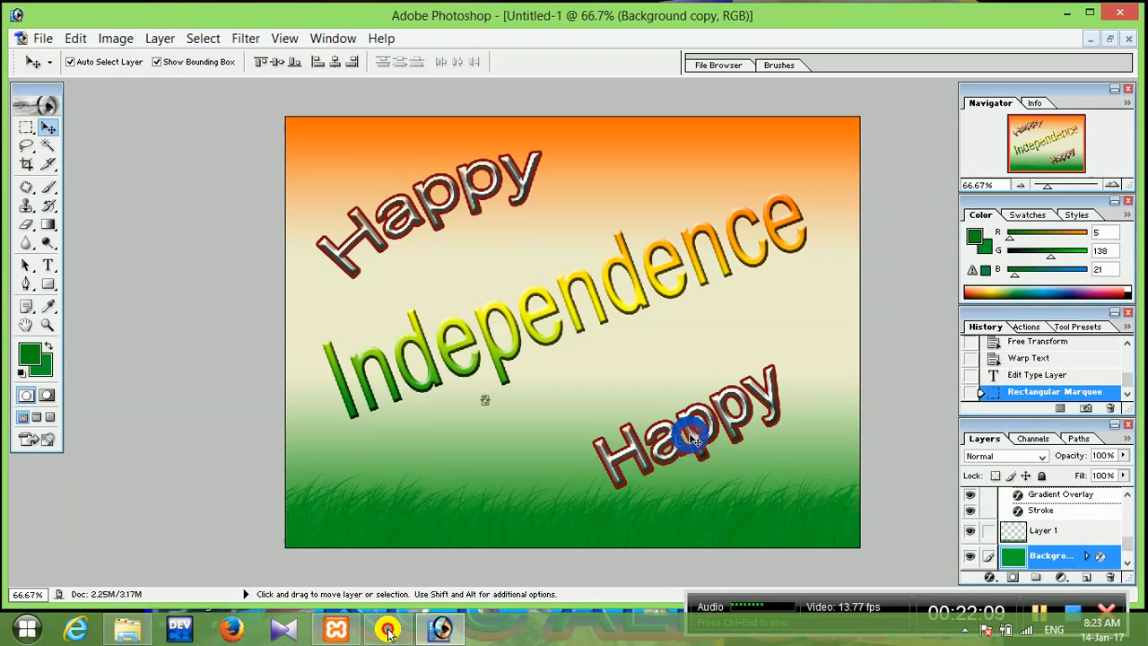
mouse_move(696, 440)
mouse_down()
mouse_move(725, 468)
mouse_move(737, 433)
mouse_move(682, 436)
mouse_move(696, 433)
mouse_move(681, 446)
mouse_up()
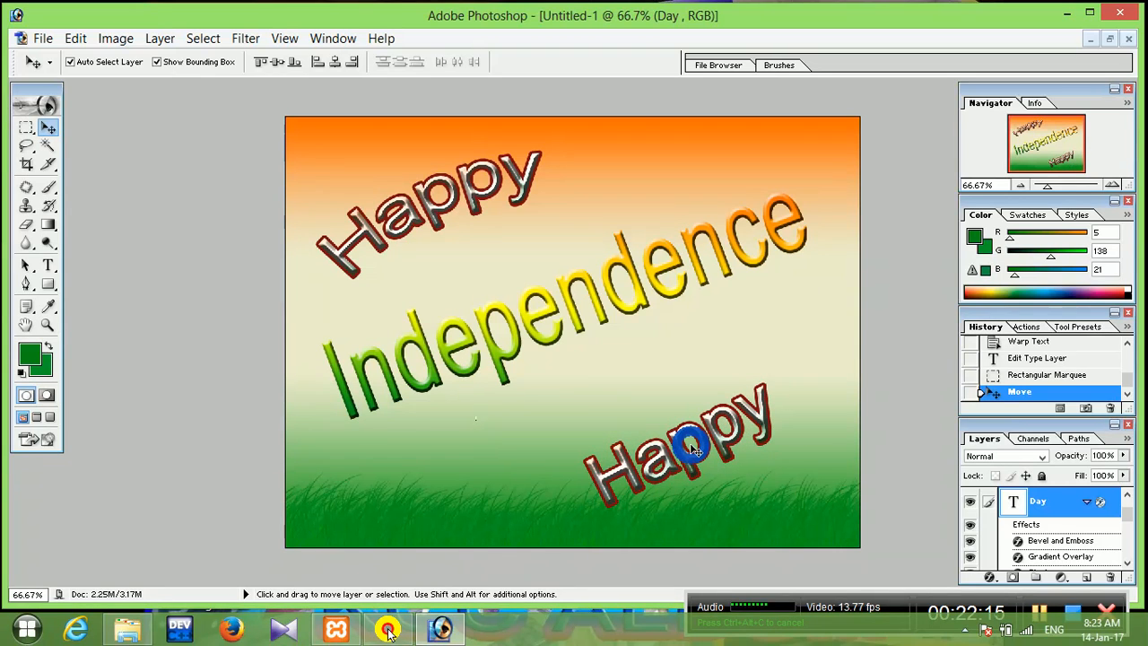
Replace the wording of the lower "Happy" text with "Day" and commit the edit.
click(49, 267)
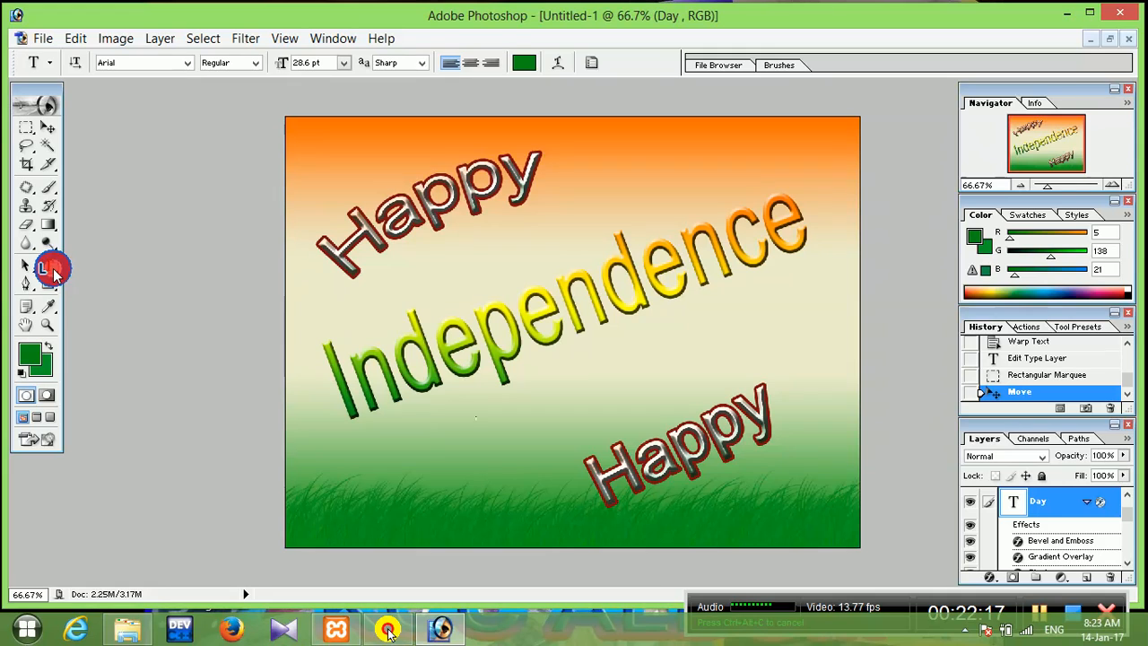
click(704, 434)
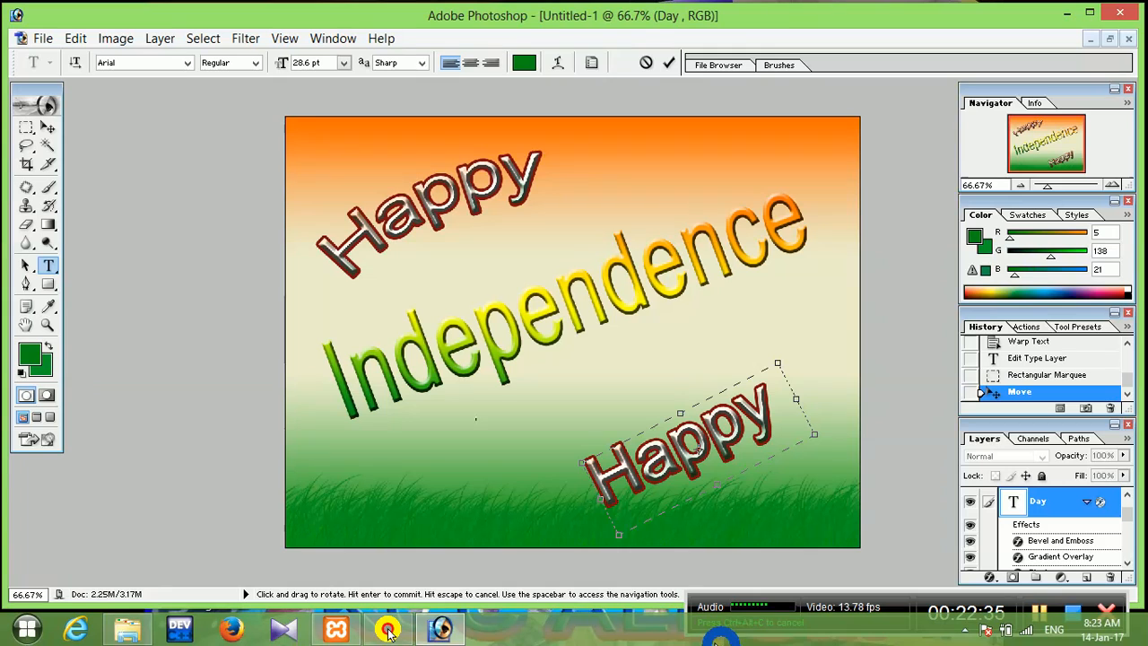
key(Right)
key(Right)
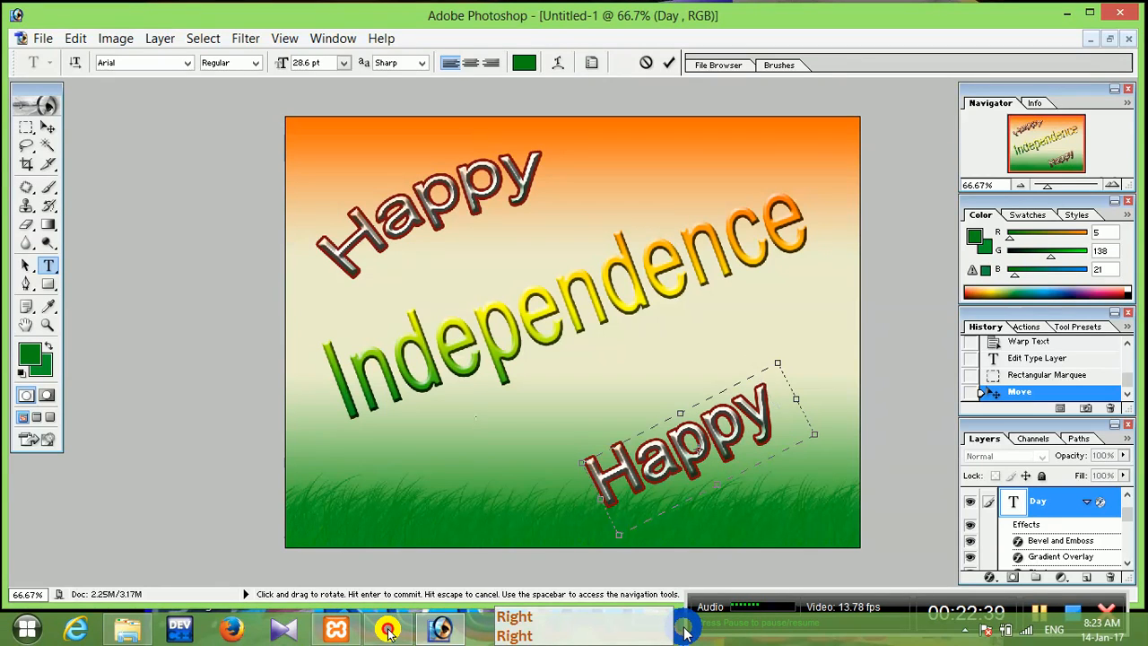
key(BackSpace)
key(BackSpace)
key(BackSpace)
key(BackSpace)
key(BackSpace)
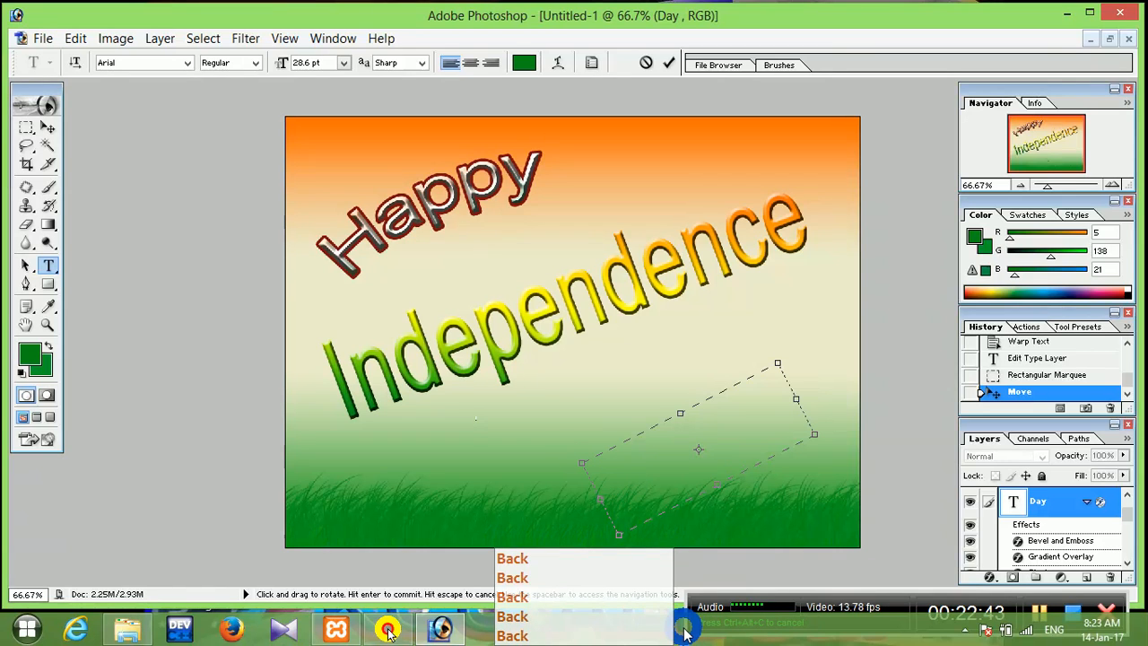
text(D)
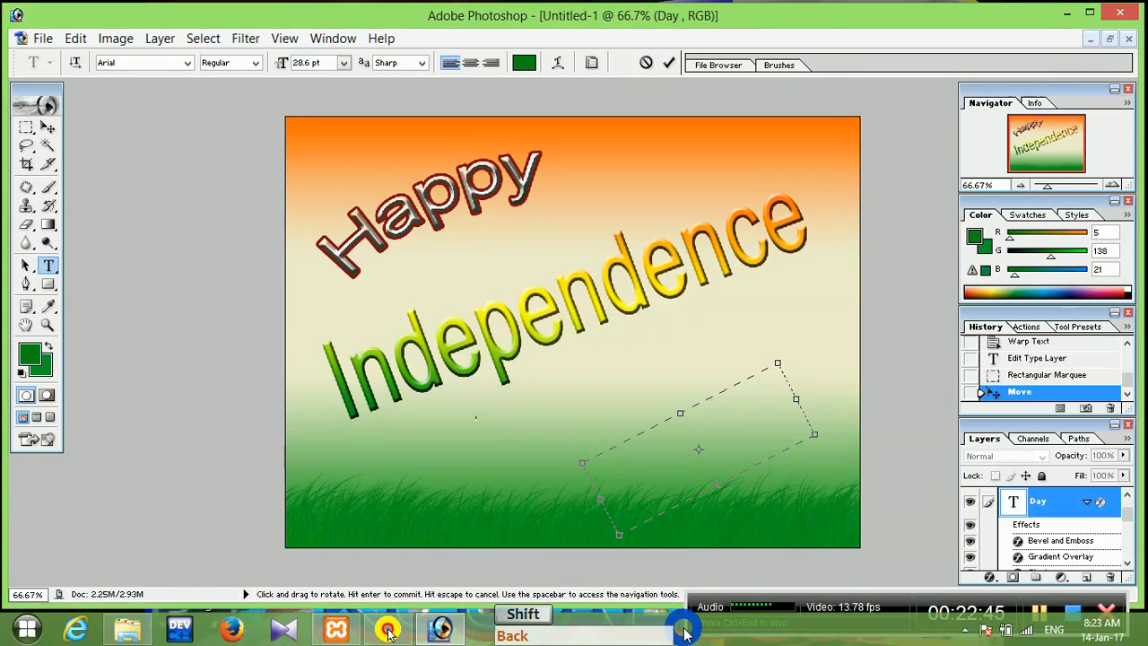
text(ay)
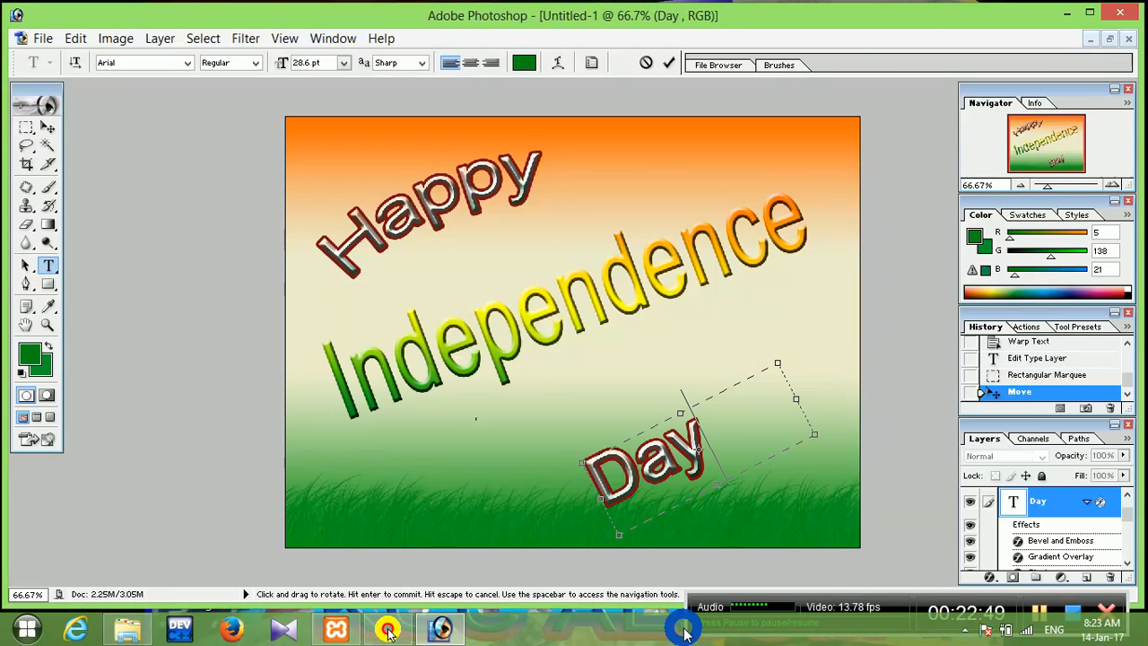
key(ctrl+Return)
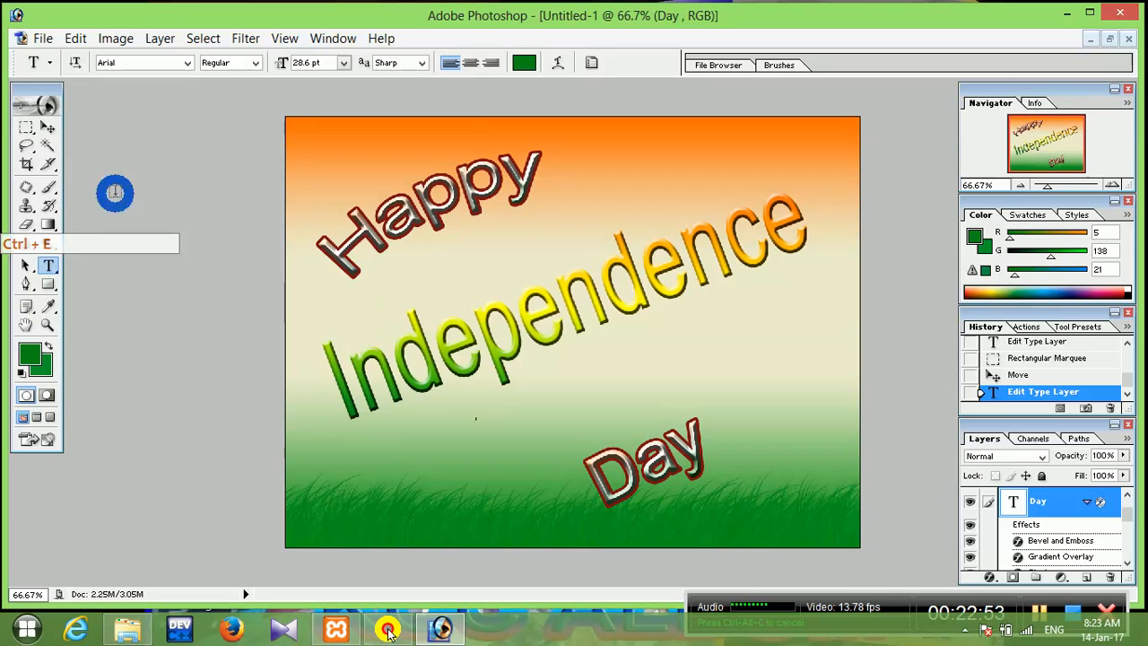
Move the "Day" text up and to the right, closer to the end of "Independence".
click(48, 128)
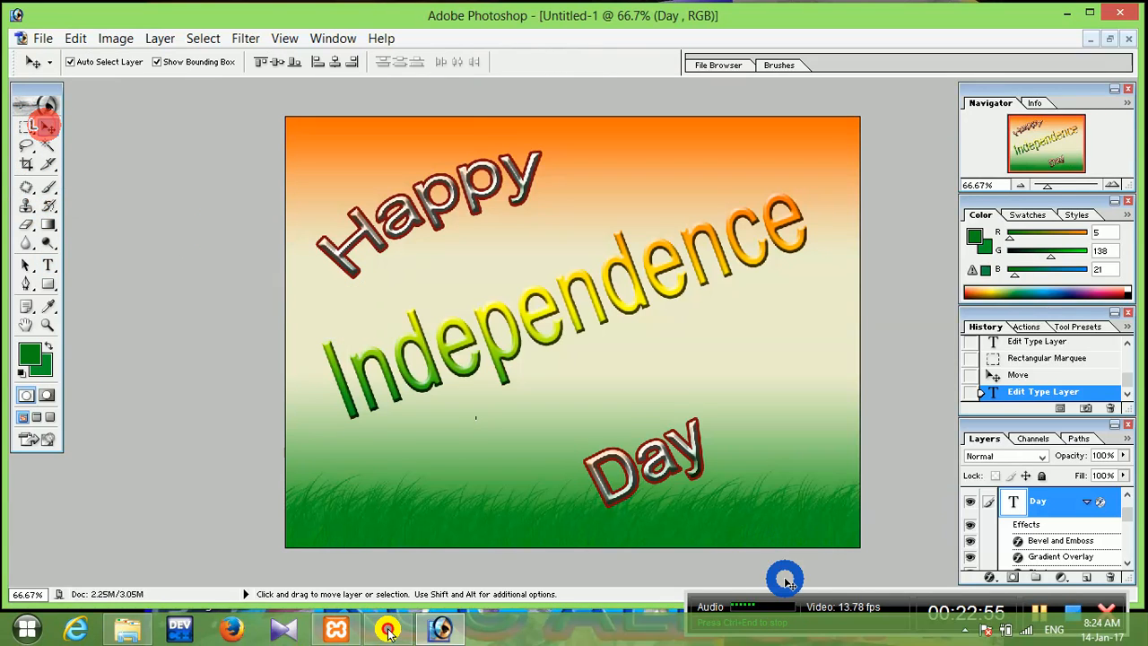
click(635, 467)
drag(659, 465, 700, 446)
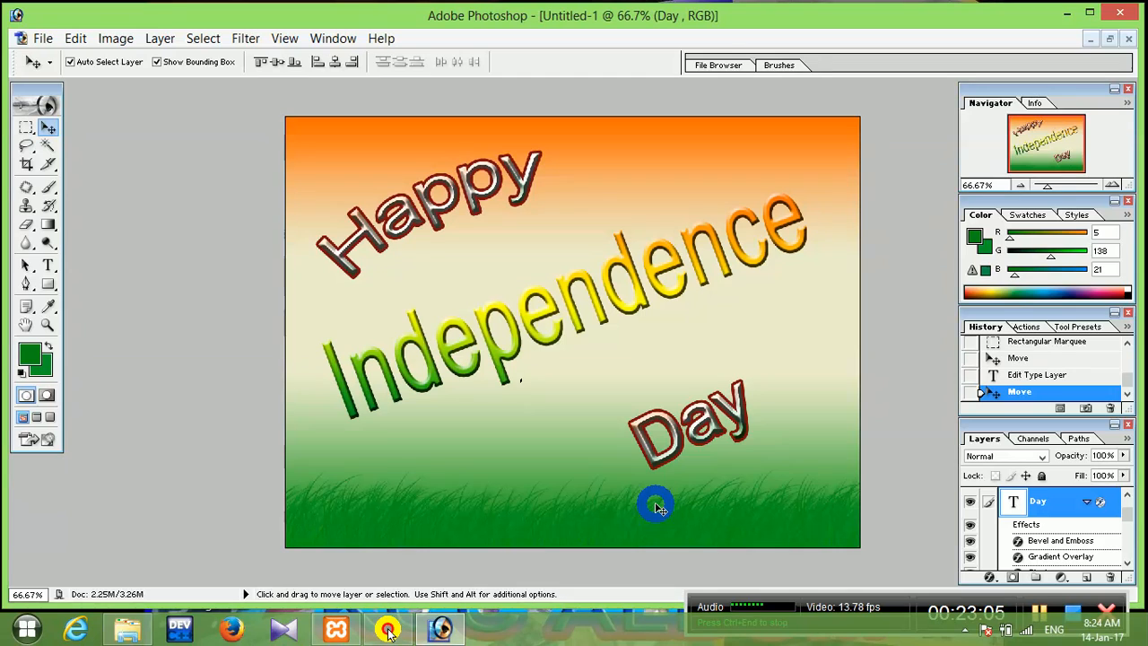
Select all the letters of "Day" and change their font to Baby Kruffy.
click(50, 261)
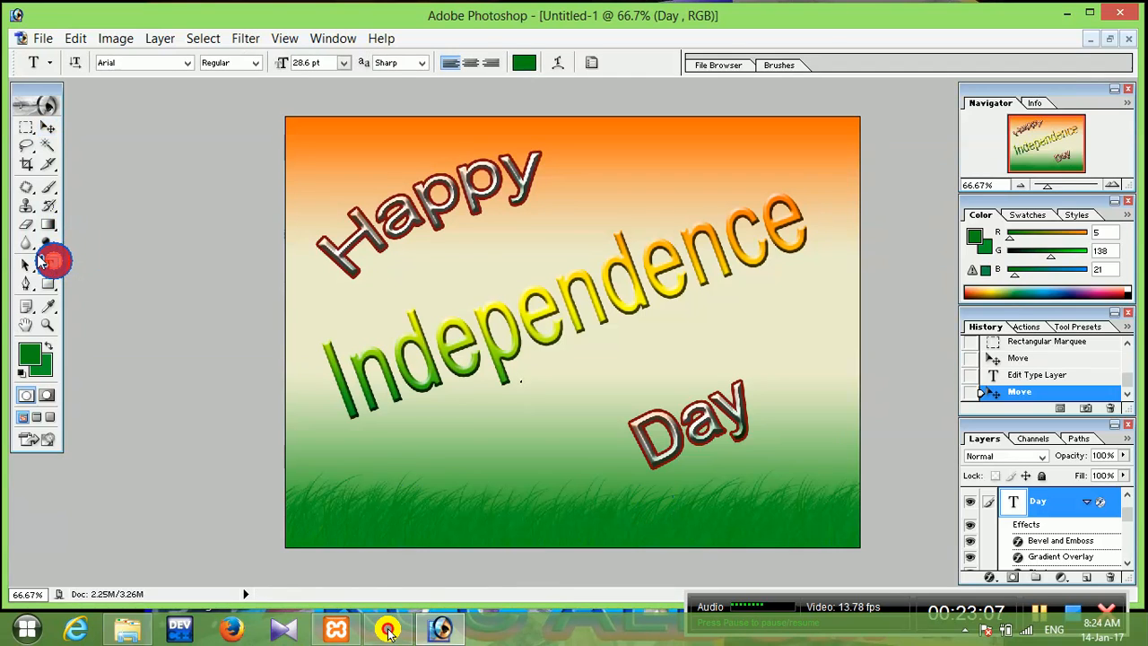
click(687, 418)
drag(780, 383, 658, 432)
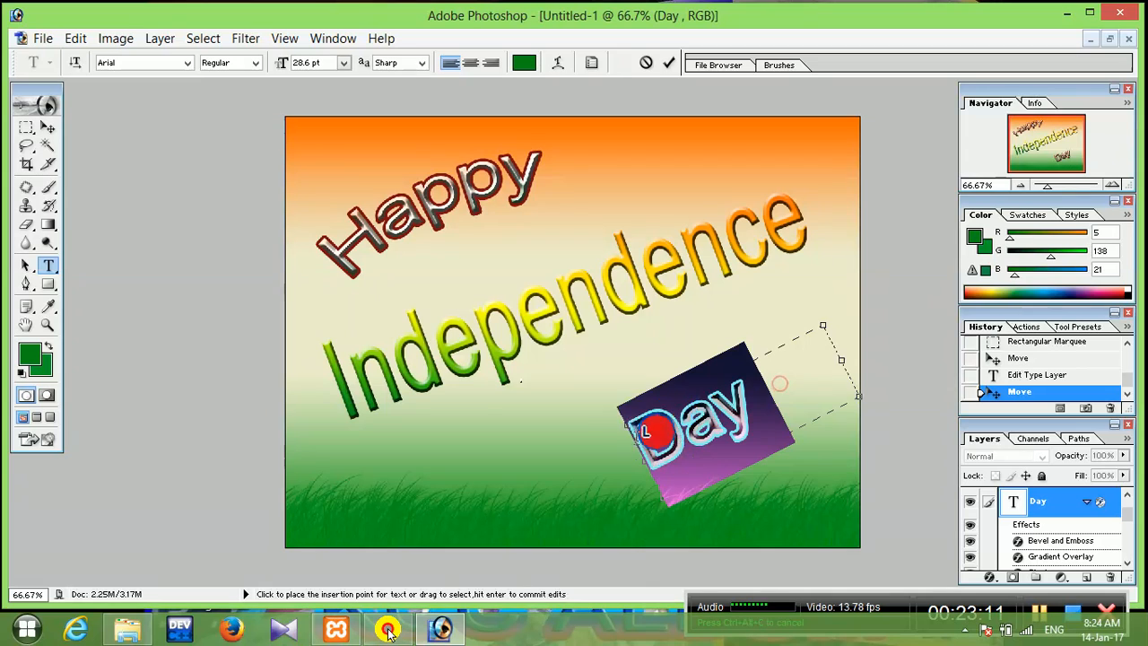
click(607, 448)
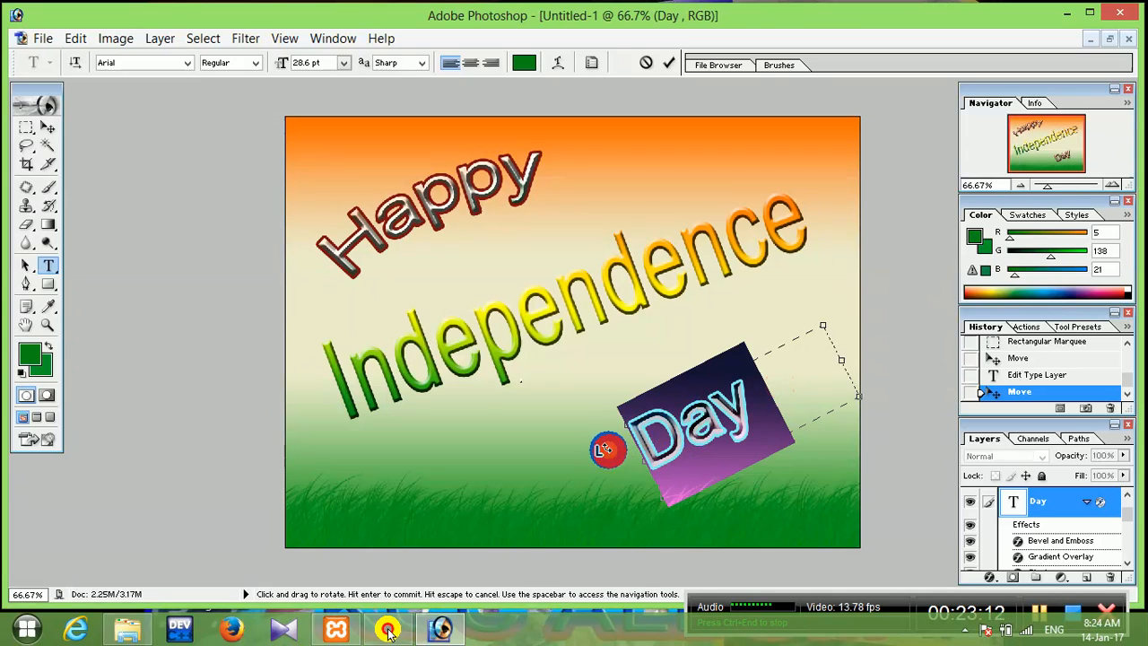
click(189, 64)
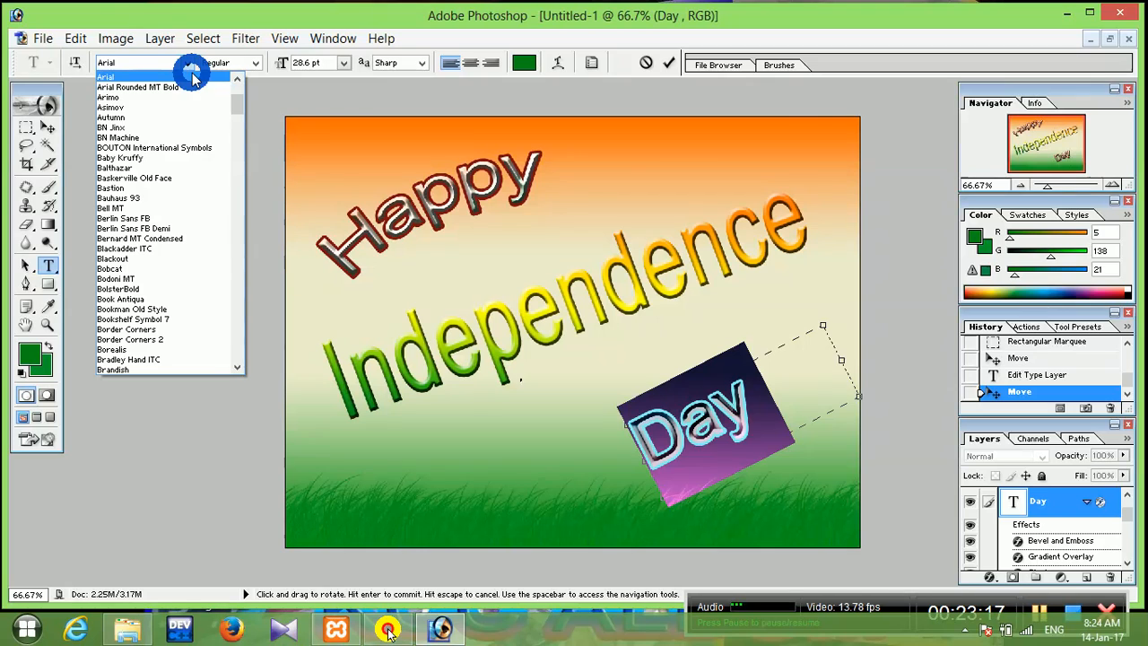
key(Down)
key(Down)
key(Down)
key(Down)
key(Down)
key(Down)
key(Down)
key(Down)
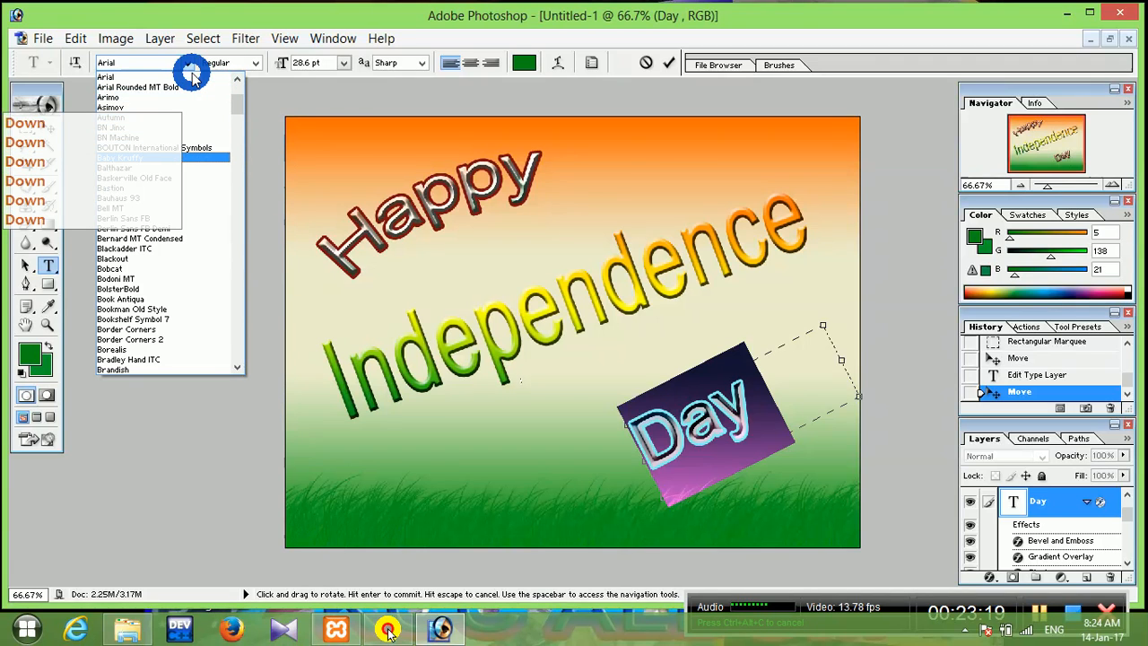
click(126, 60)
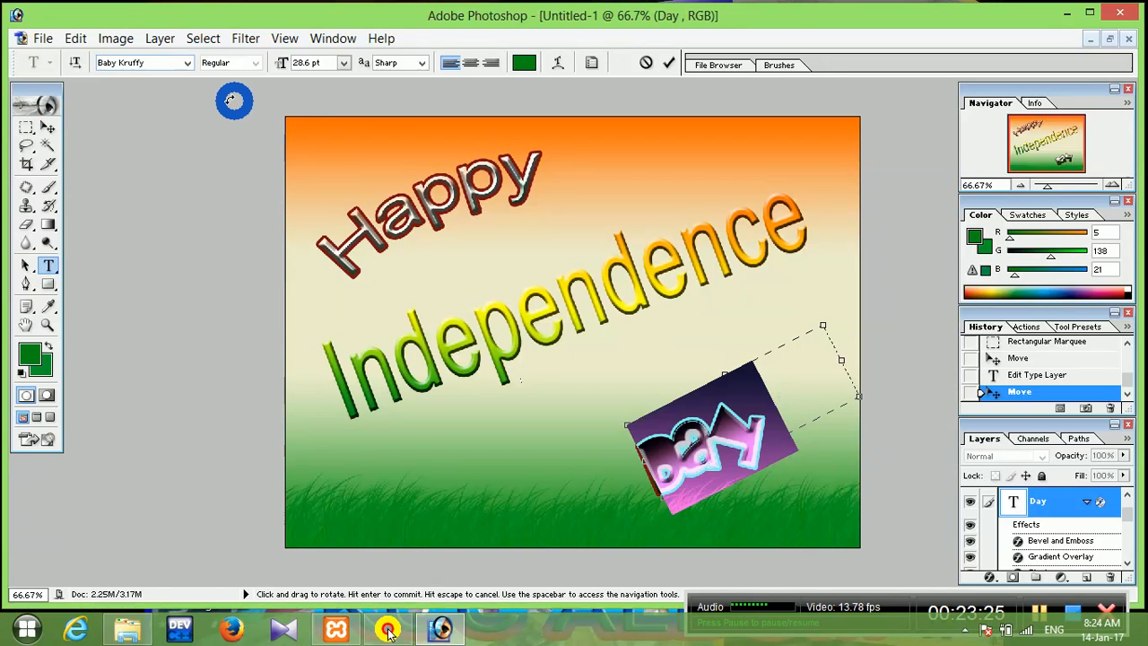
click(188, 62)
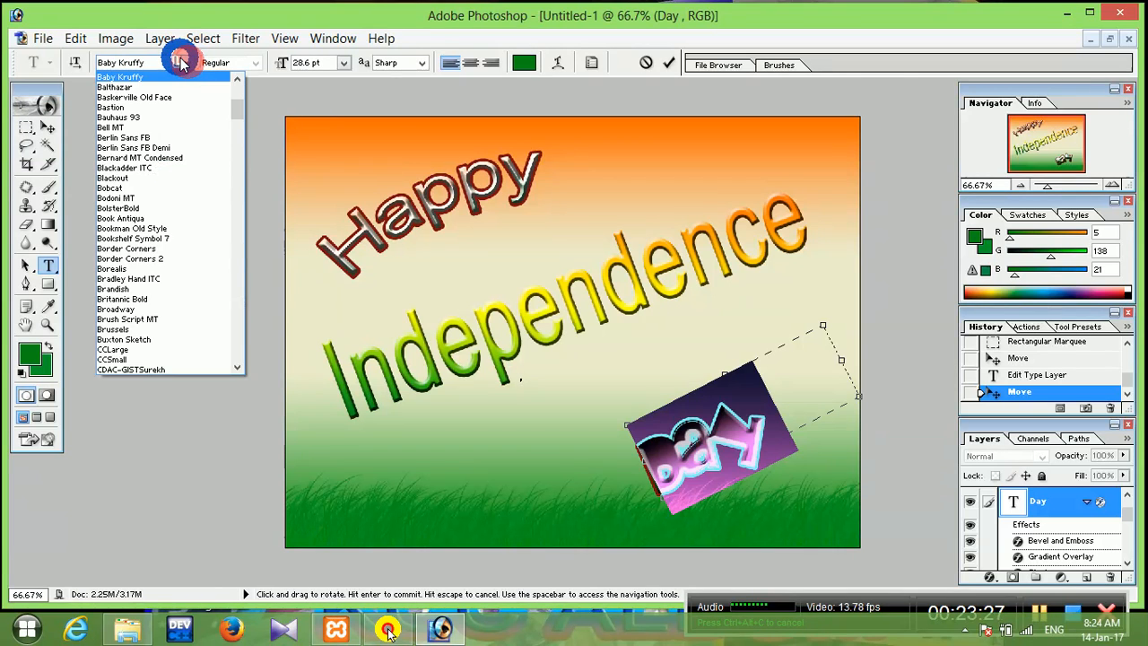
click(1050, 620)
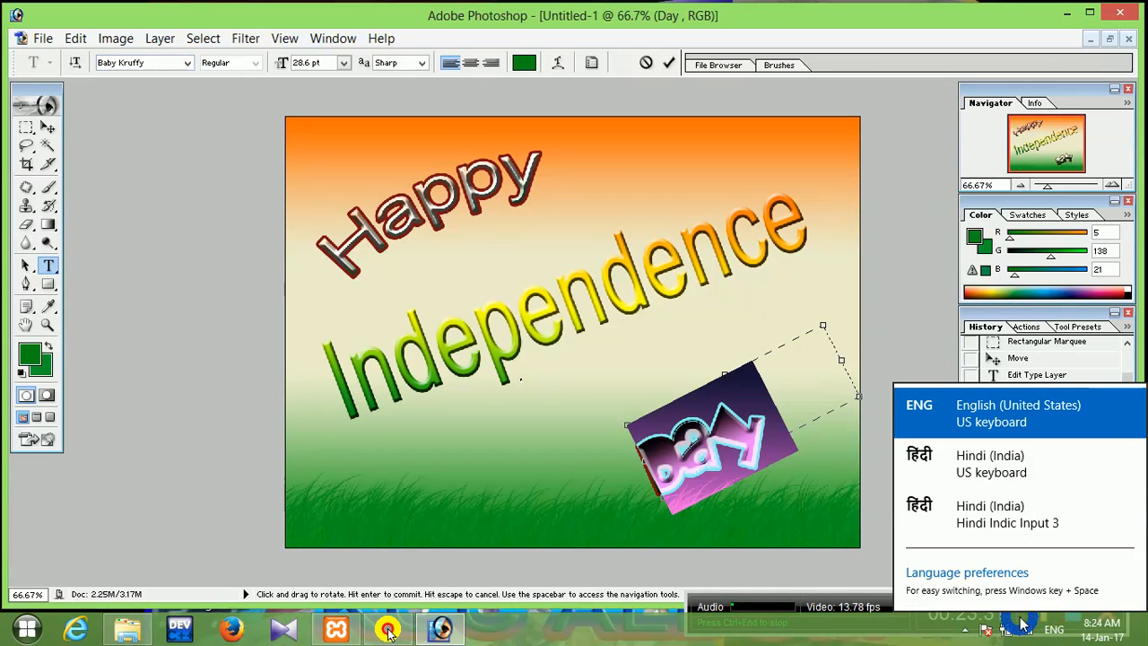
click(1022, 623)
click(1051, 617)
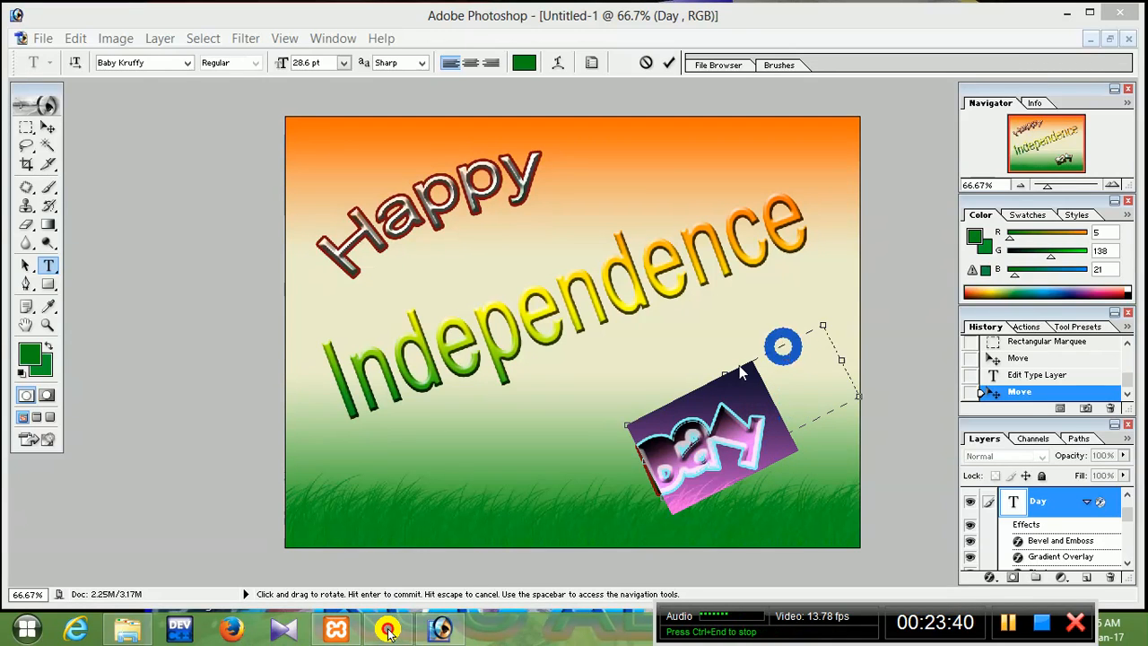
click(187, 65)
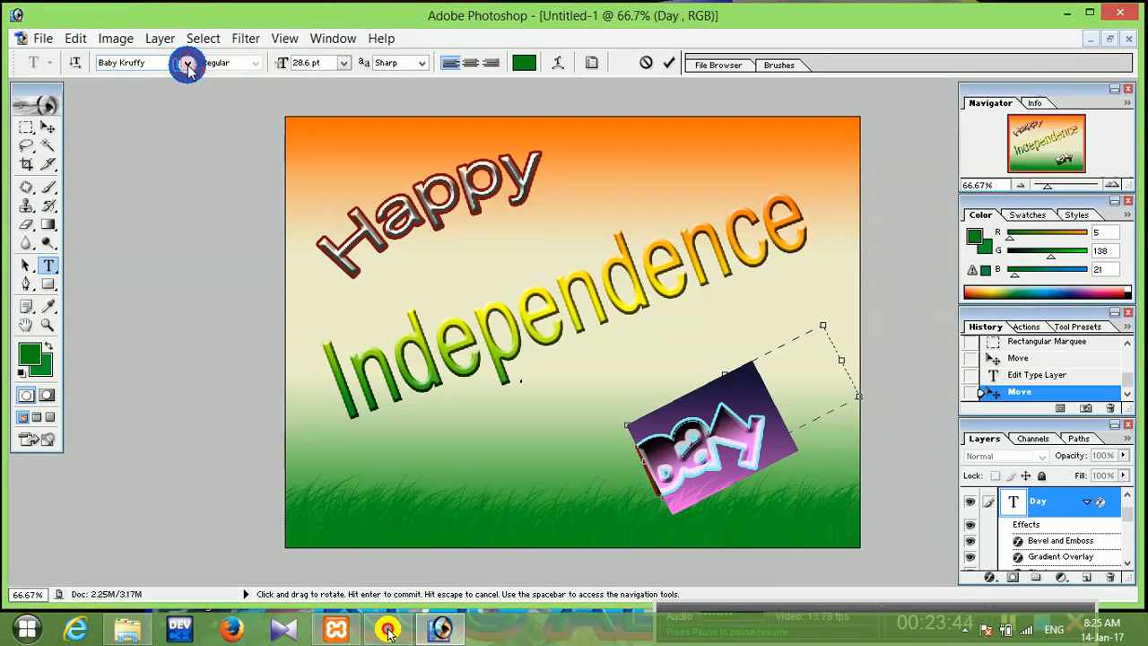
click(188, 65)
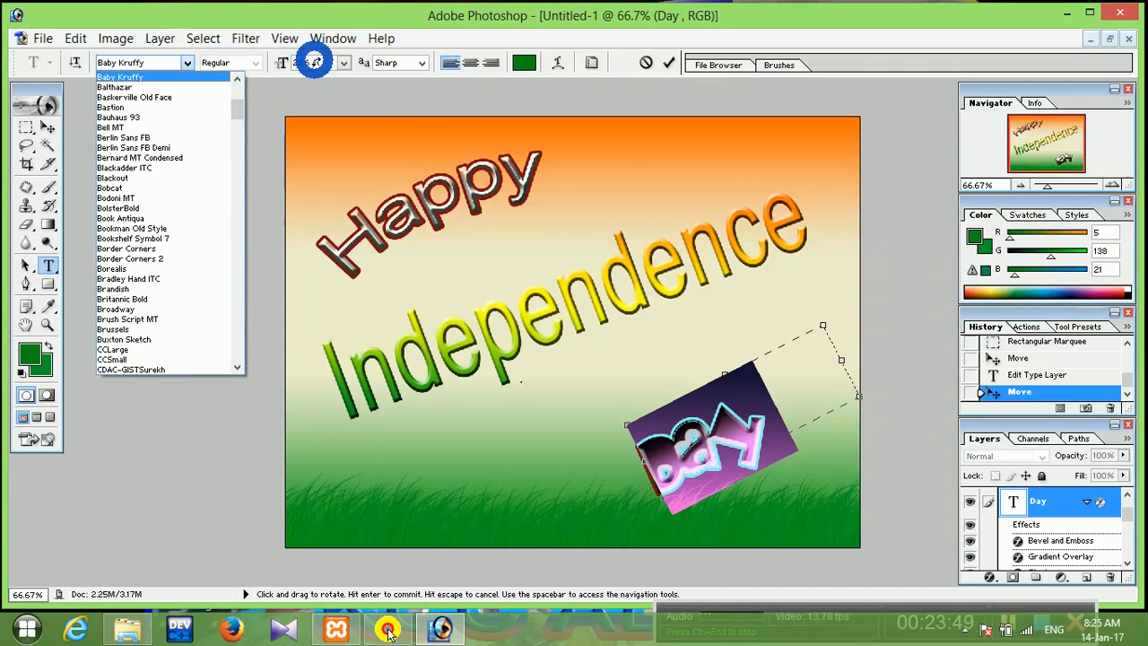
click(316, 38)
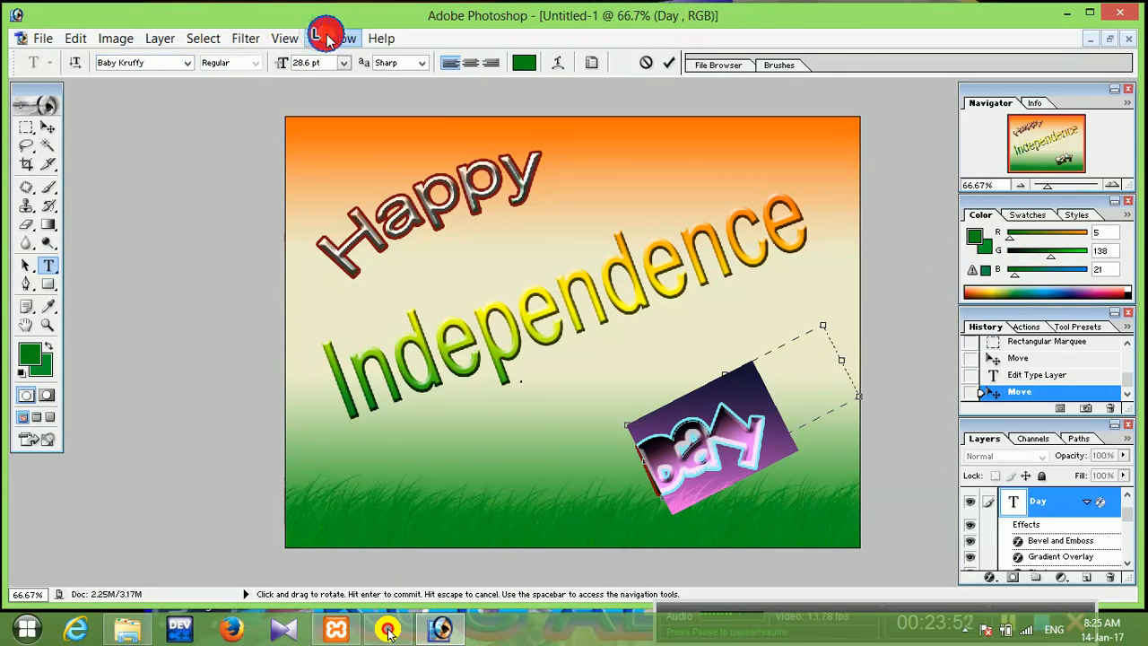
Show the Character palette and place it clear of the Color and Navigator palettes.
click(328, 38)
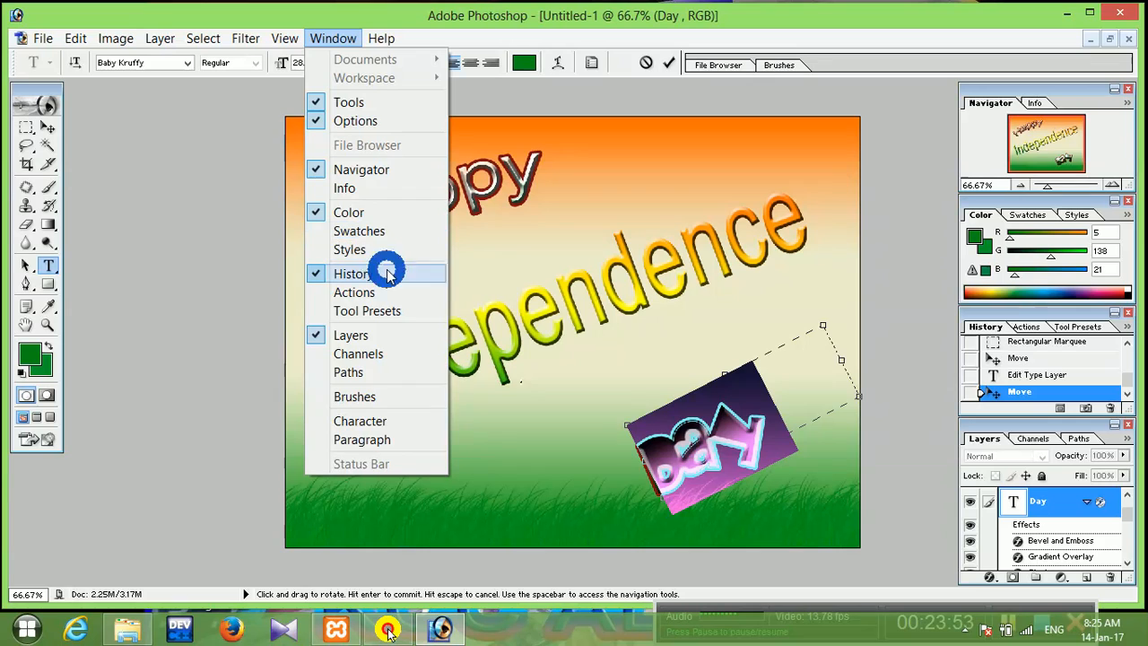
click(377, 421)
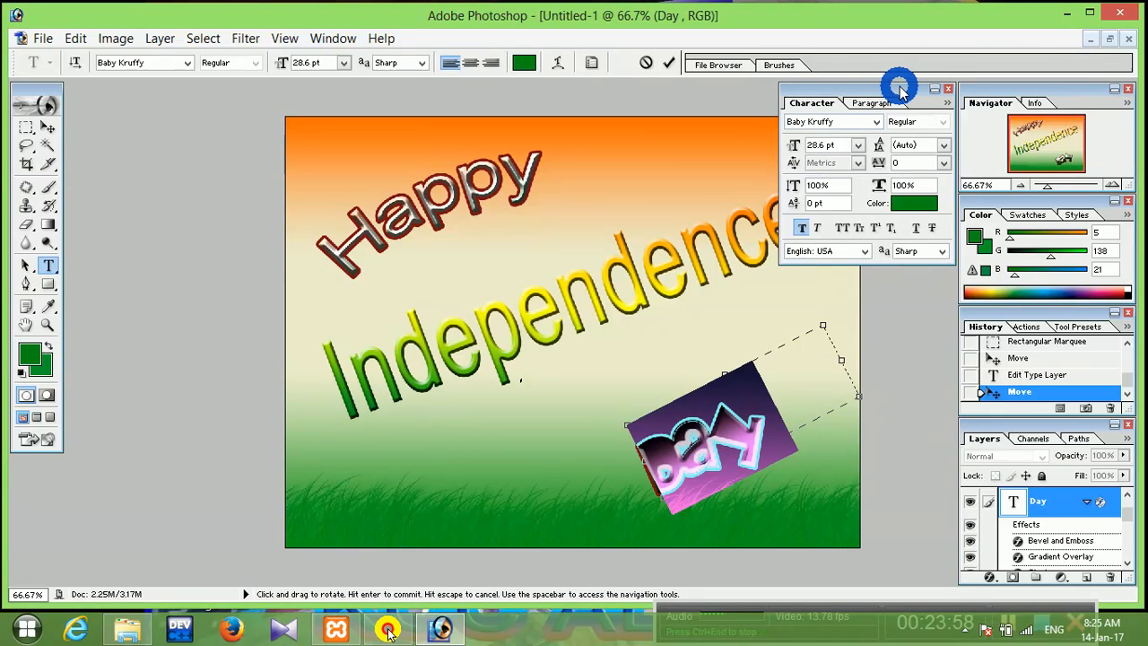
drag(901, 83, 725, 77)
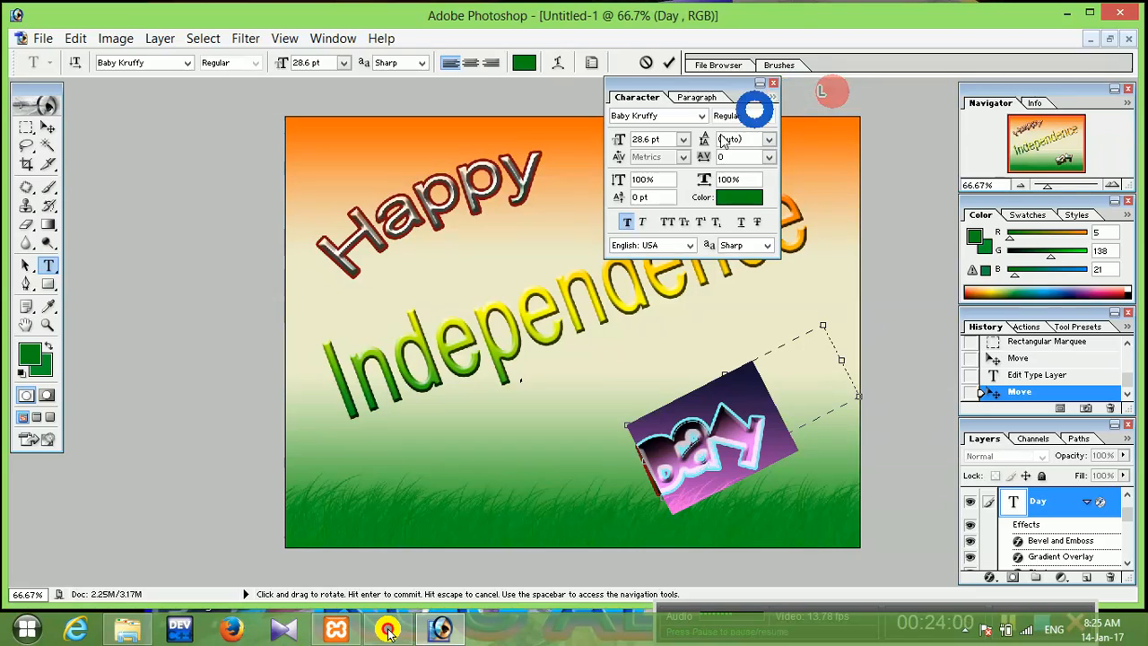
Change the font of the selected "Day" text to Lucida Calligraphy.
click(702, 115)
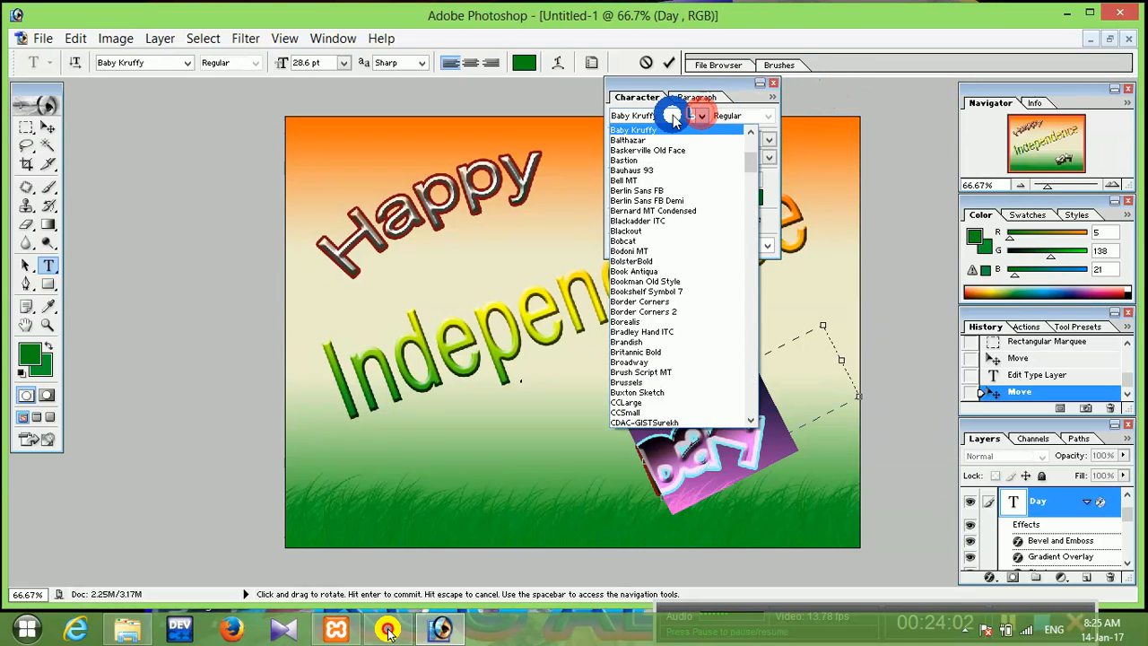
click(672, 115)
click(671, 115)
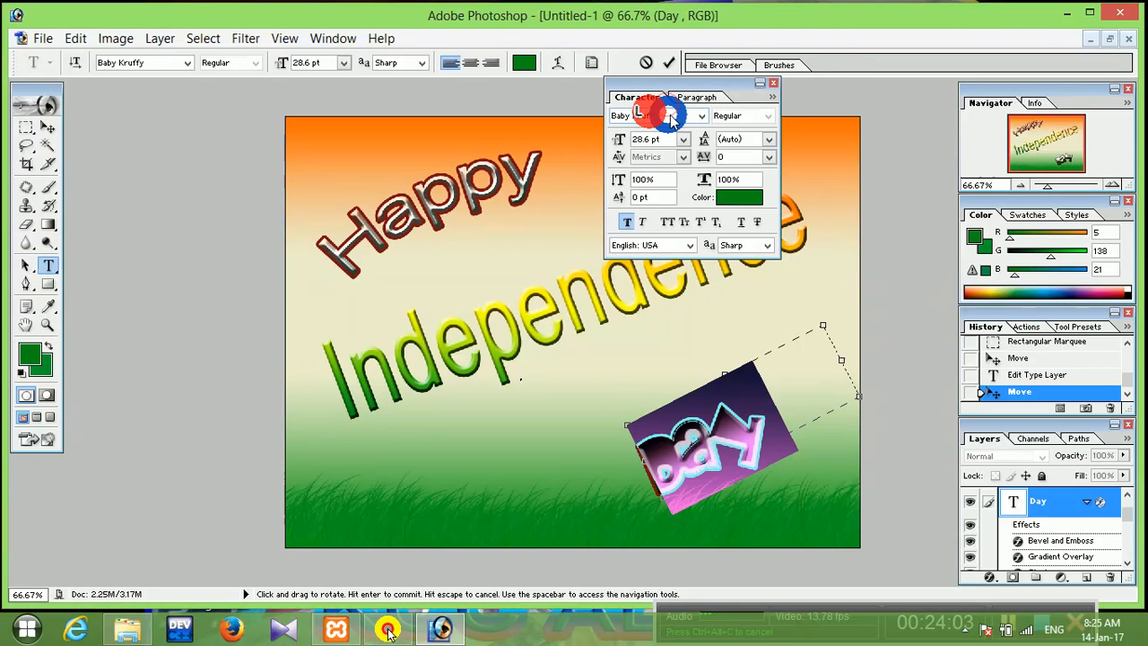
click(735, 177)
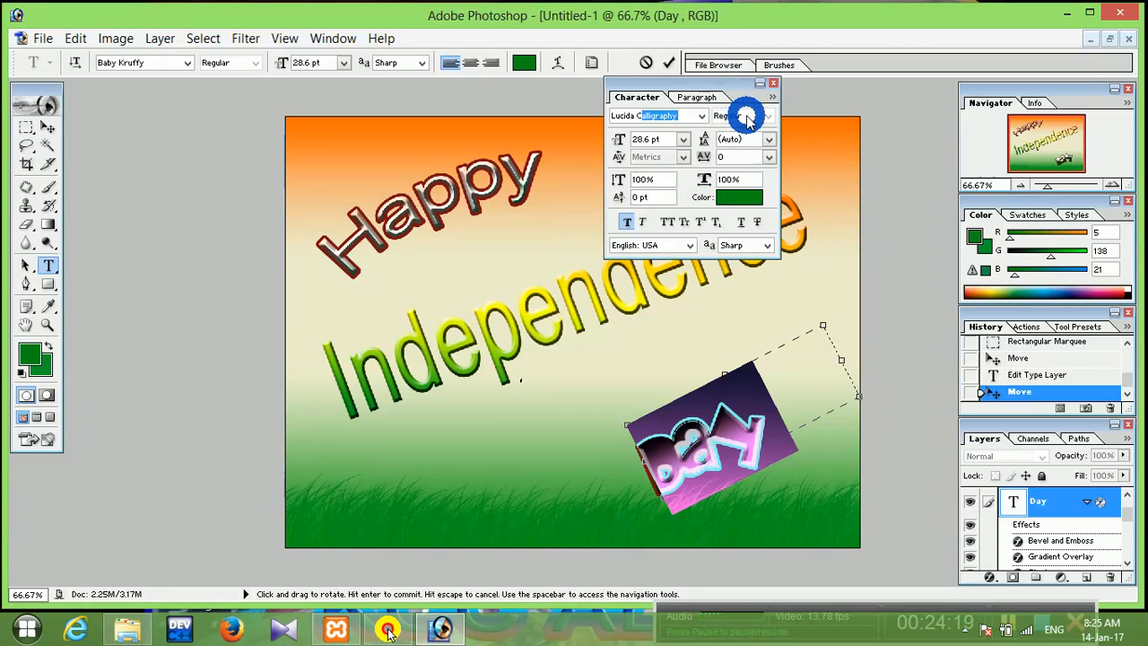
key(Tab)
key(Tab)
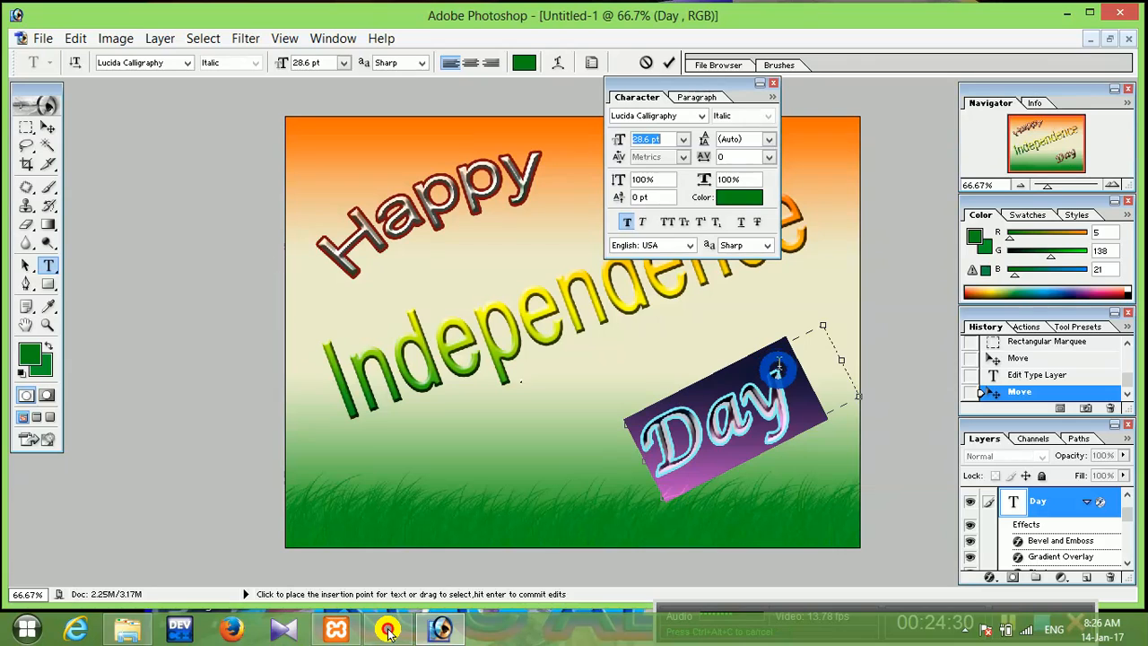
Collapse the Character palette and commit the font edit by switching to the Move tool.
click(757, 262)
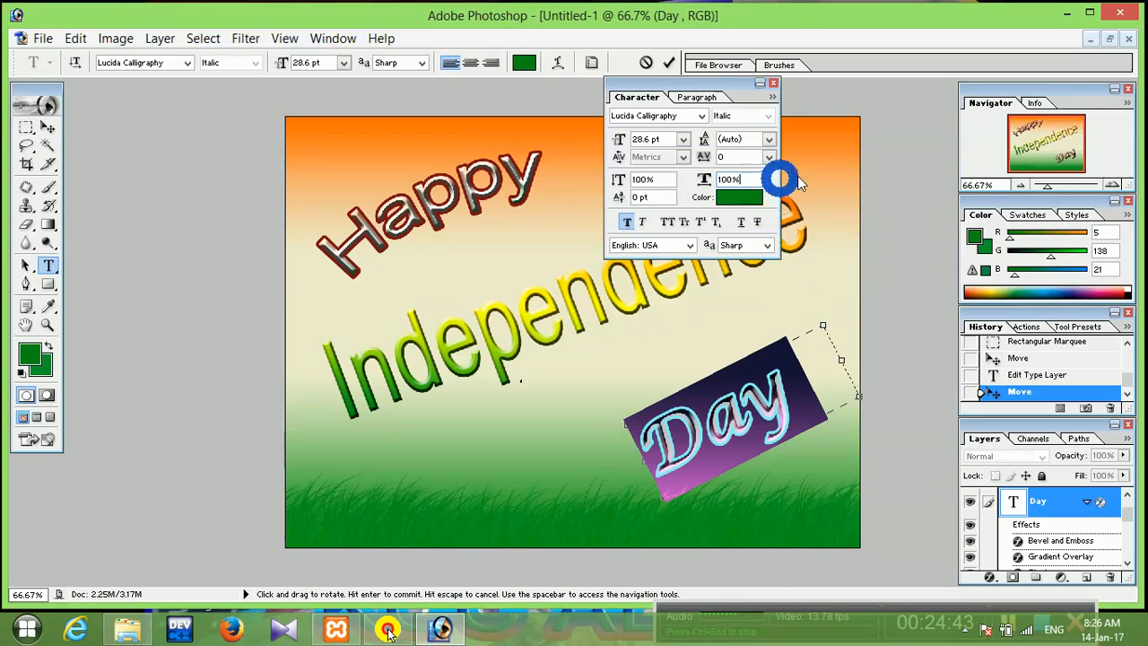
click(760, 84)
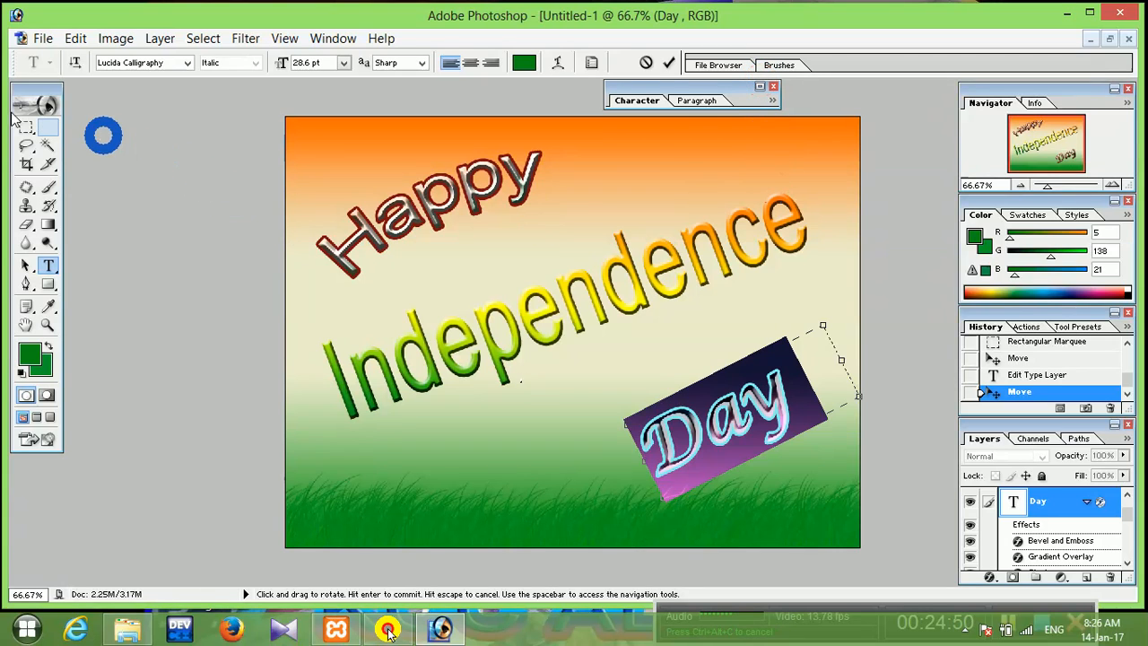
click(55, 128)
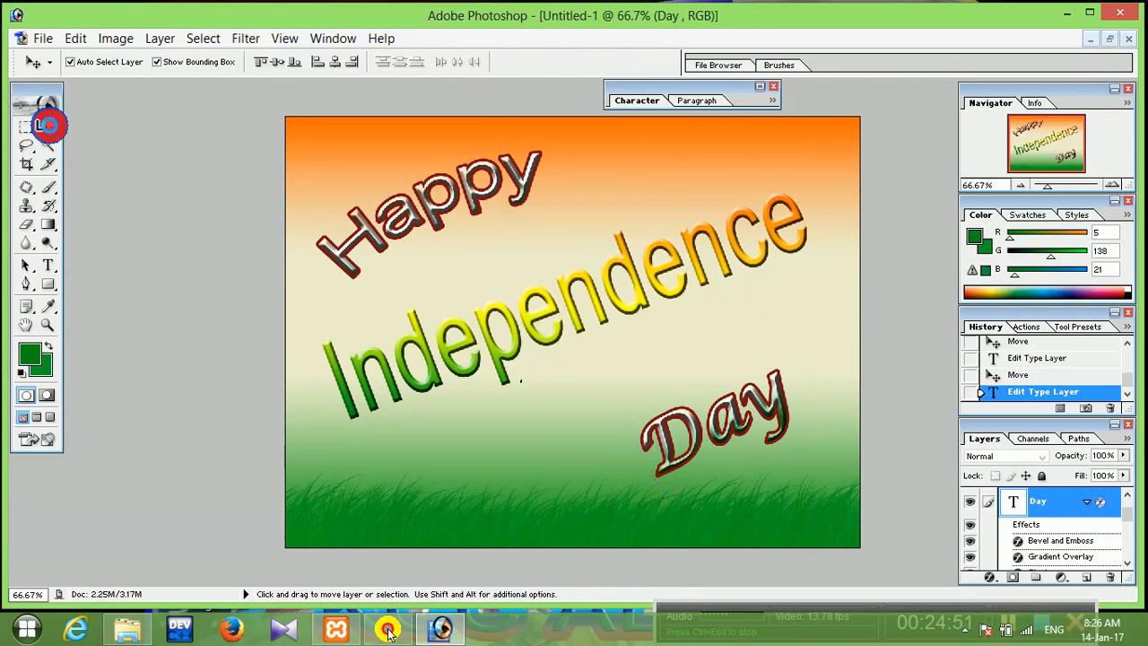
Try to move the "Day" text lower on the canvas and undo the move.
click(741, 459)
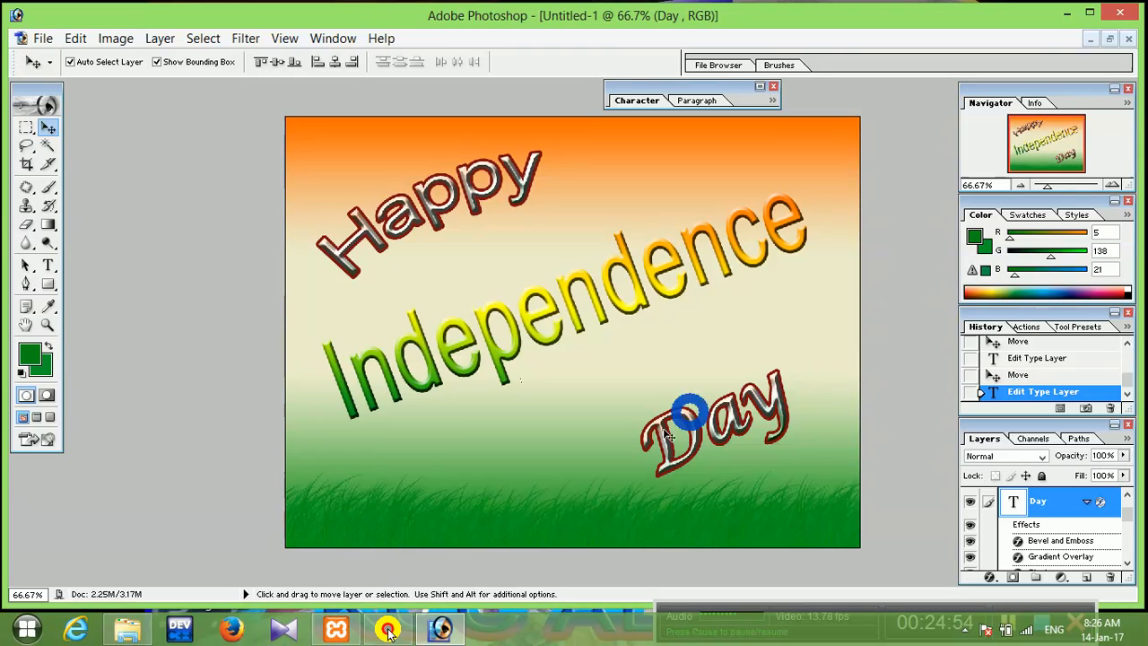
drag(717, 417, 780, 542)
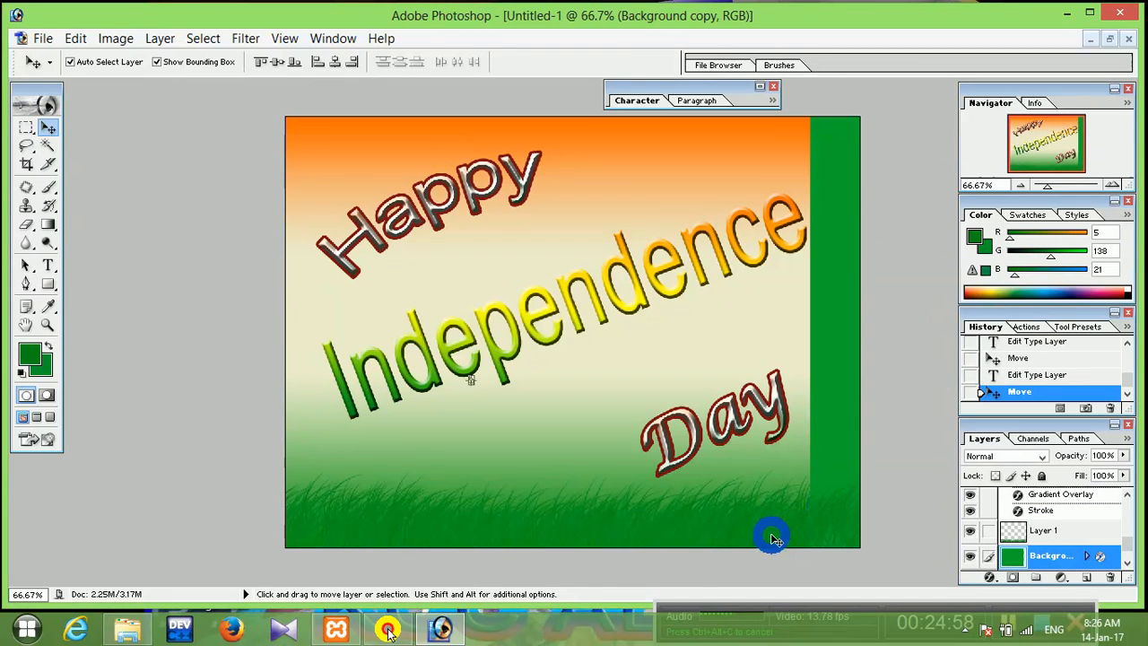
key(ctrl+z)
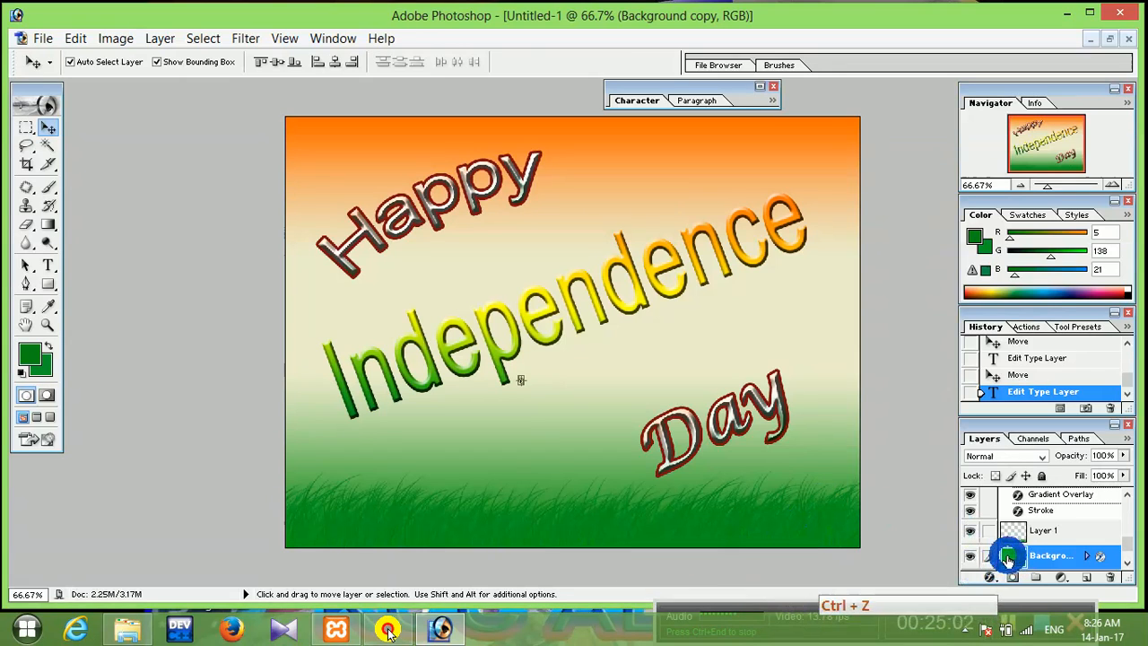
Lock the Background copy layer completely and try moving content on the canvas.
click(1043, 476)
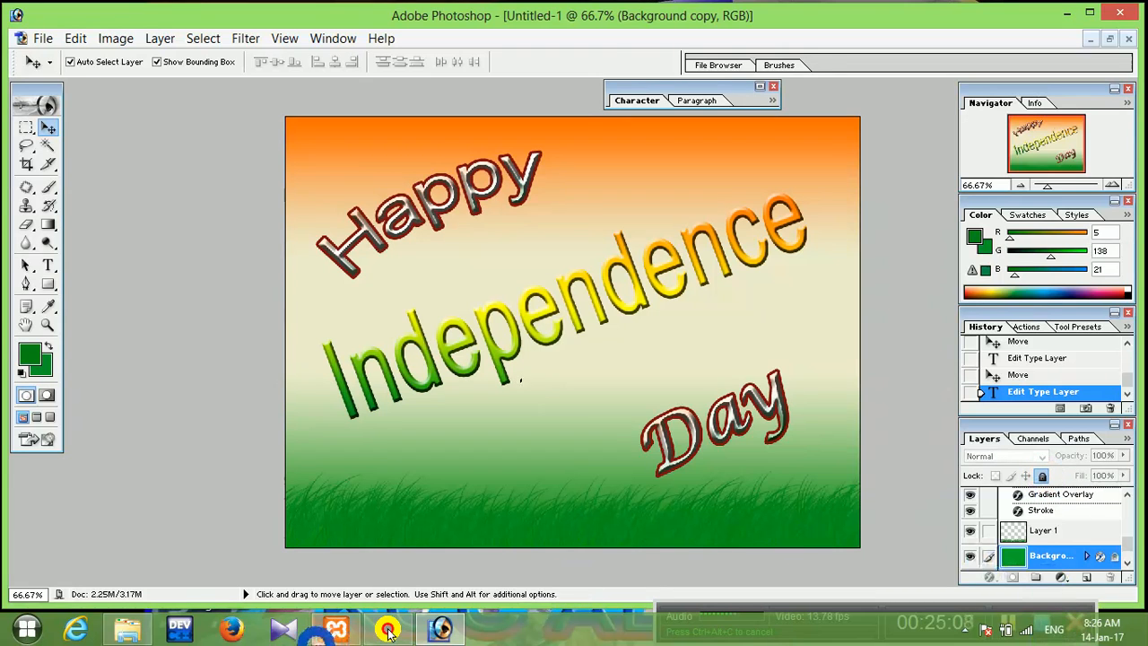
click(579, 403)
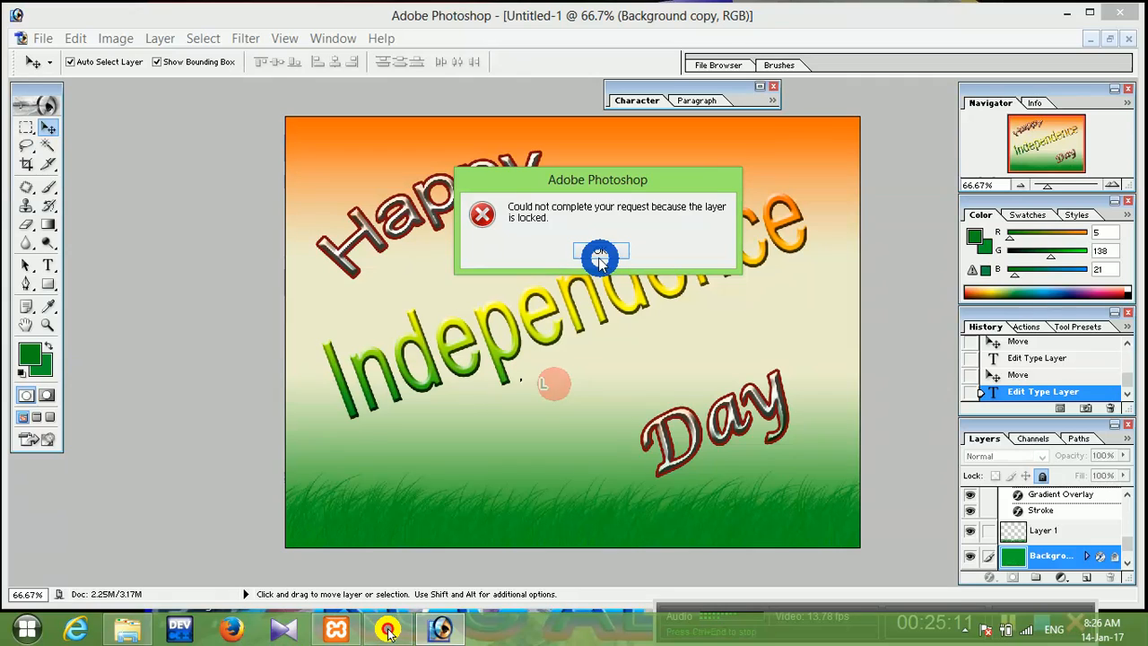
click(603, 251)
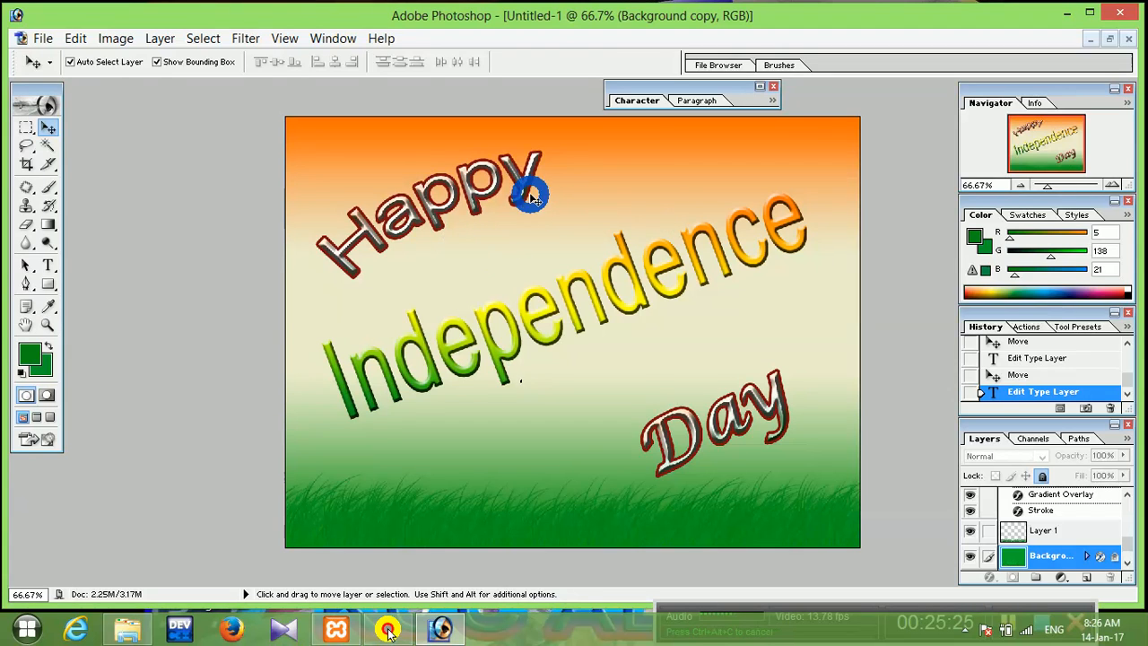
Select the upper "Happy" text layer, try to move its text, and dismiss the dialogs.
click(1126, 513)
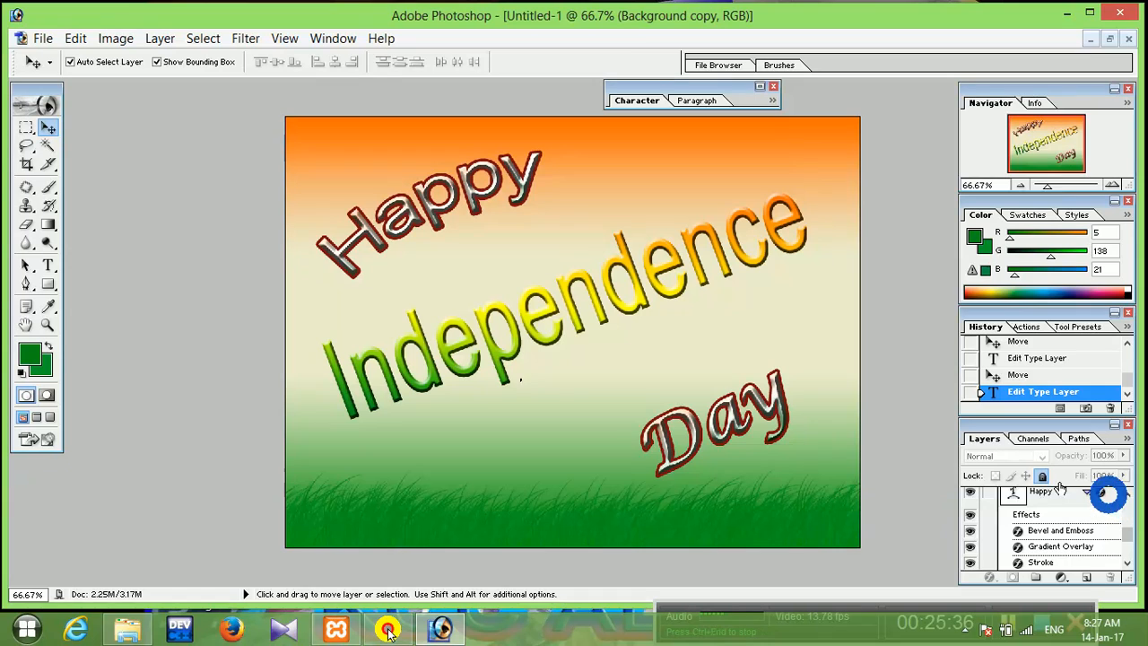
click(1022, 496)
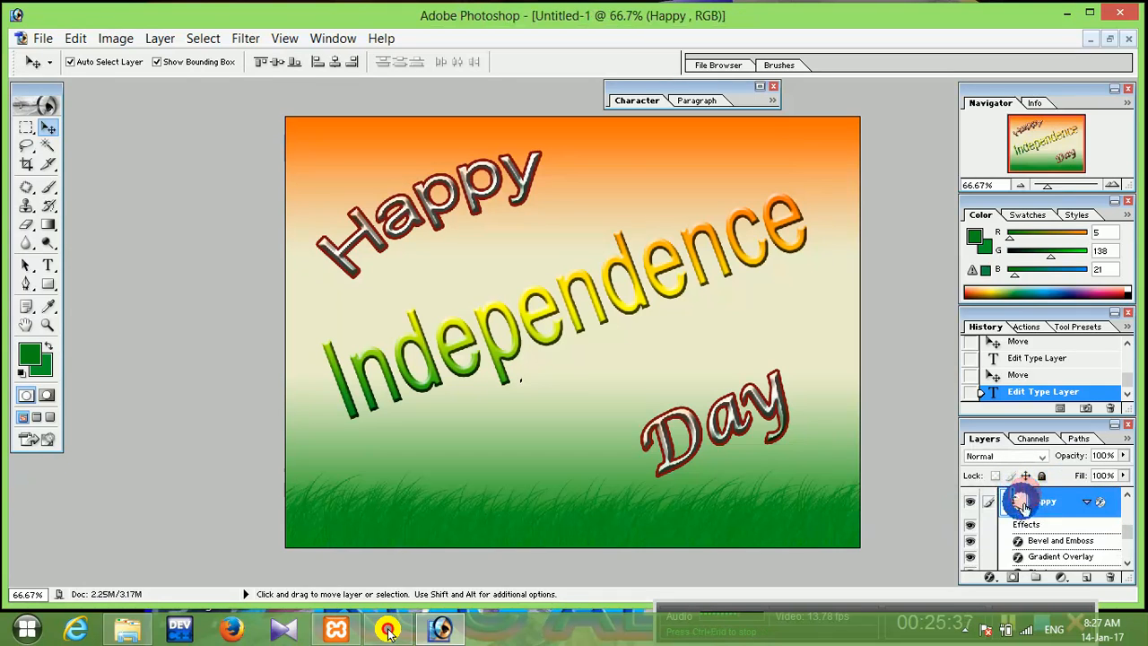
click(434, 219)
click(472, 243)
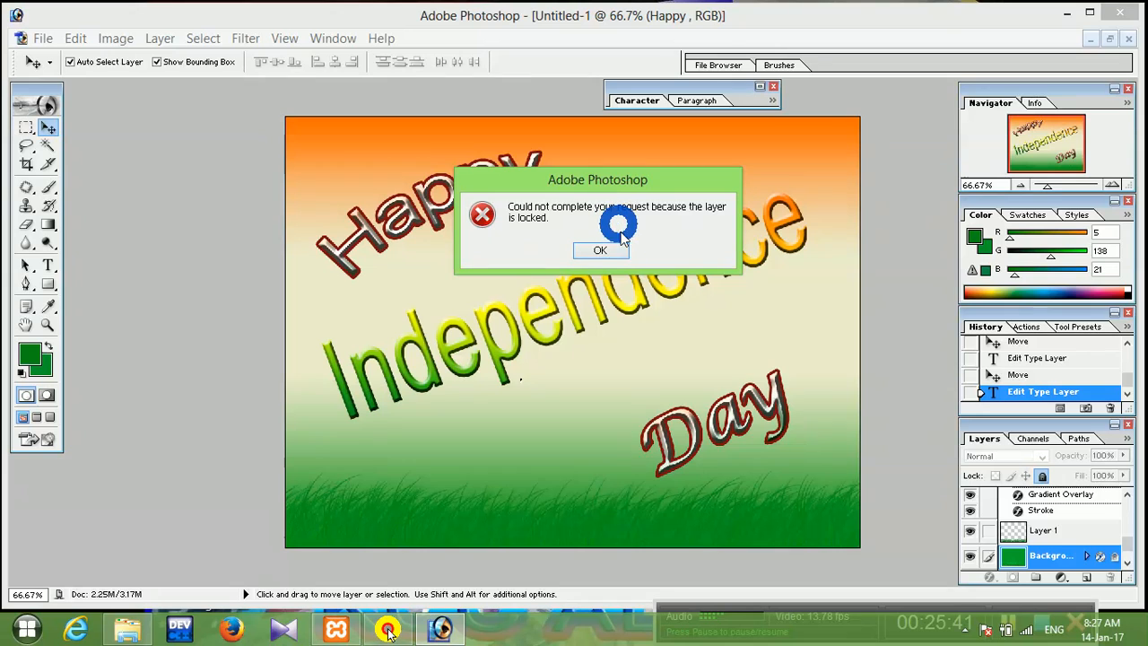
click(600, 250)
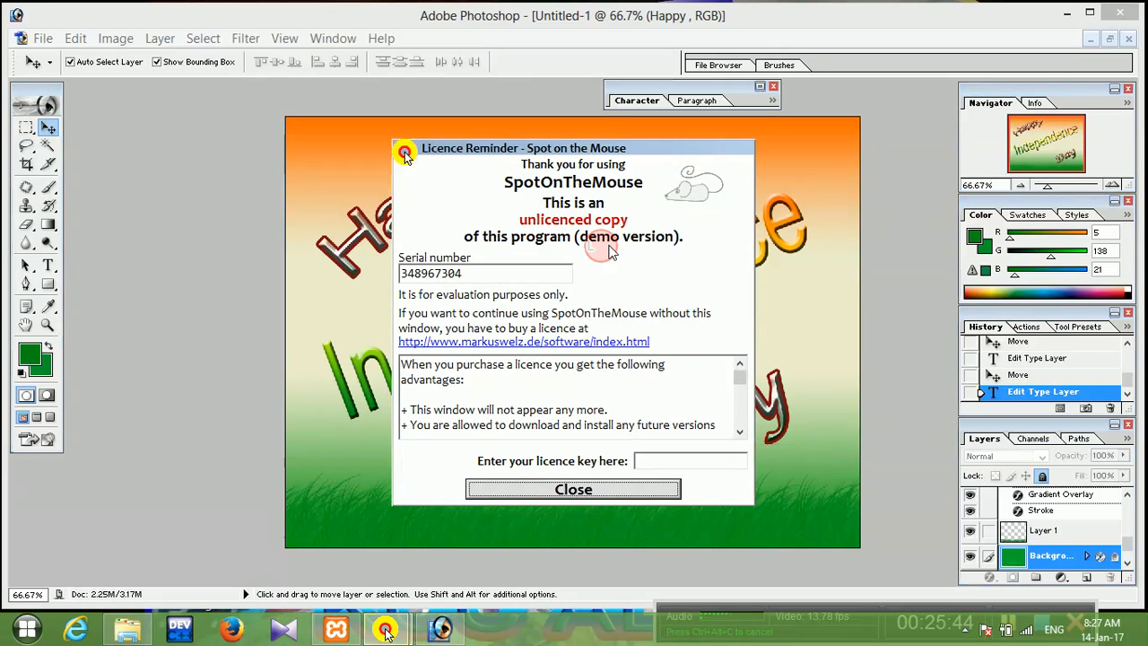
click(619, 490)
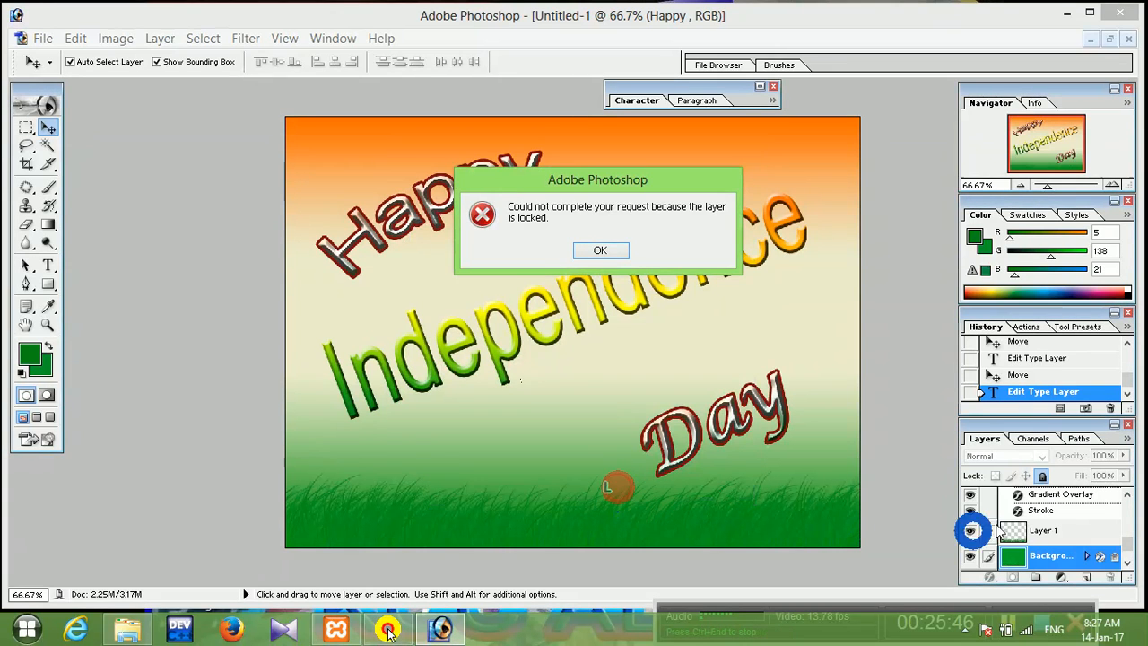
click(597, 252)
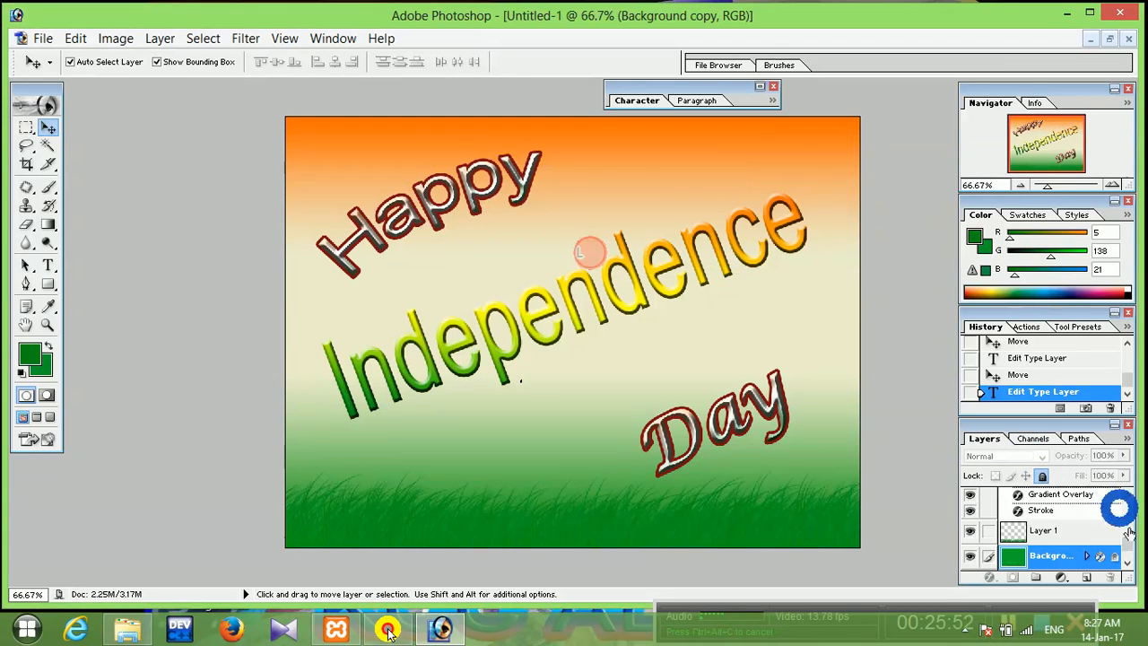
Collapse the effects list of the upper "Happy" layer.
drag(1126, 516, 1126, 506)
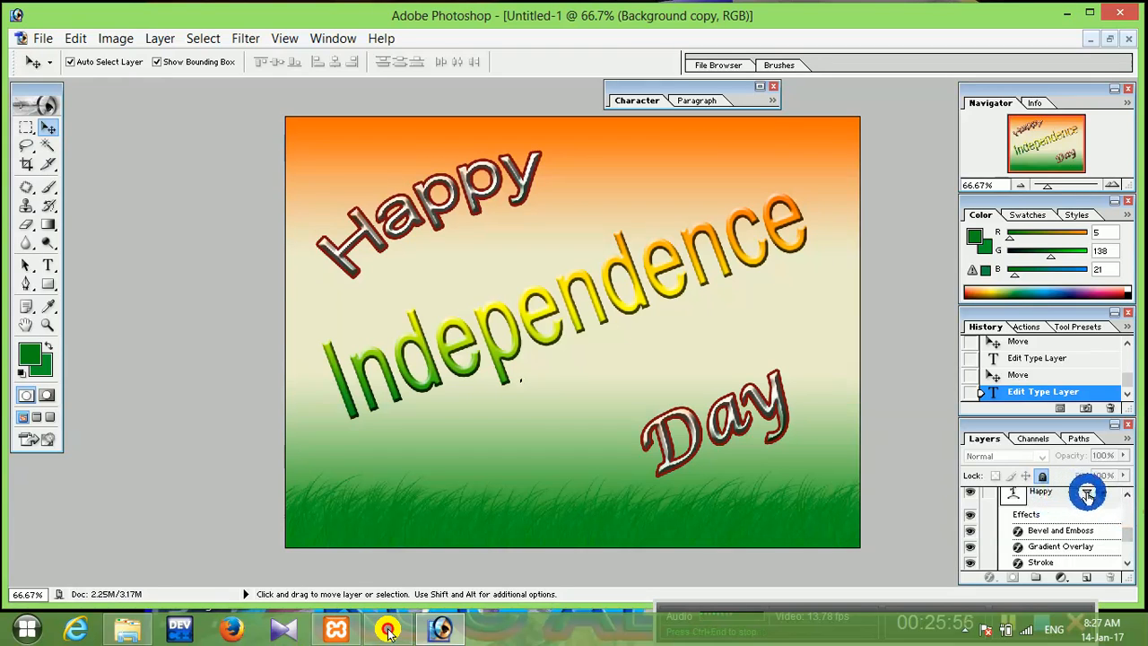
click(1087, 494)
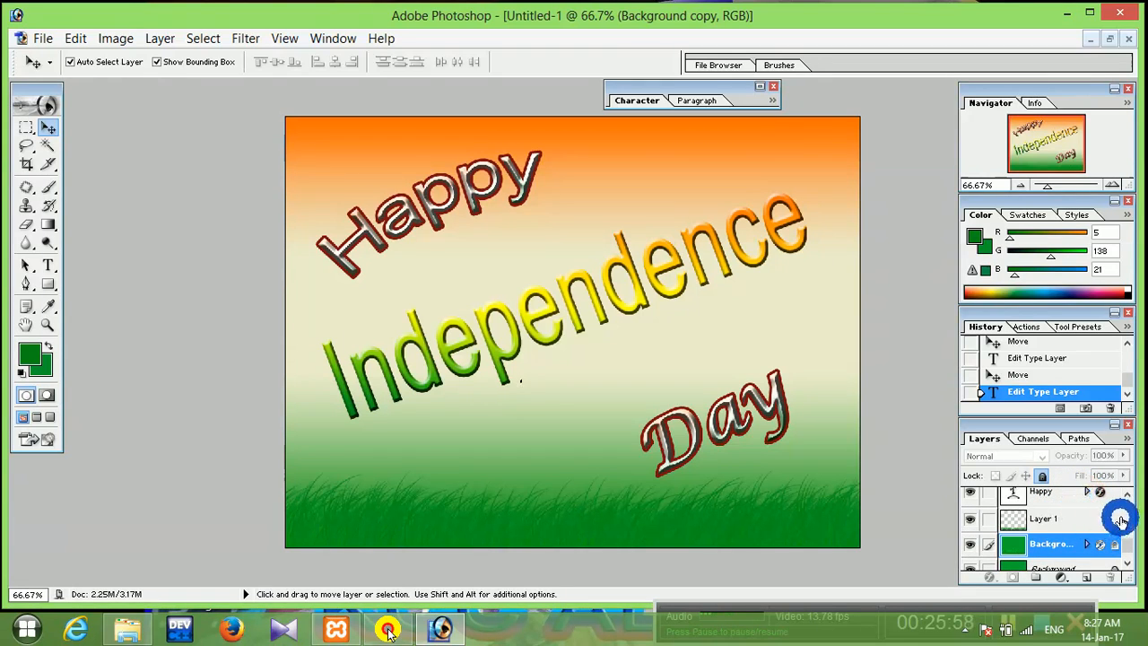
drag(1121, 520, 1128, 516)
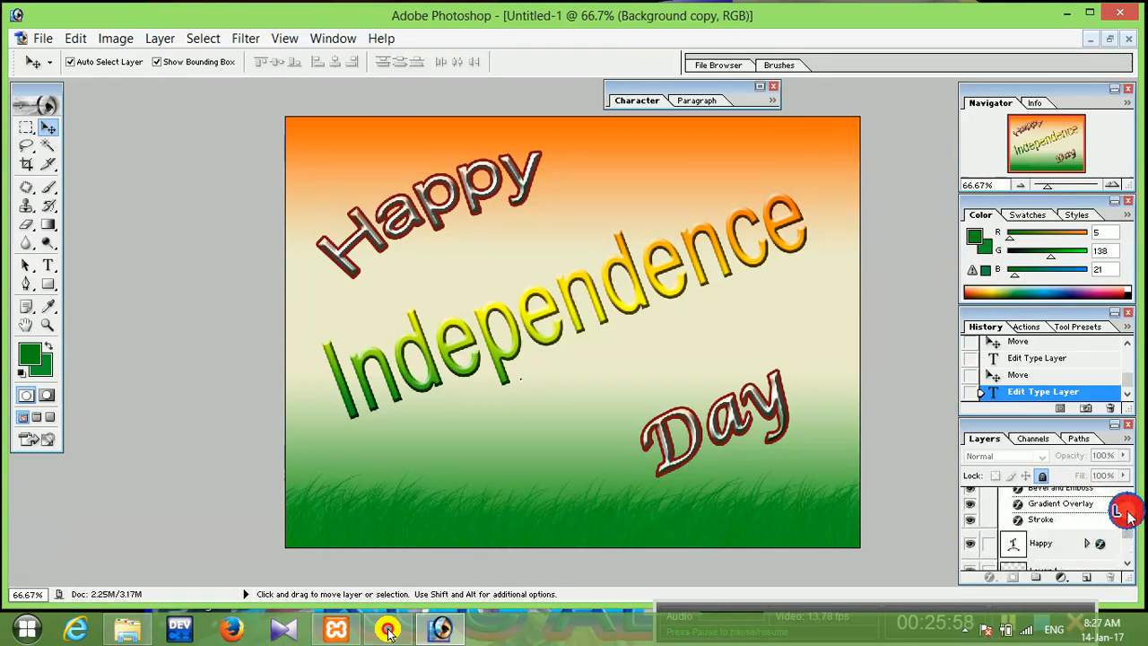
Try again to move the upper "Happy" text slightly downward with its layer selected.
click(1043, 543)
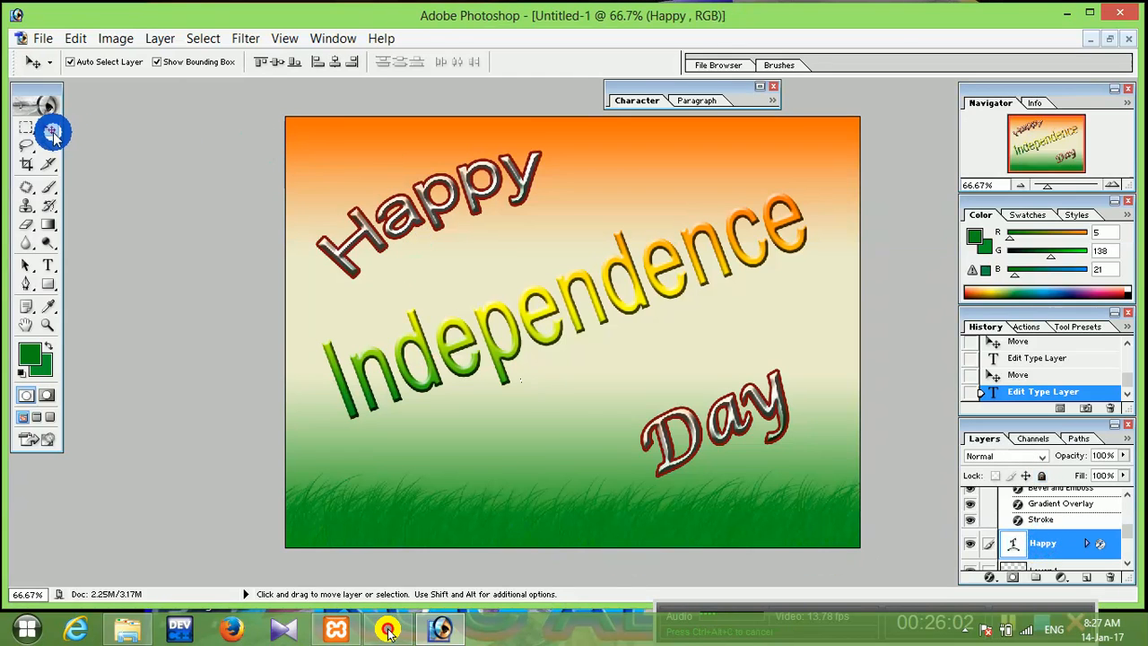
drag(495, 211, 499, 222)
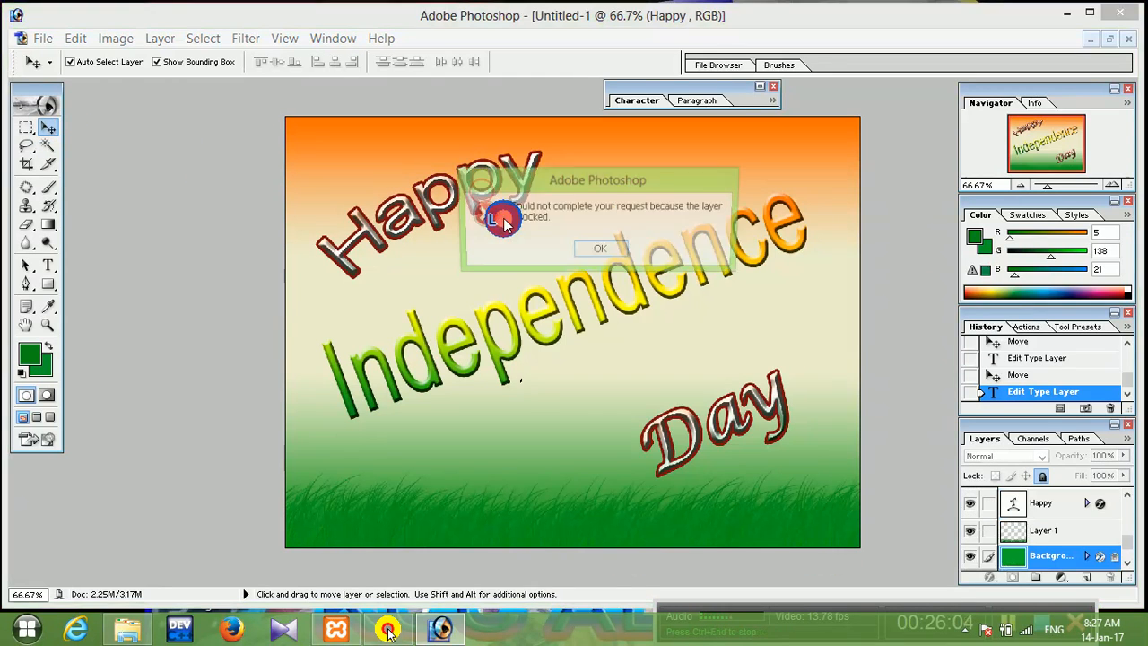
click(594, 248)
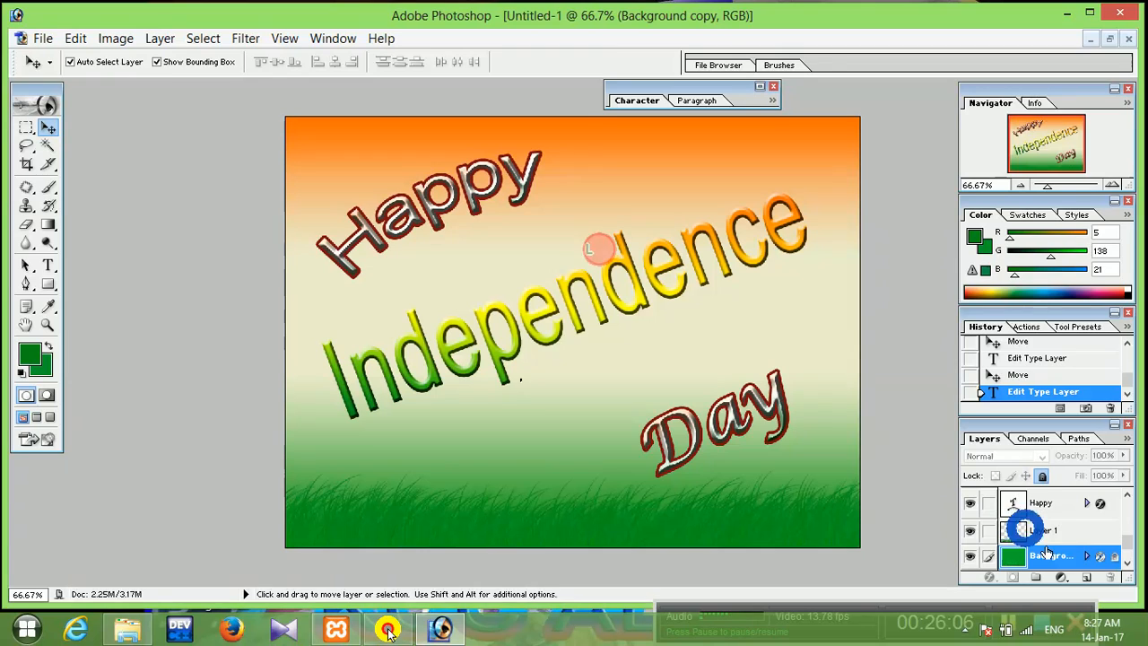
Unlock the Background copy layer.
click(1042, 475)
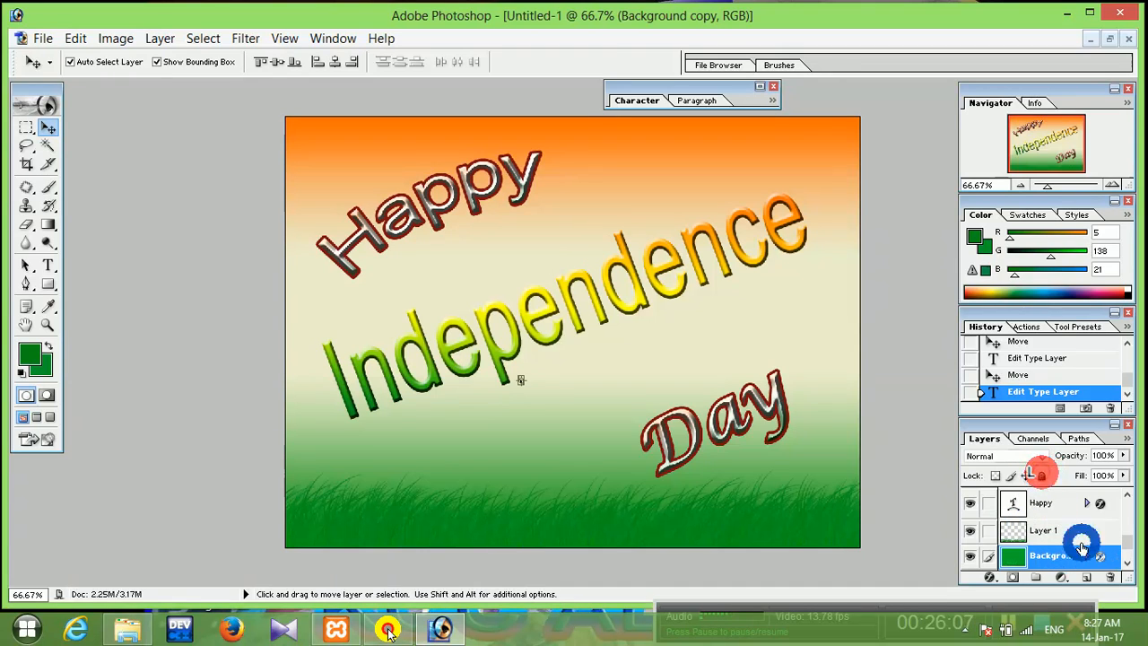
click(1128, 519)
click(1128, 519)
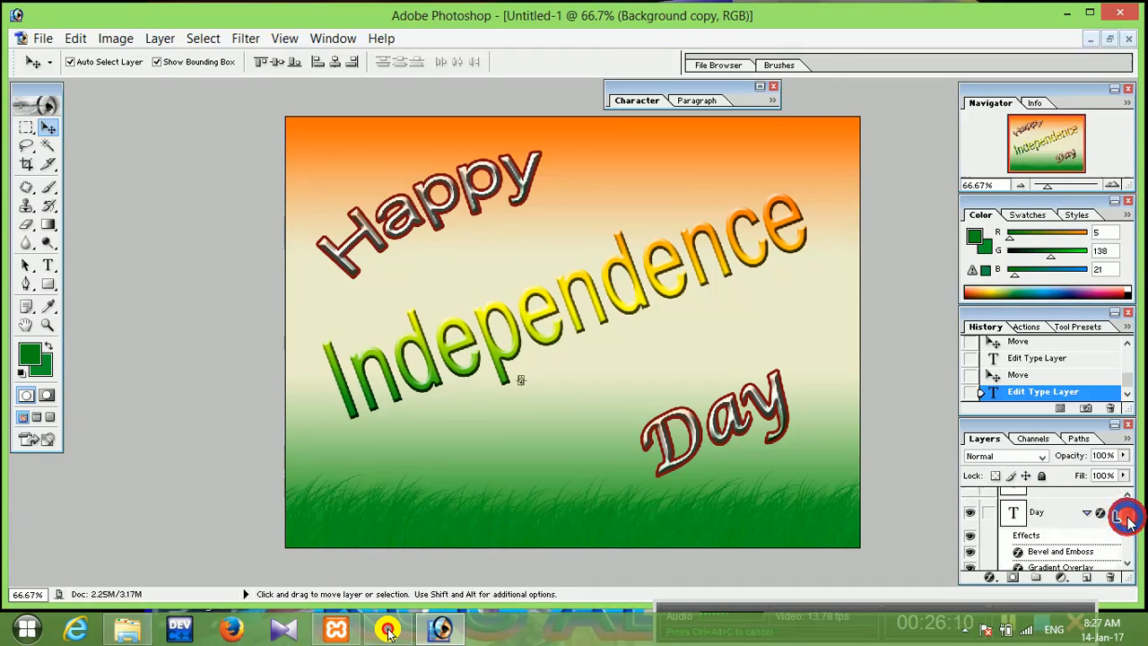
mouse_move(1127, 519)
mouse_down()
mouse_move(1127, 505)
mouse_move(1112, 532)
mouse_move(1127, 523)
mouse_move(1127, 534)
mouse_up()
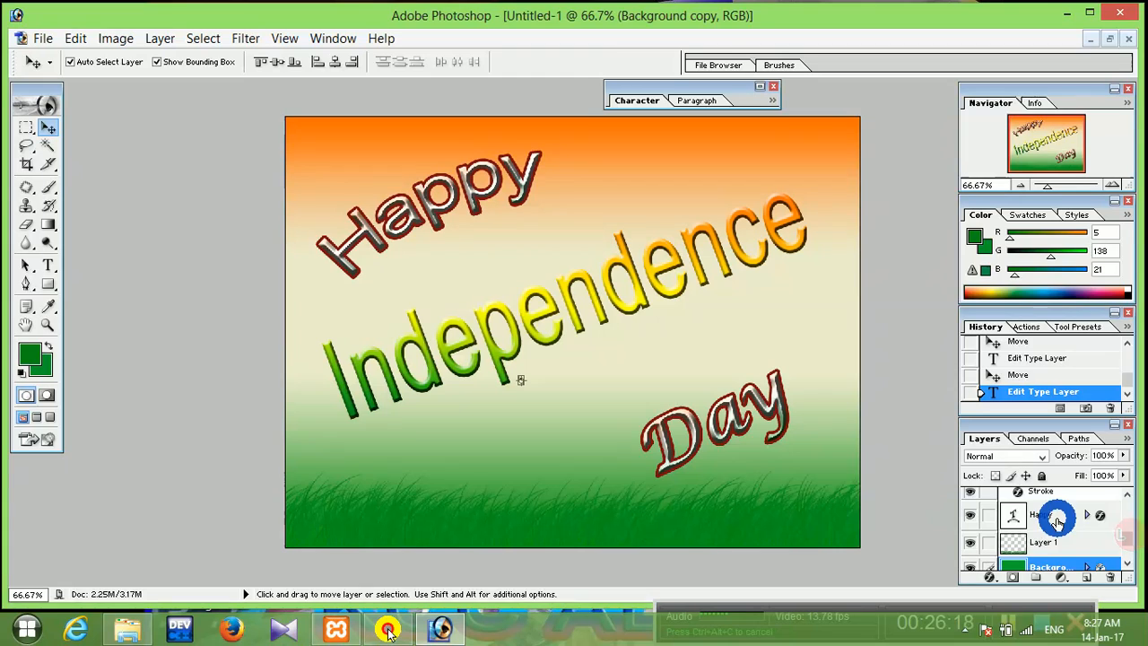
Reselect the upper "Happy" layer and try to shift its text slightly down and to the left with the Move tool.
click(1057, 520)
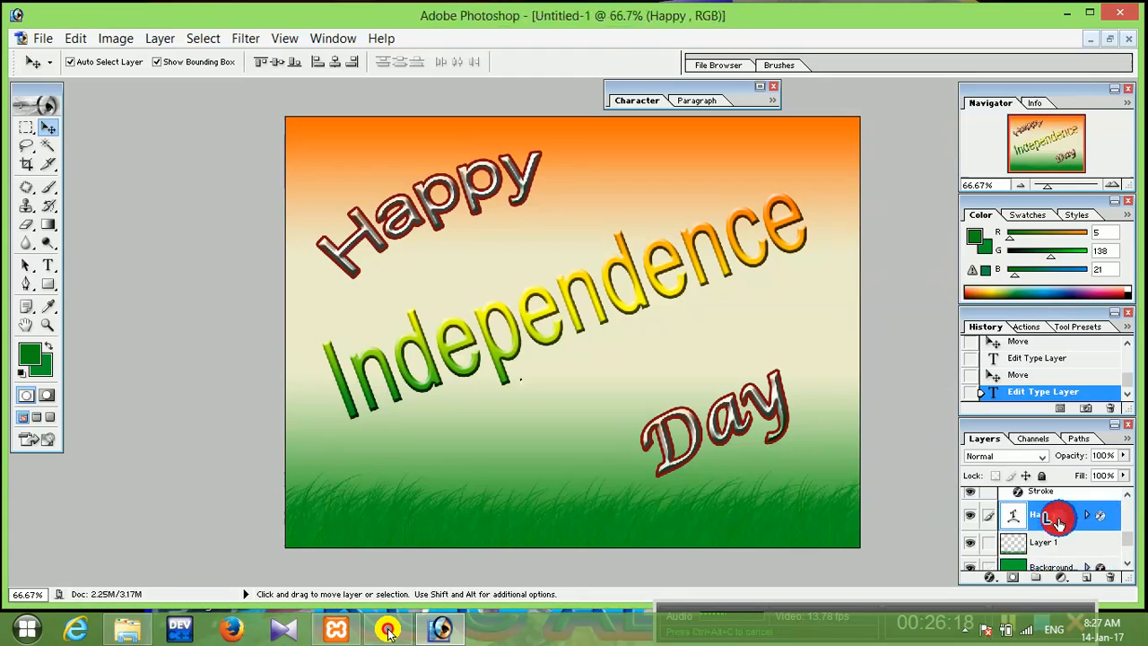
click(27, 132)
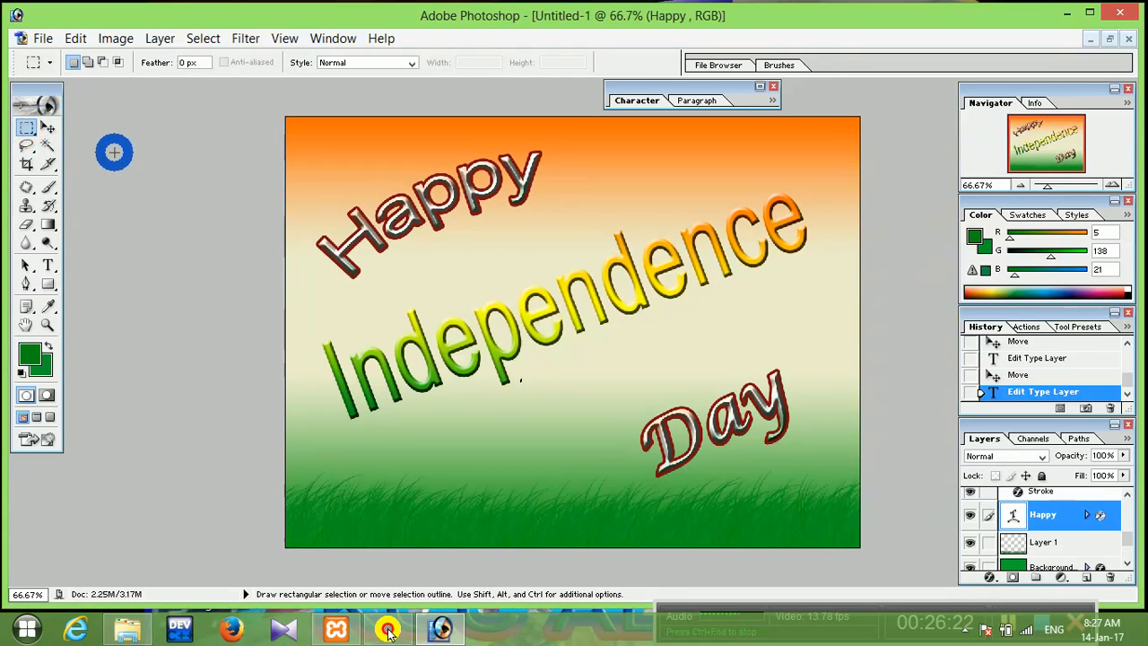
click(49, 128)
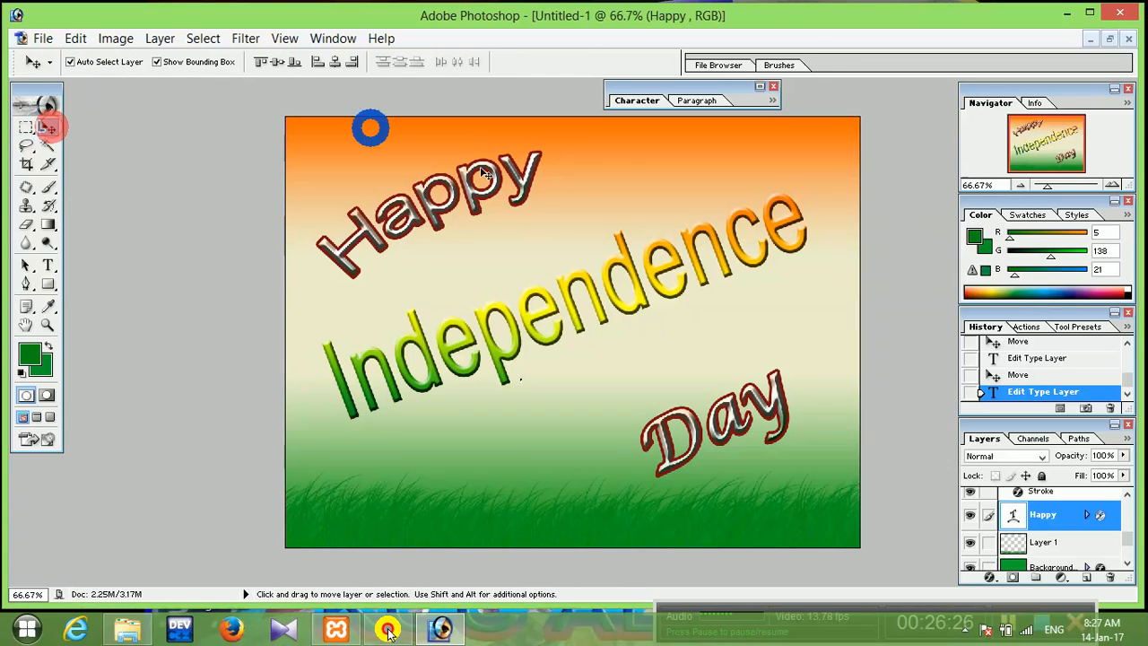
click(507, 190)
mouse_move(507, 190)
mouse_down()
mouse_move(520, 192)
mouse_move(500, 198)
mouse_up()
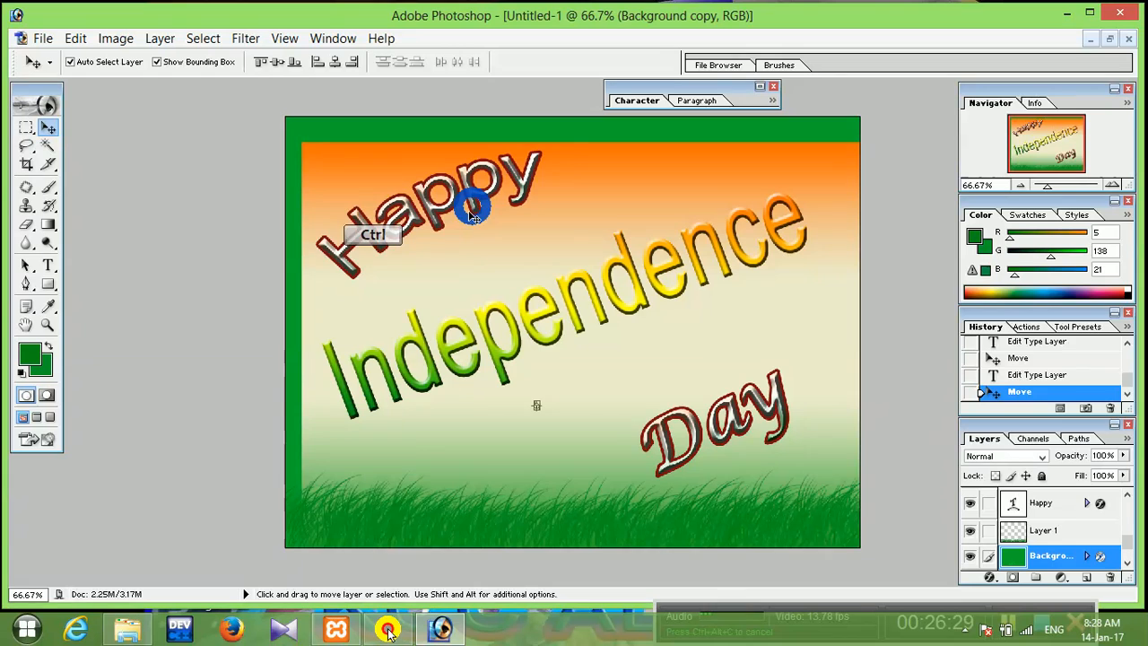
Undo the accidental background shift and move the upper "Happy" text slightly to the right.
key(ctrl+z)
click(472, 187)
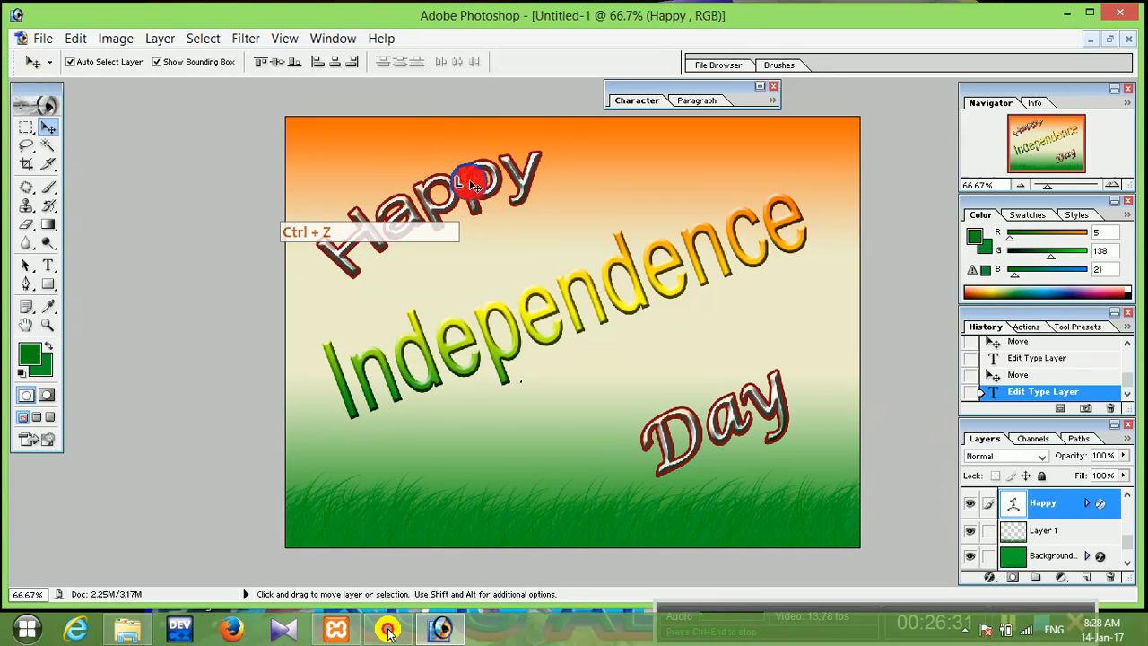
drag(473, 184, 508, 191)
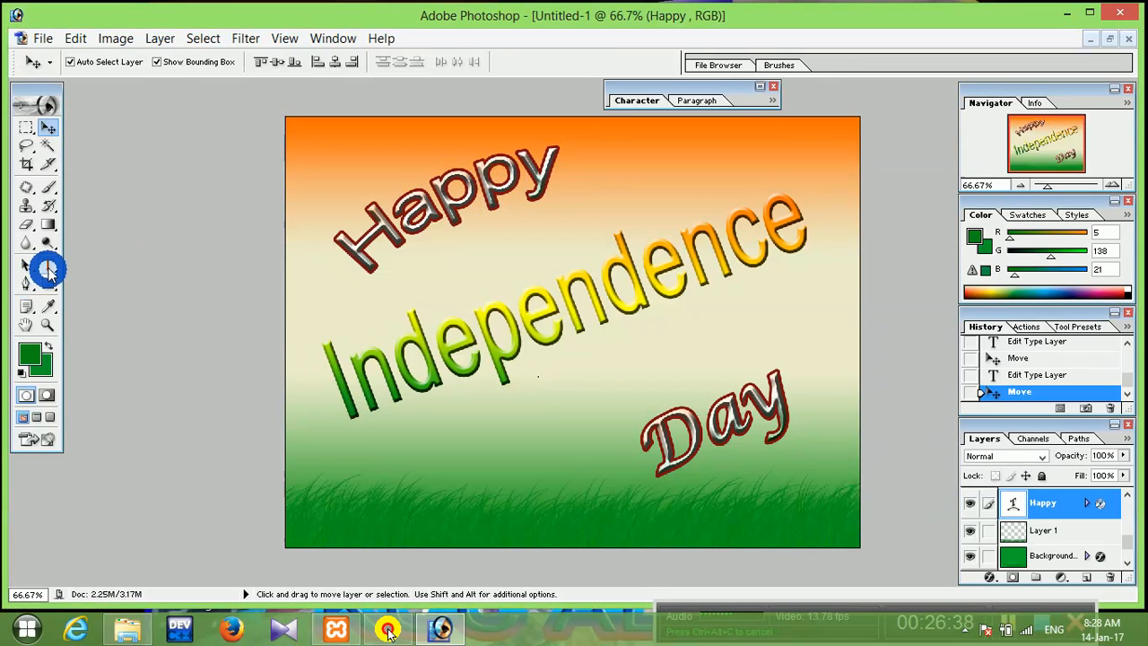
Try to nudge the upper "Happy" text slightly downward, undoing each background shift.
click(505, 178)
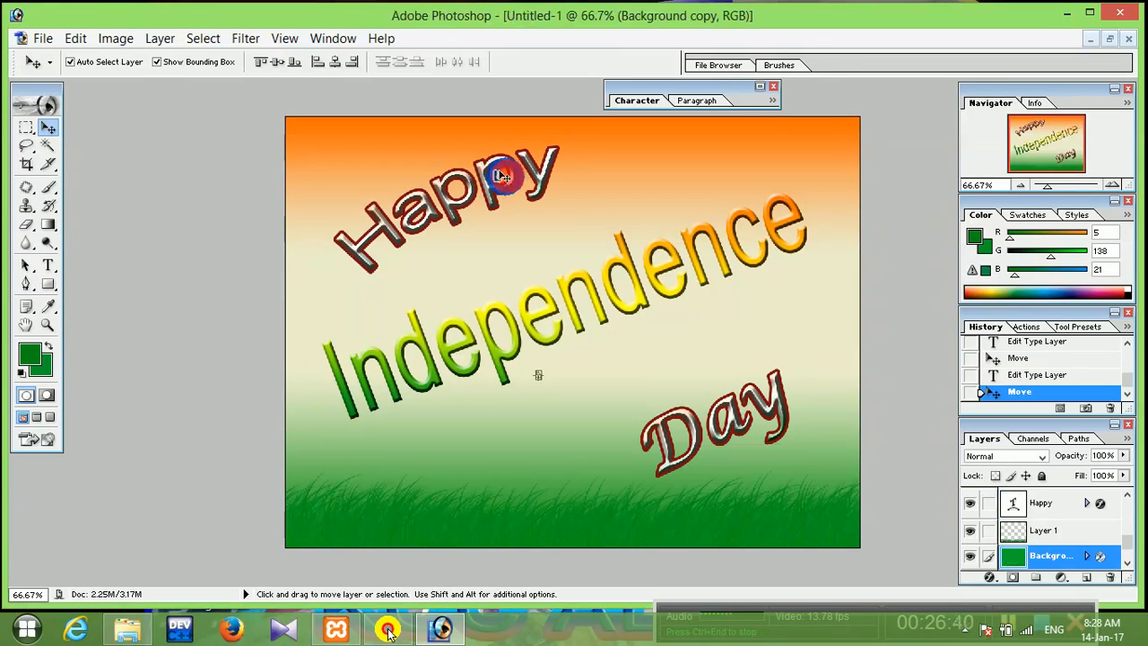
mouse_move(481, 160)
mouse_down()
mouse_move(496, 172)
mouse_move(491, 204)
mouse_move(494, 173)
mouse_move(478, 184)
mouse_up()
key(ctrl+z)
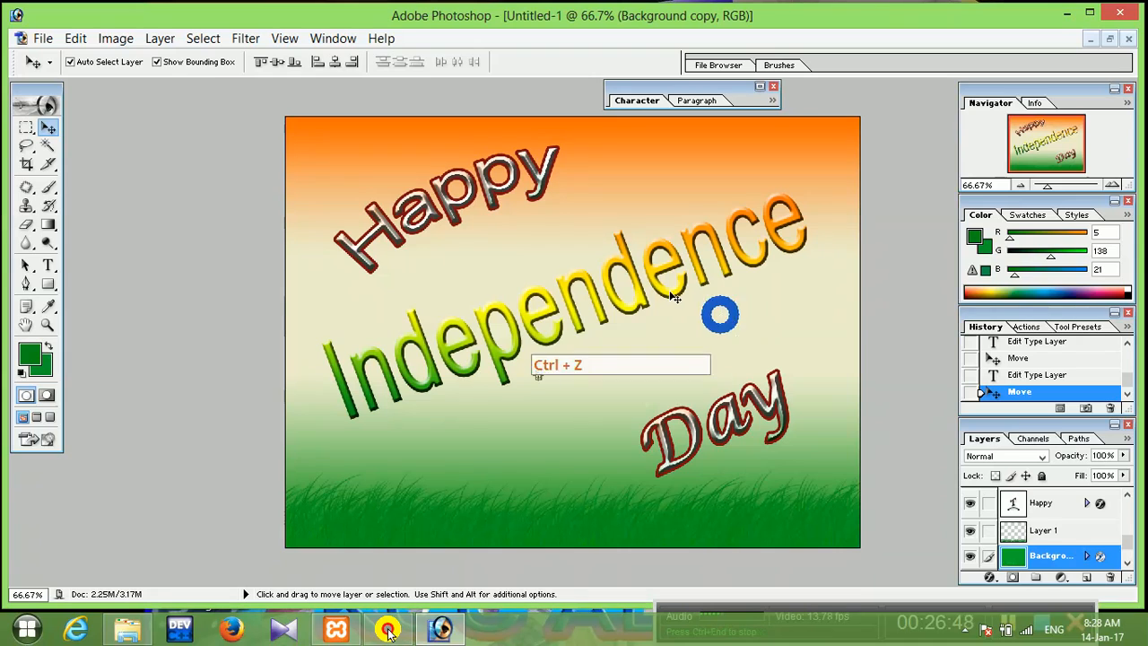
click(1019, 503)
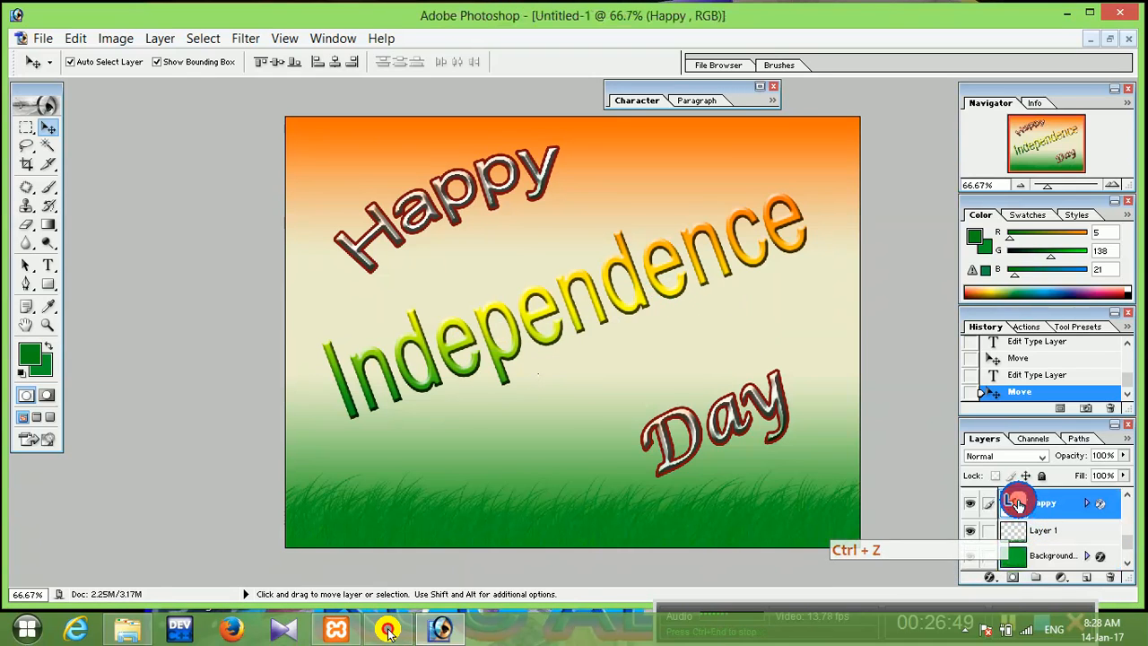
drag(542, 173, 562, 202)
key(ctrl)
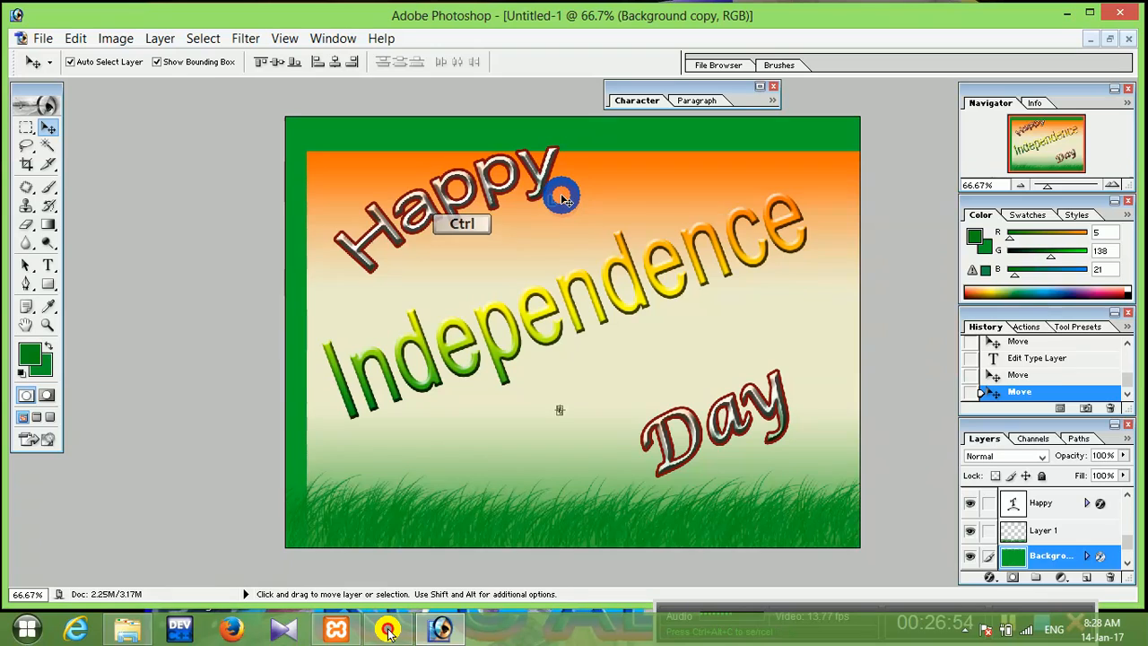
key(ctrl+z)
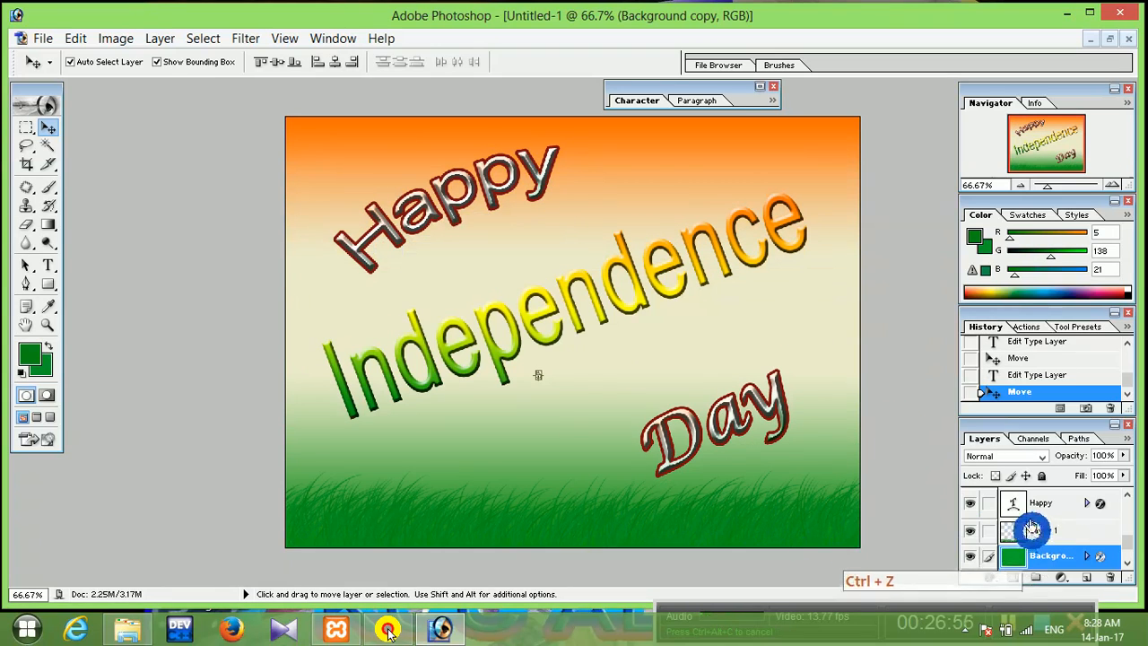
Reselect the upper "Happy" layer and the Move tool, try to drag the text down again, and undo the move.
click(1025, 505)
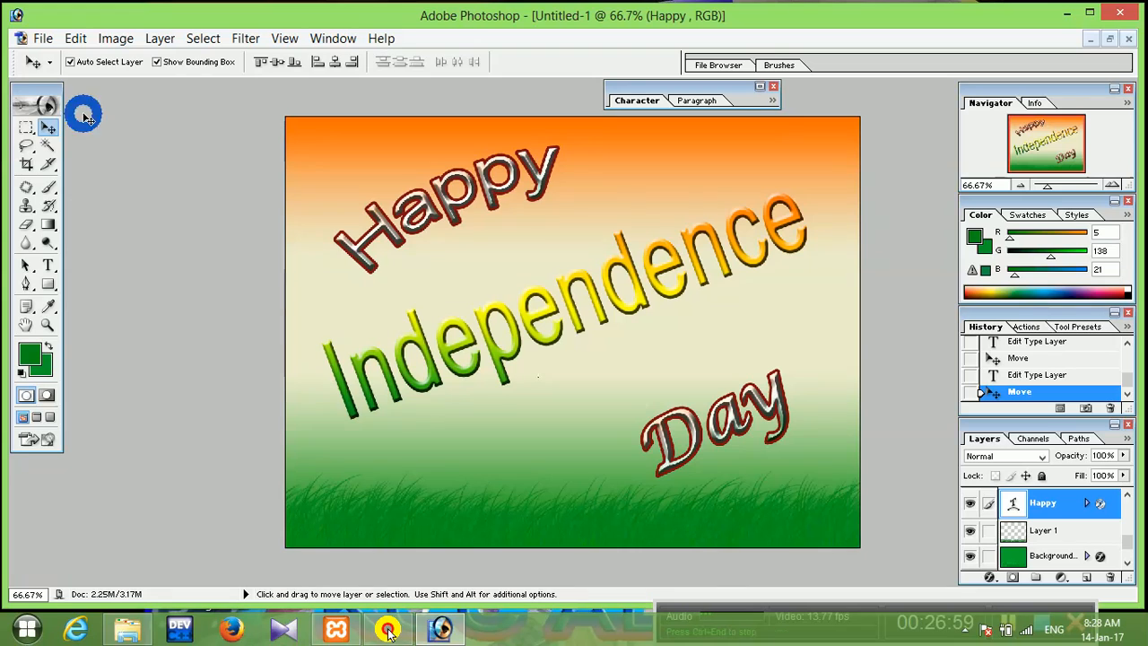
click(25, 127)
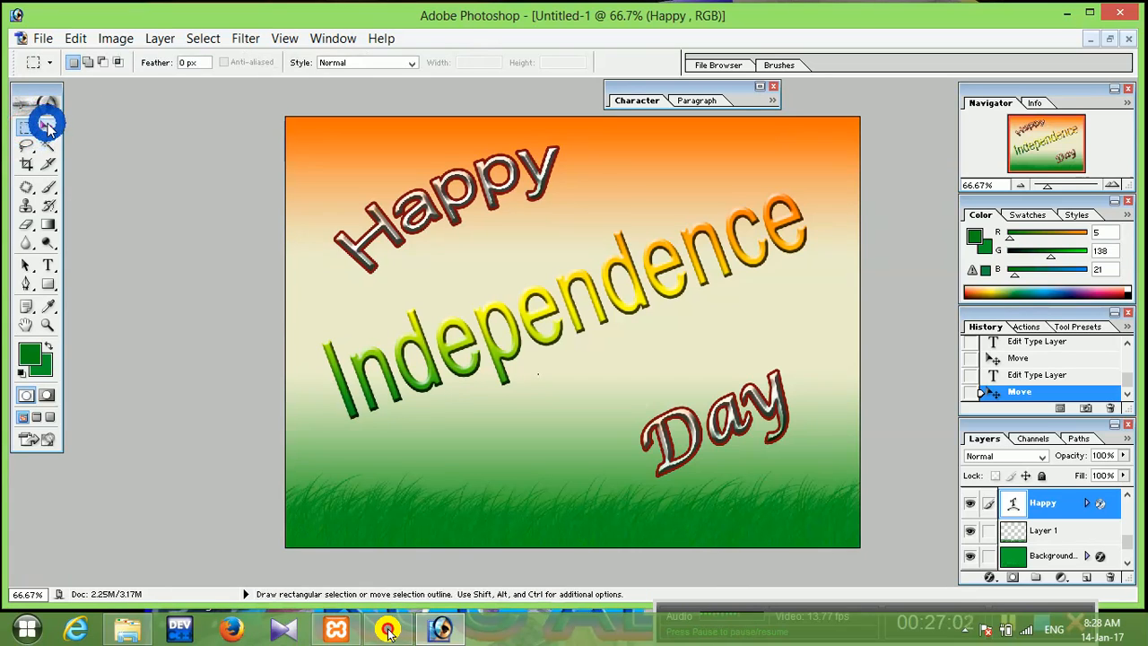
click(48, 128)
click(496, 179)
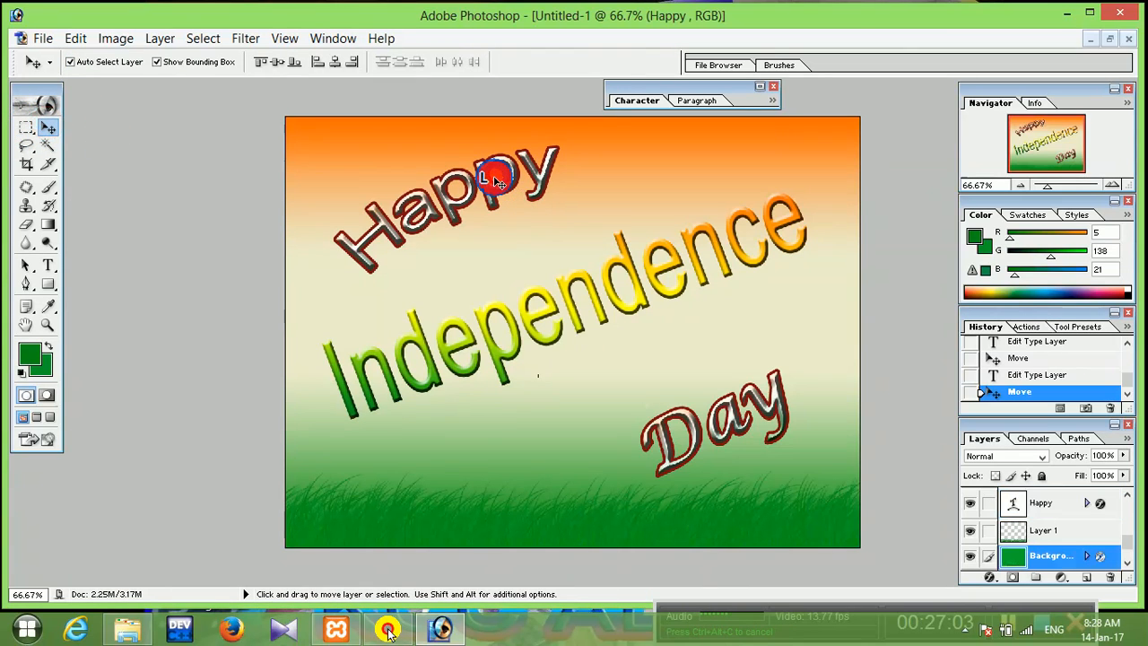
drag(496, 180, 487, 231)
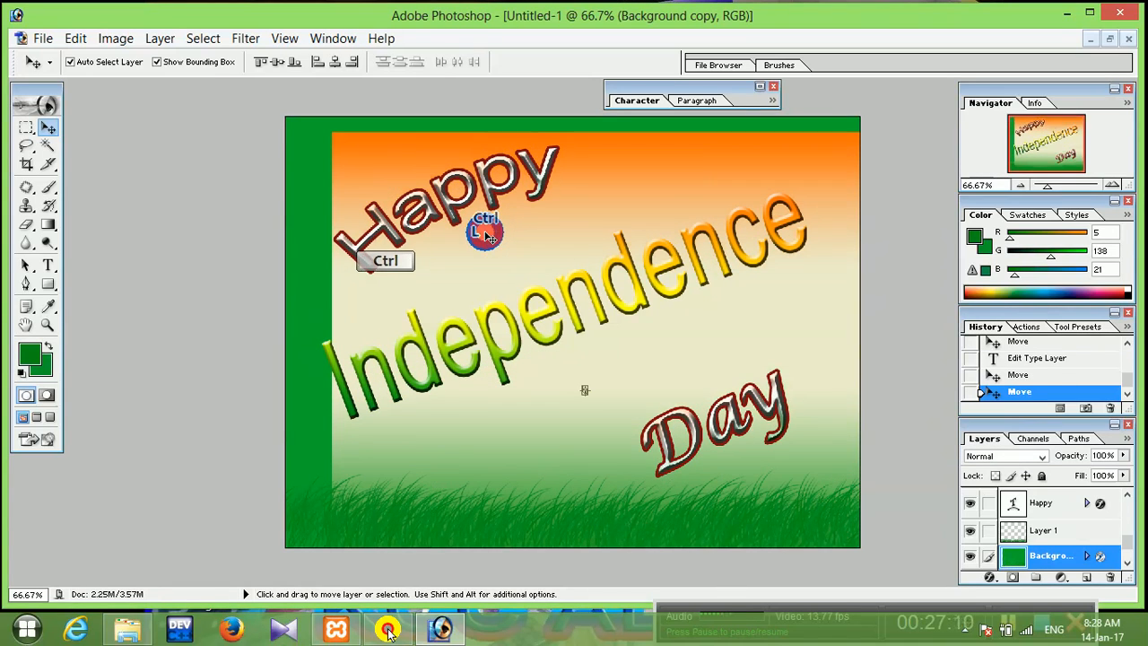
key(ctrl+z)
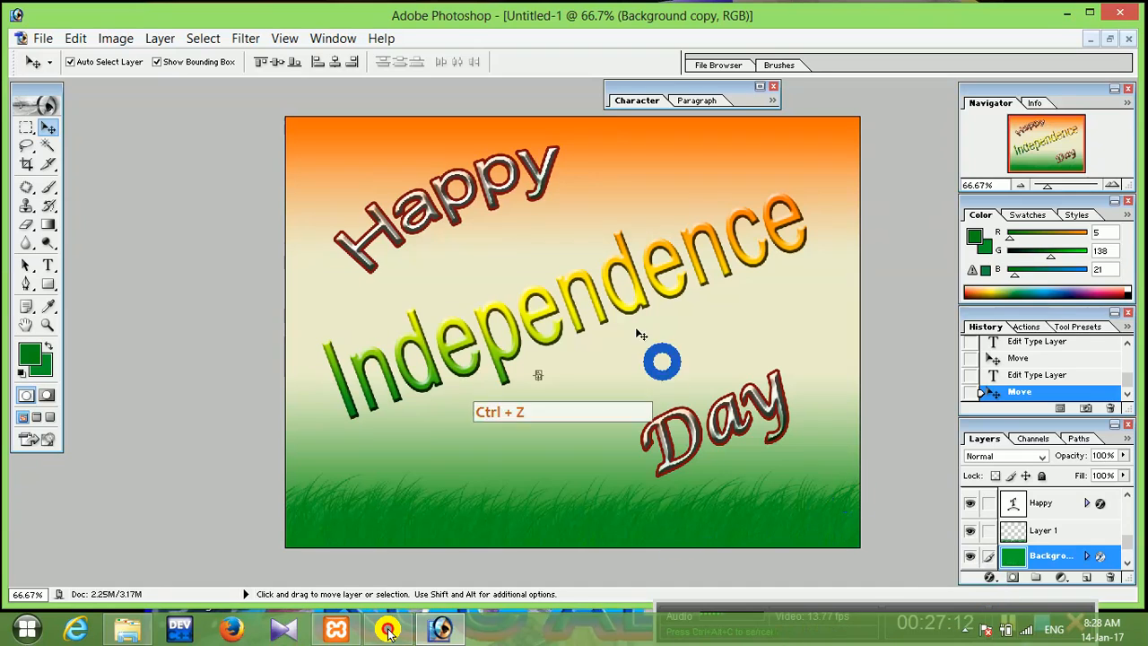
click(1006, 625)
click(1009, 625)
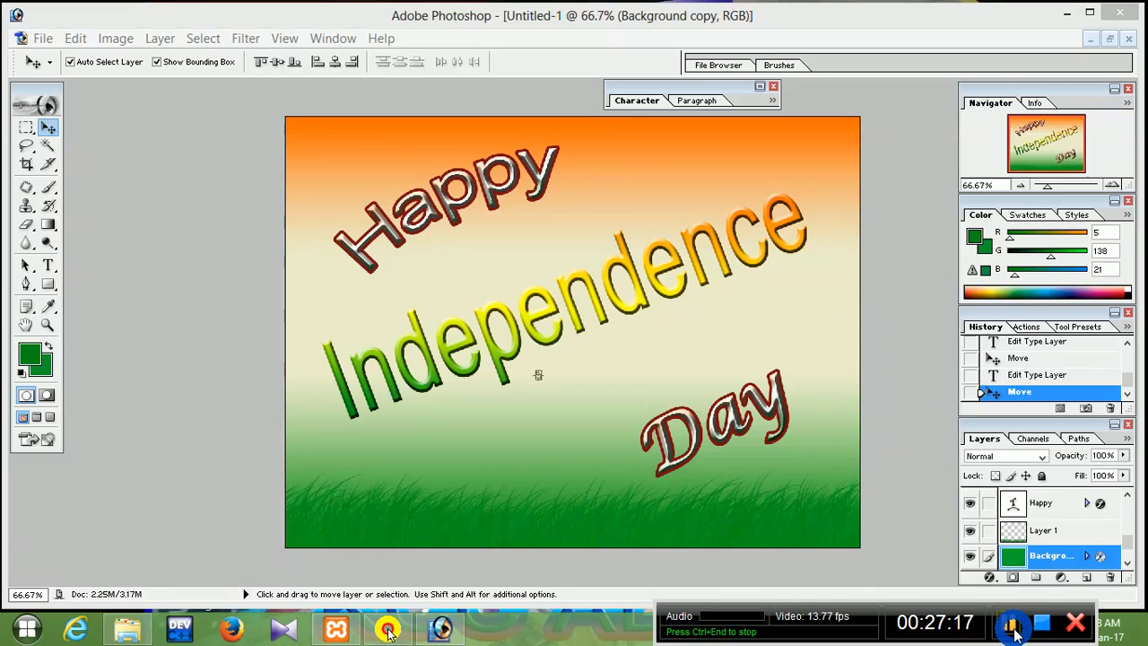
click(1014, 632)
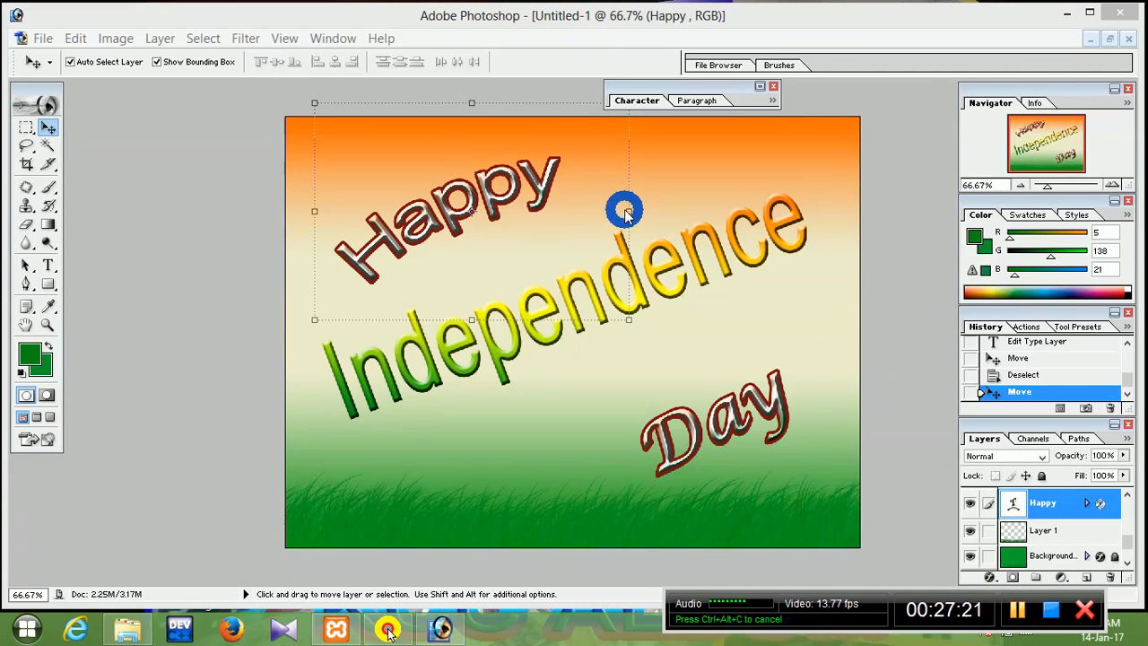
Scale the upper "Happy" text to 138.7% width and 136.0% height, apply the transformation, and select the "Independence" text.
click(588, 189)
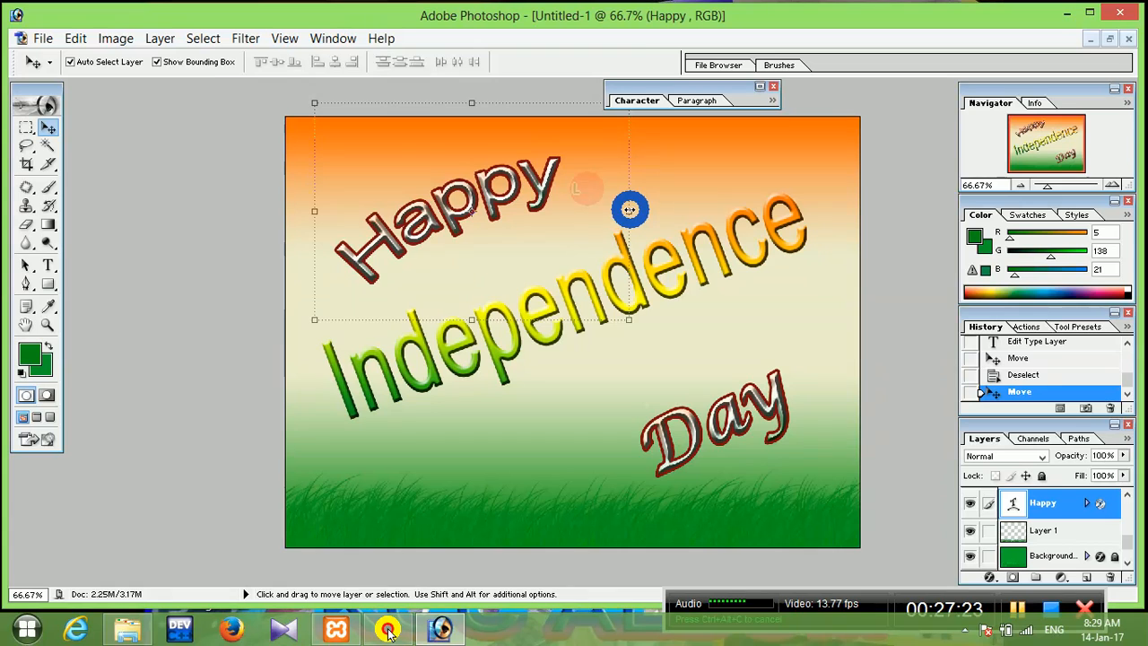
drag(628, 209, 744, 200)
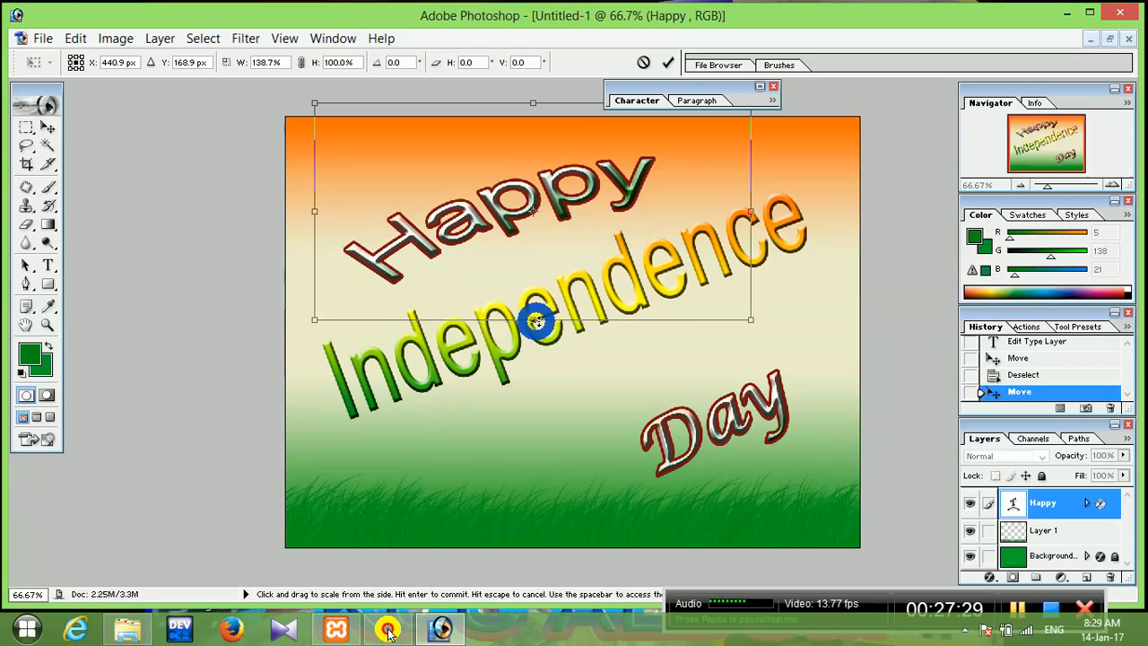
drag(543, 321, 552, 361)
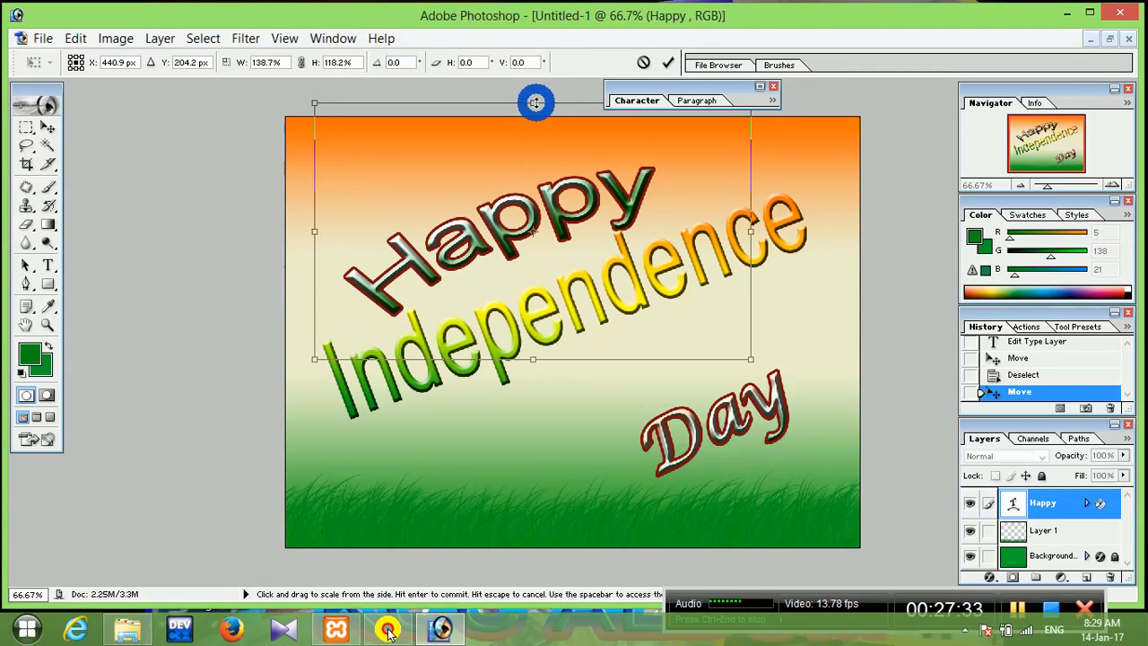
drag(536, 102, 535, 65)
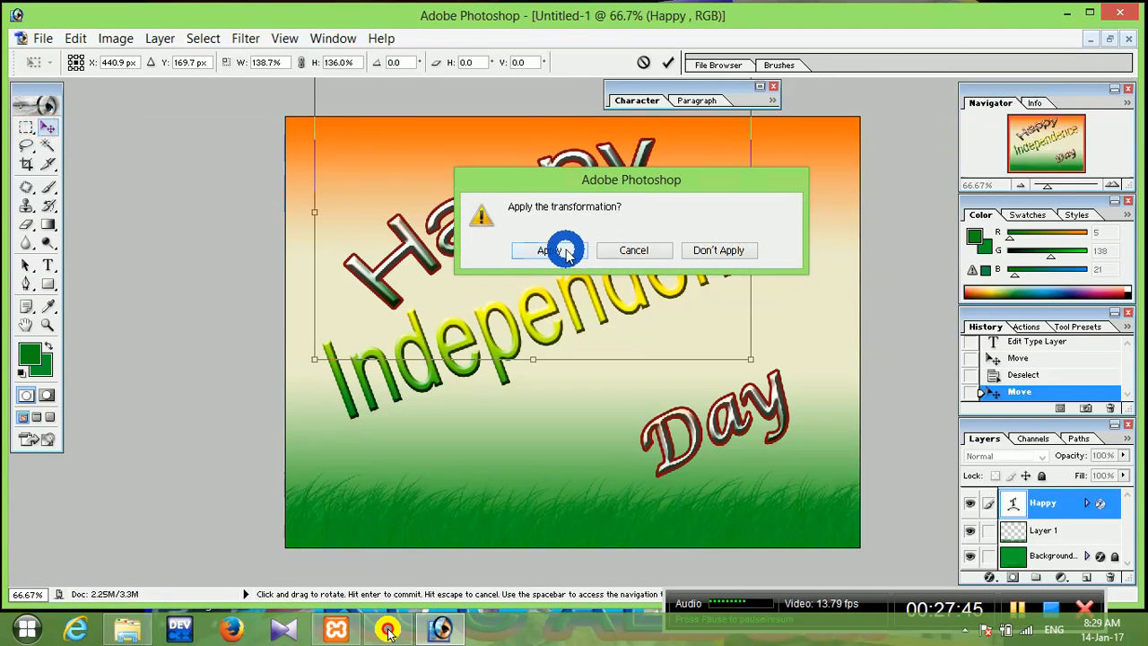
click(562, 250)
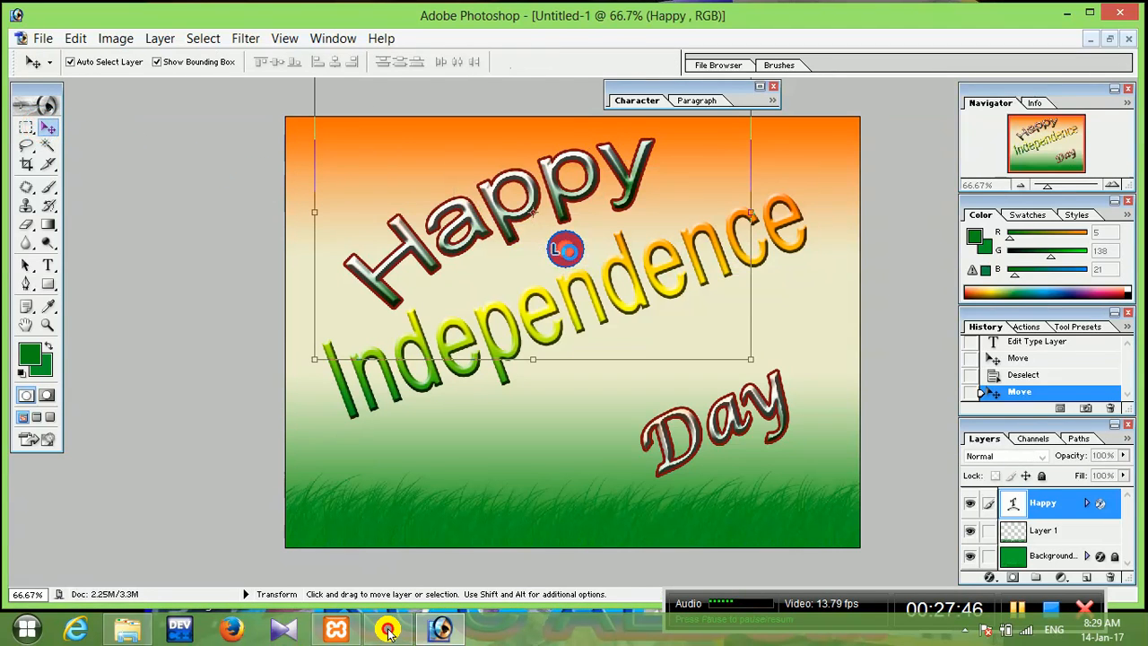
click(594, 305)
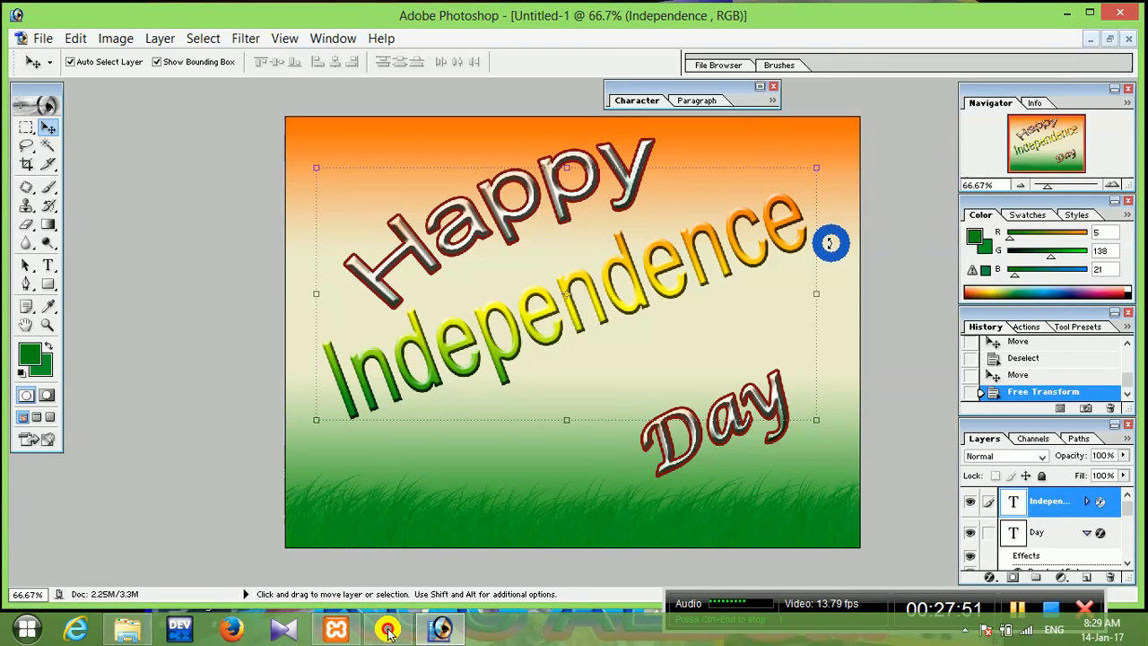
click(255, 36)
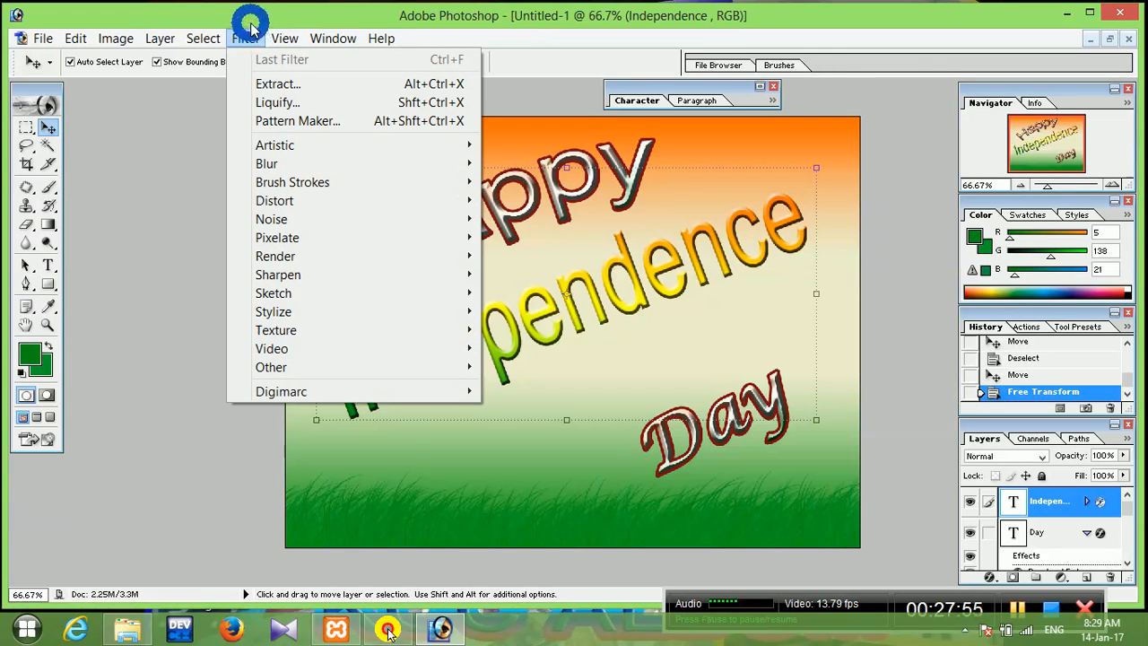
click(206, 39)
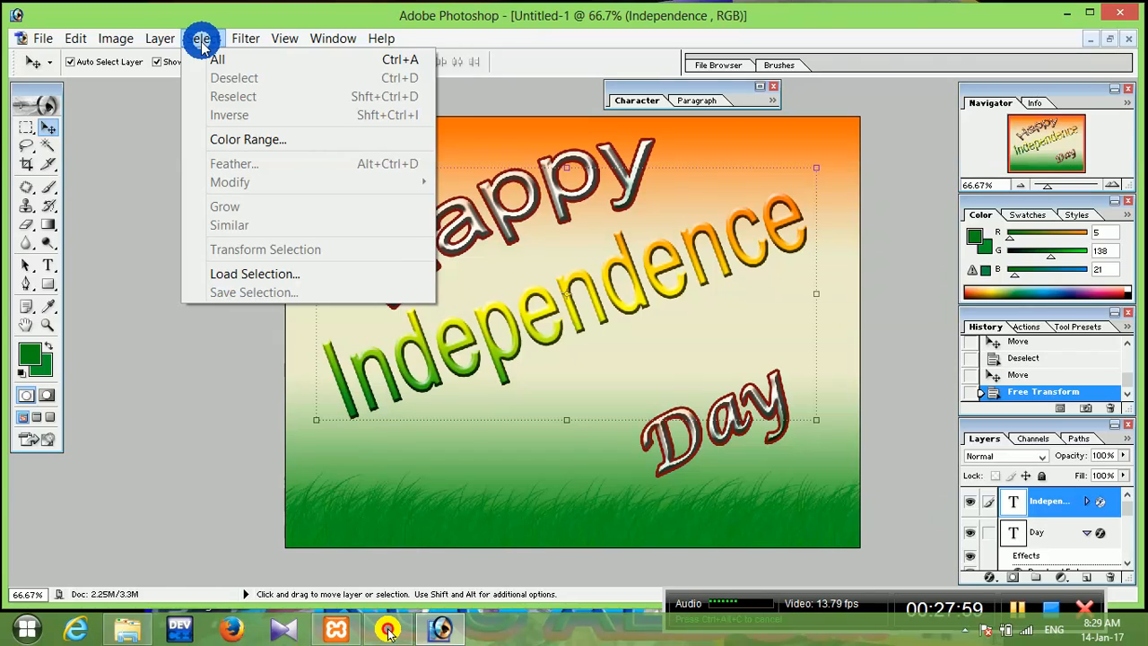
click(167, 39)
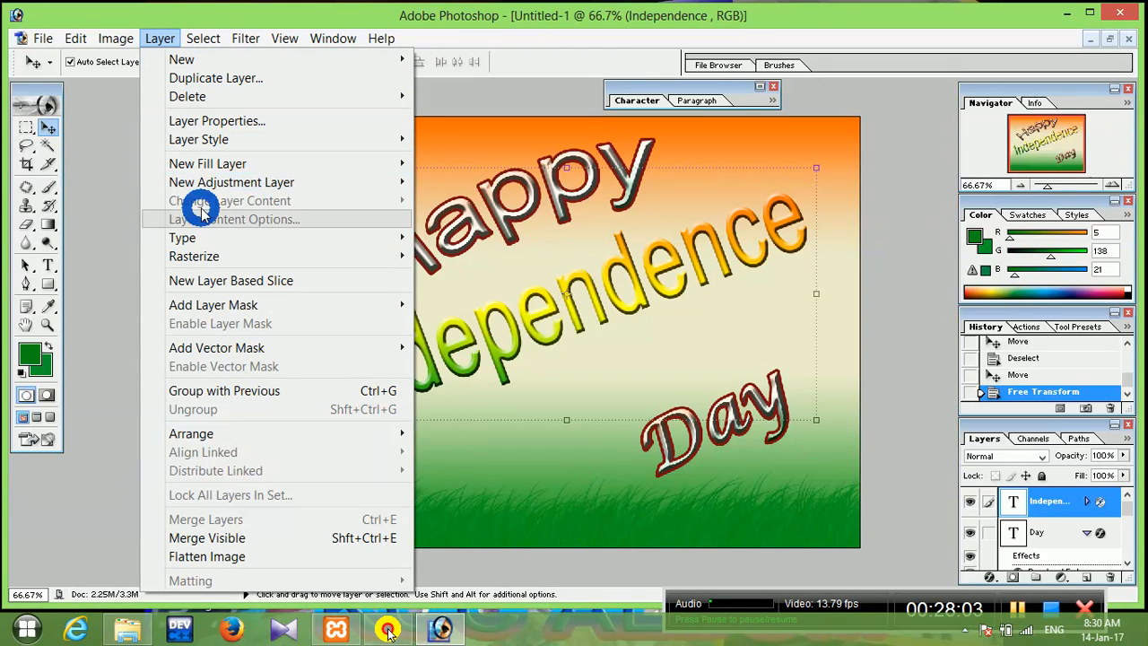
mouse_move(215, 237)
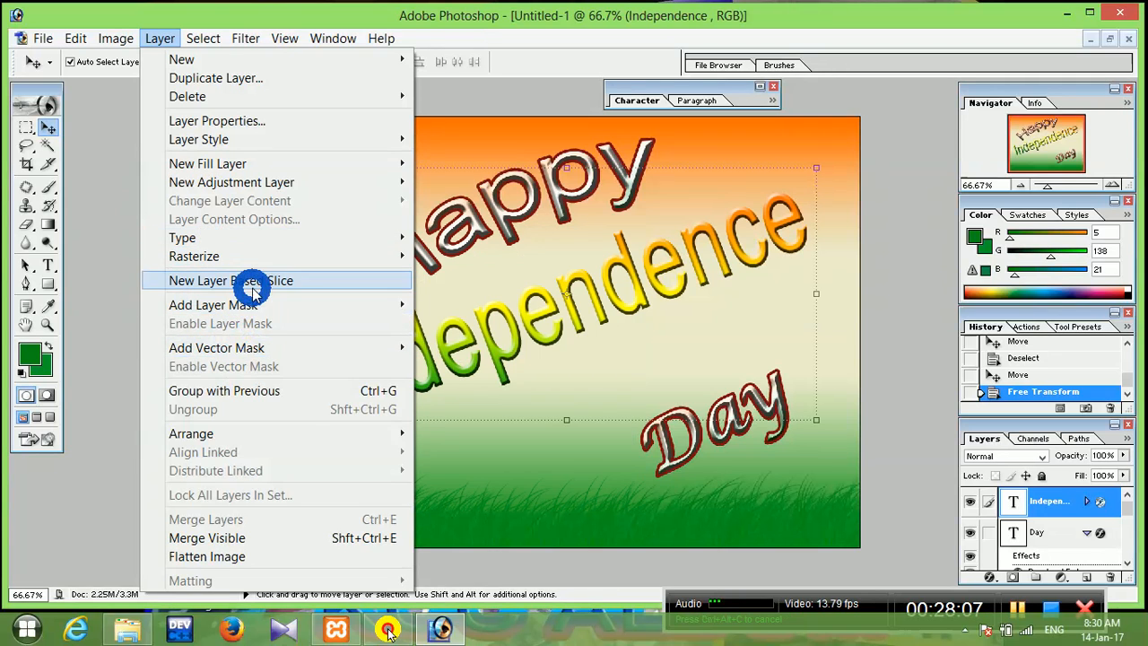
click(114, 40)
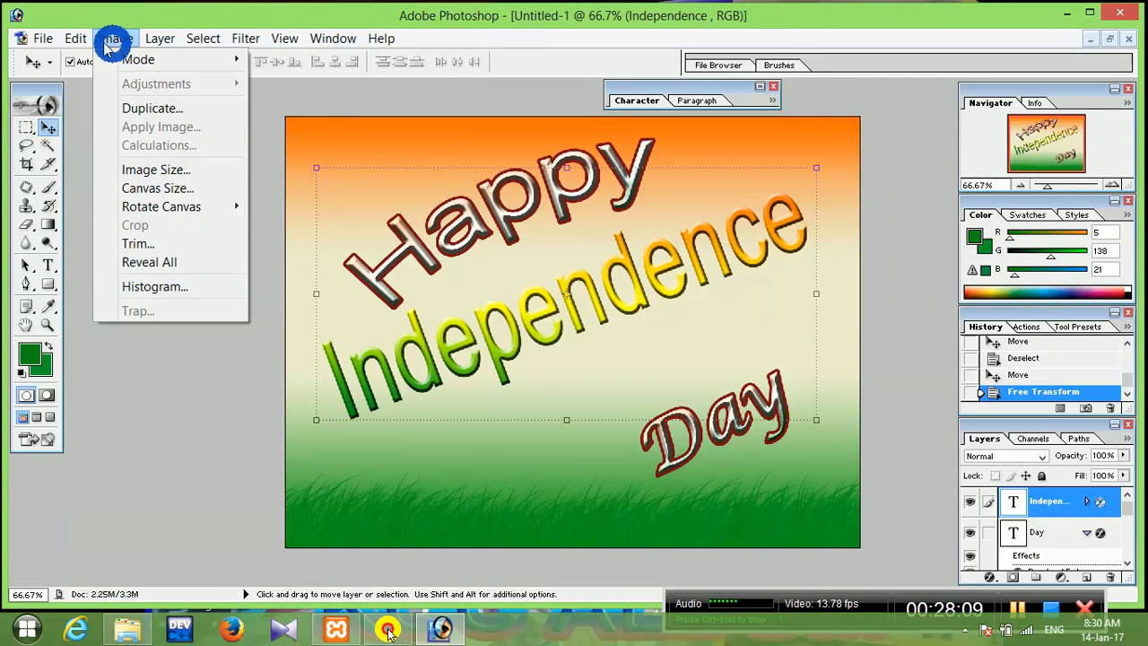
click(77, 38)
click(116, 39)
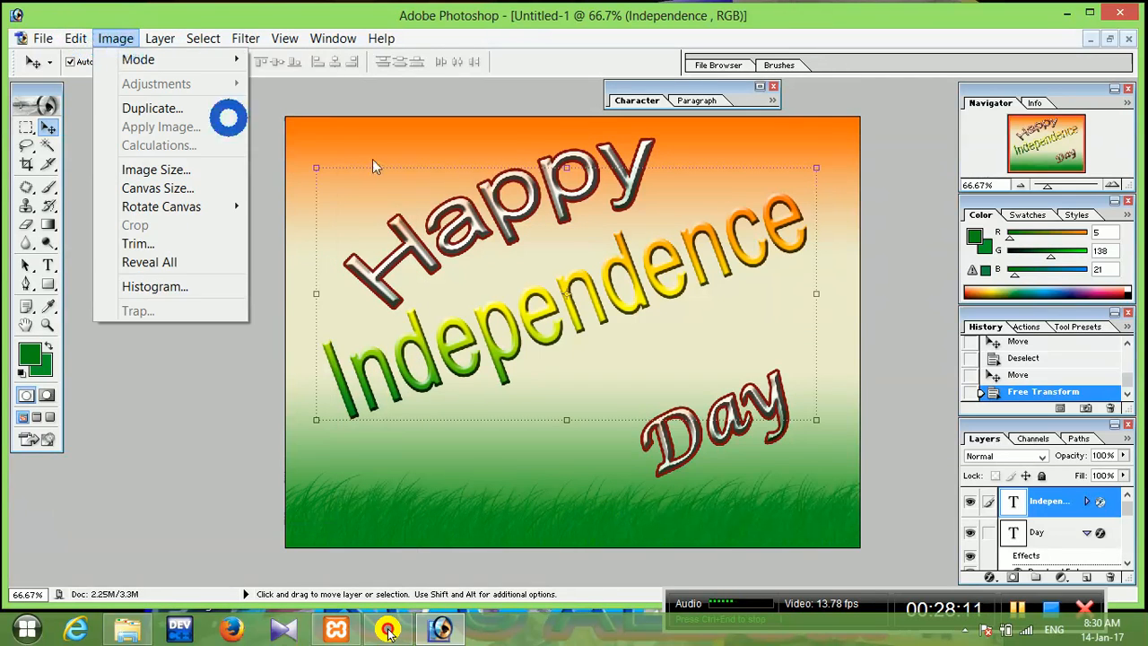
click(743, 307)
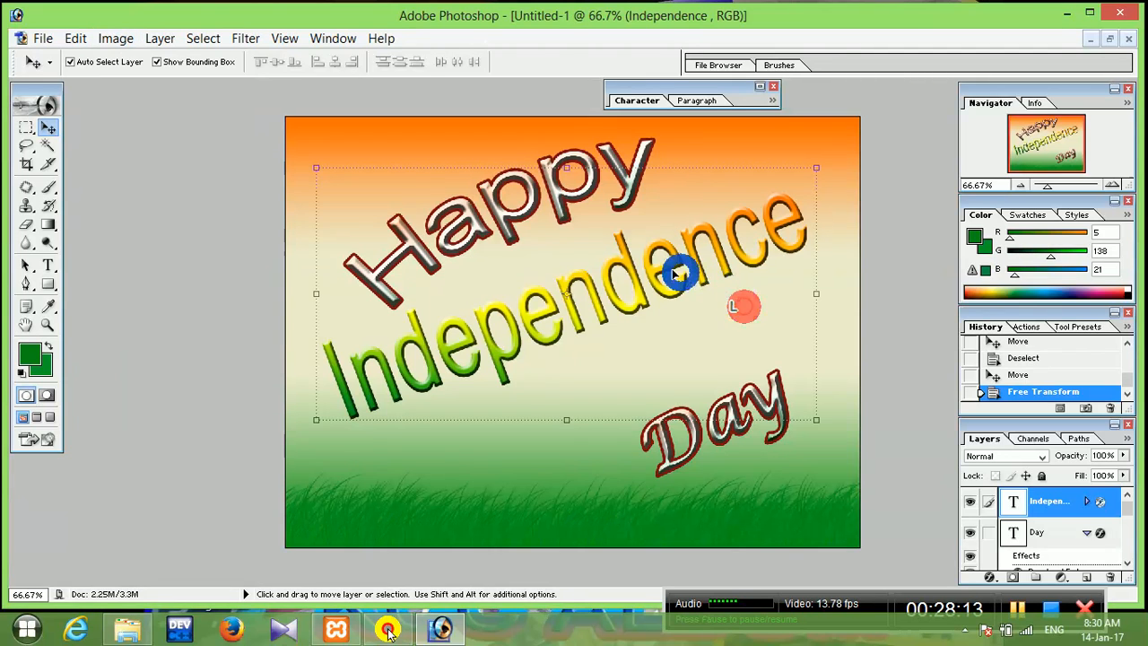
Move the "Independence" text slightly to the right and down, away from the enlarged "Happy" text.
drag(671, 257, 701, 270)
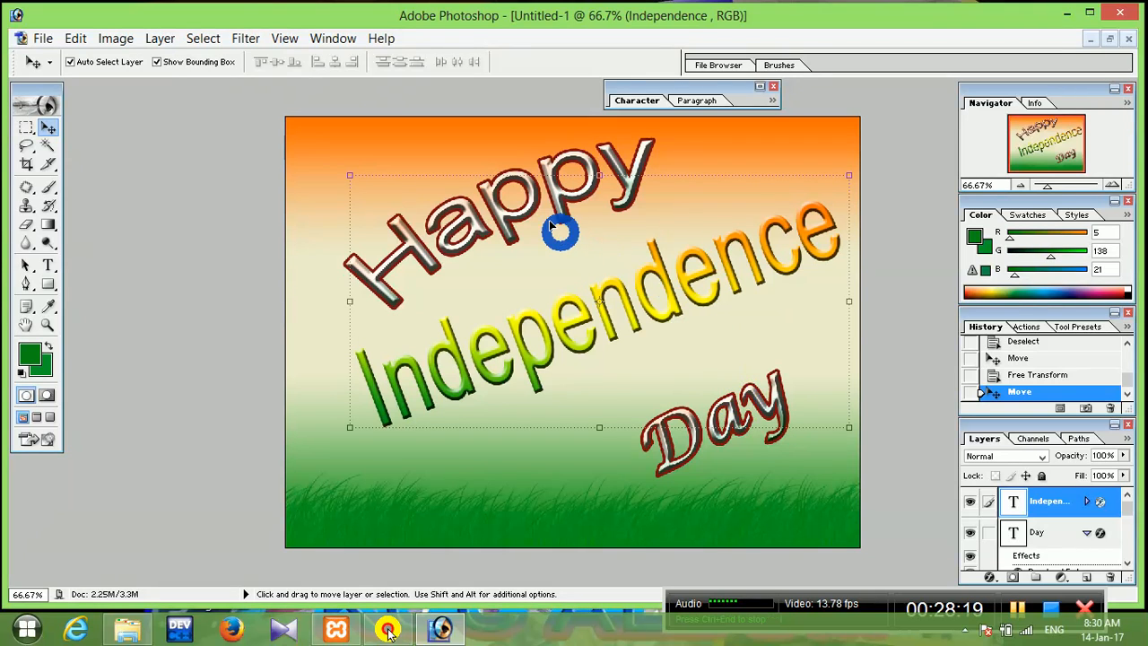
drag(528, 197, 512, 172)
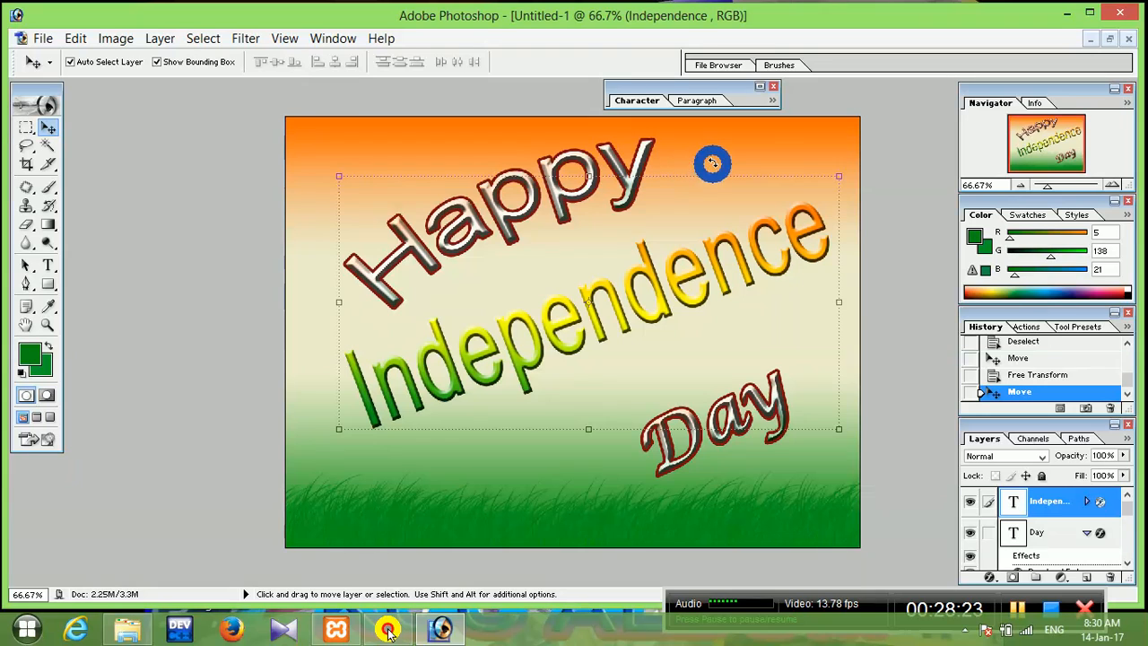
click(597, 148)
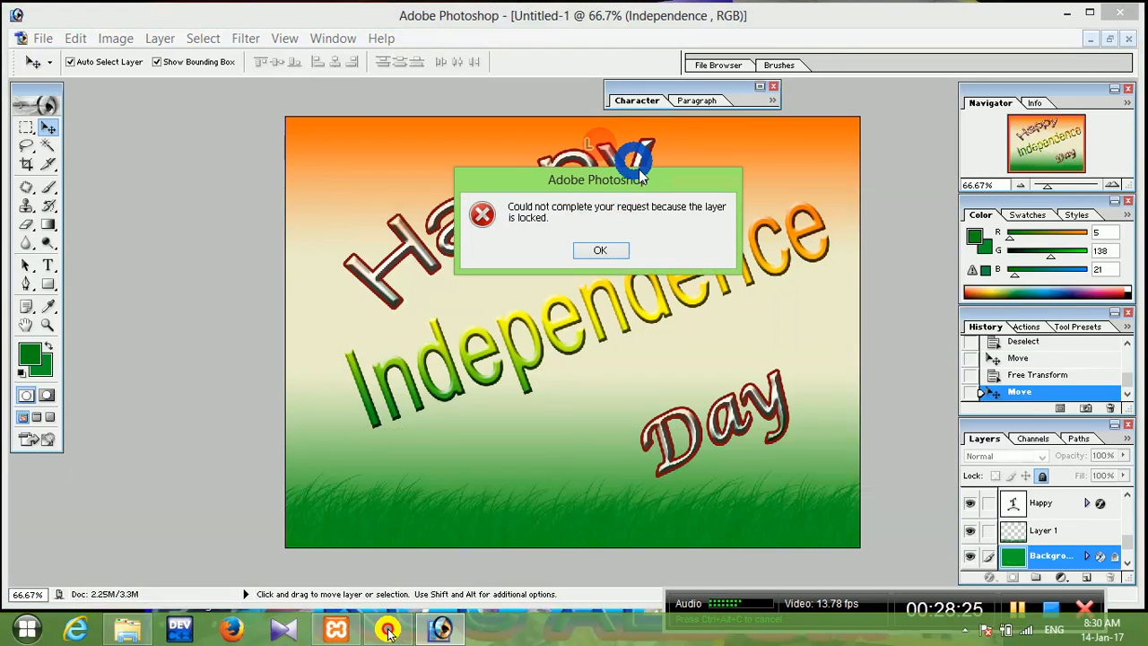
click(613, 249)
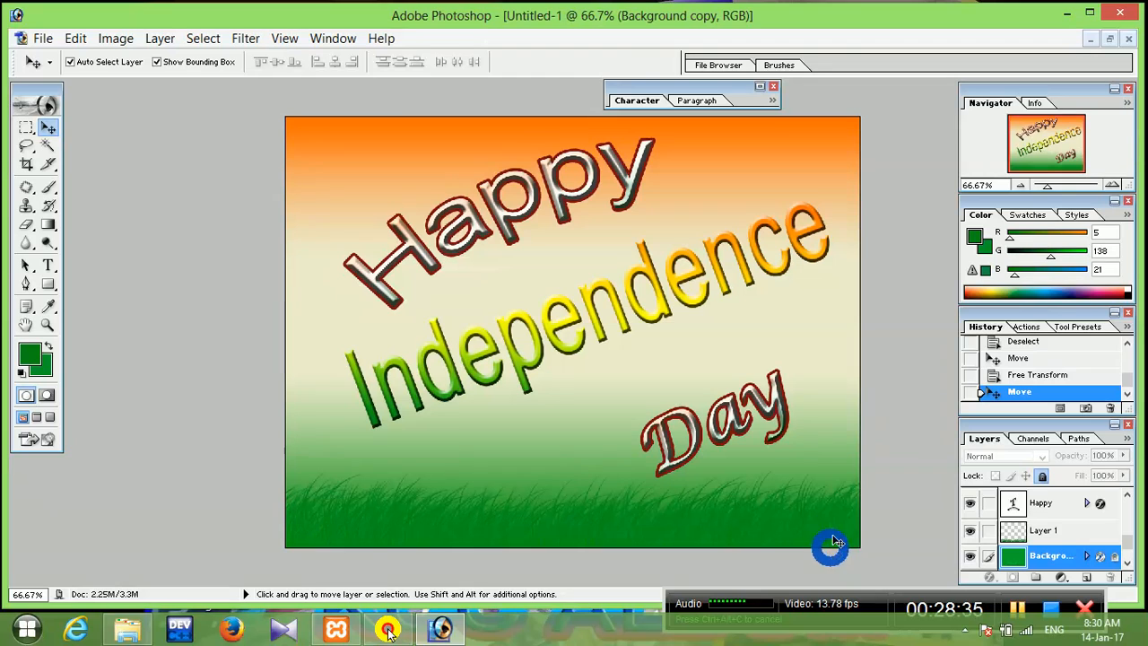
Open the logo image kcc_logo.PNG from the KCC_document folder on Local Disk (E:).
click(47, 40)
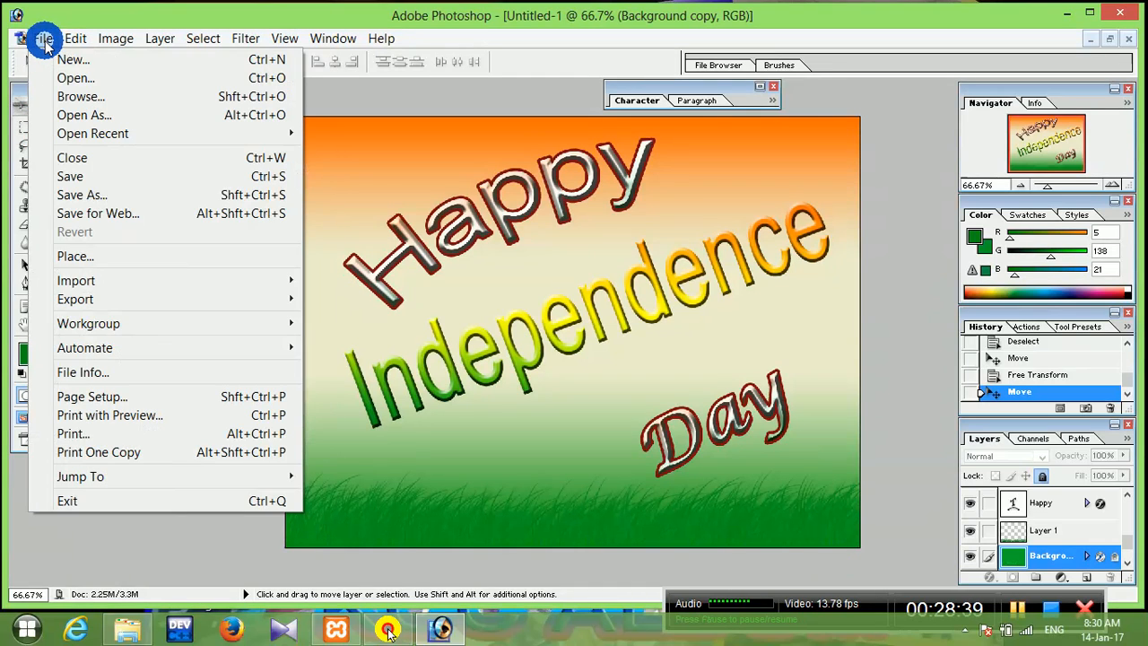
click(70, 78)
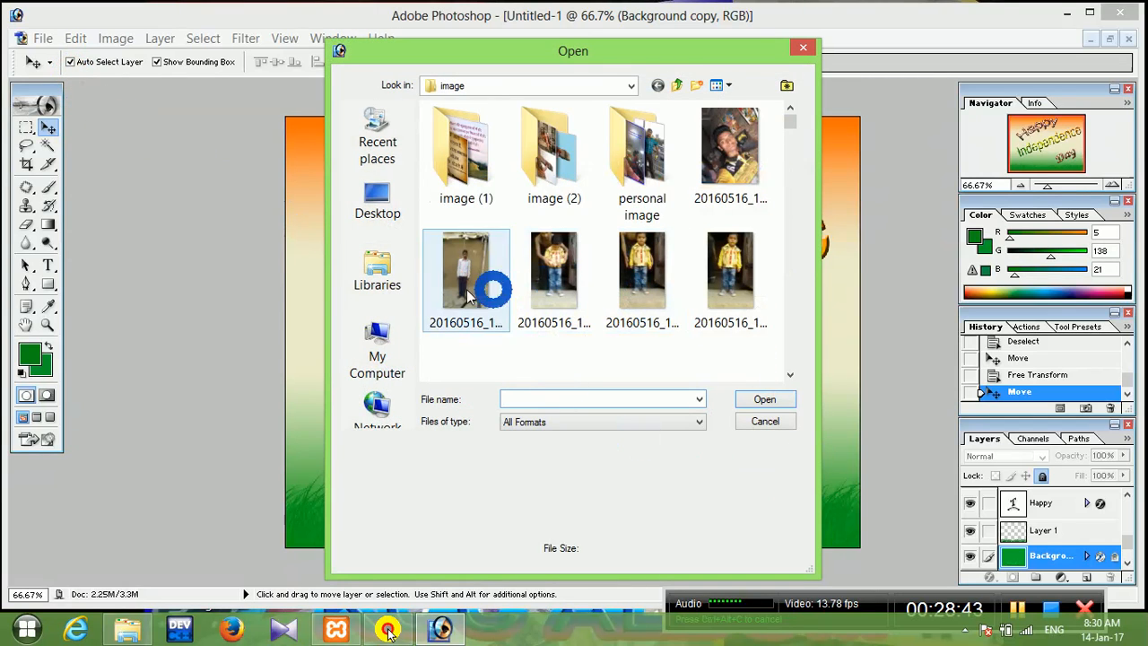
click(377, 351)
click(597, 209)
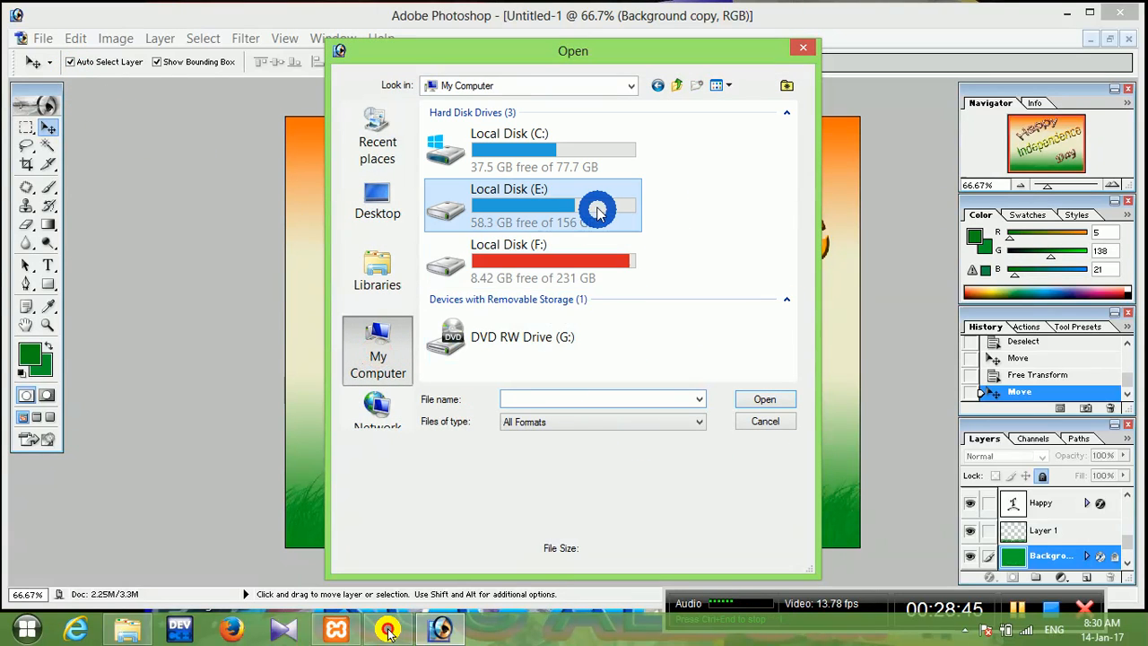
double_click(597, 209)
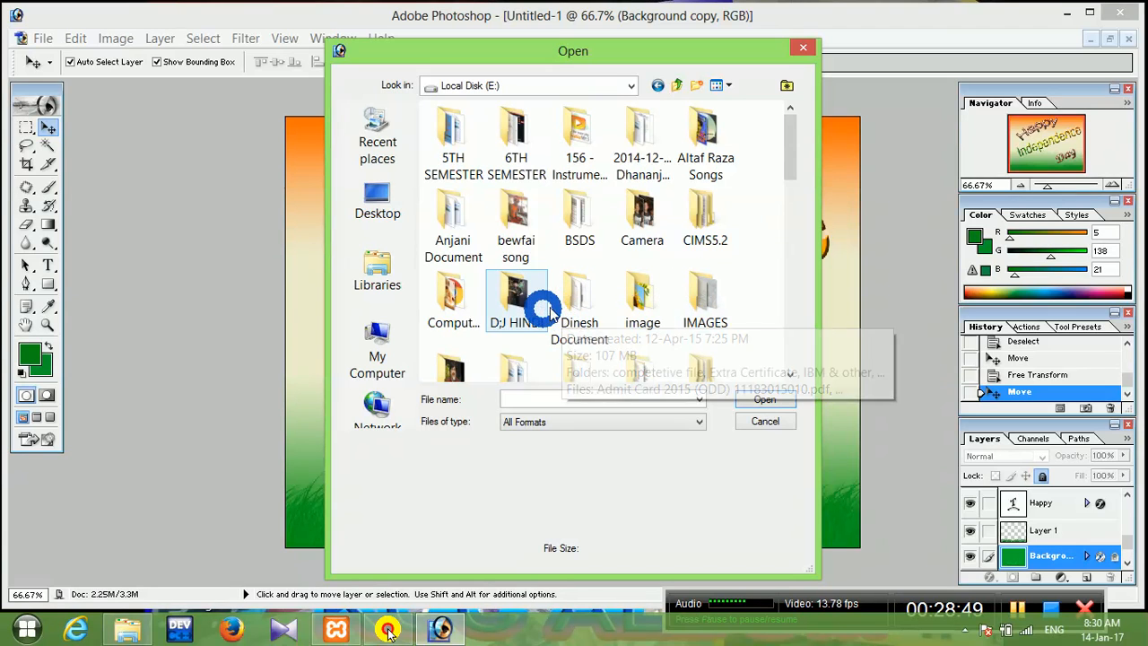
click(790, 374)
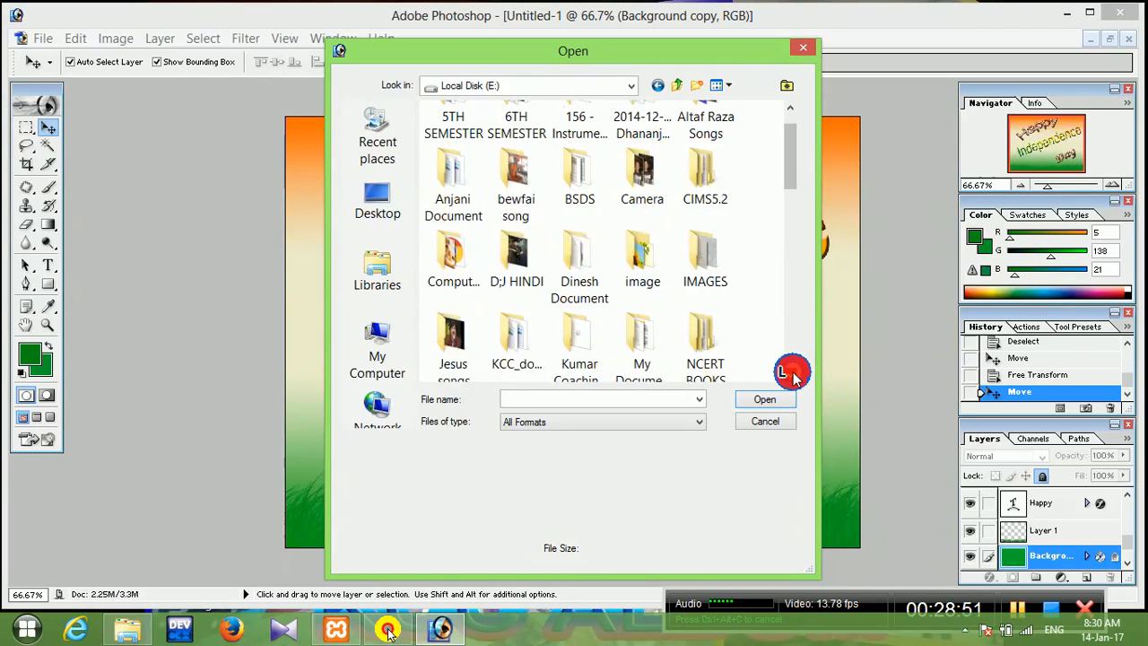
double_click(524, 300)
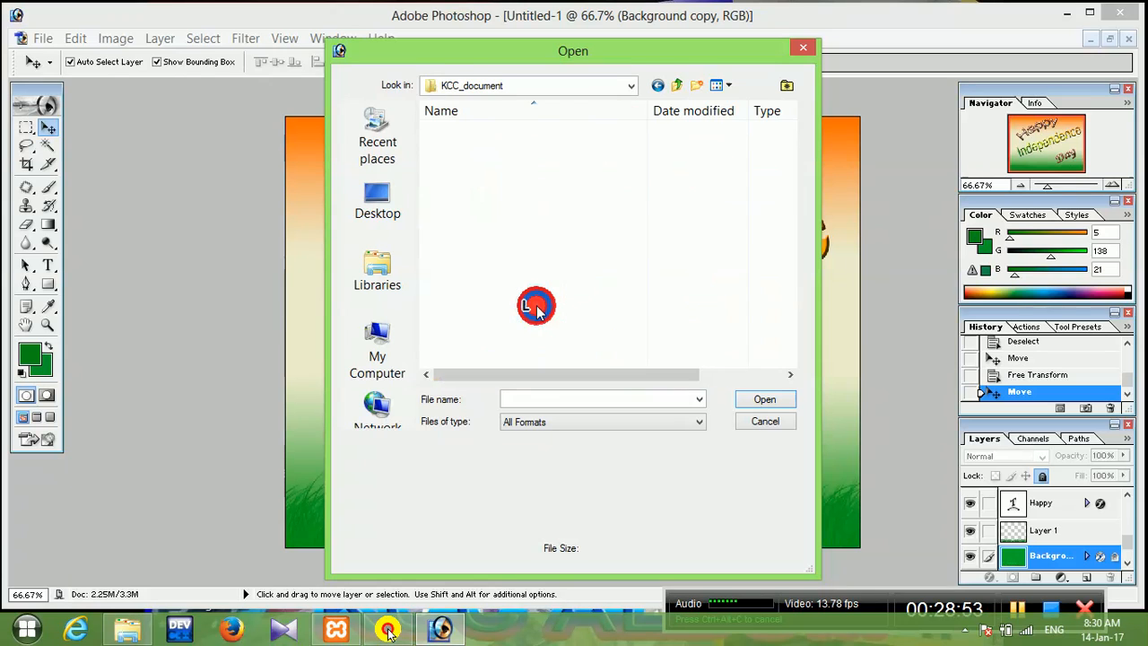
click(504, 272)
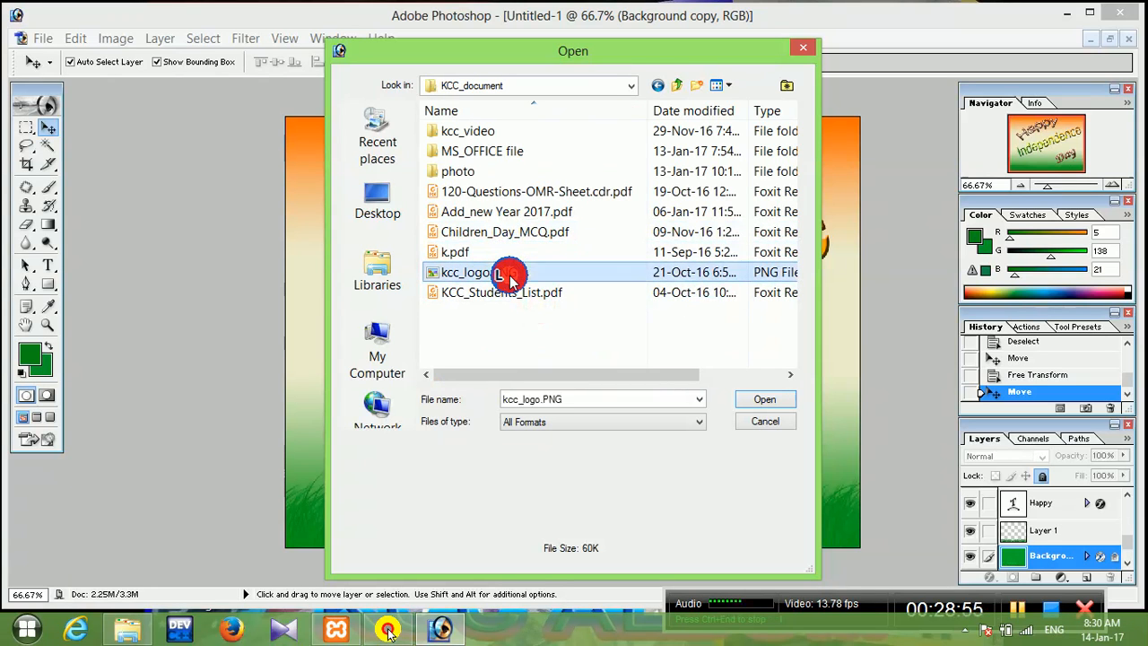
click(764, 399)
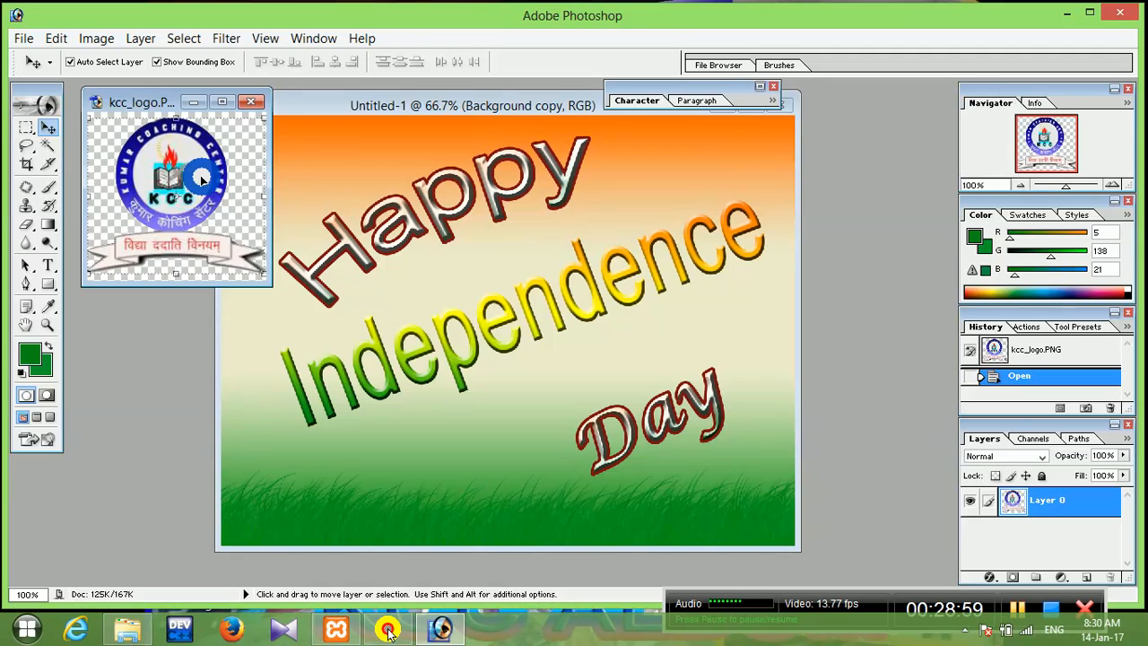
Place a copy of the logo in the greeting's upper-right corner, scaled to 52.4% width and 54.0% height.
drag(203, 179, 484, 240)
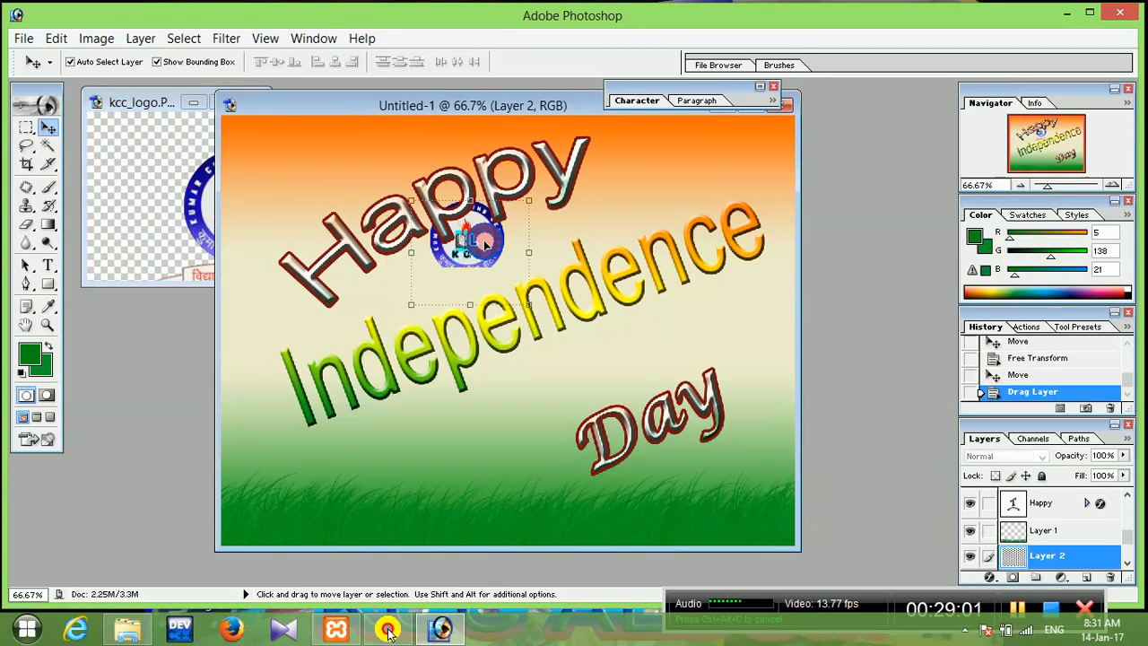
drag(411, 199, 429, 247)
drag(489, 269, 750, 496)
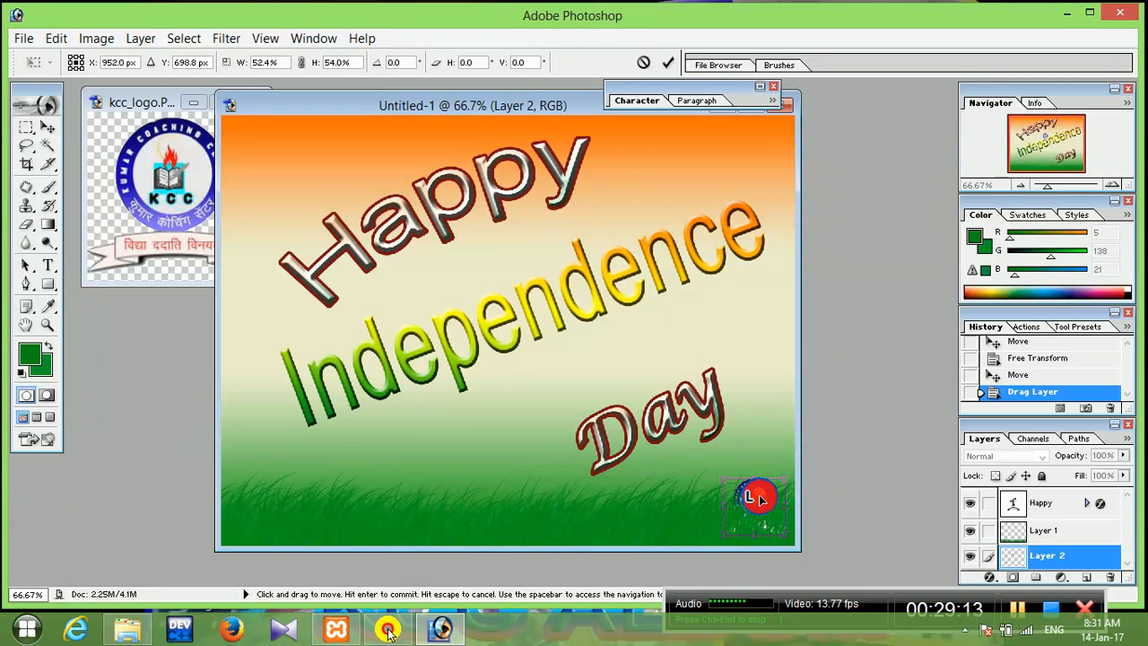
drag(761, 498, 754, 146)
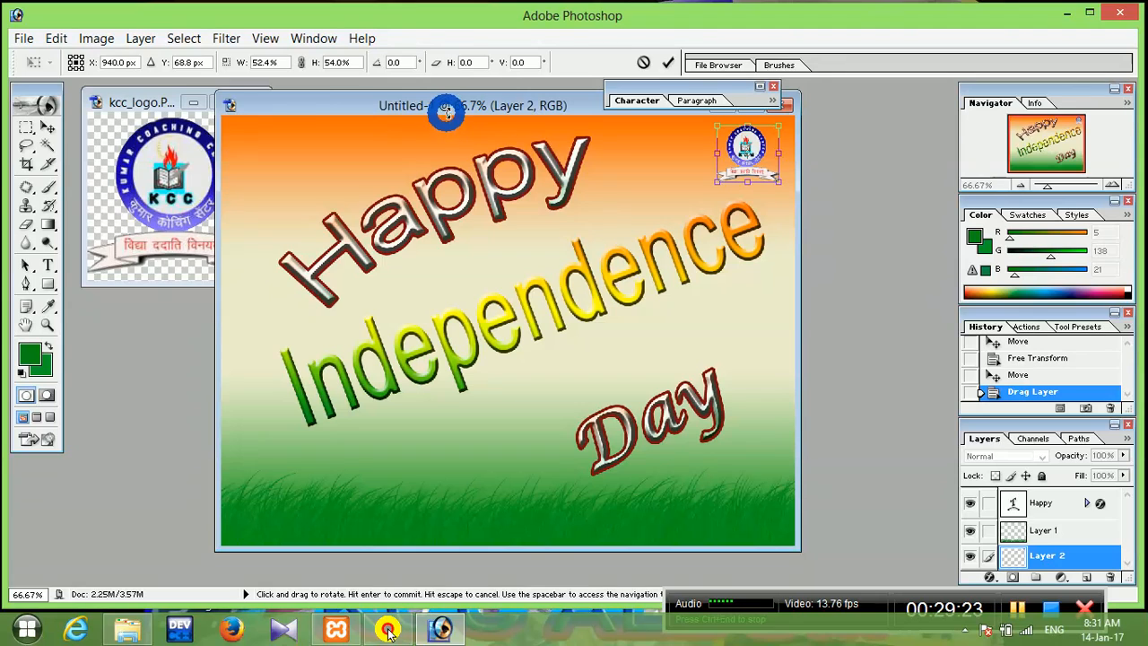
Apply the logo's transformation and save the greeting in Photoshop format as independence_day_picture in the KCC_document folder.
click(23, 40)
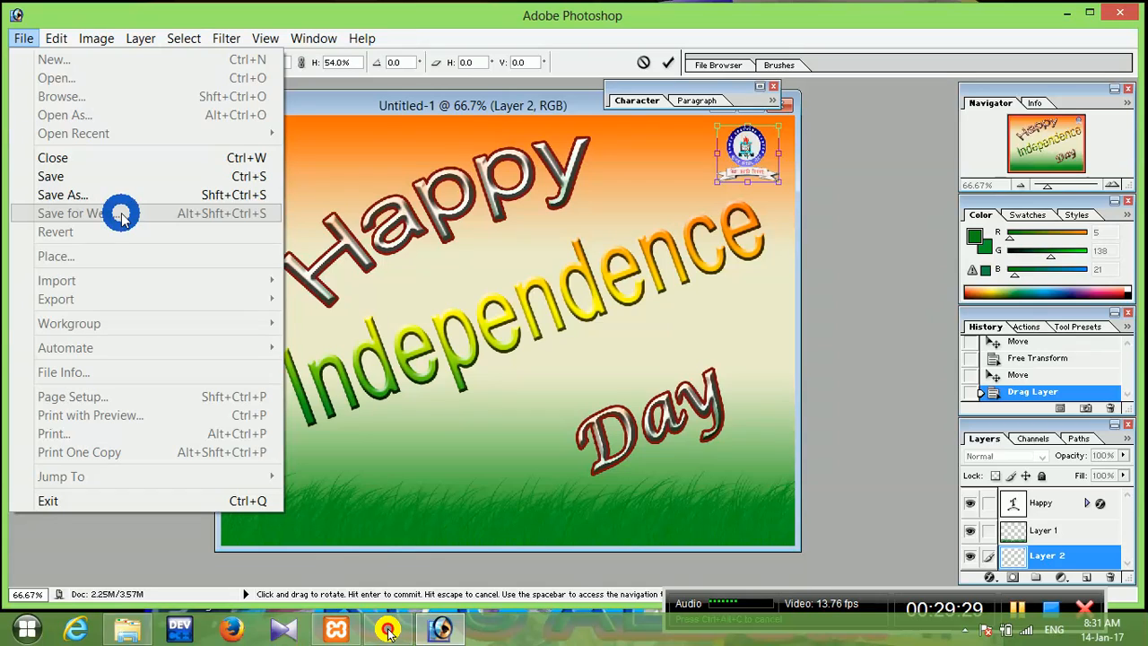
click(176, 177)
click(546, 248)
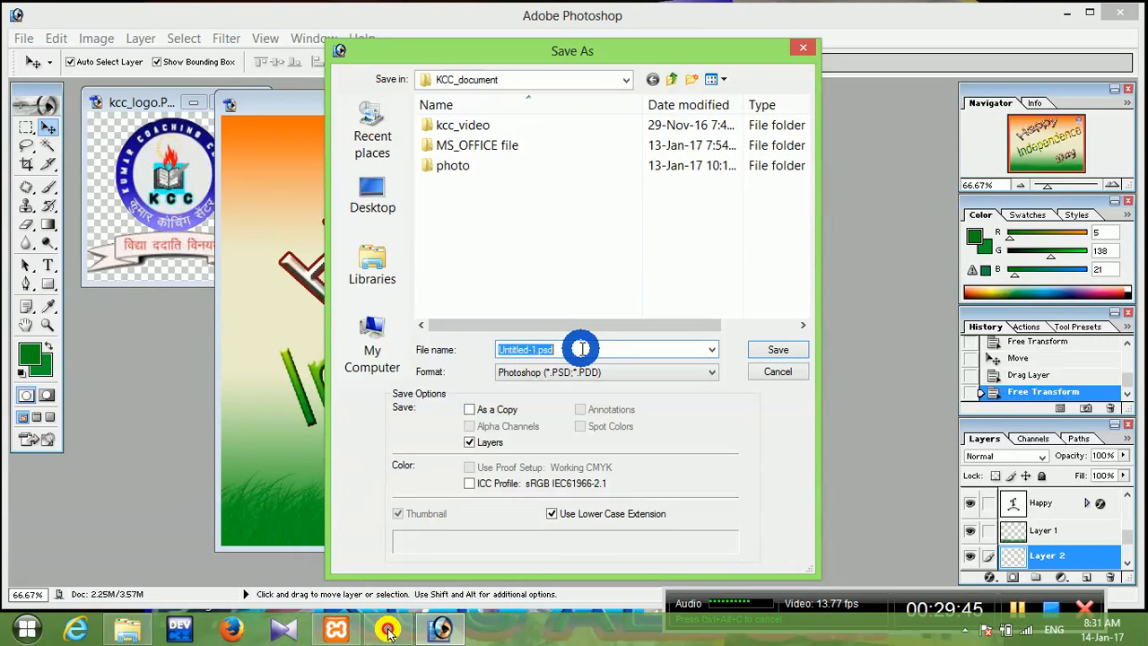
text(independence_day_picture)
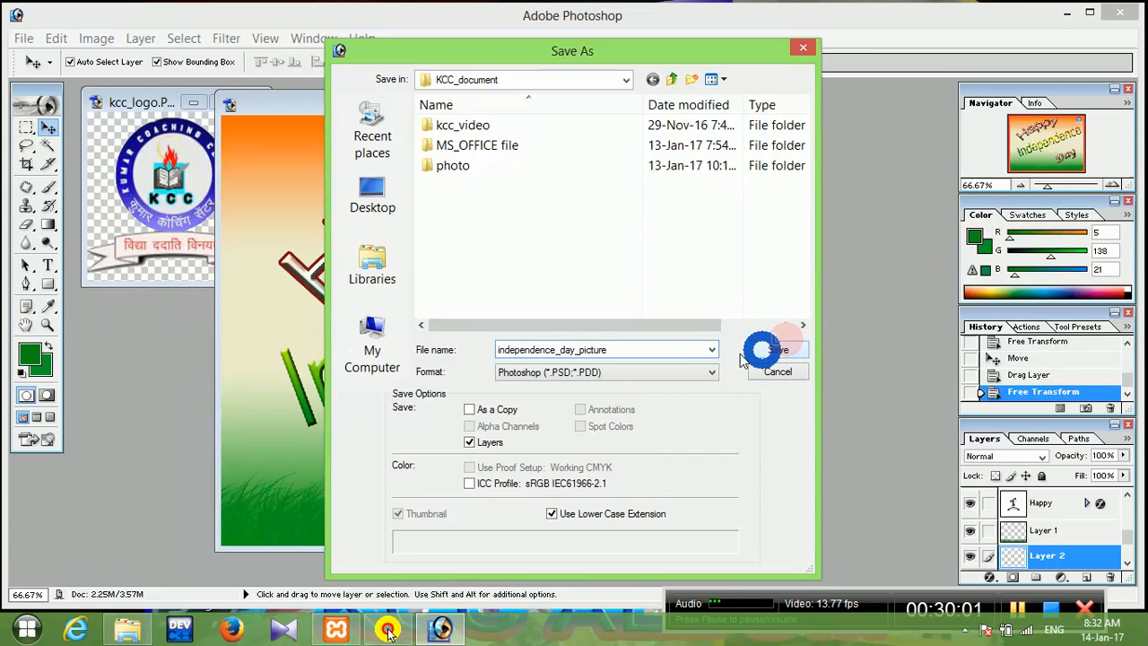
click(774, 349)
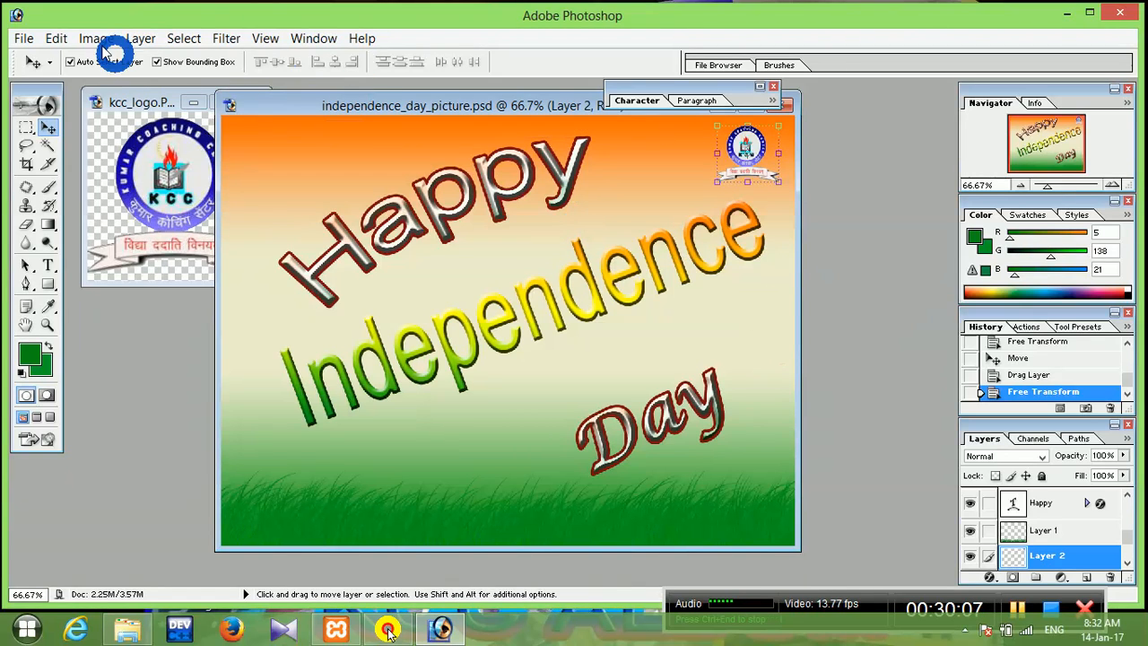
Save a JPEG copy of the greeting in the KCC_document folder with Medium quality and the Baseline ("Standard") format option.
click(26, 40)
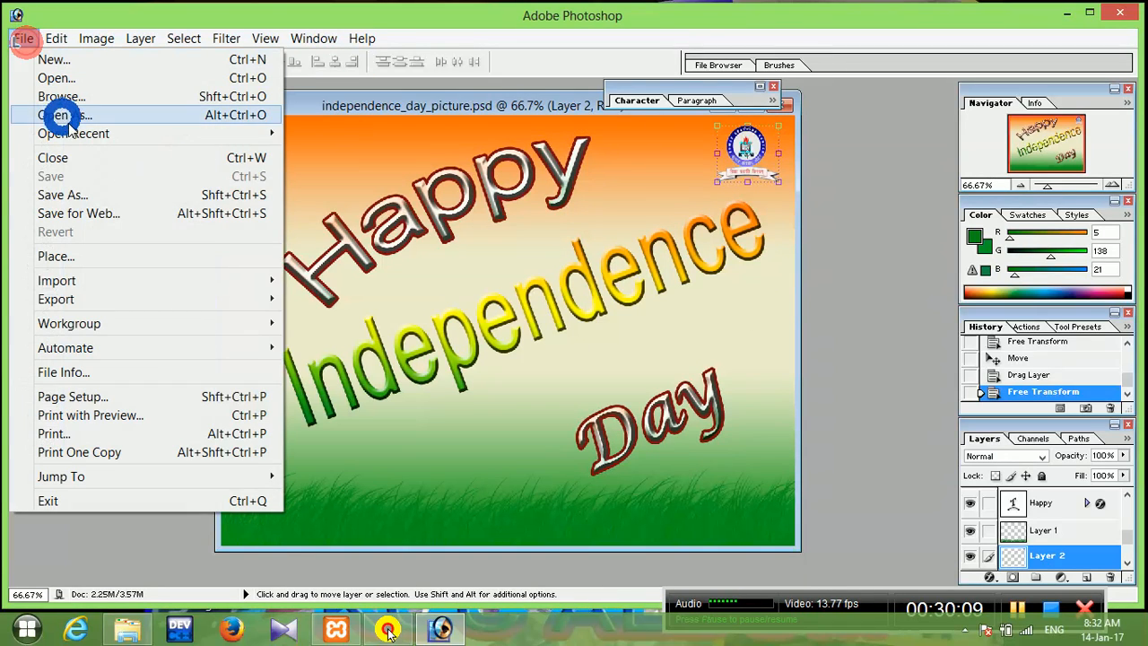
click(97, 195)
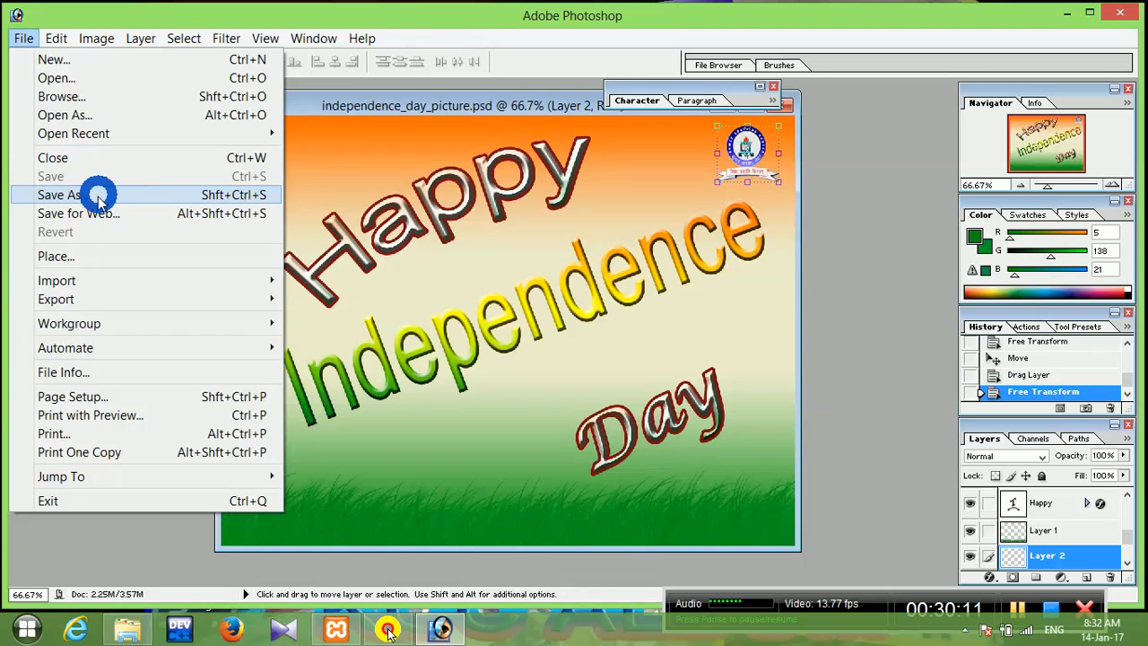
click(96, 194)
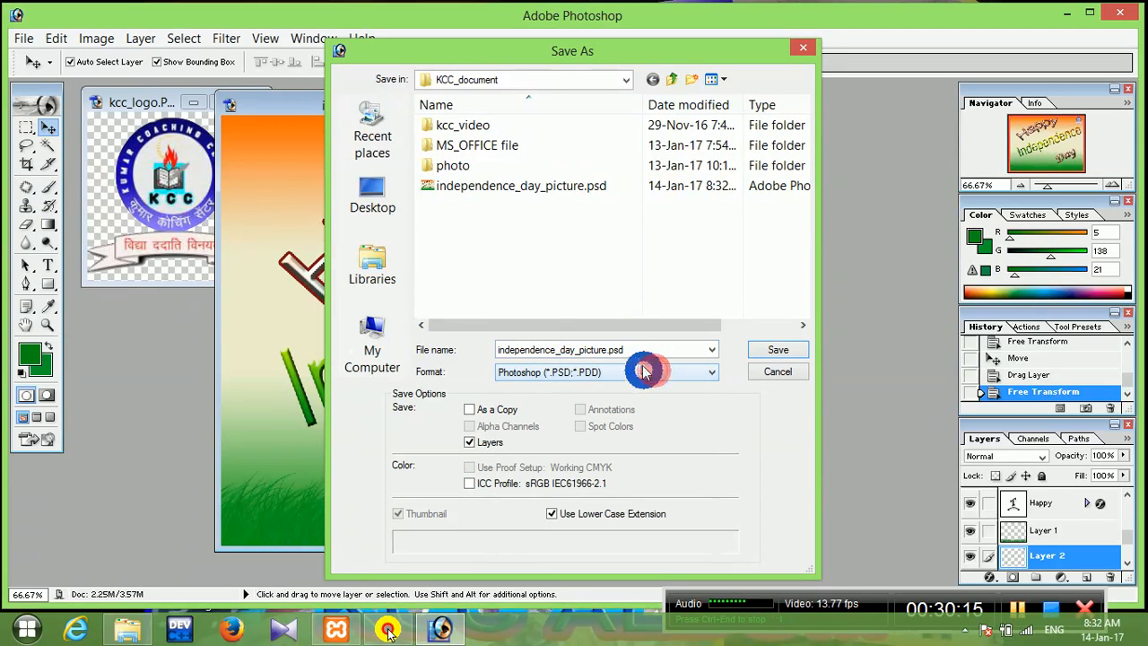
click(633, 488)
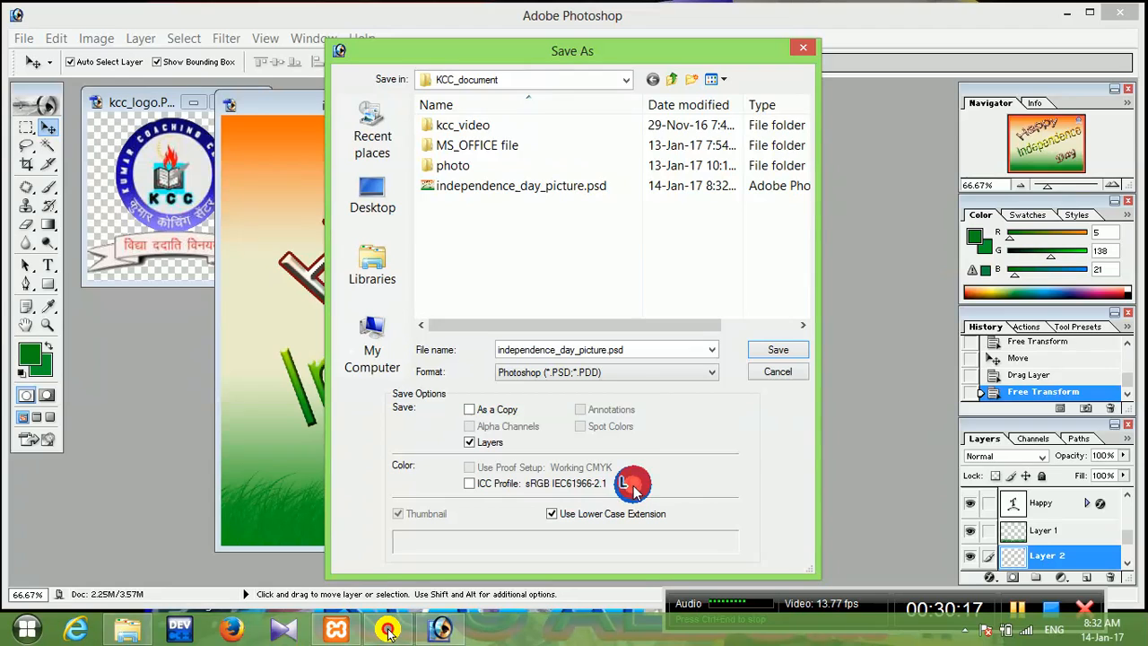
click(635, 372)
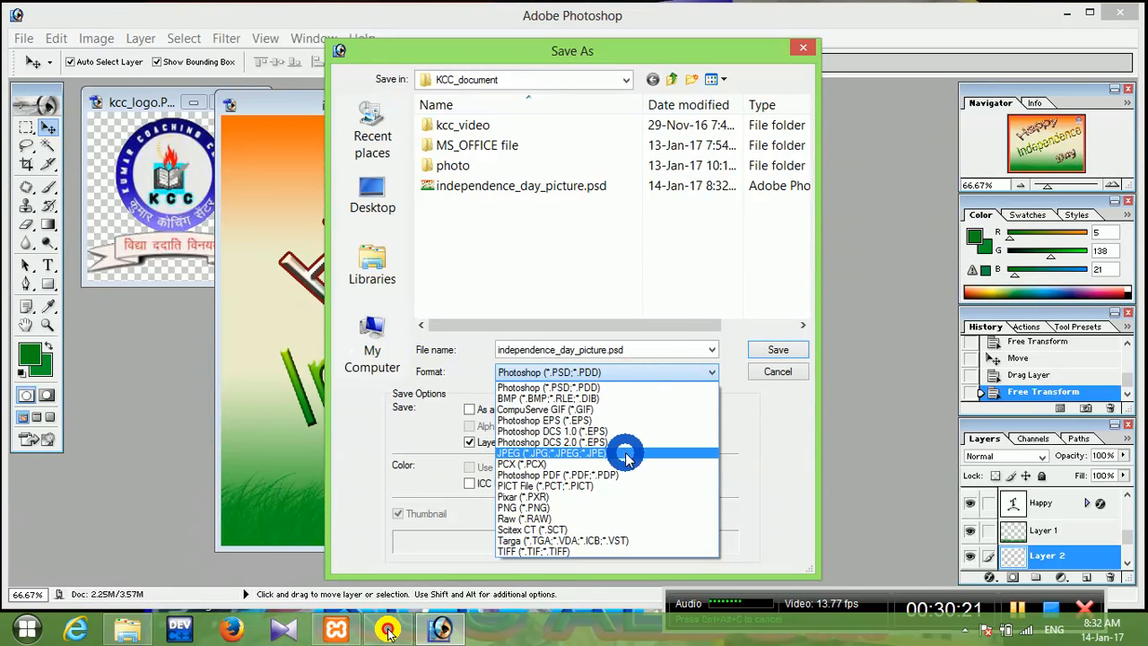
click(626, 454)
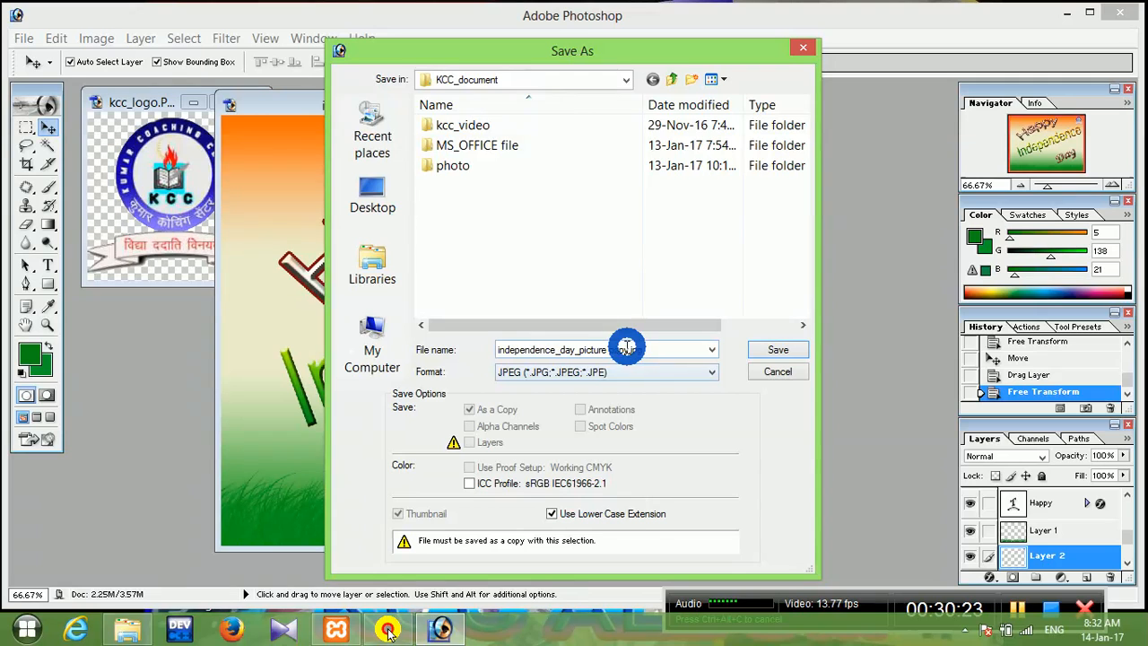
click(777, 350)
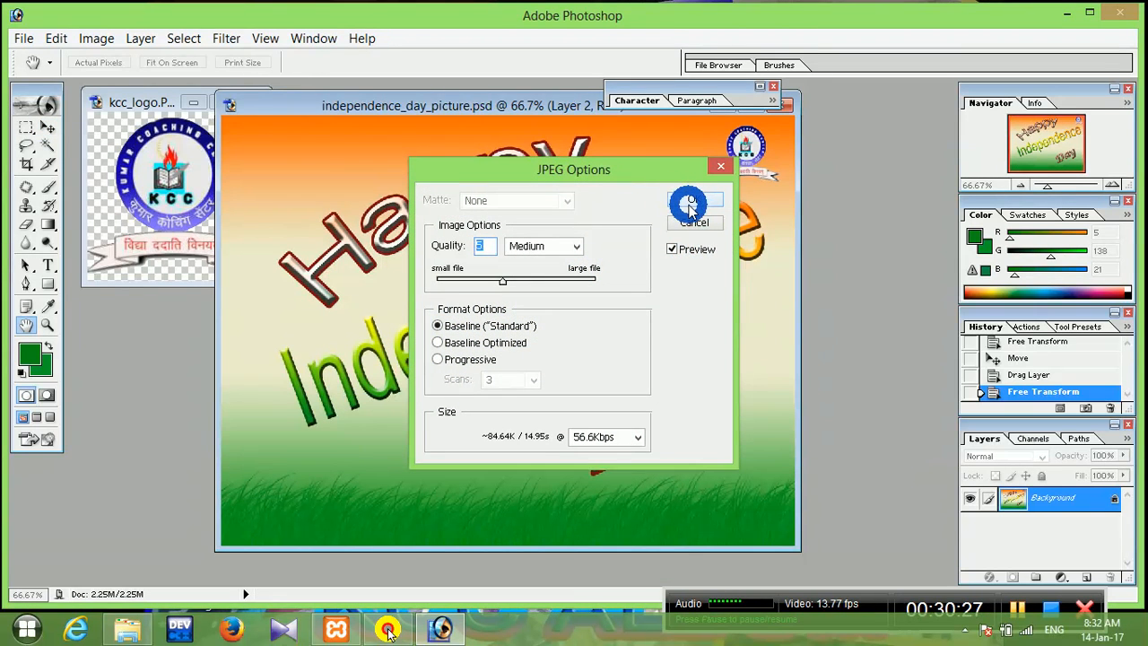
click(689, 199)
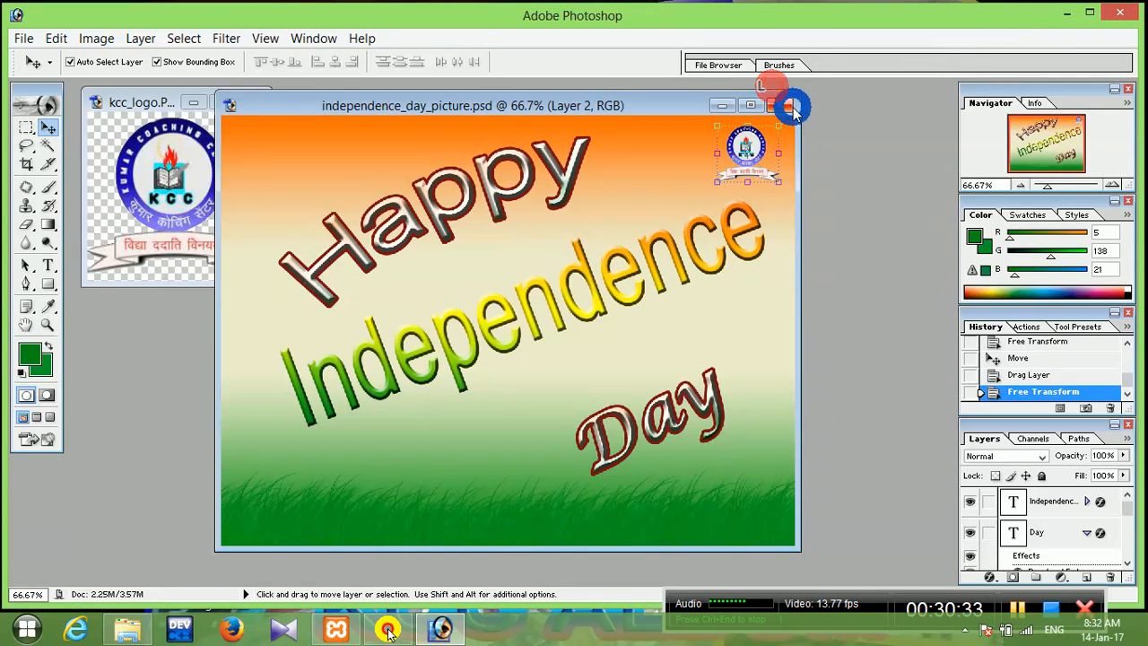
Close the greeting and the logo image, and exit the program.
click(786, 104)
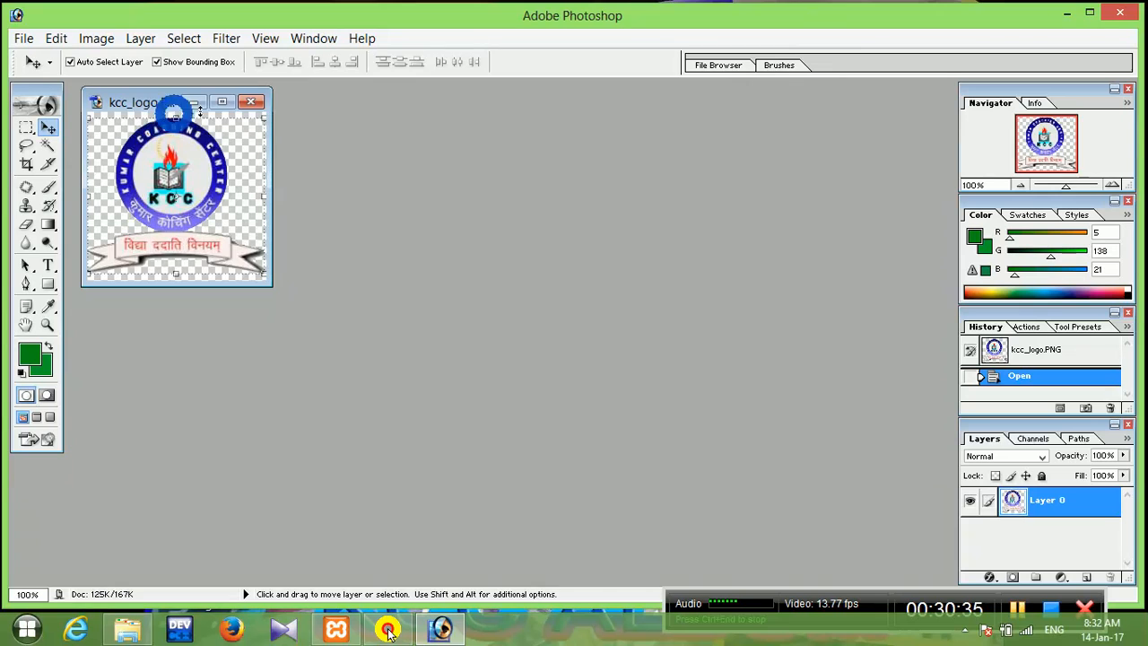
click(258, 104)
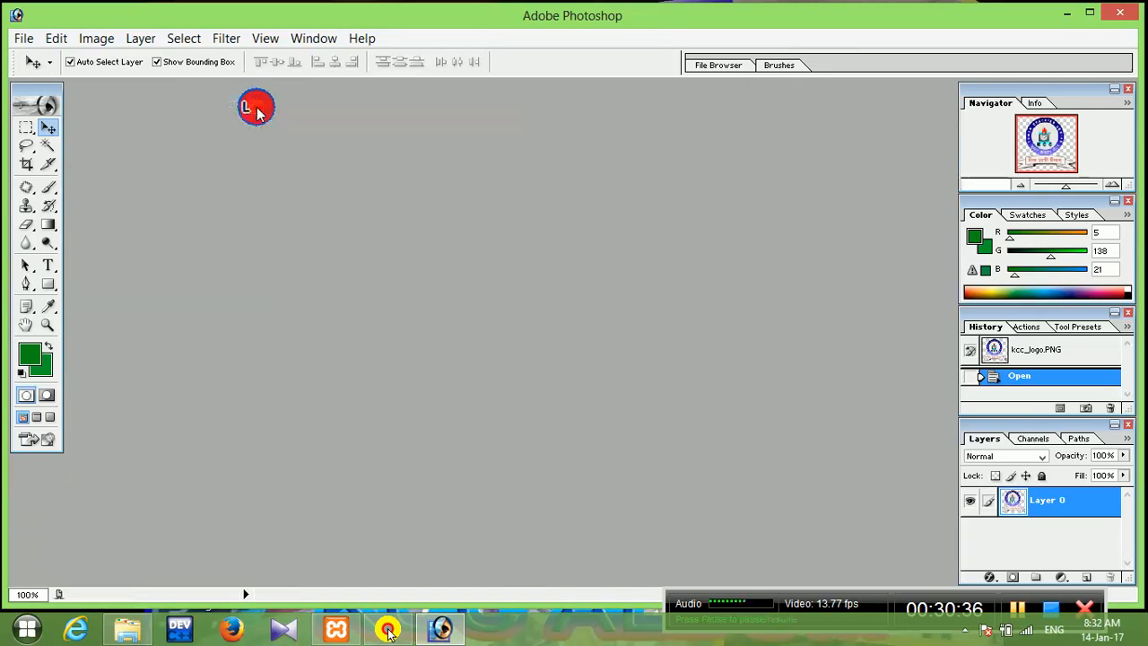
click(1121, 11)
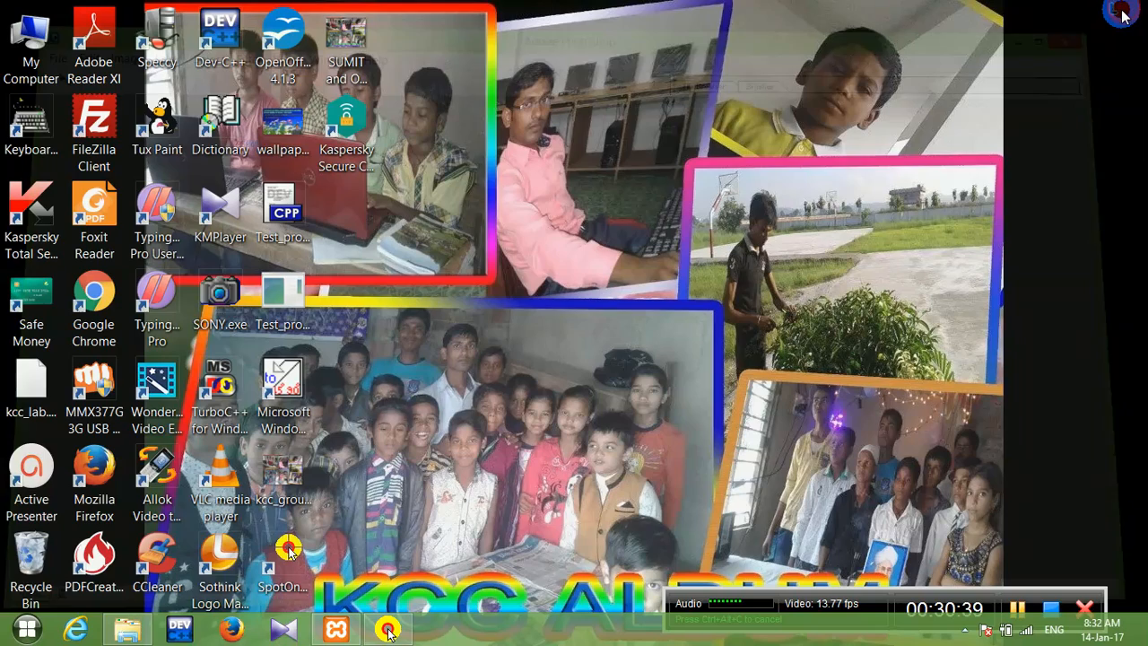